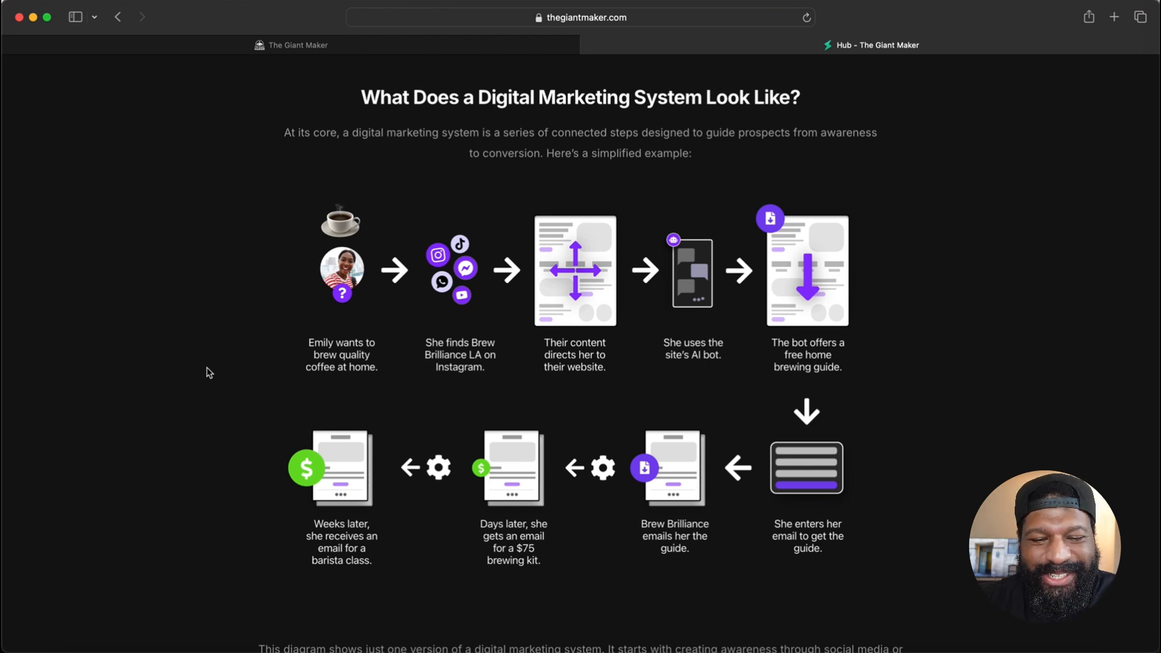
Switch from the Hub page to The Giant Maker dashboard and open the Social Planner in the Marketing section
left_click(288, 46)
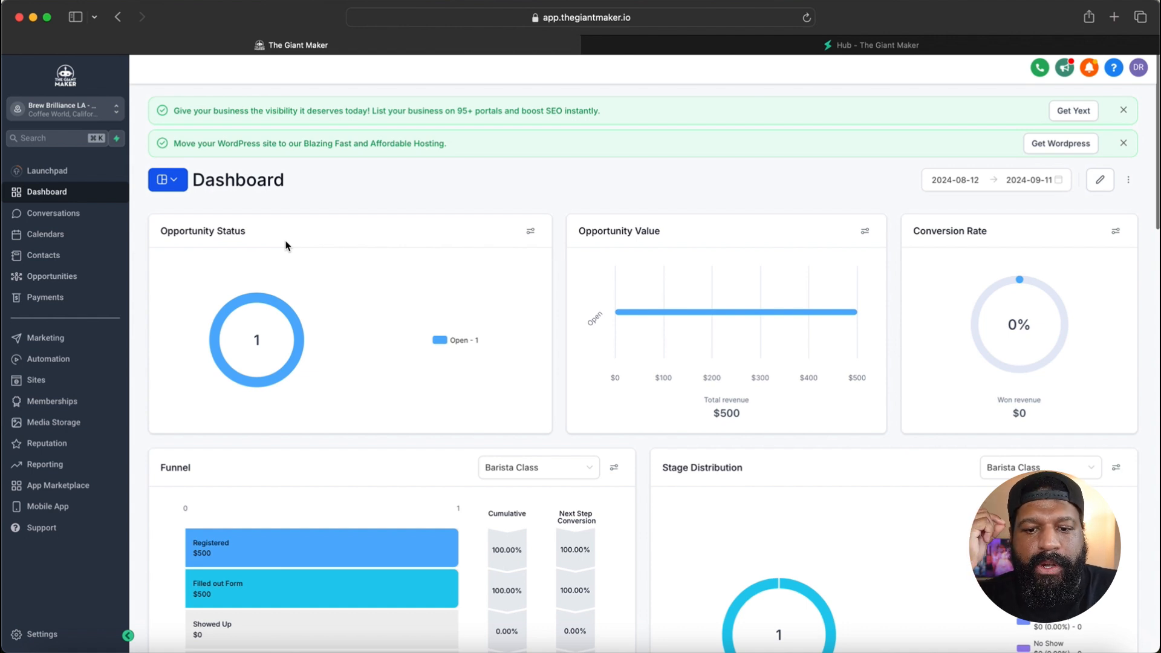
left_click(632, 46)
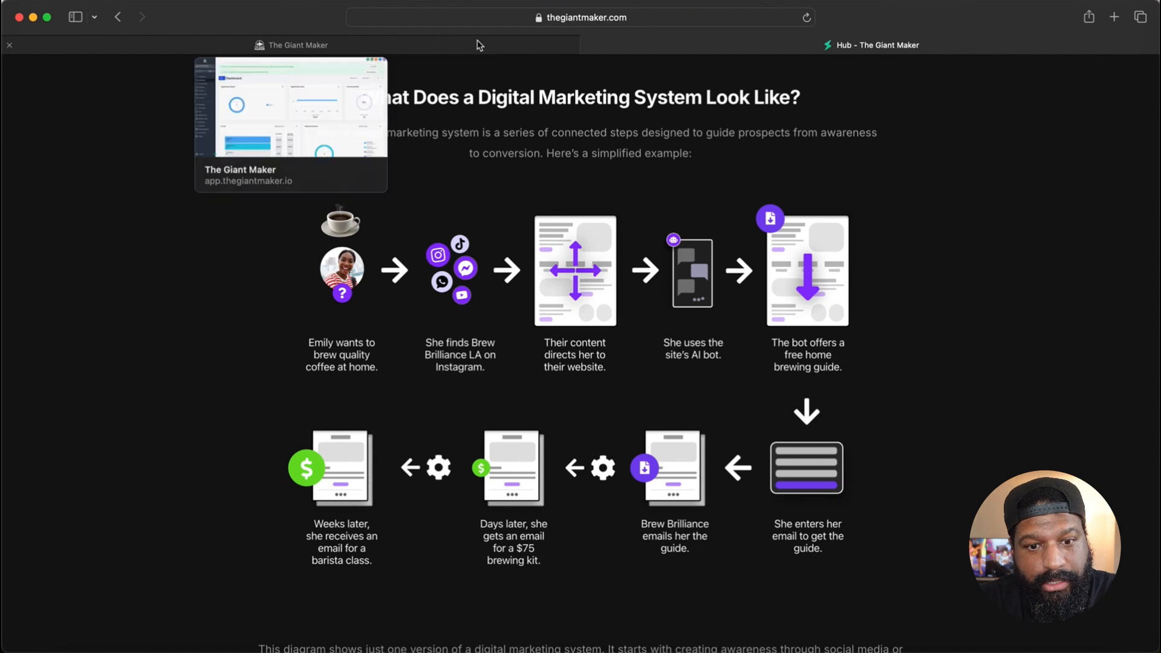
left_click(478, 47)
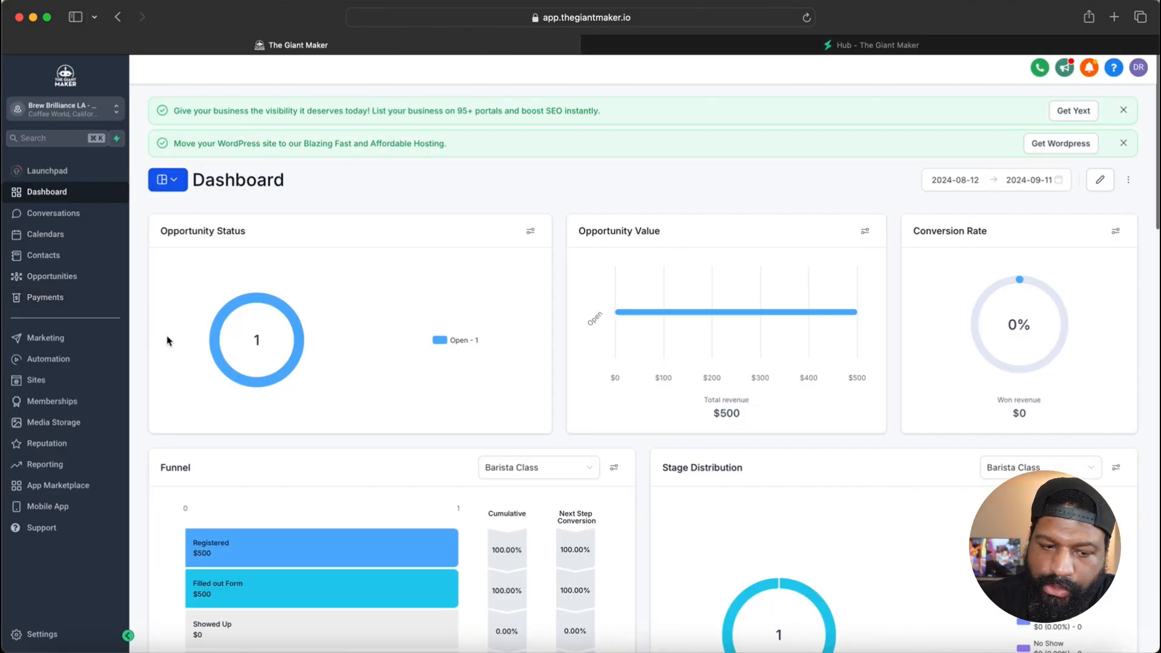
left_click(47, 340)
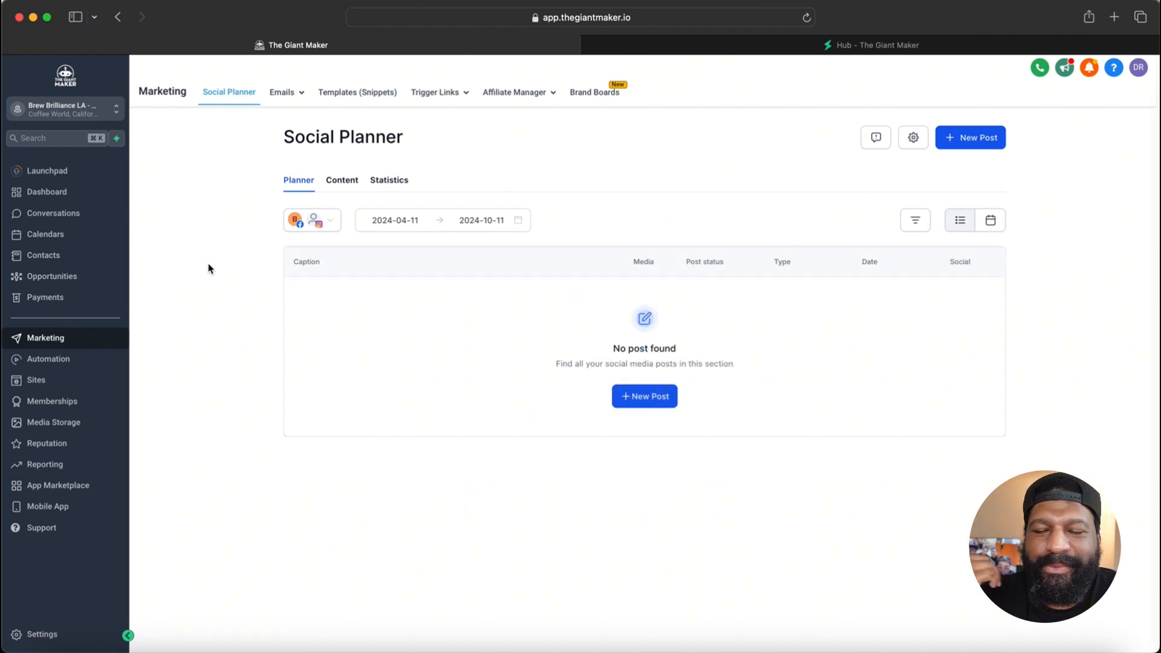
Review the social accounts connected to the Social Planner and the digital marketing system diagram on the Hub page
left_click(317, 224)
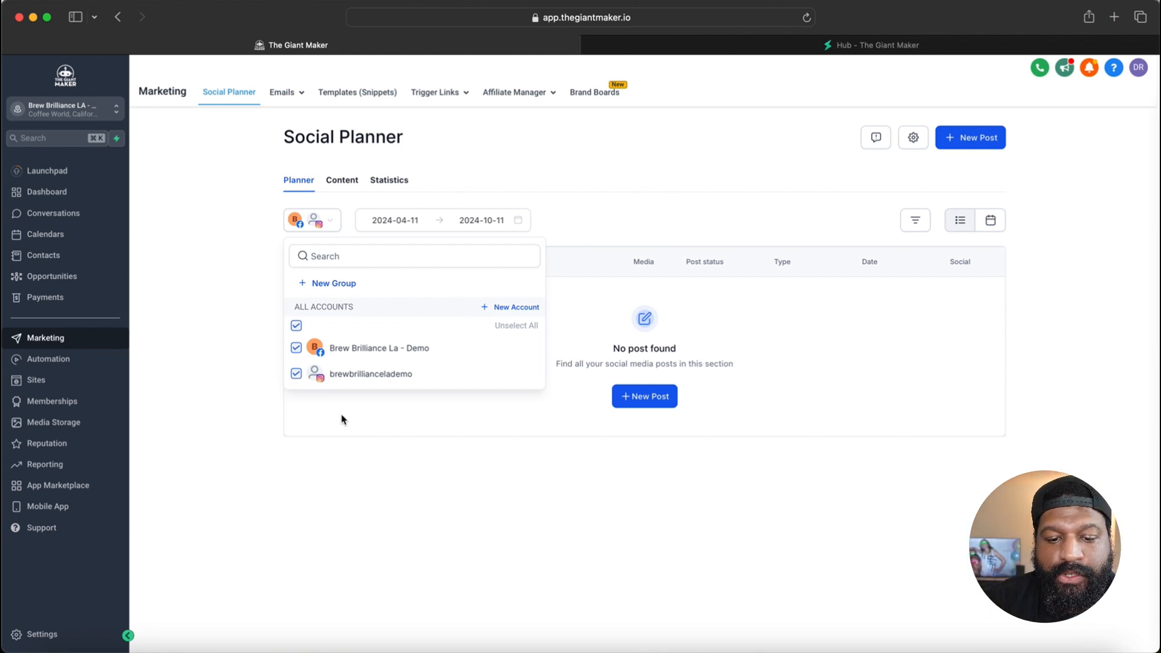
left_click(341, 419)
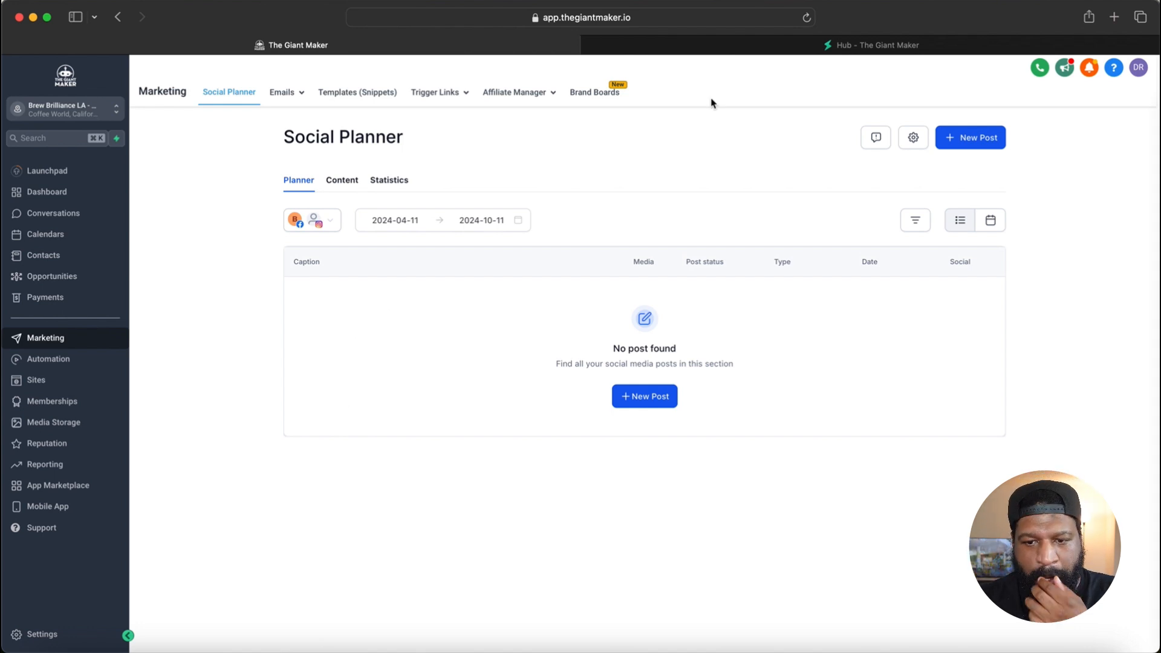
left_click(711, 45)
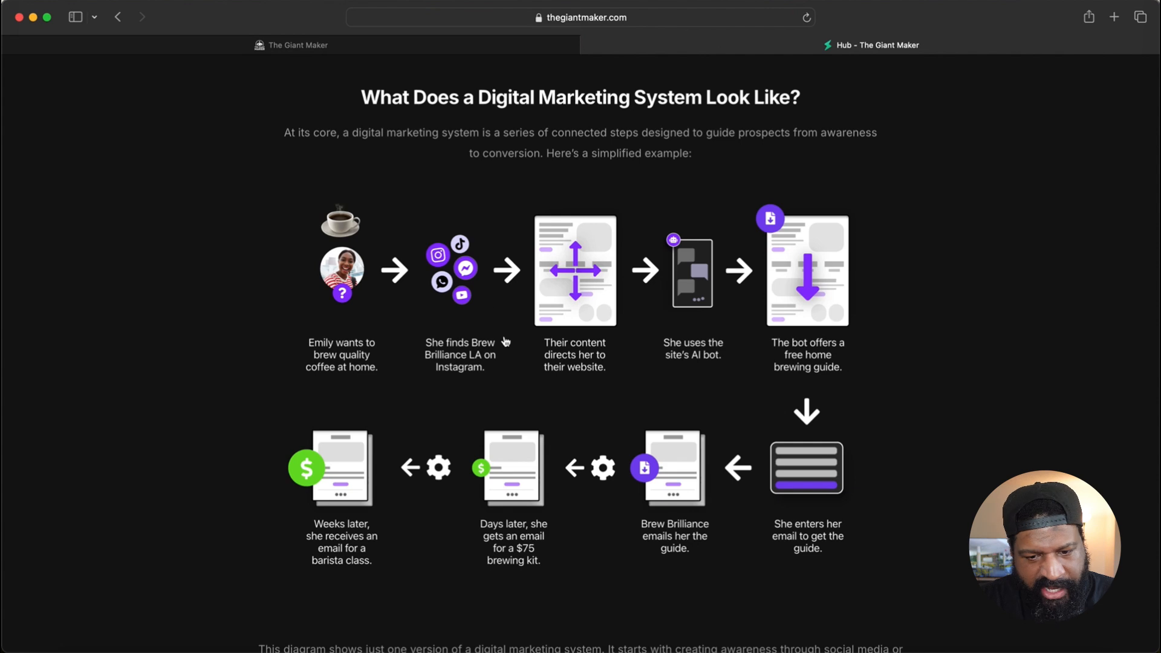
left_click(449, 43)
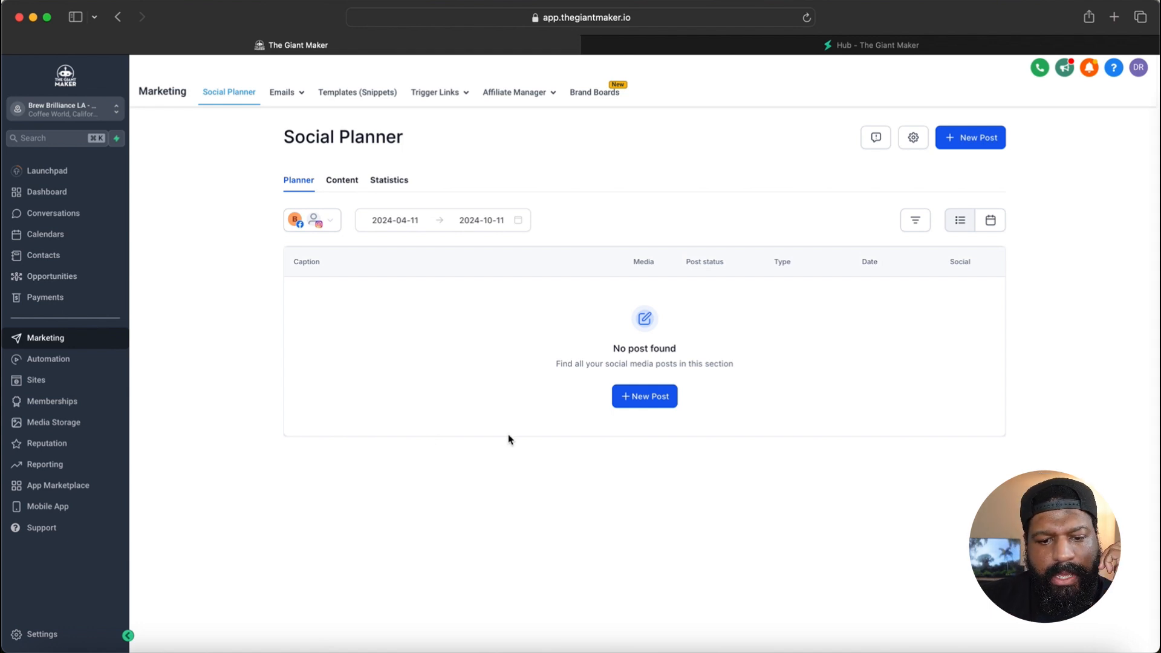
Create a new social post addressed to the Brew Brilliance La - Demo Facebook page and the brewbrilliancelademo Instagram account
left_click(644, 402)
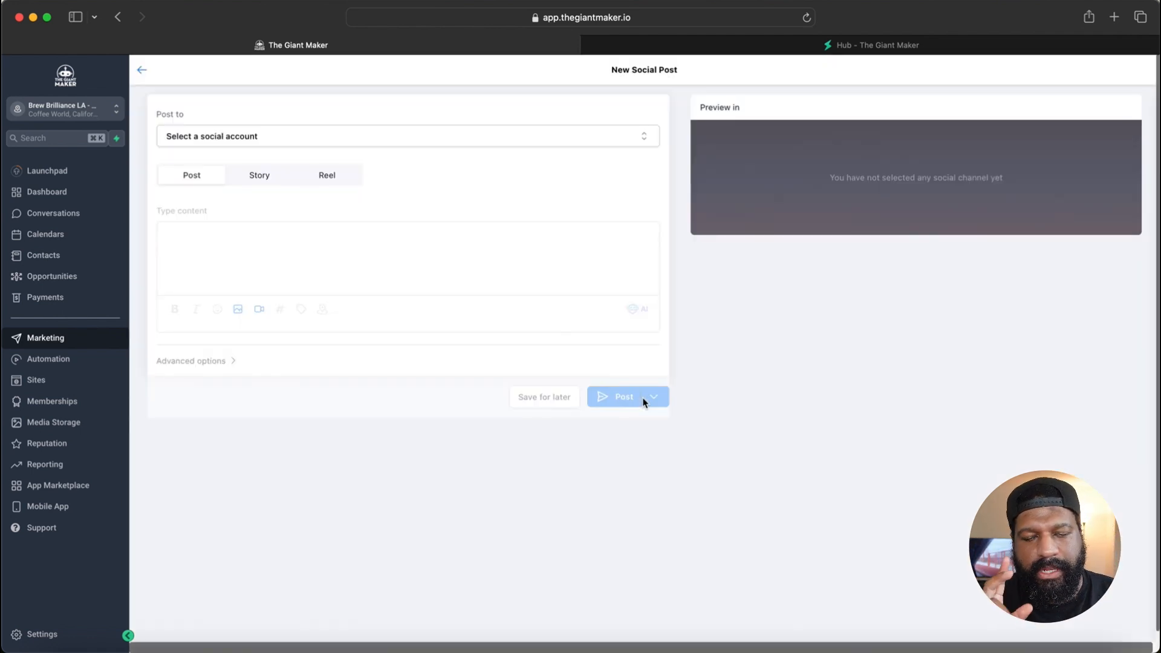
left_click(402, 141)
left_click(176, 300)
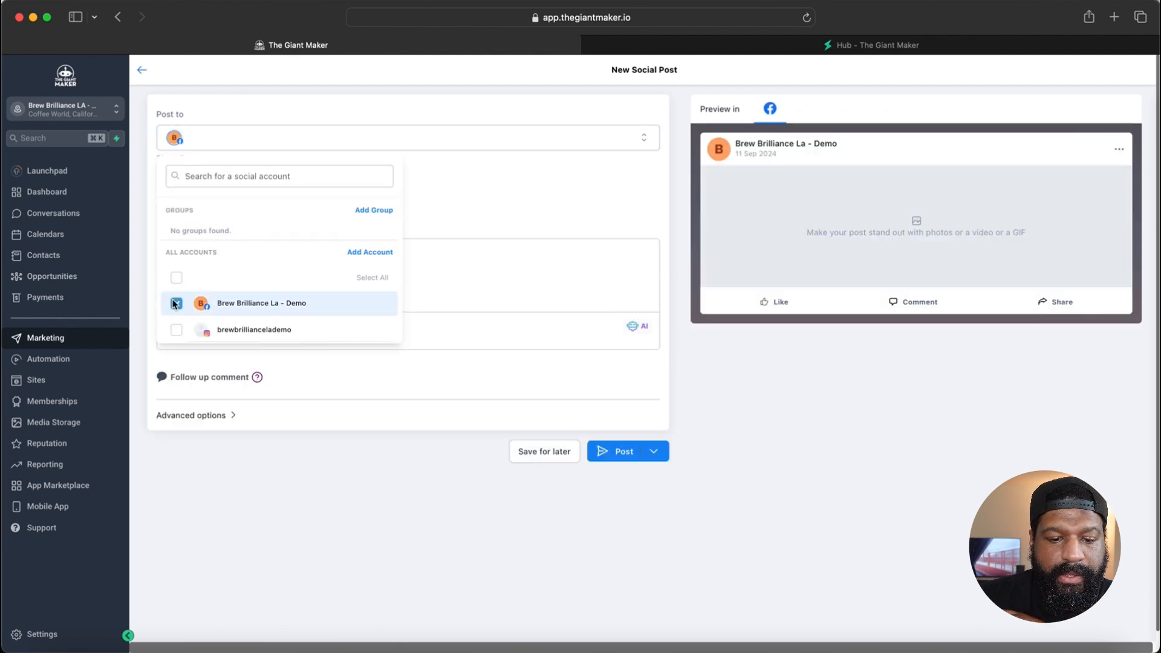
left_click(176, 330)
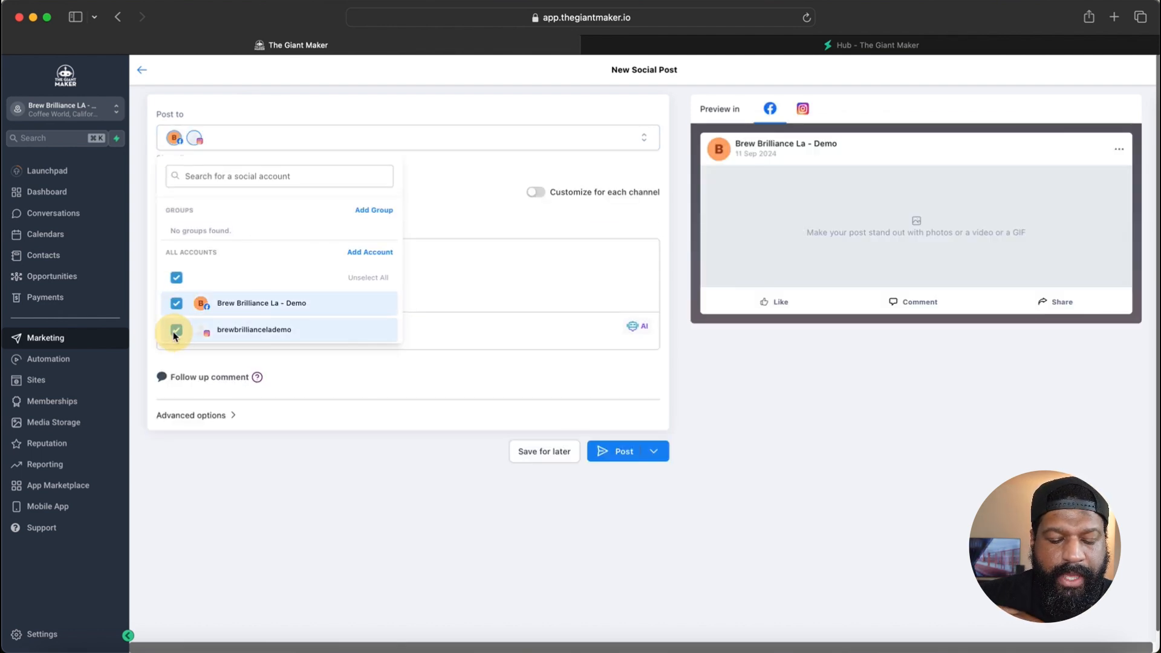
left_click(439, 292)
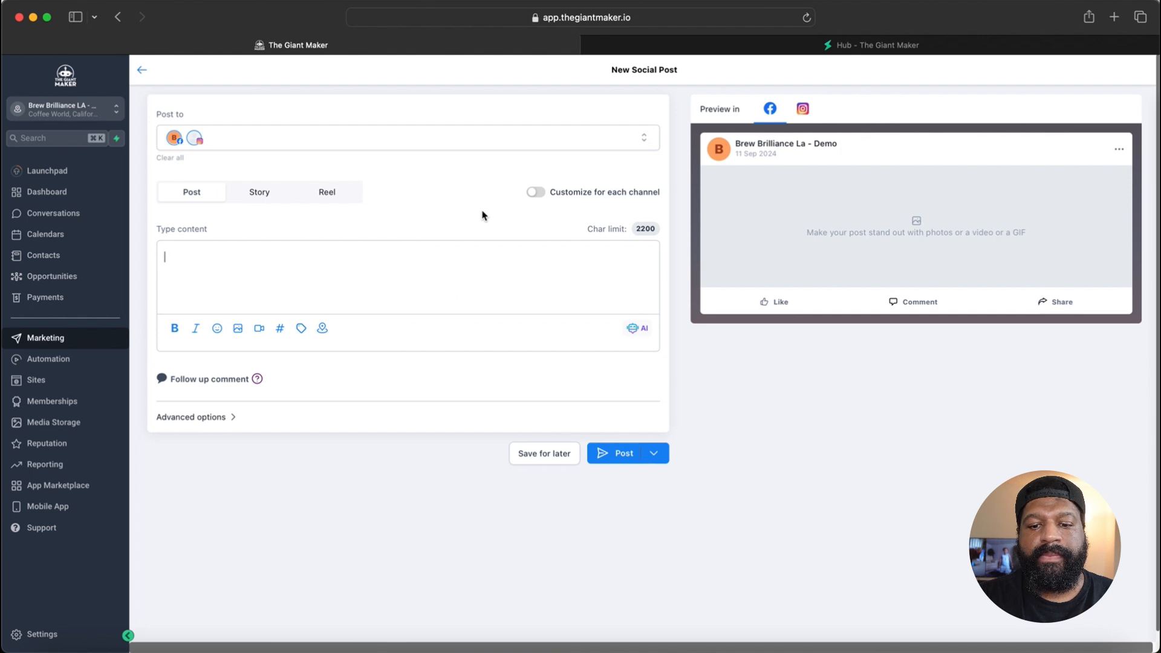
Enable separate customization for each channel and open the AI content generator for the Facebook post
left_click(537, 196)
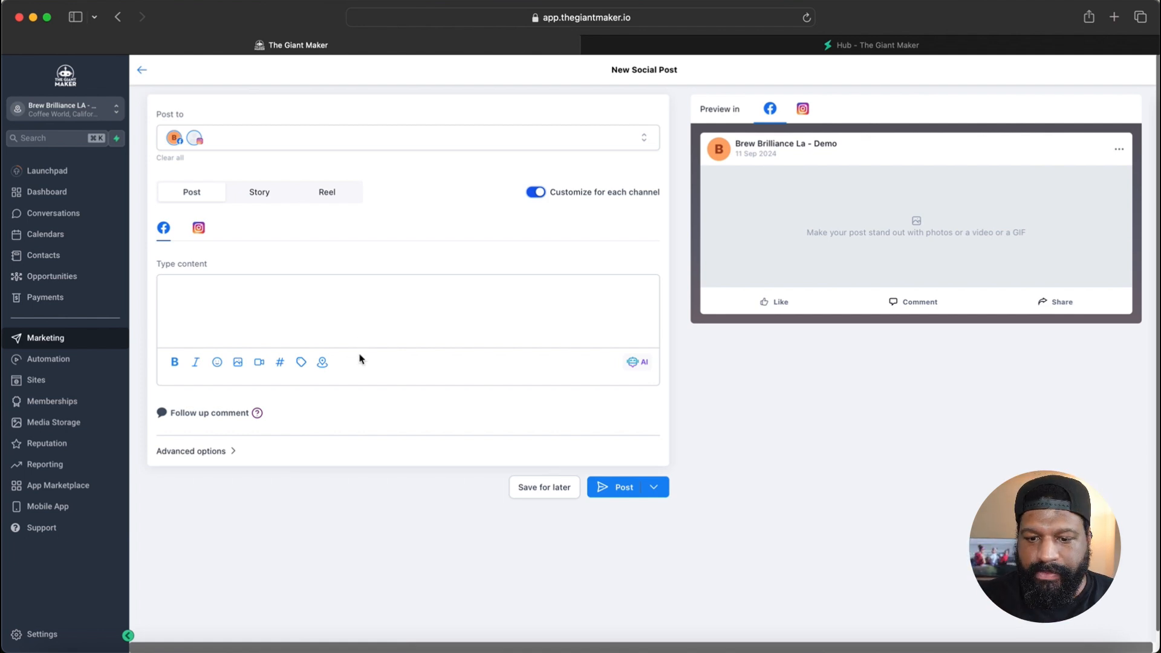
left_click(638, 365)
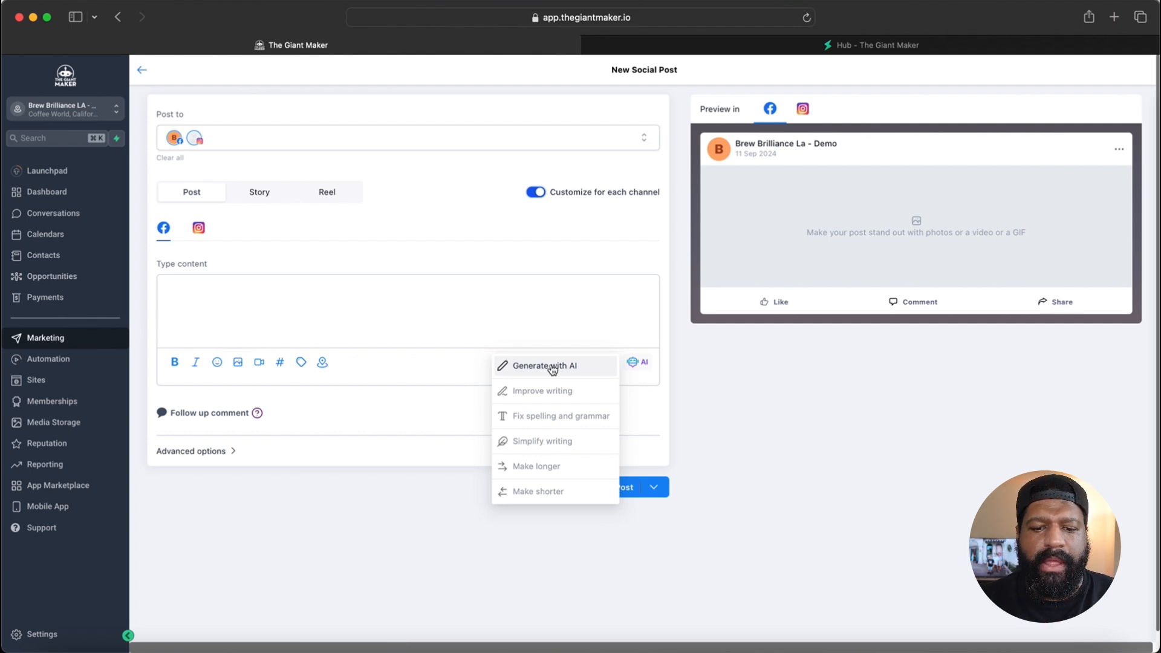
left_click(551, 367)
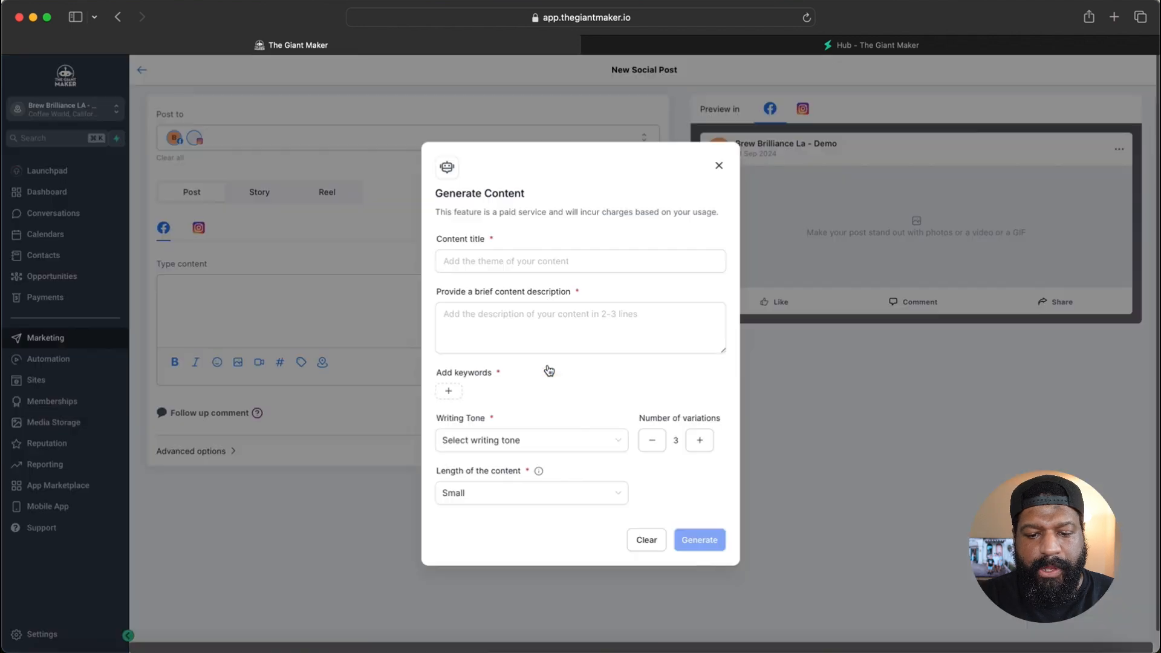
Set the content title for the AI generation to "Brew Cafe Quality At Home"
left_click(498, 262)
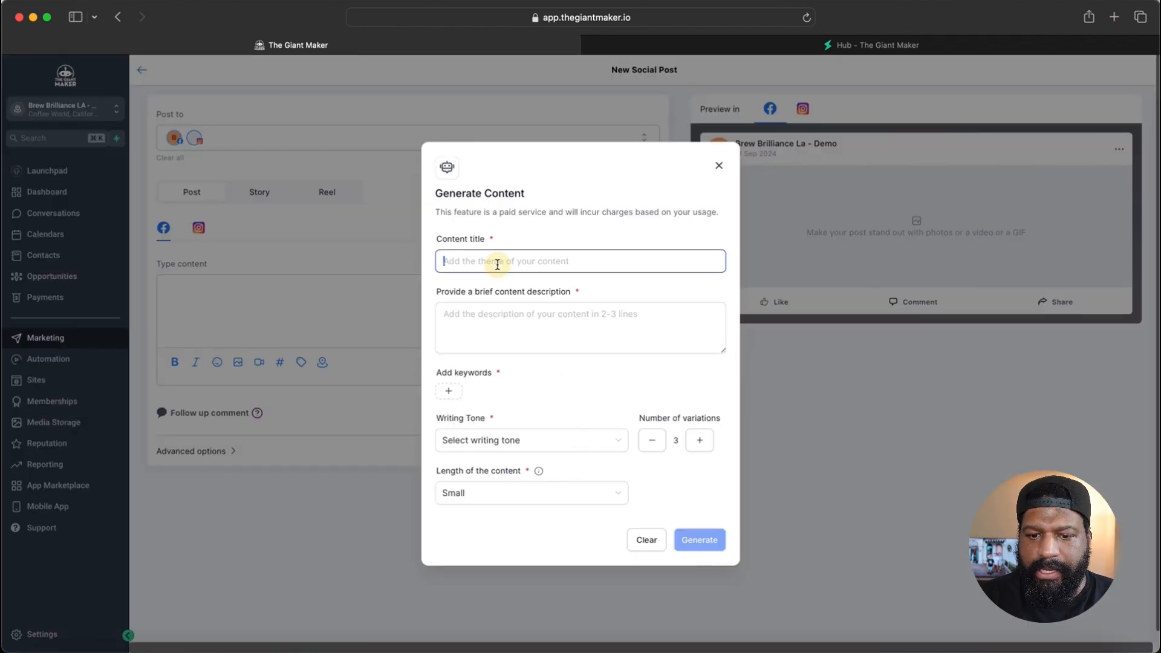
type("Brew ")
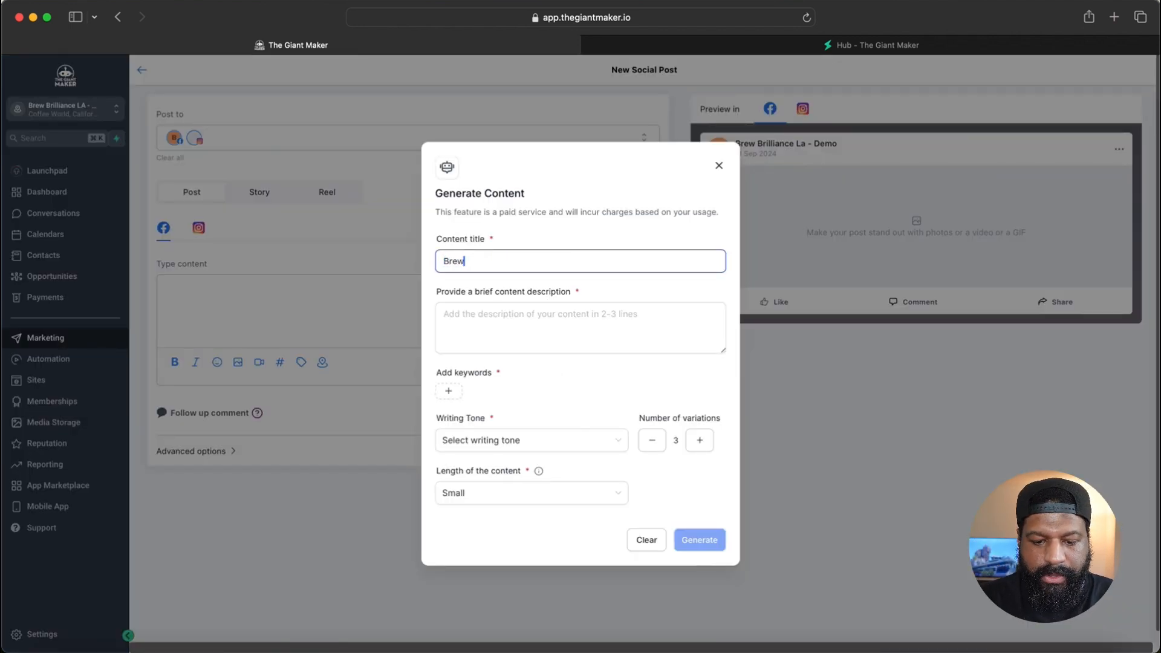
type("Ca")
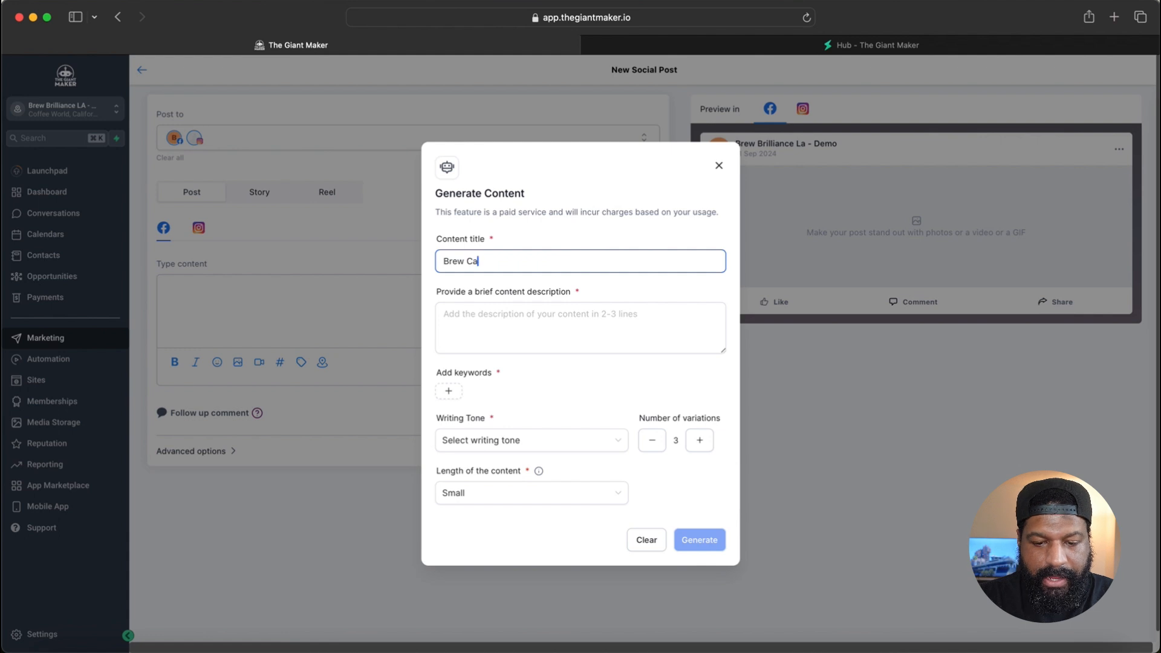
type("fe Qualti")
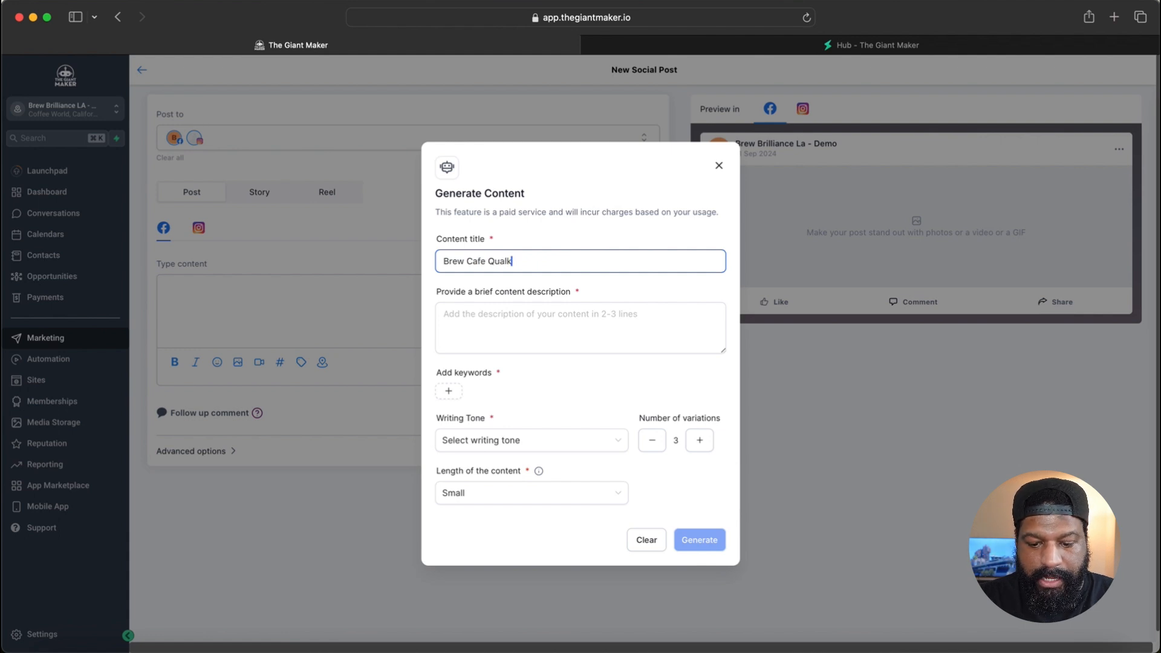
key("BackSpace")
key("BackSpace")
type("ity")
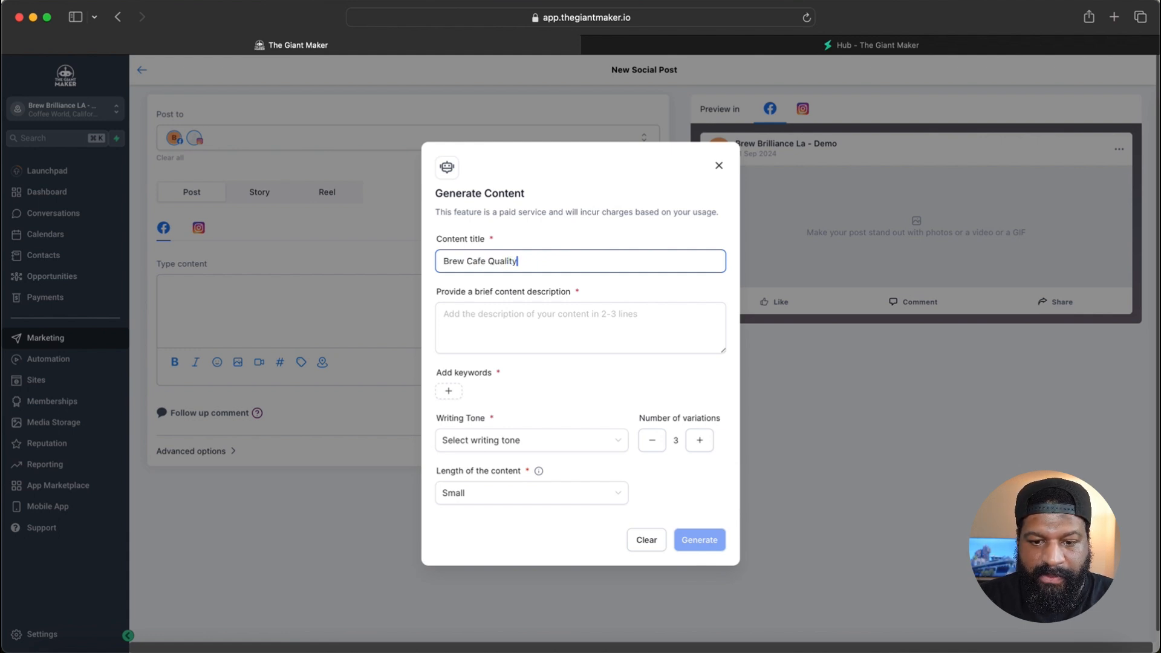
type(" At Home")
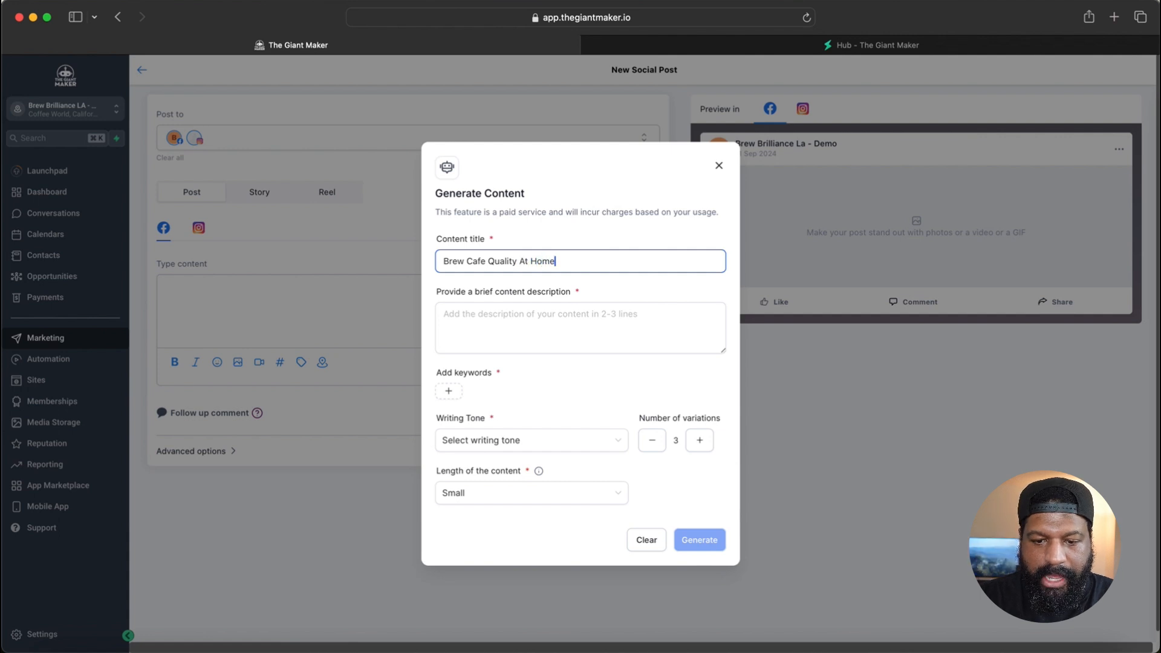
Copy the content title "Brew Cafe Quality At Home" into the brief content description
triple_click(572, 264)
key("ctrl+c")
left_click(519, 317)
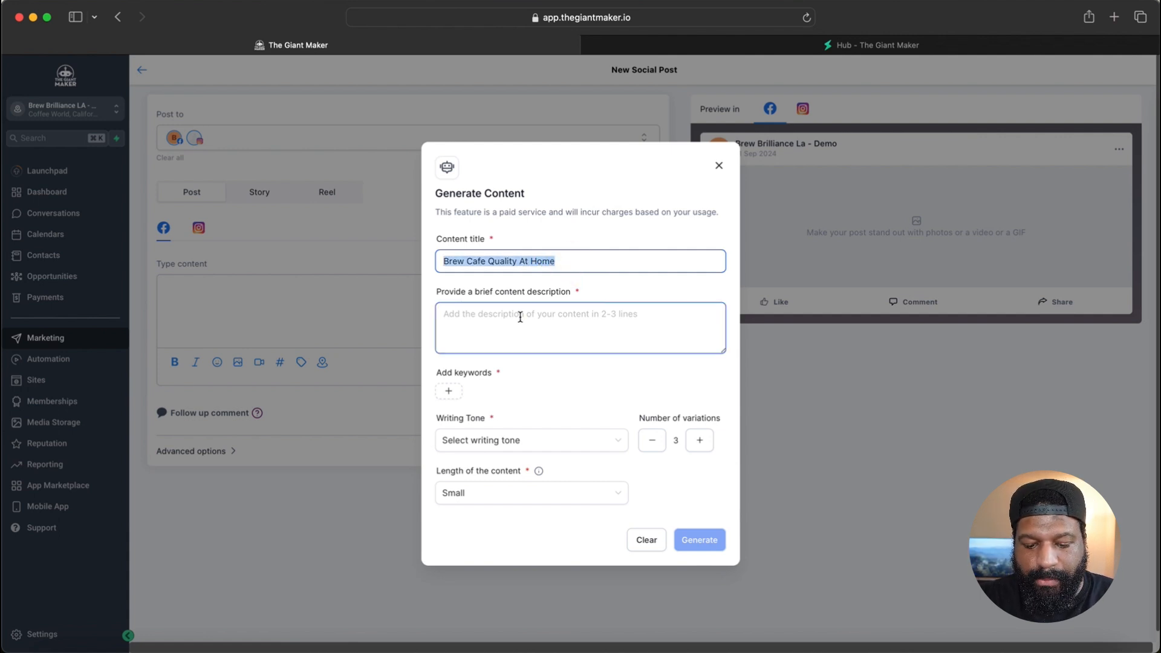
key("ctrl+v")
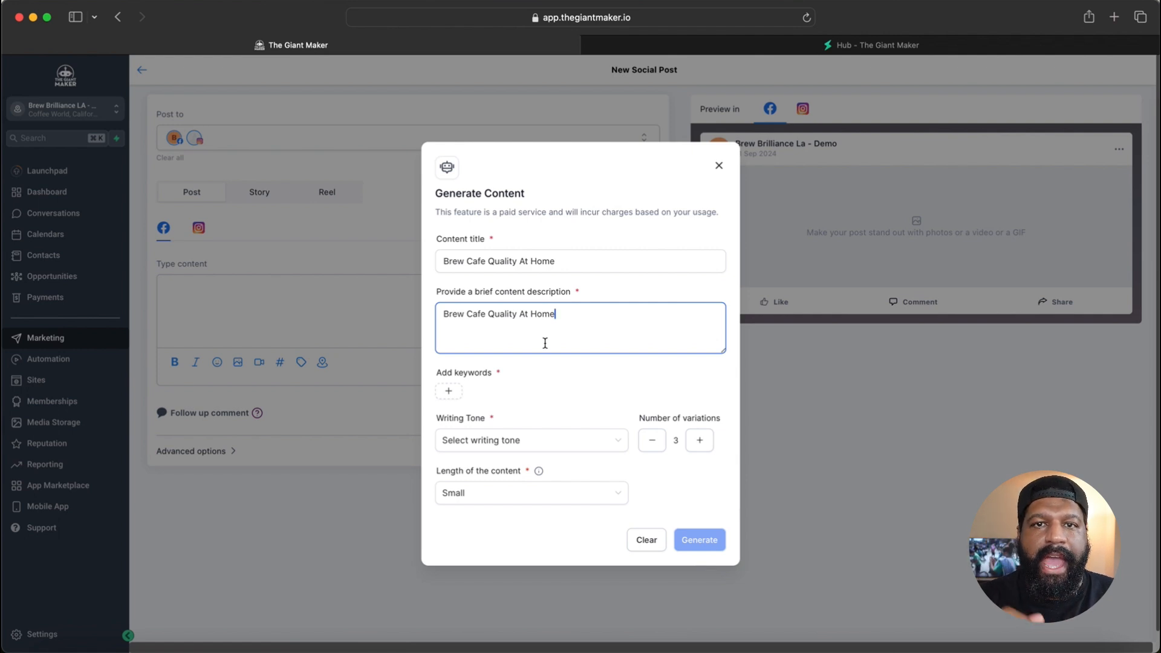
Add "coffee" as the first keyword for the generated content
left_click(448, 390)
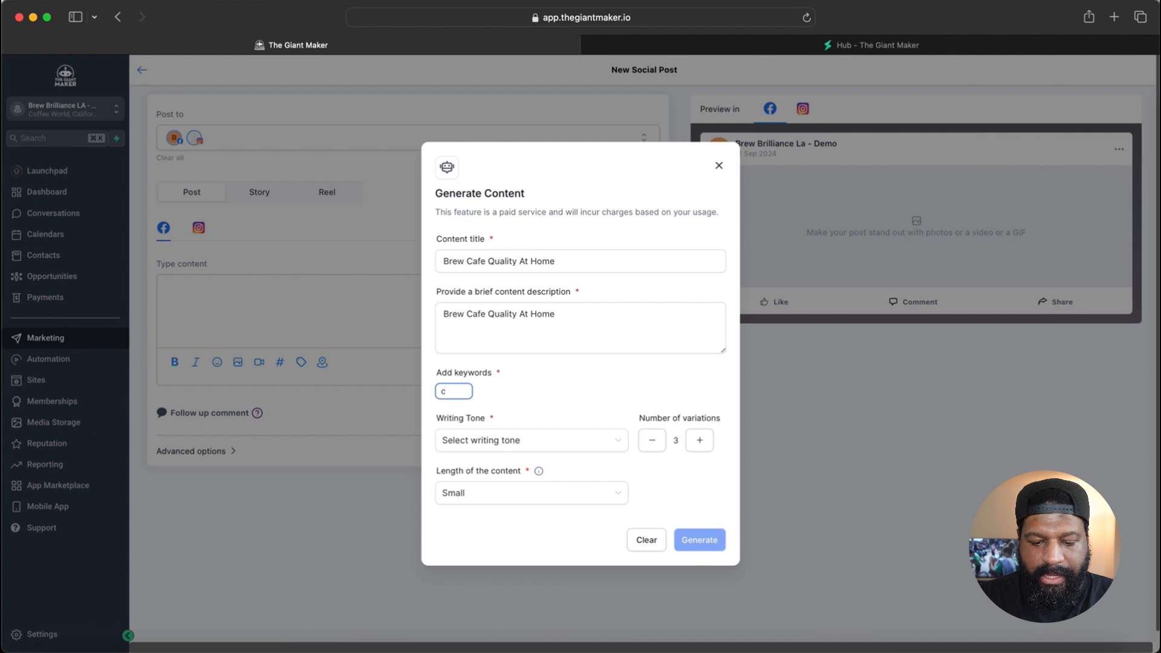
type("of")
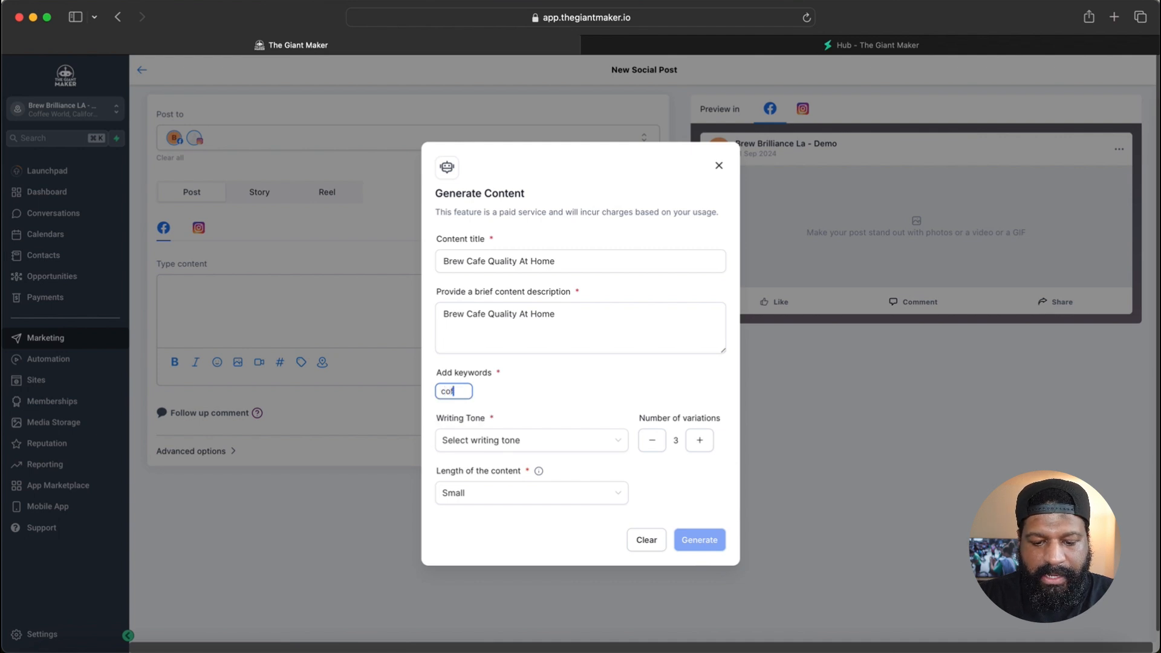
type("fee")
left_click(495, 396)
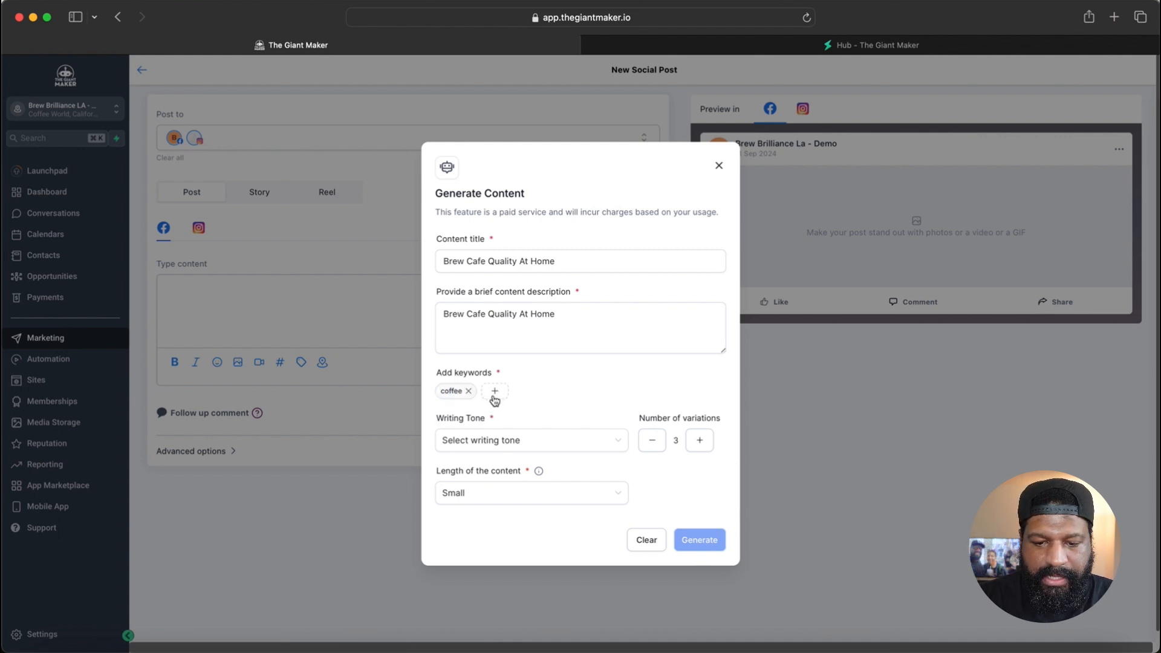
Add "savings" as the second keyword for the generated content
left_click(495, 391)
type("save mone")
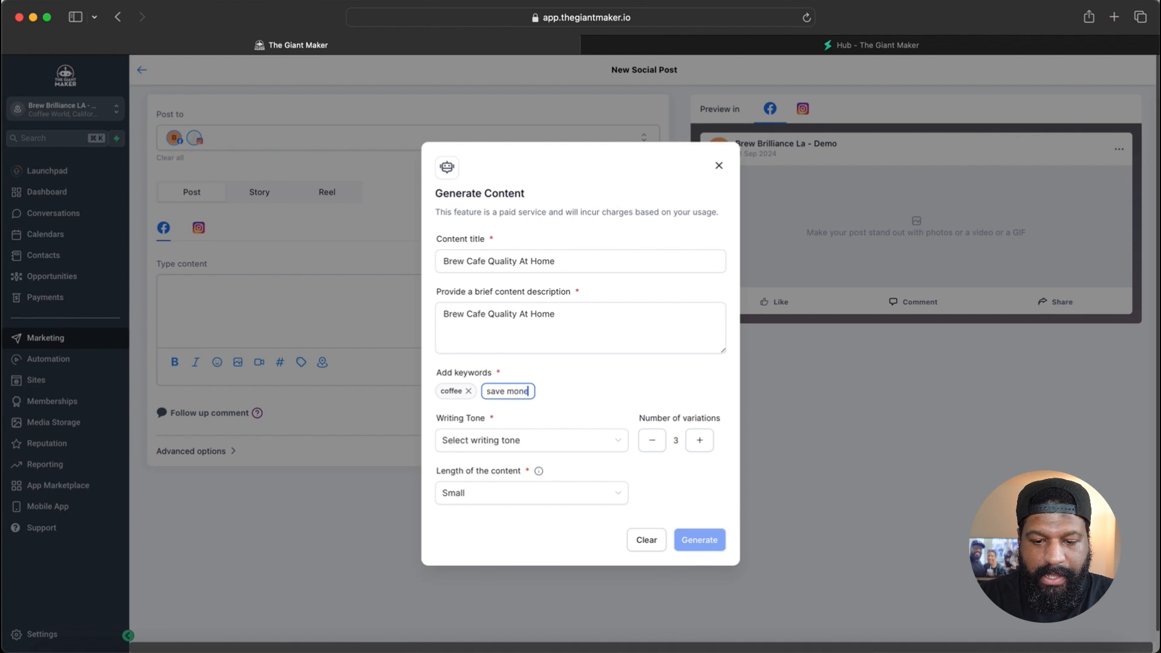
key("BackSpace")
key("BackSpace")
key("BackSpace")
key("BackSpace")
key("BackSpace")
key("BackSpace")
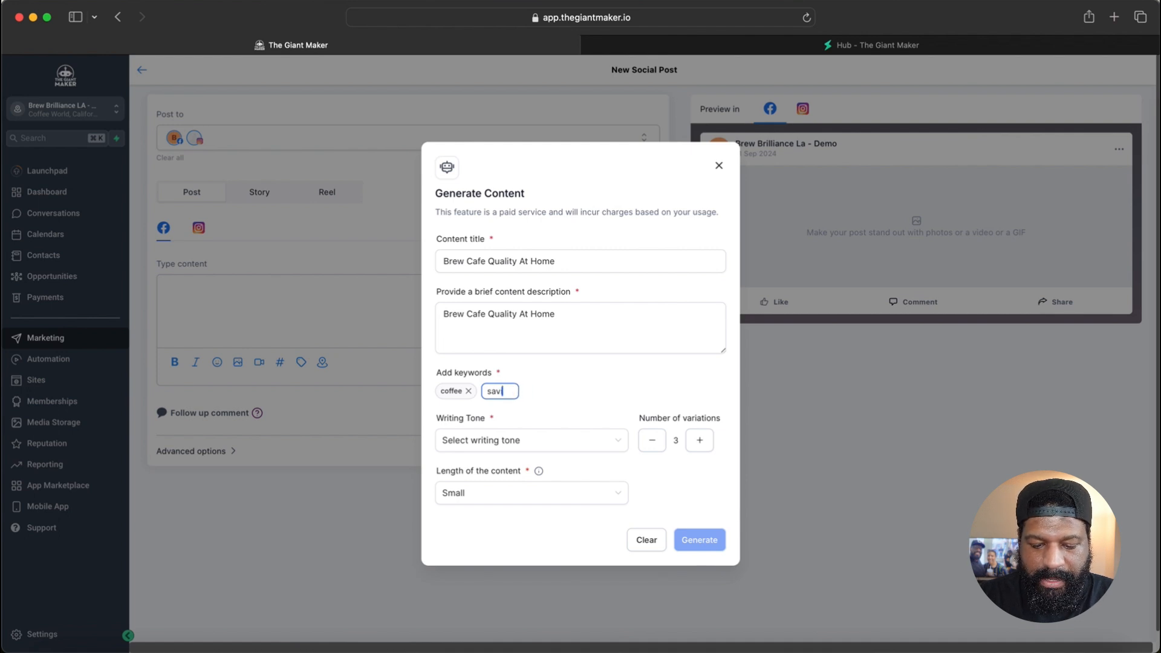
type("ings")
left_click(546, 398)
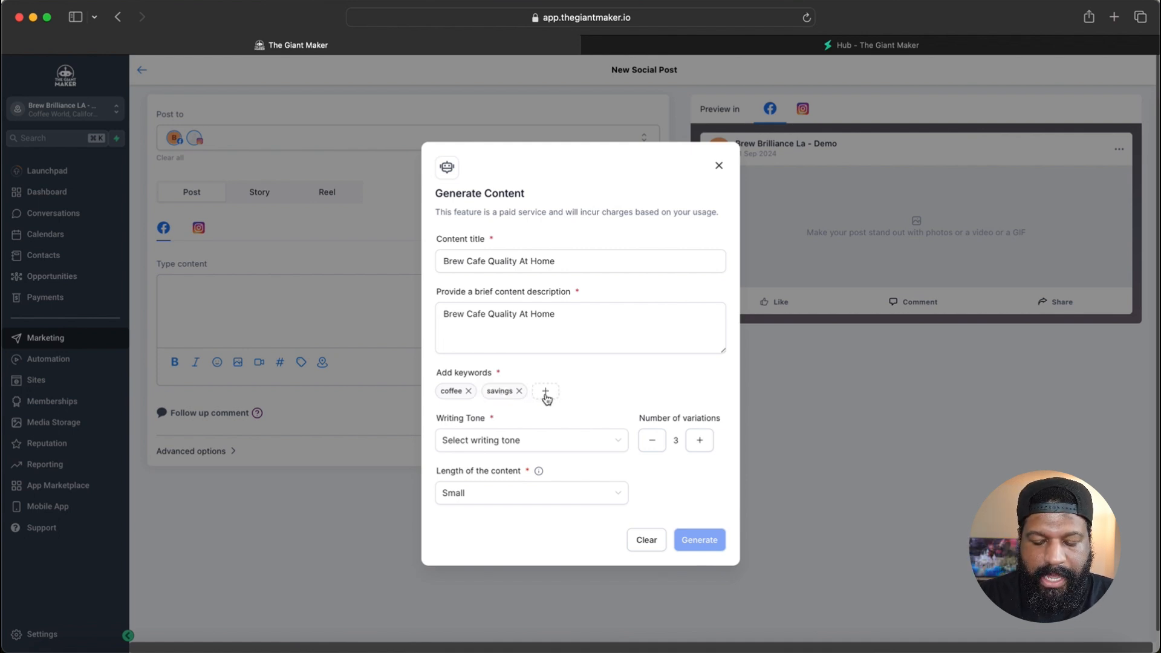
Add "quick" as the third keyword for the generated content
left_click(547, 398)
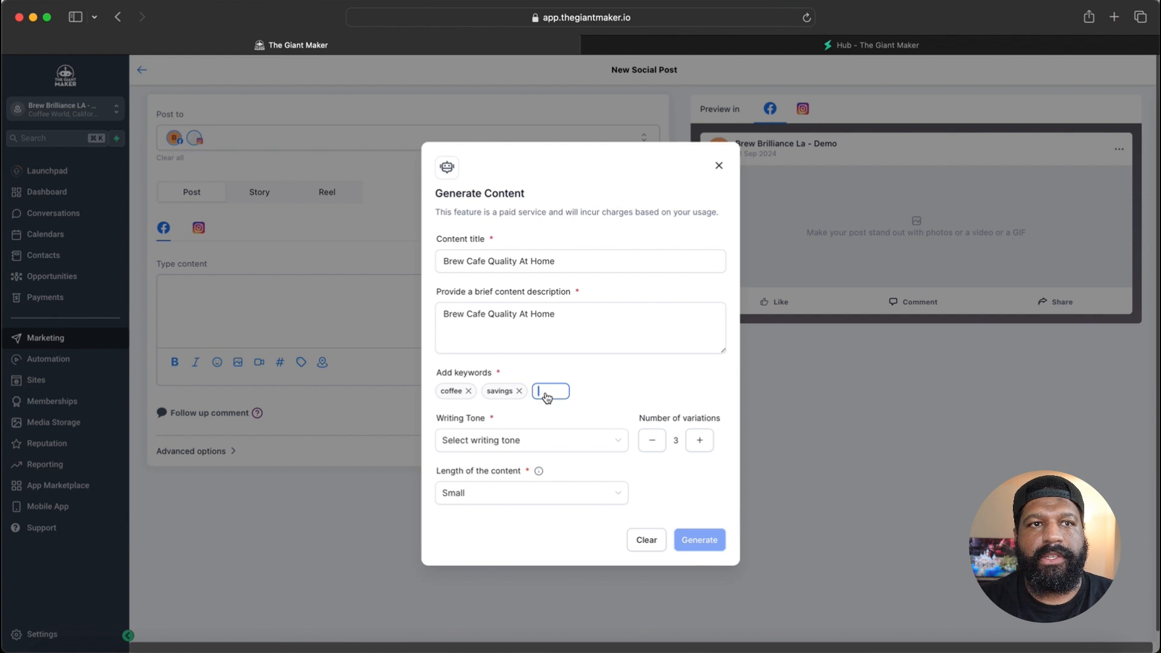
type("quick")
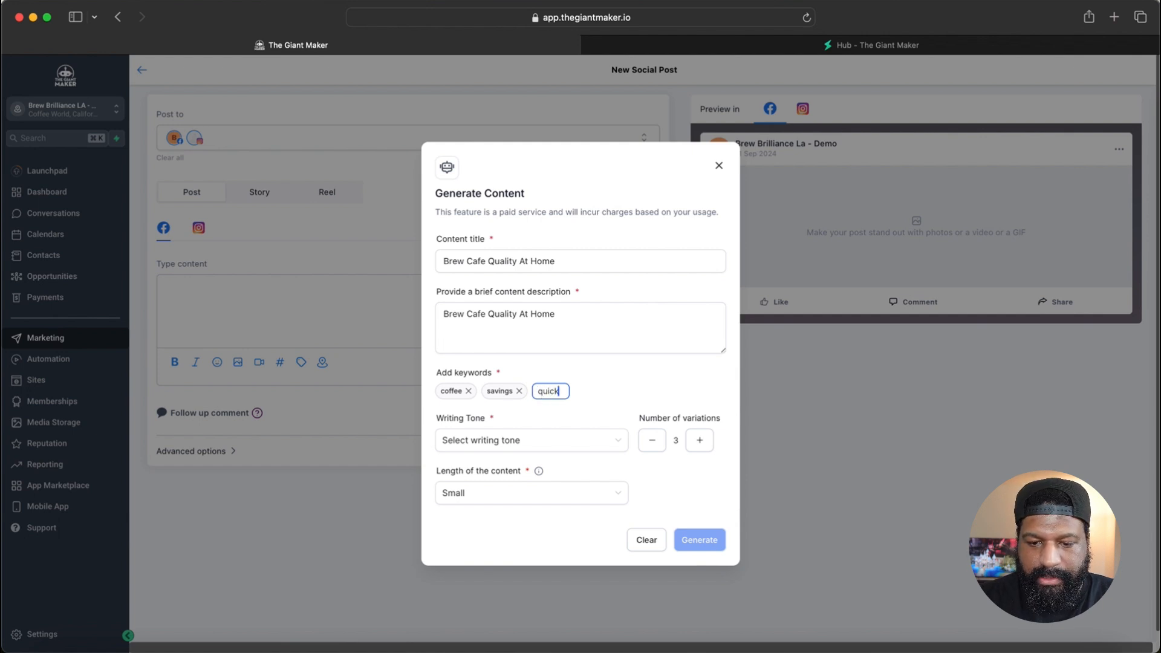
key("Return")
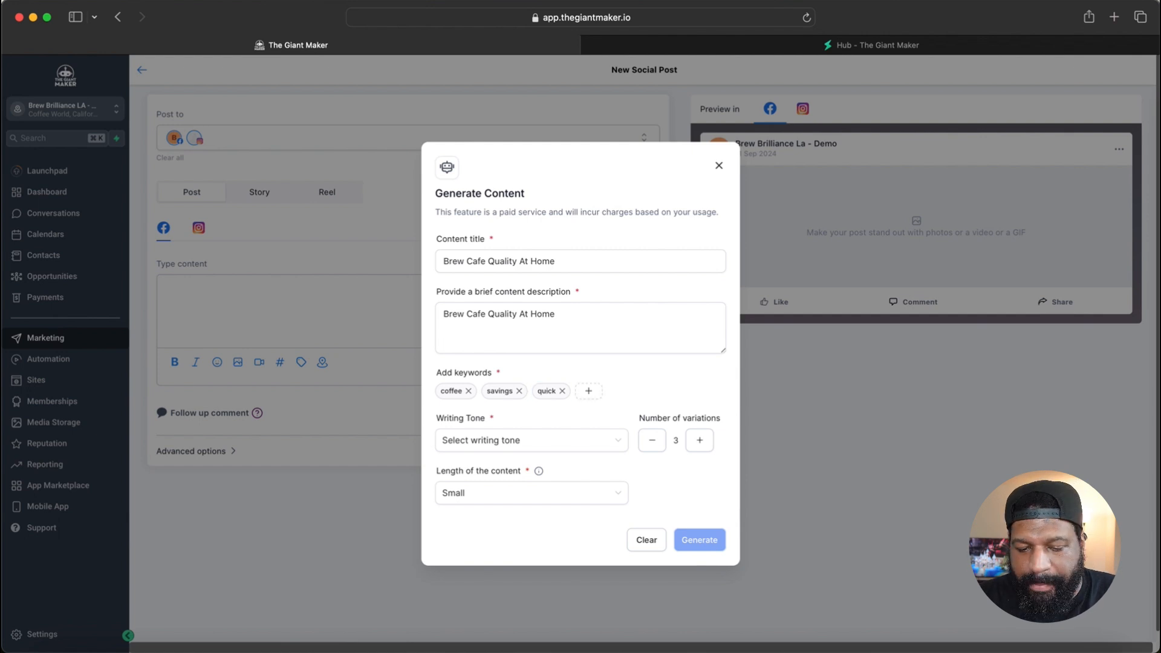
Set the writing tone of the generated content to Witty
left_click(505, 445)
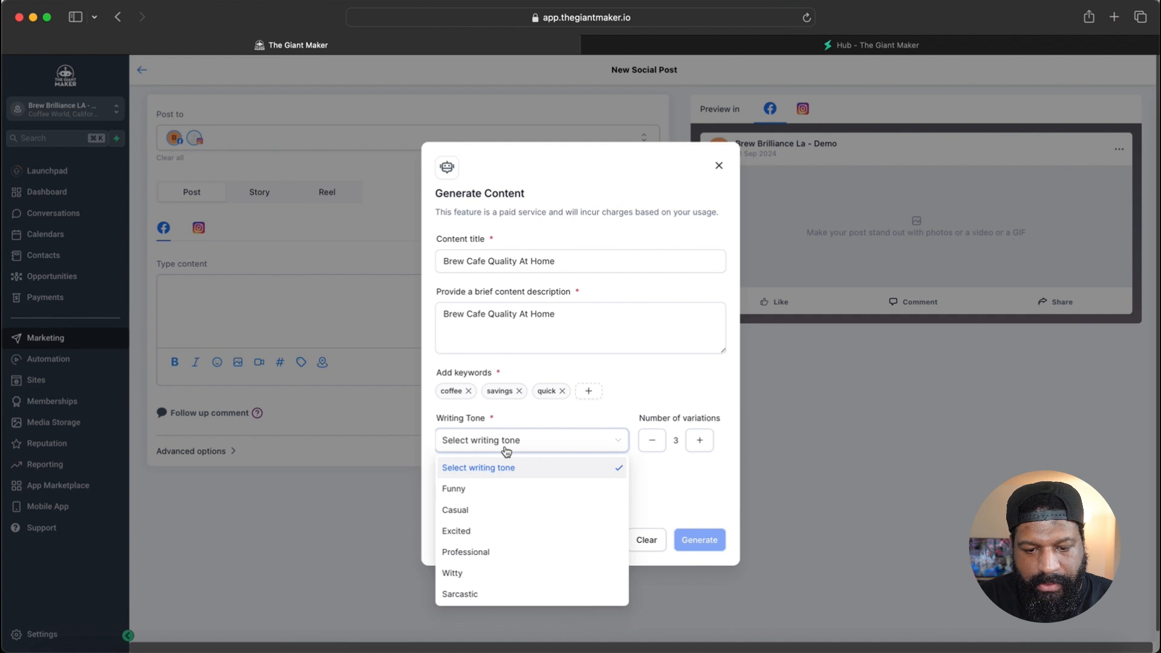
scroll(505, 524, "down", 2)
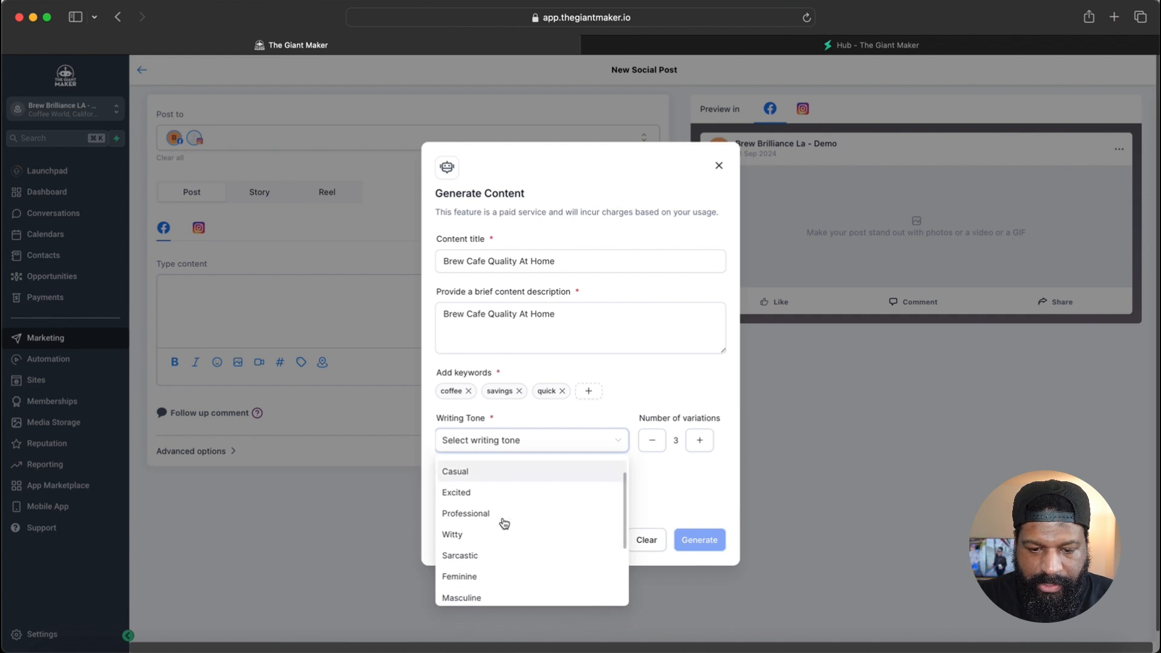
left_click(471, 540)
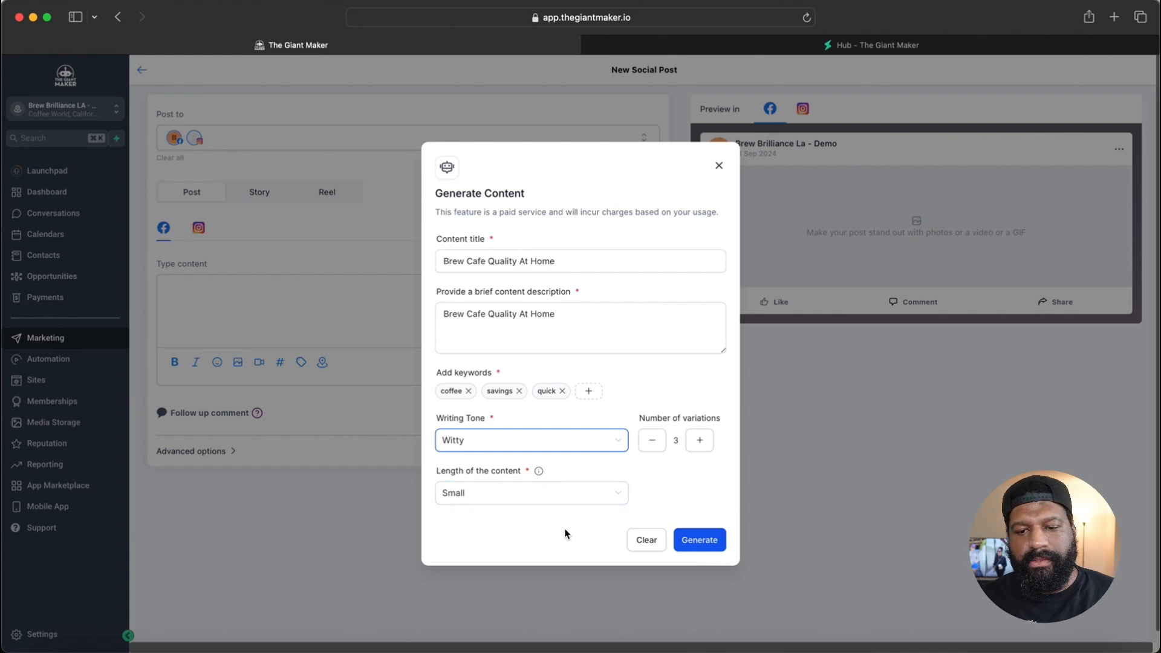
Generate the three AI content variations and insert content variation 1 into the Facebook post
left_click(692, 540)
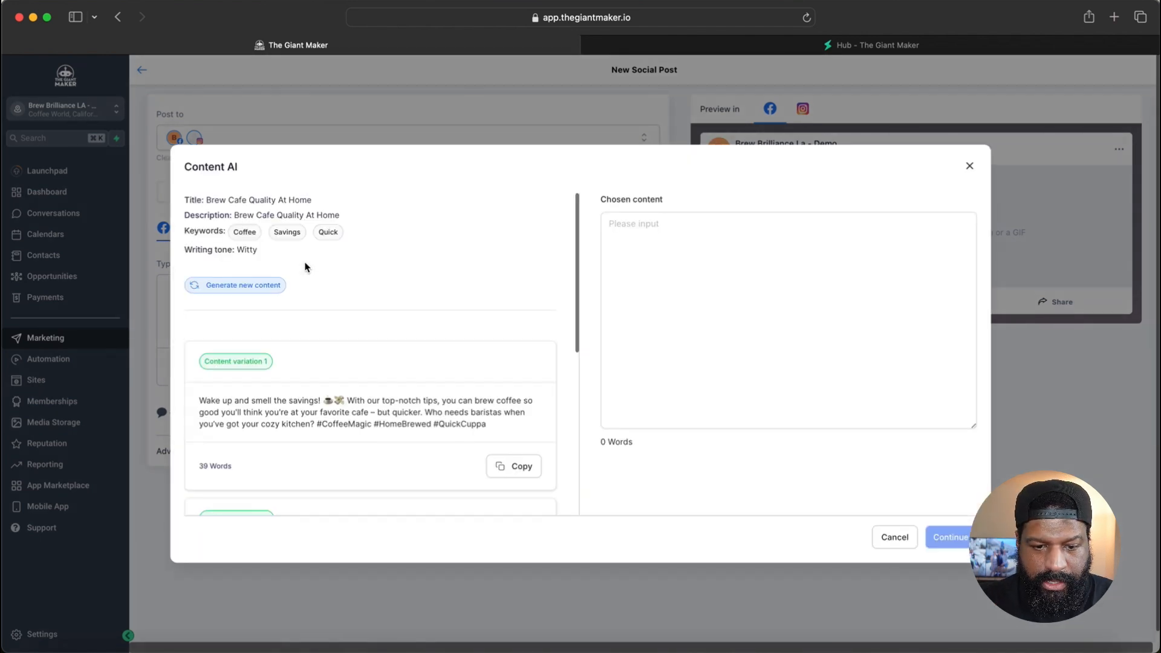
scroll(317, 288, "down", 3)
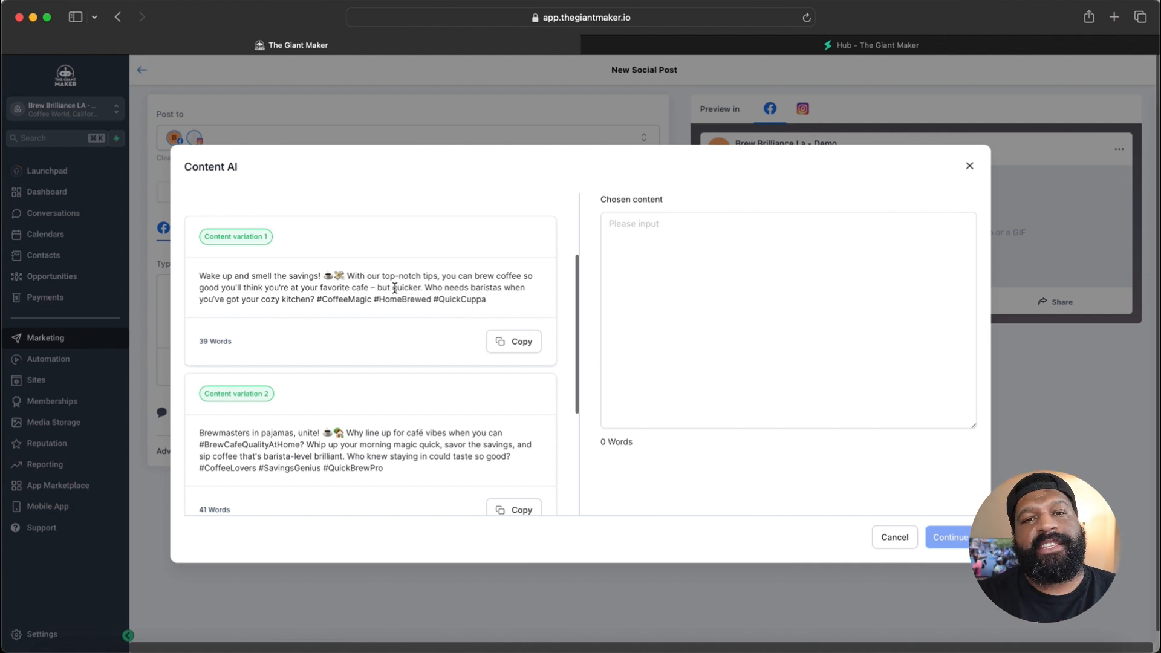
scroll(394, 289, "down", 5)
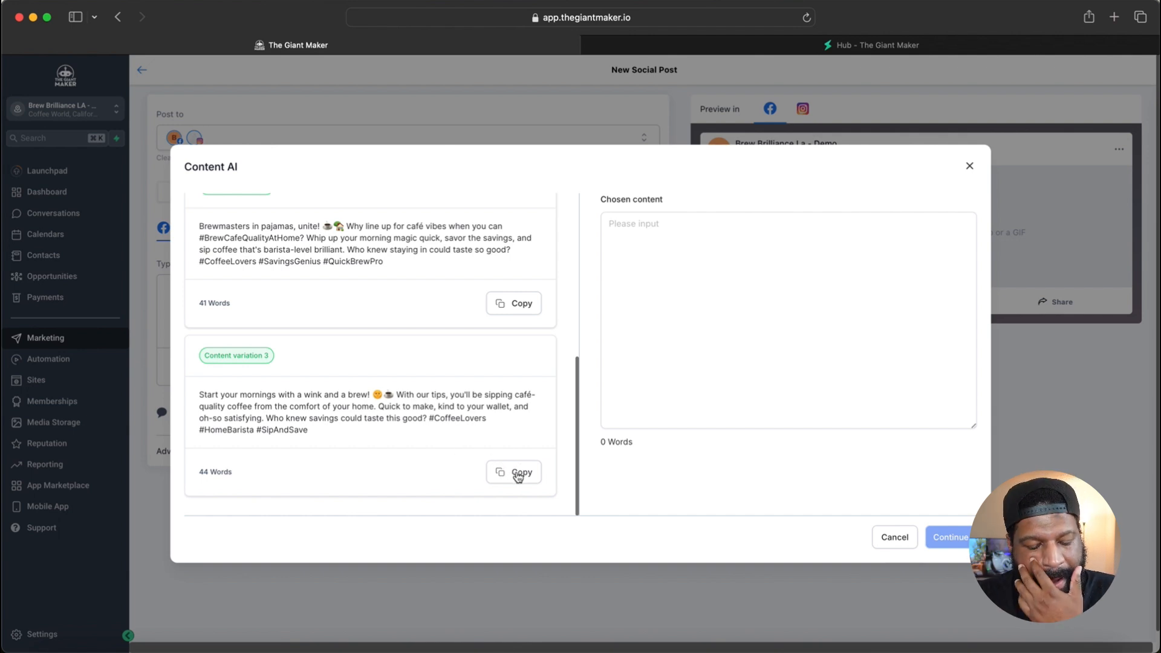
scroll(525, 363, "up", 10)
scroll(525, 364, "down", 2)
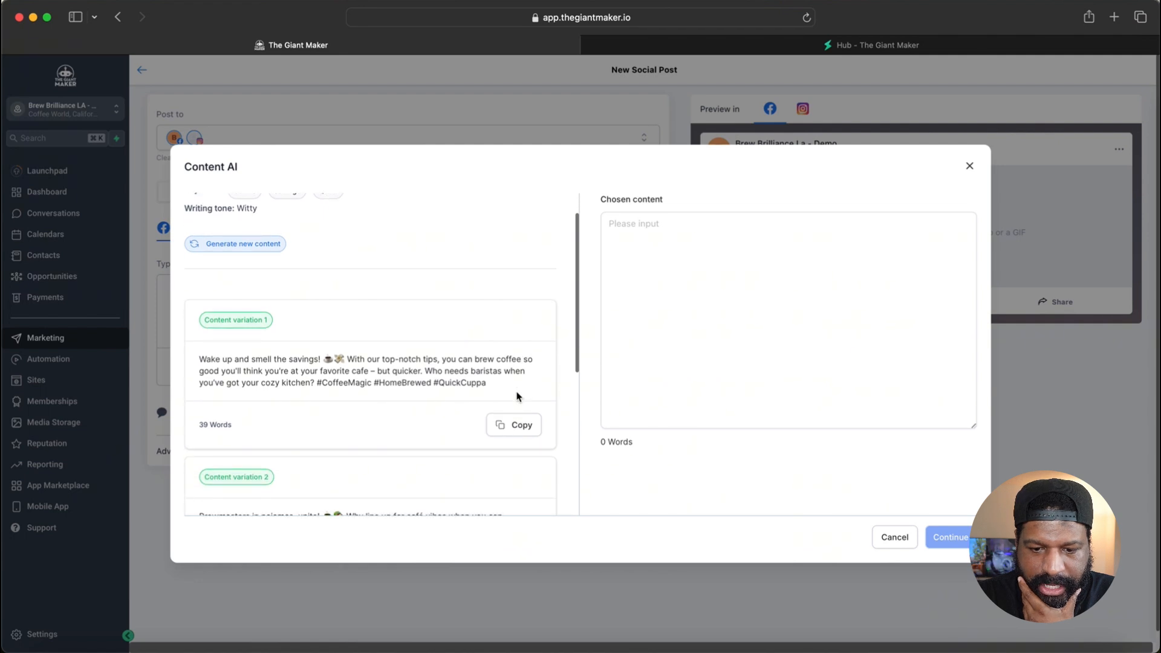
left_click(518, 430)
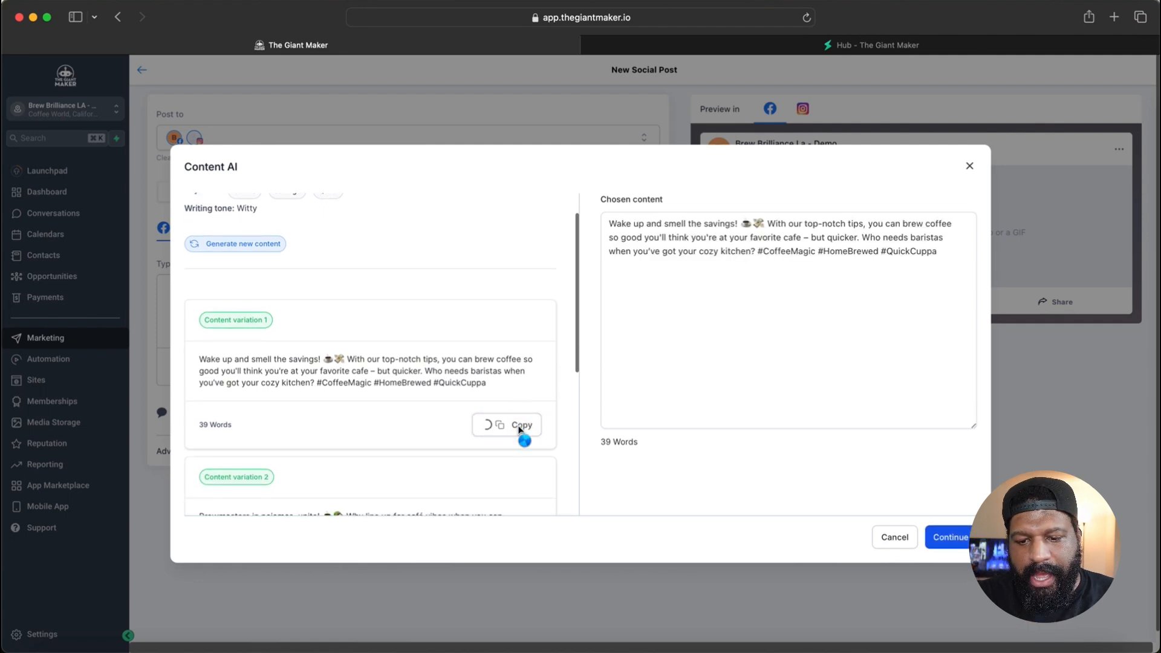
left_click(944, 540)
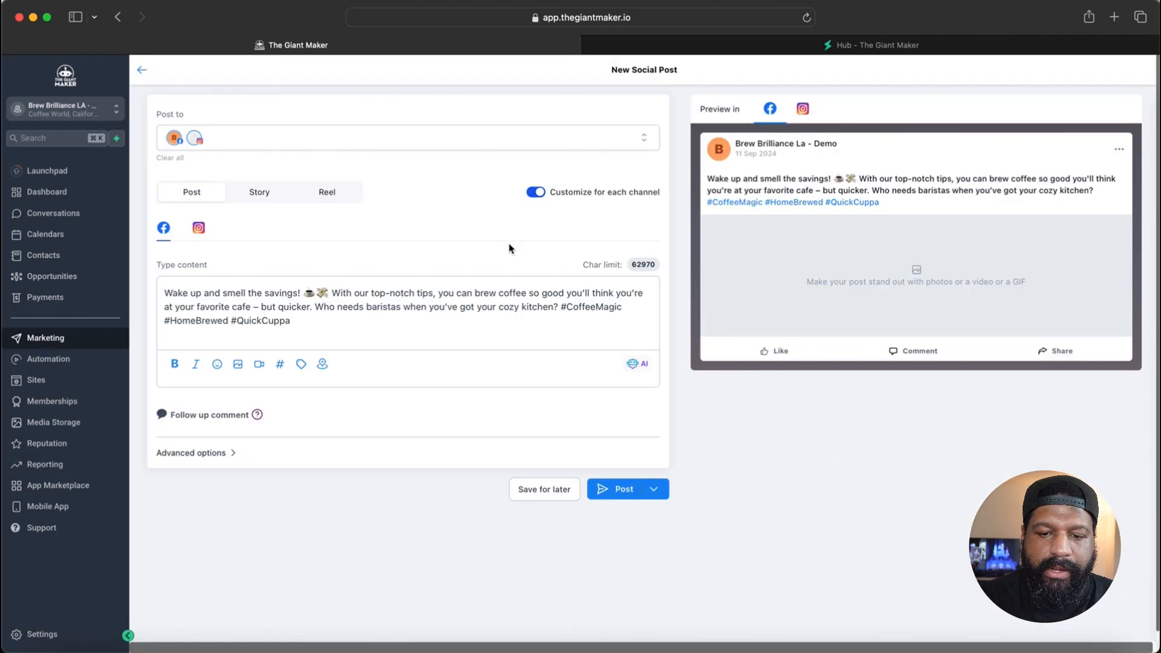
Copy the Facebook post's full text into the Instagram version of the post
left_click(200, 230)
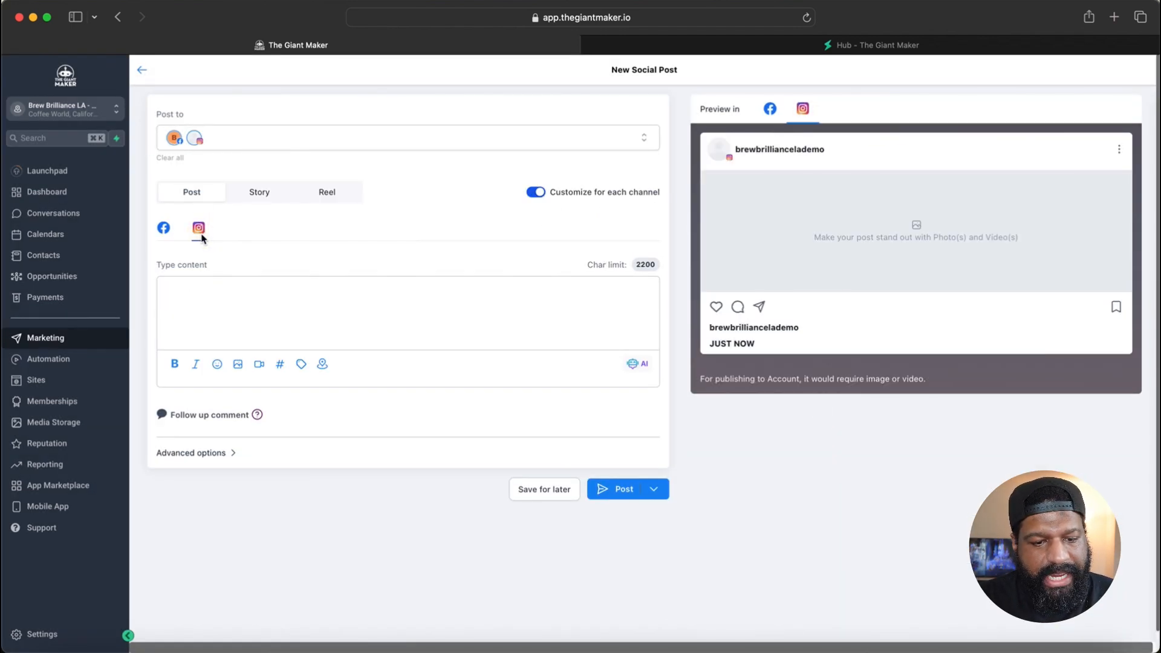
left_click(163, 228)
left_click_drag(323, 327, 164, 290)
left_click(198, 227)
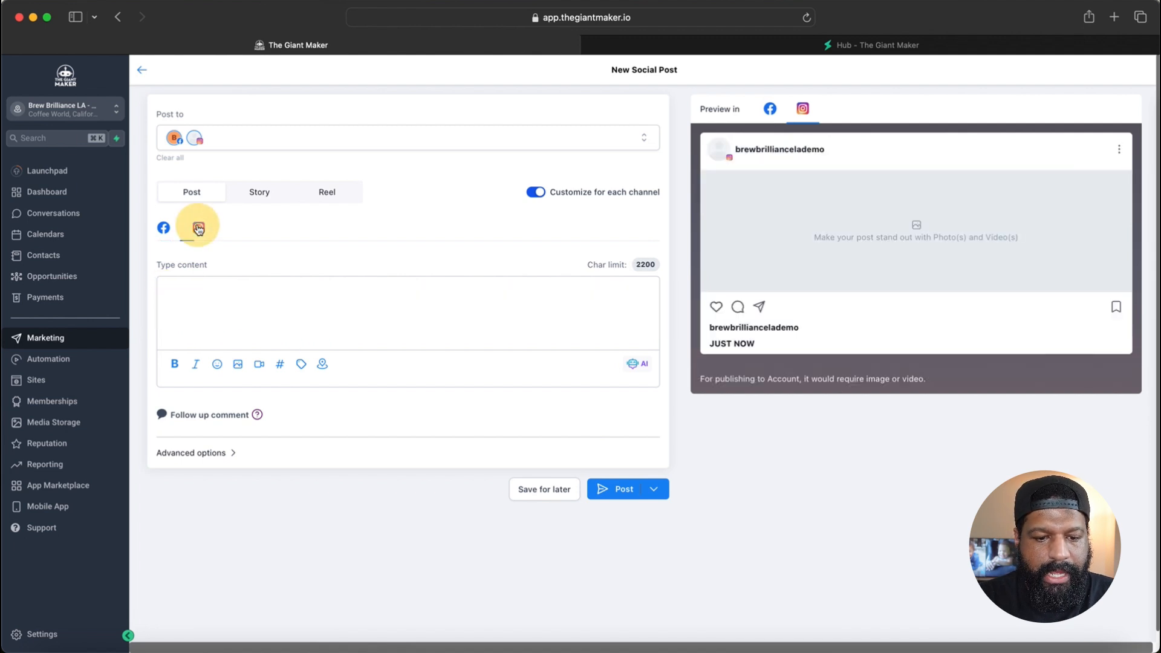
left_click(200, 305)
key("super+v")
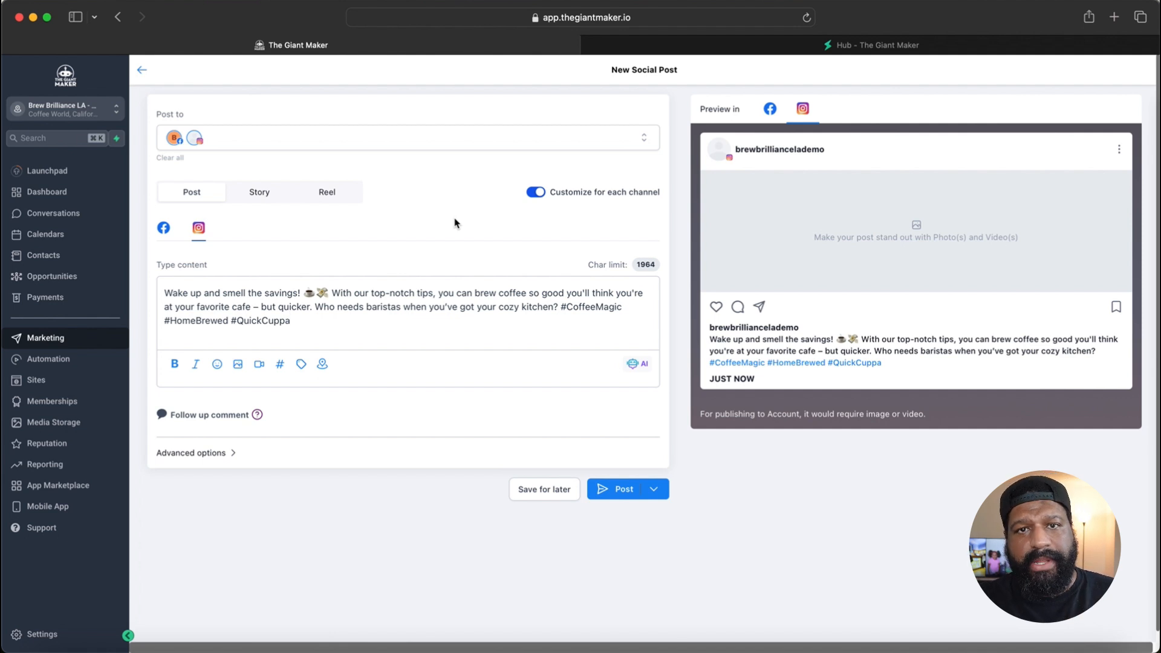
Consult the digital marketing system diagram on the Hub page and return to the social post
left_click(689, 46)
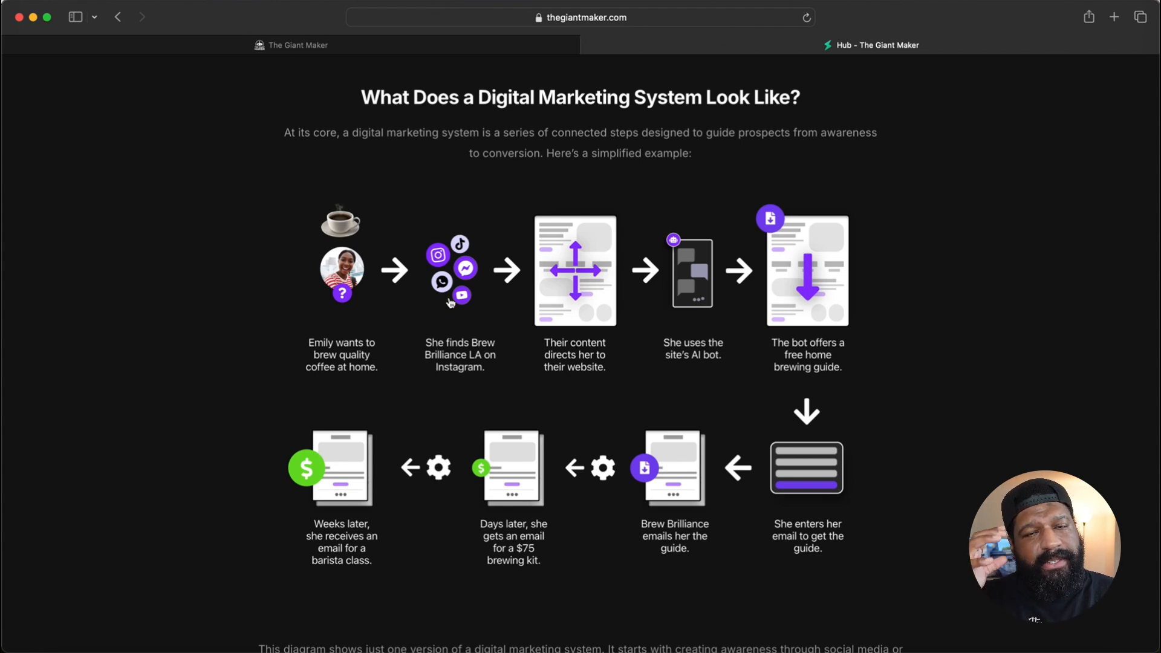
left_click(392, 47)
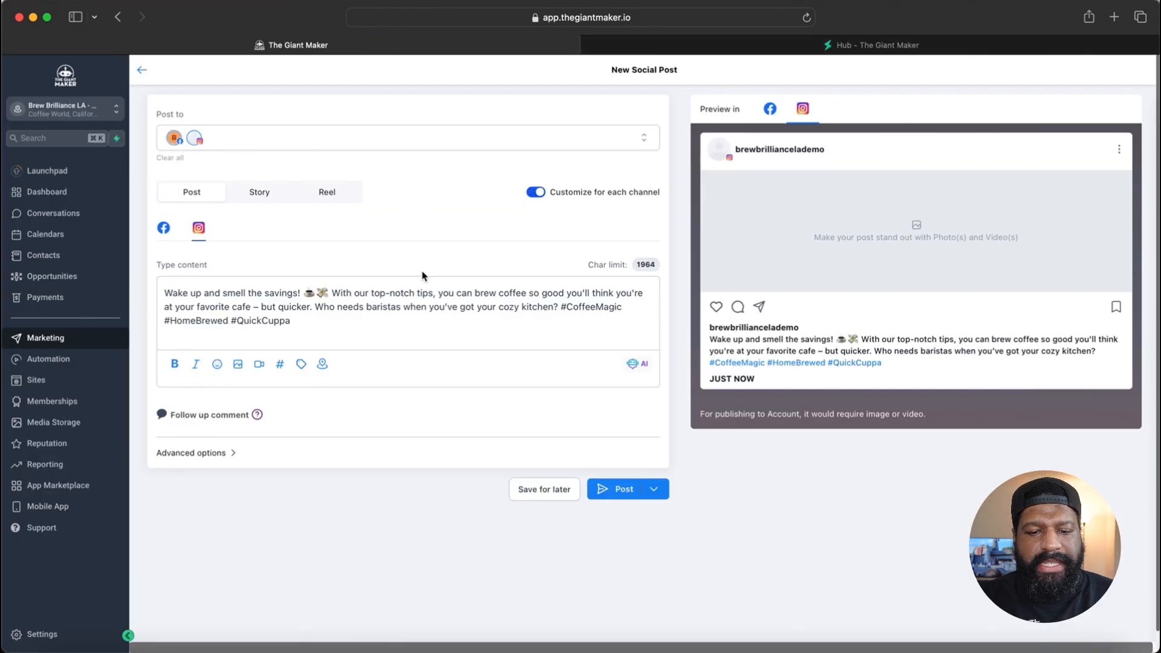
Show the post's follow-up comment field and look through its publishing and scheduling options without choosing one
left_click(216, 417)
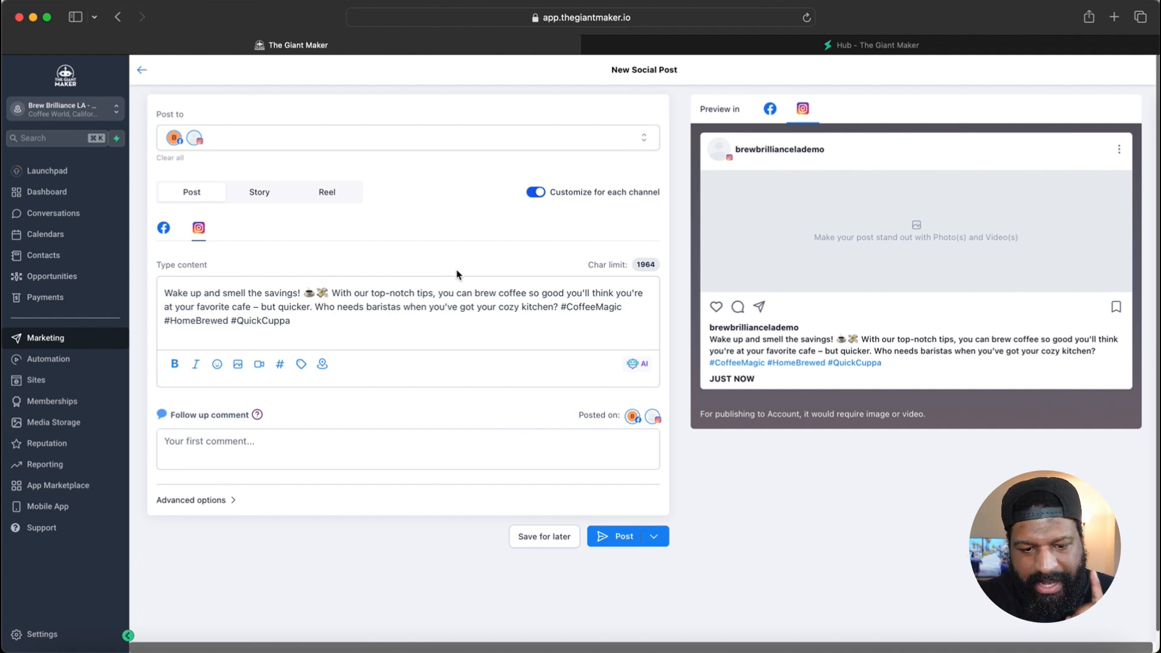
scroll(471, 336, "down", 1)
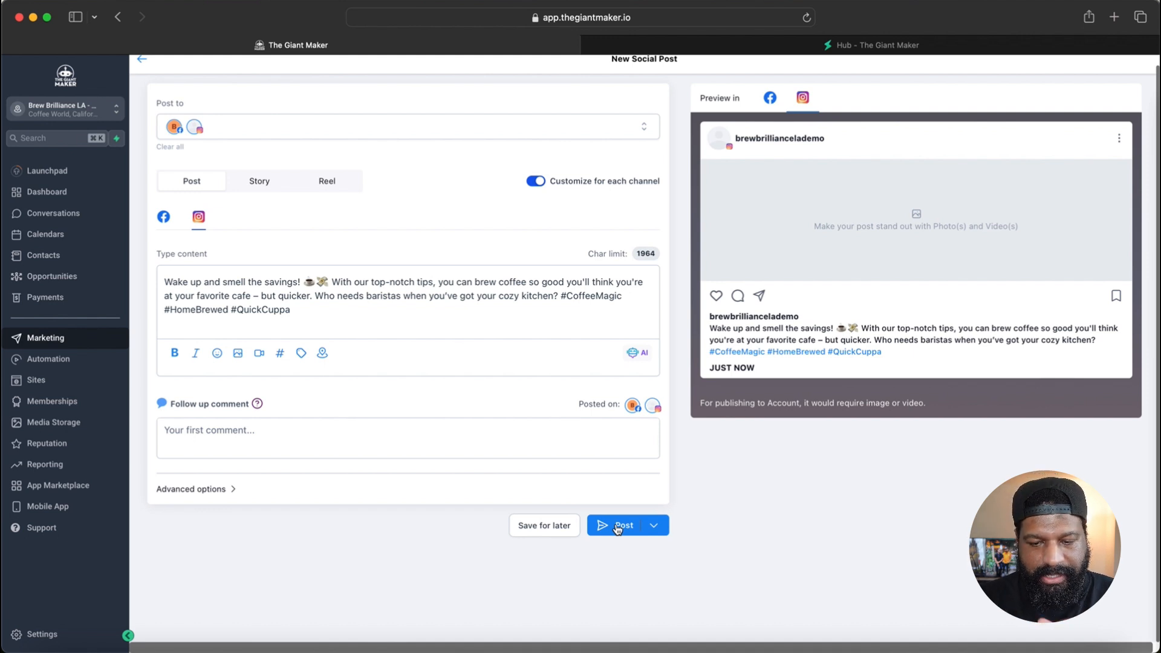
left_click(654, 527)
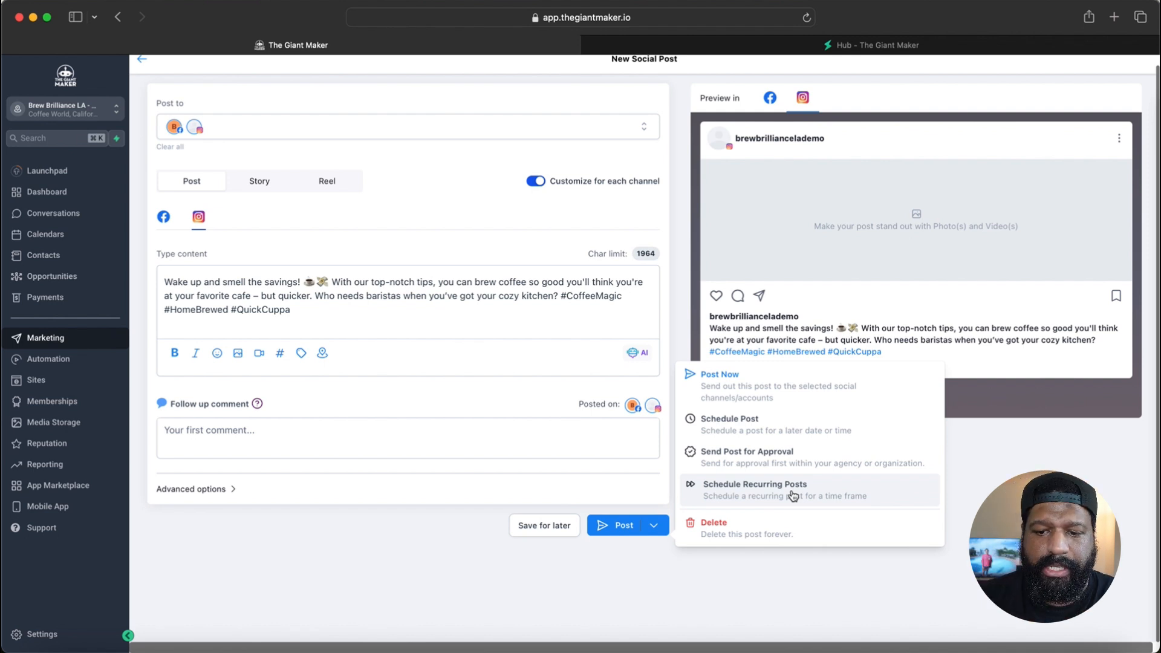
left_click(459, 191)
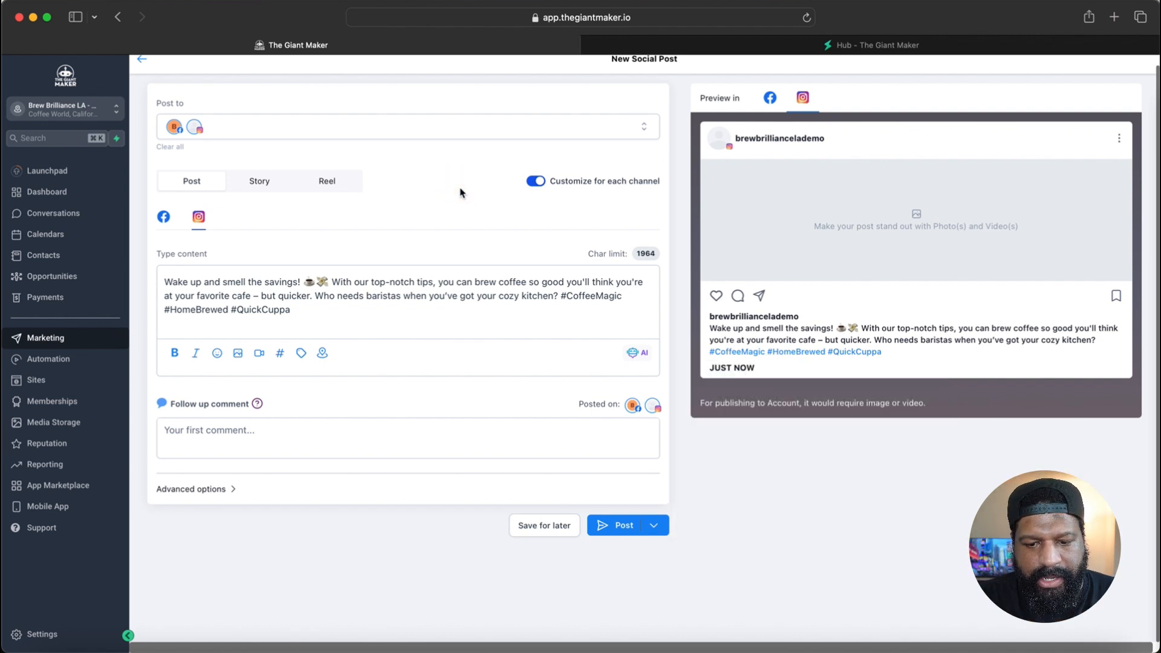
Leave the post editor and view the Social Planner as a monthly calendar
left_click(144, 71)
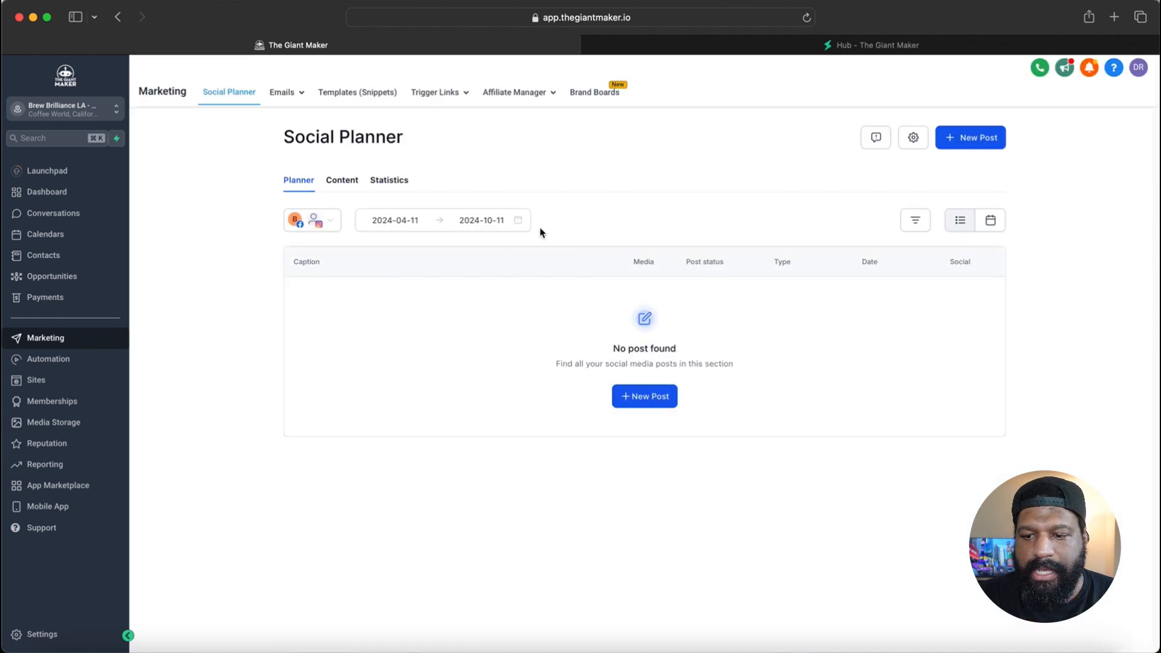
left_click(998, 225)
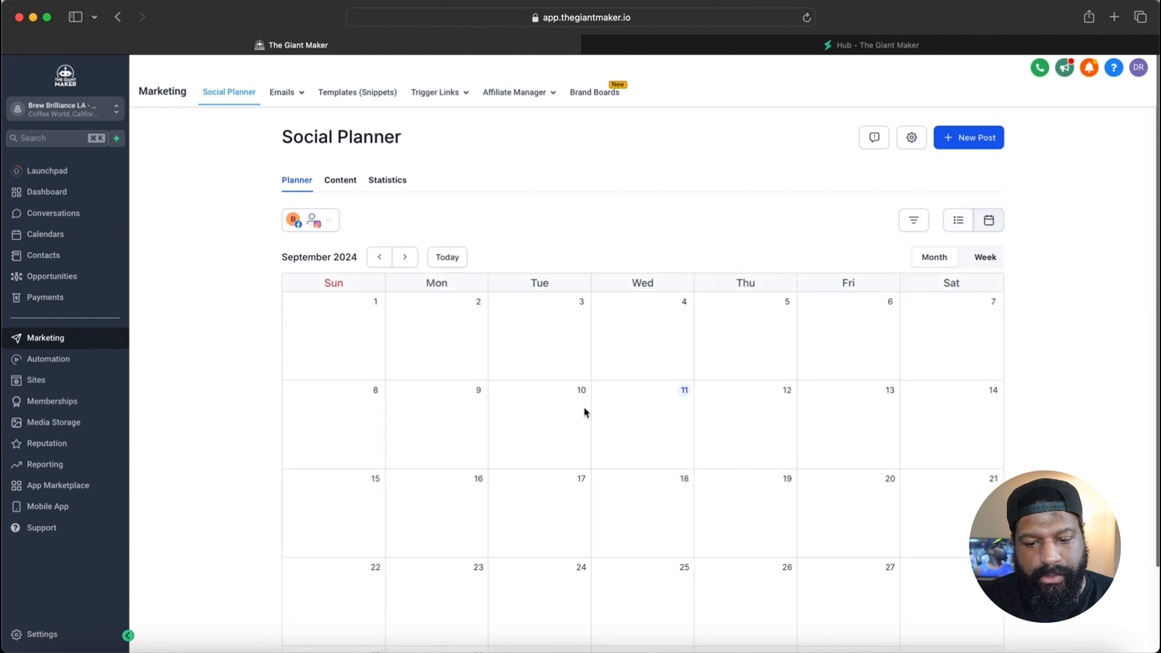
scroll(584, 412, "down", 3)
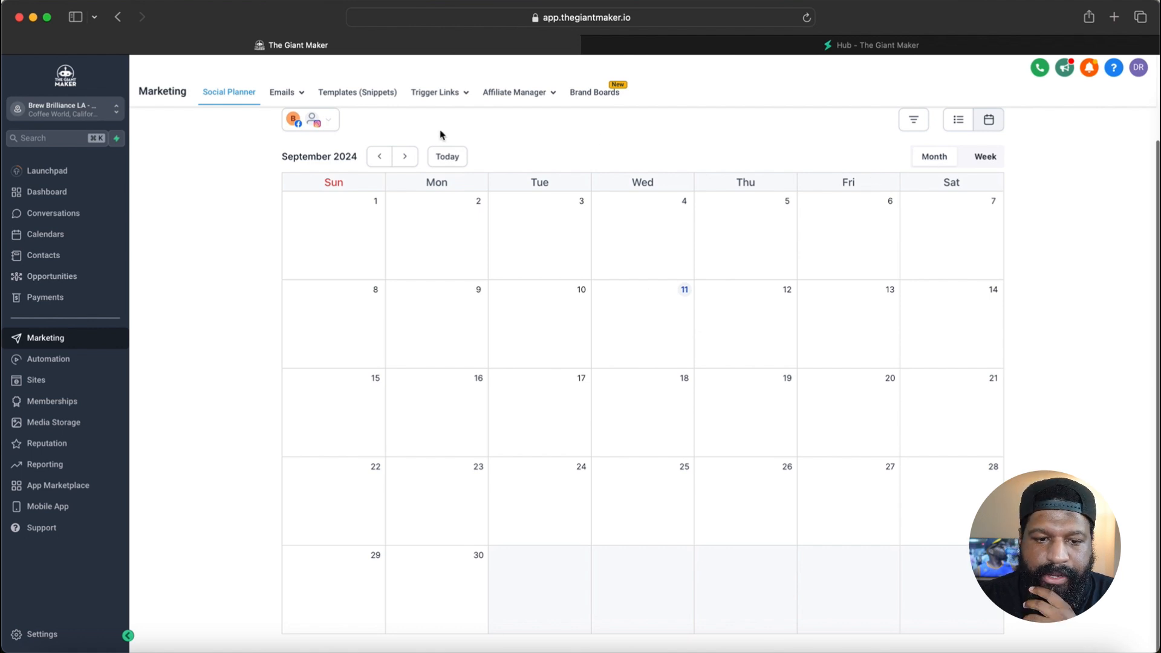
scroll(442, 135, "up", 2)
scroll(441, 134, "up", 1)
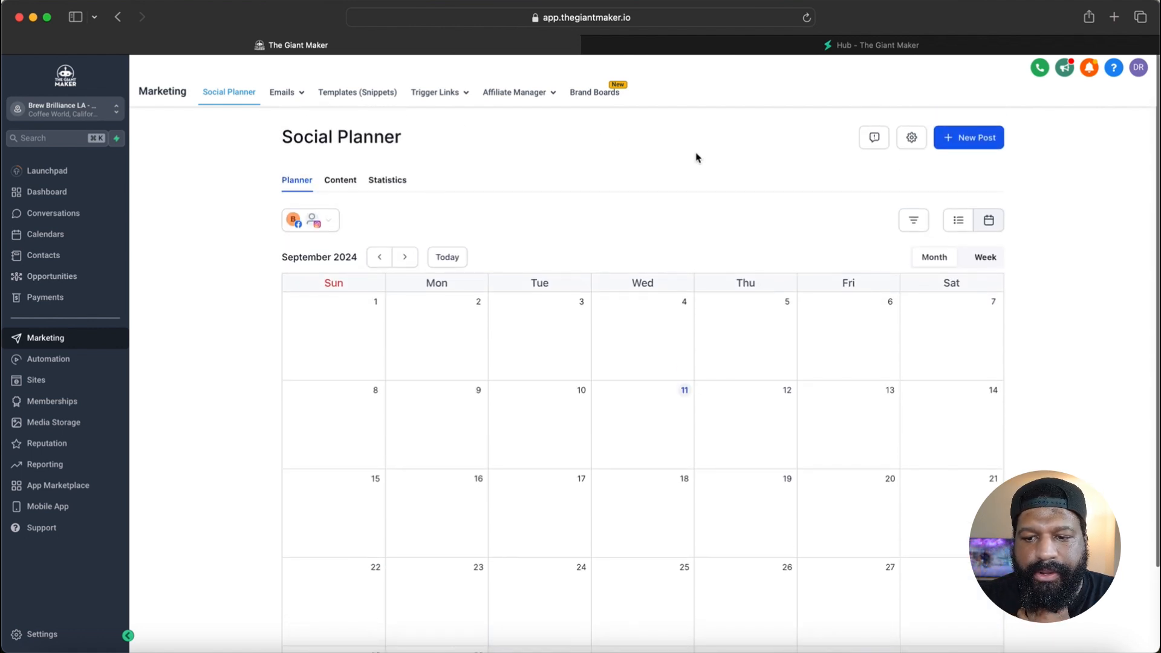
Inspect the social accounts and categories in the Social Planner settings, and revisit the Hub page's marketing system diagram
left_click(911, 139)
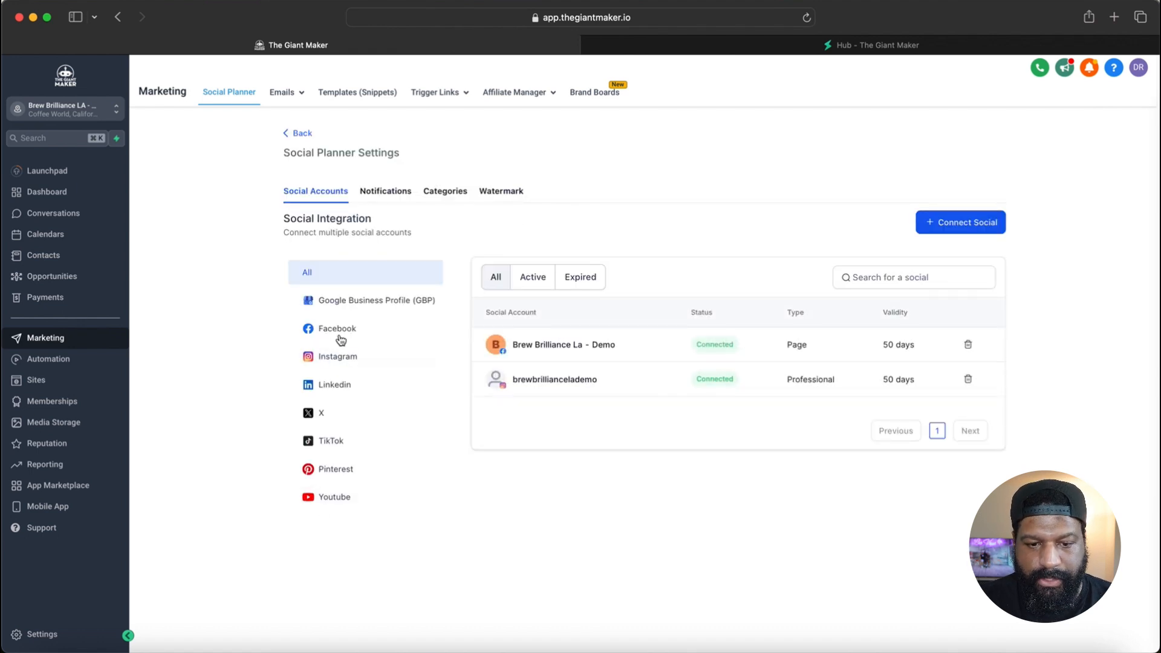
left_click(444, 194)
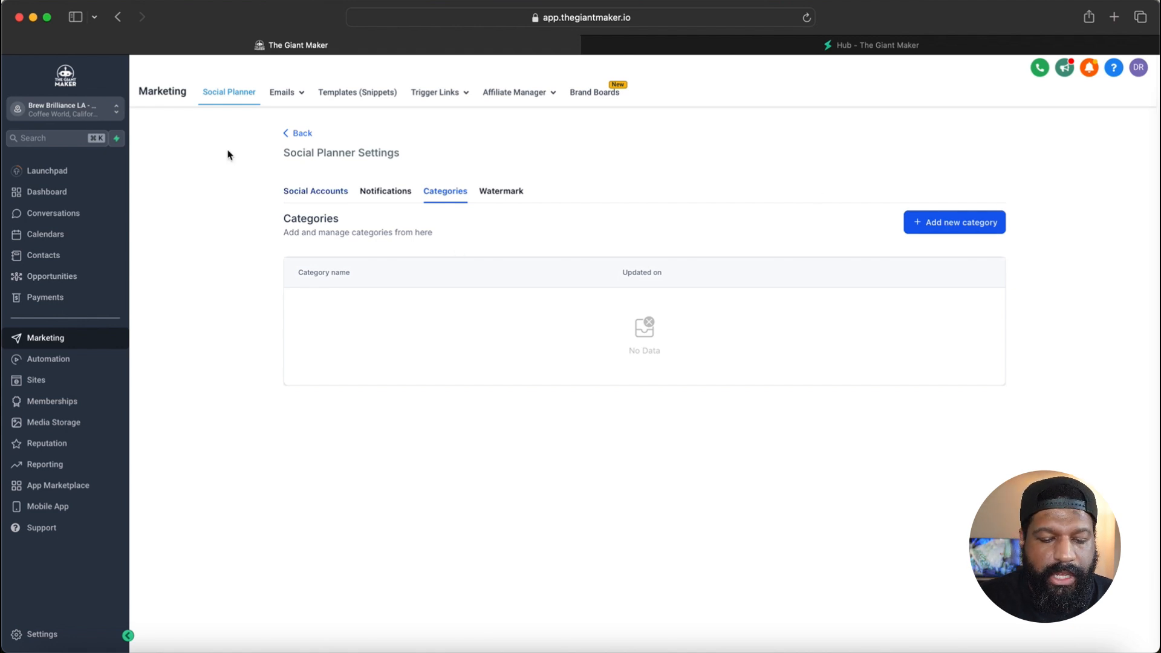
left_click(741, 46)
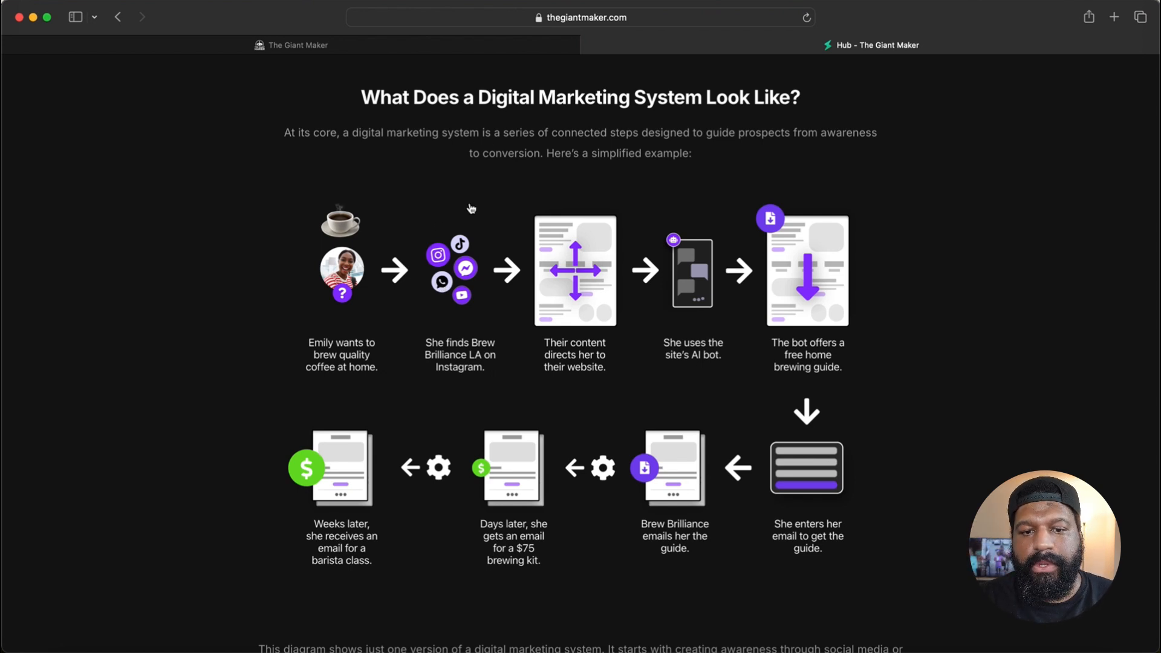
left_click(456, 49)
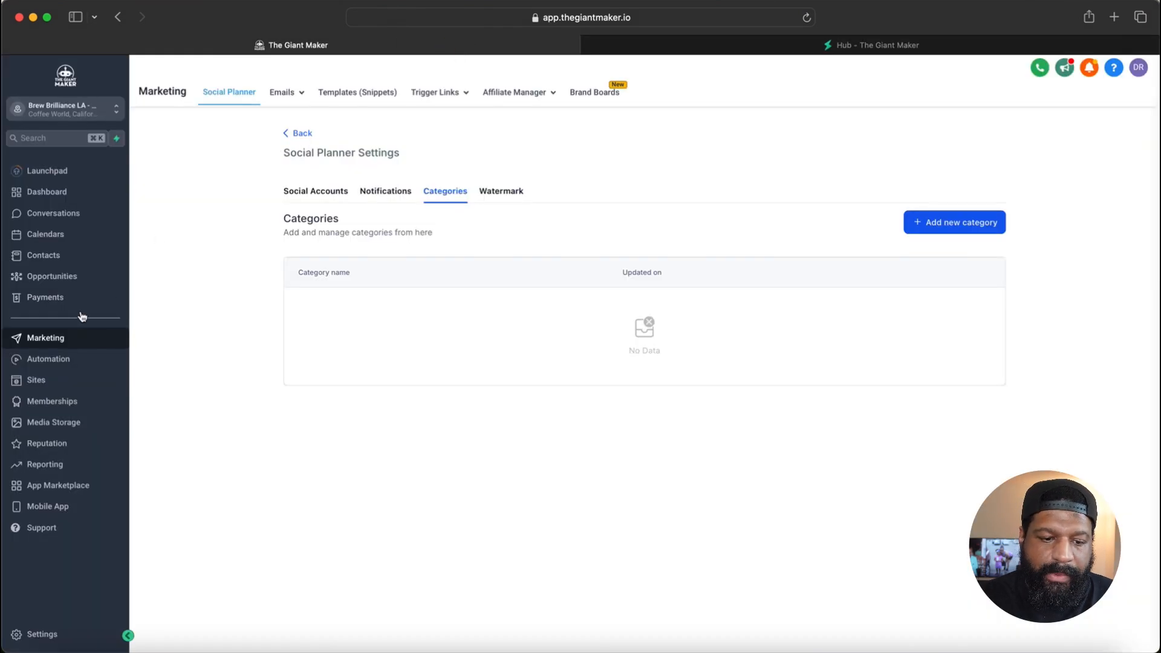
Go to the Sites area and look at the WordPress hosting offer and the funnels list
left_click(38, 384)
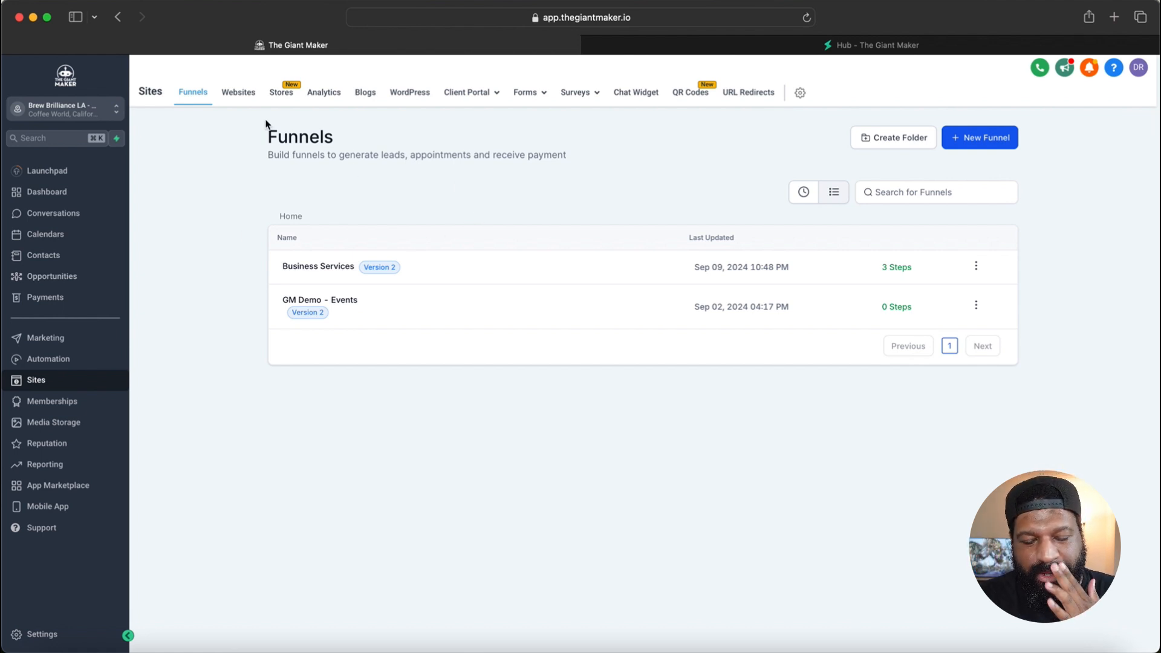
left_click(411, 95)
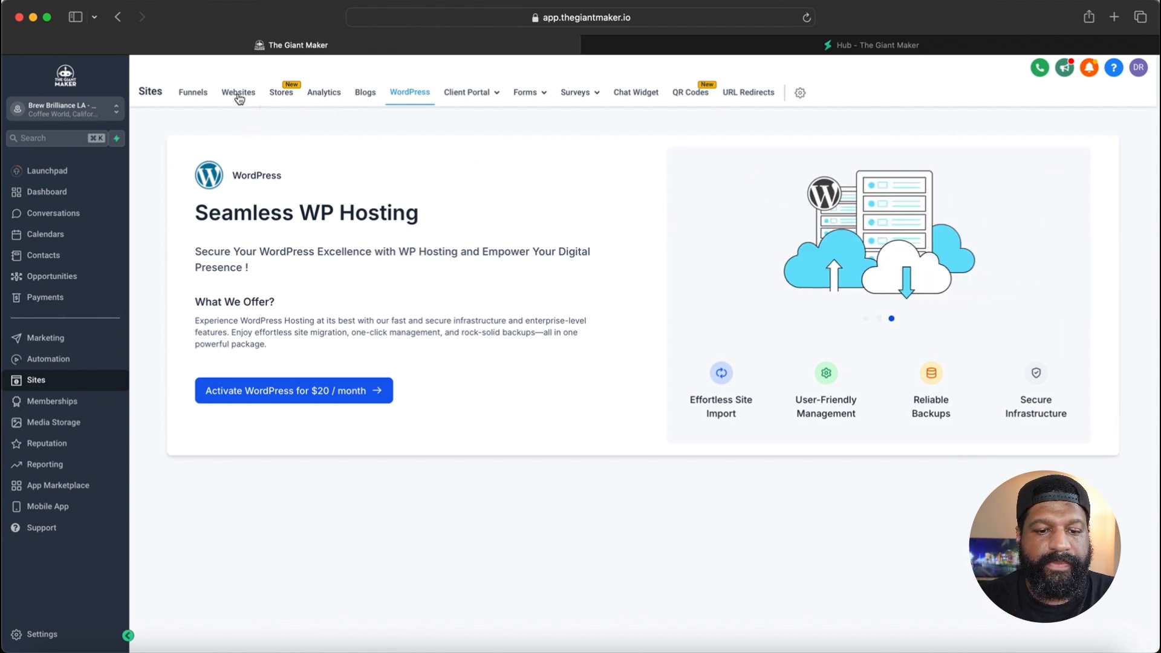
left_click(196, 93)
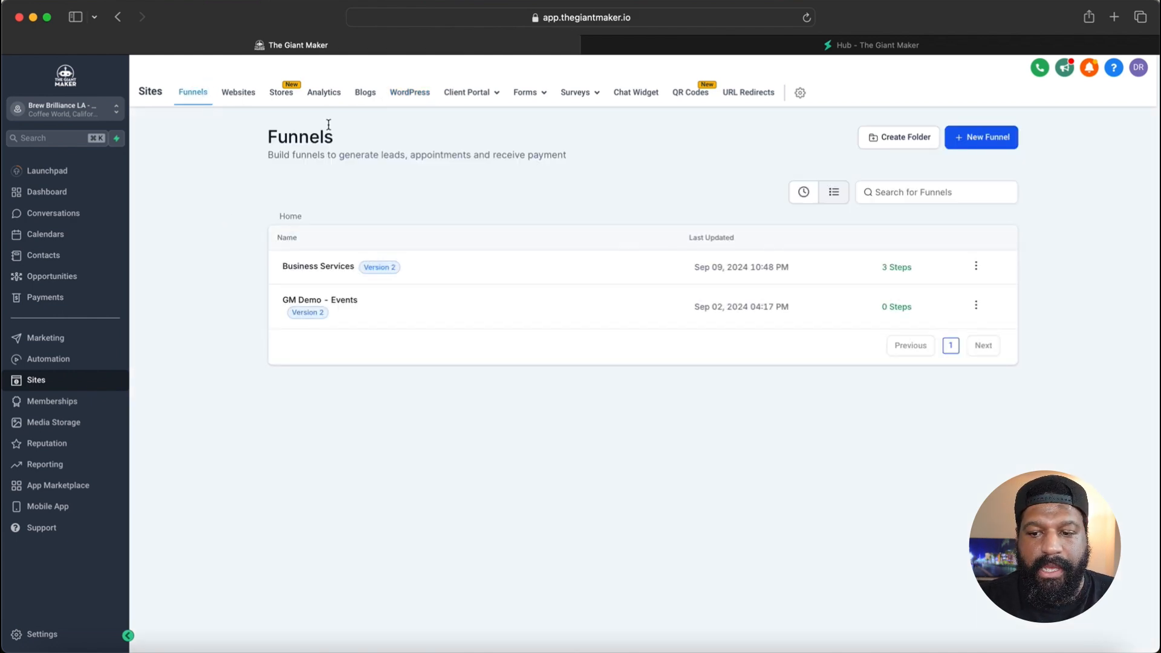
Create a new funnel from the Web Designer Downsell template in the Creative category and open its page for editing
left_click(983, 142)
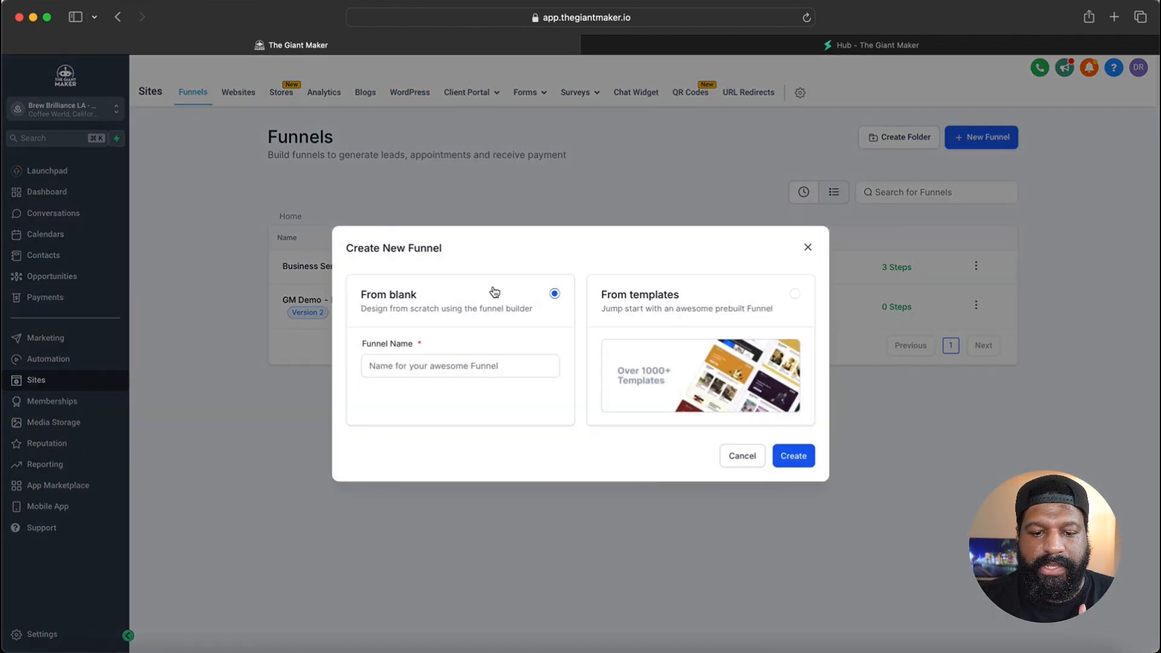
left_click(737, 370)
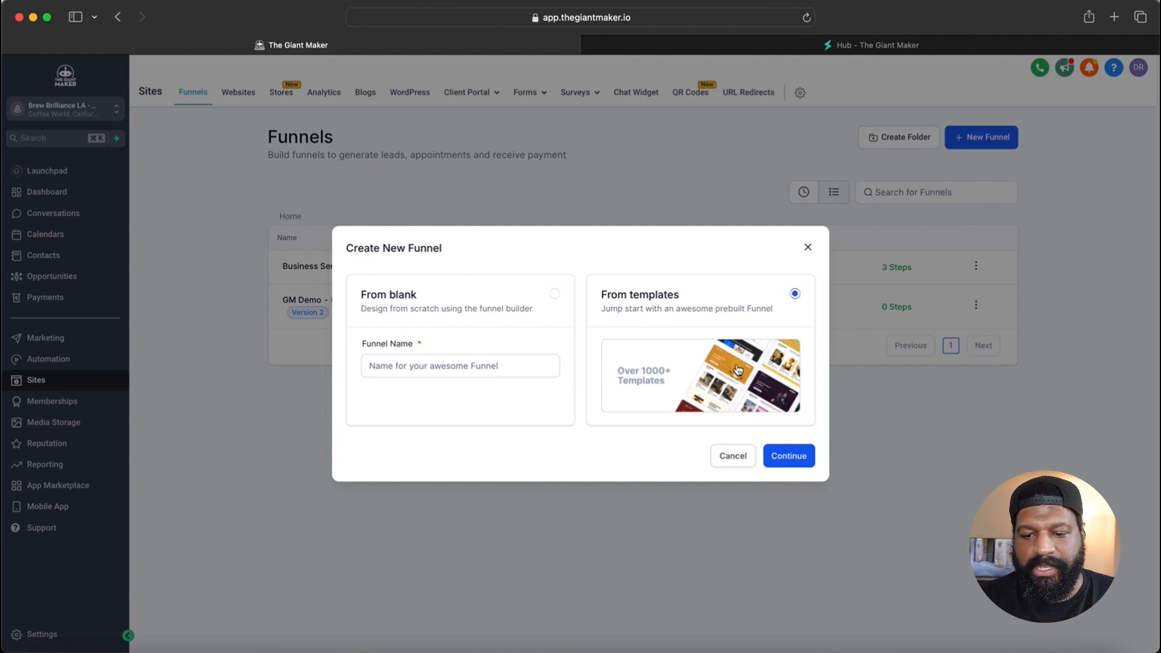
left_click(787, 458)
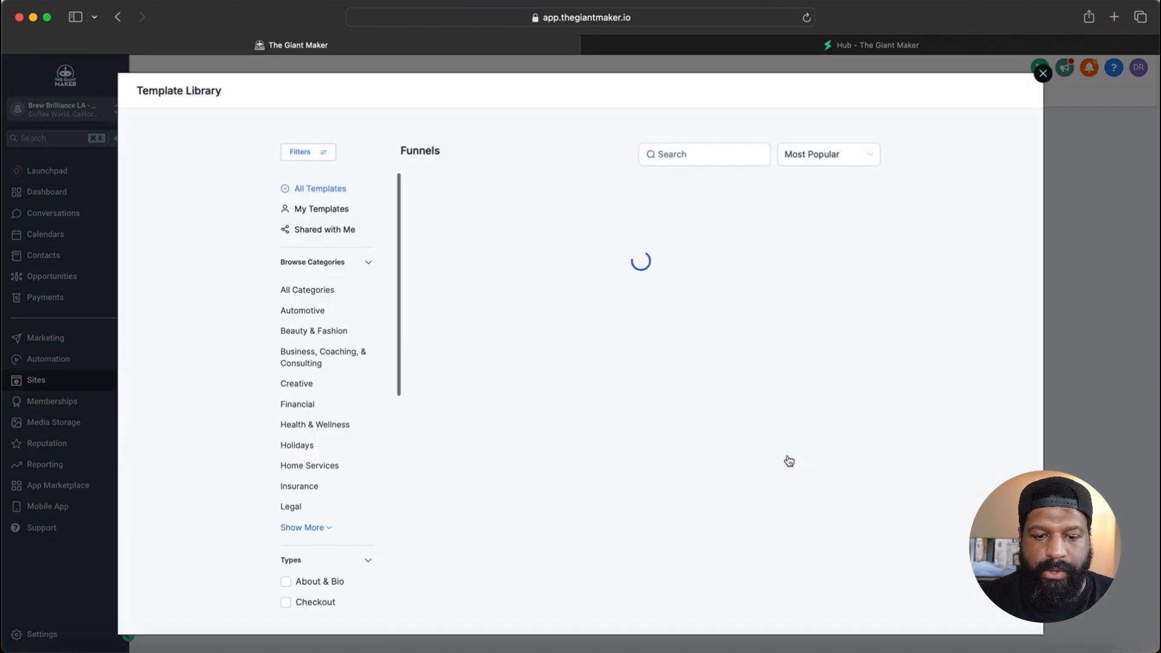
scroll(308, 342, "down", 1)
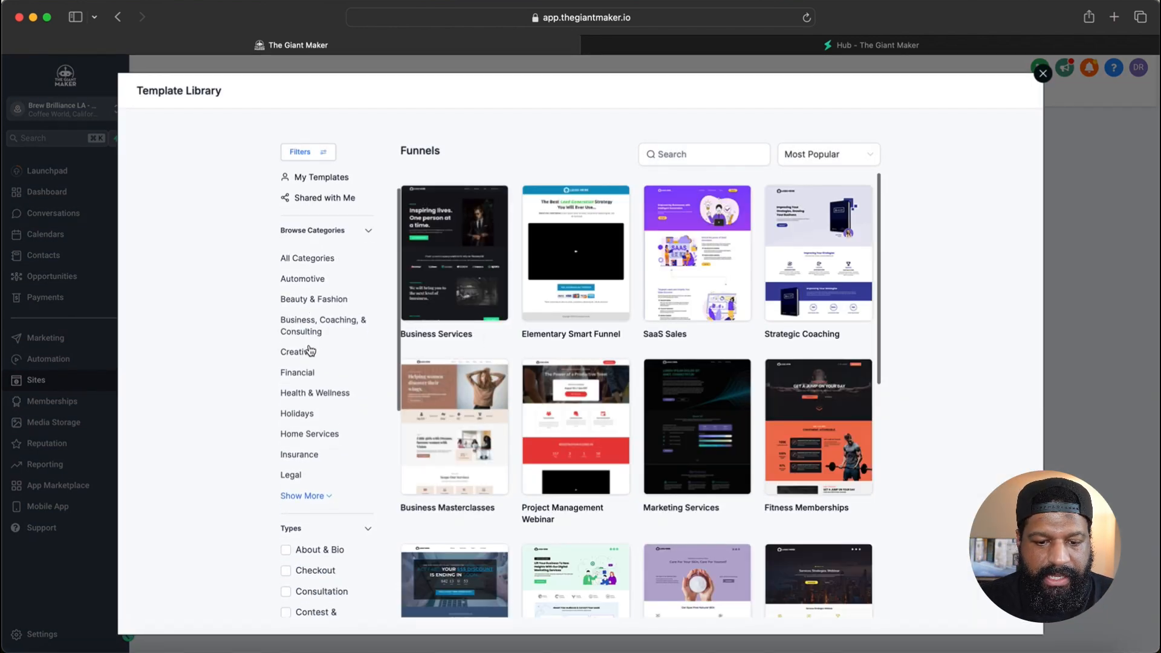
left_click(306, 354)
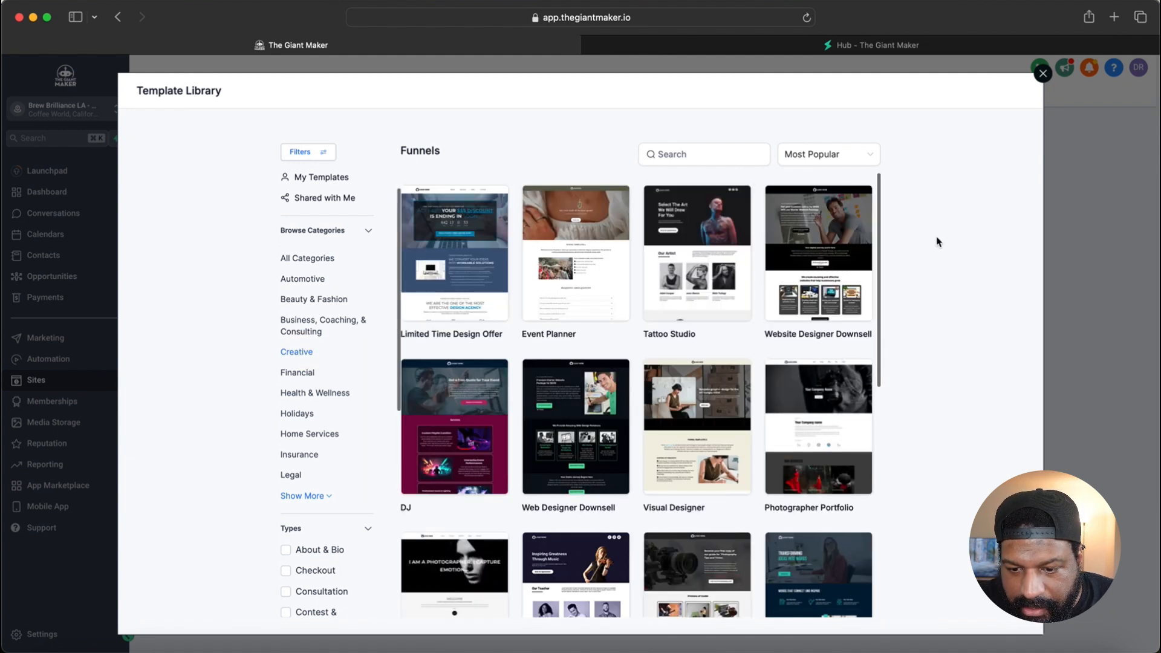
left_click(582, 408)
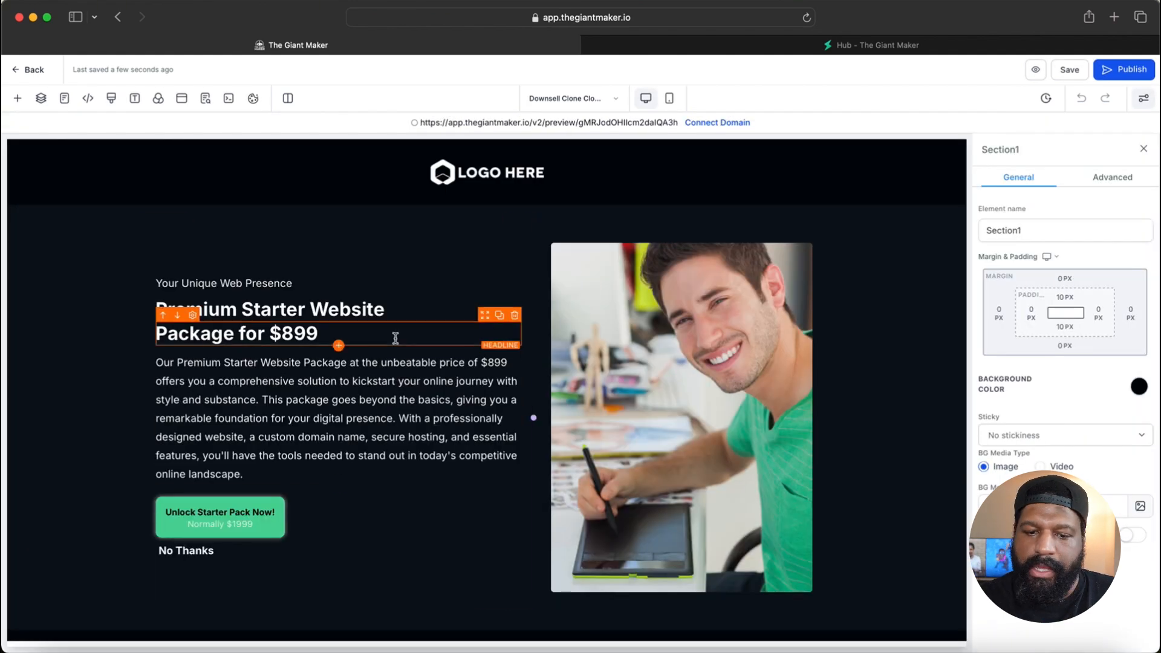
Look over the Downsell page in the page builder and return to the Web Designer funnel's steps
scroll(375, 351, "down", 15)
scroll(347, 361, "up", 15)
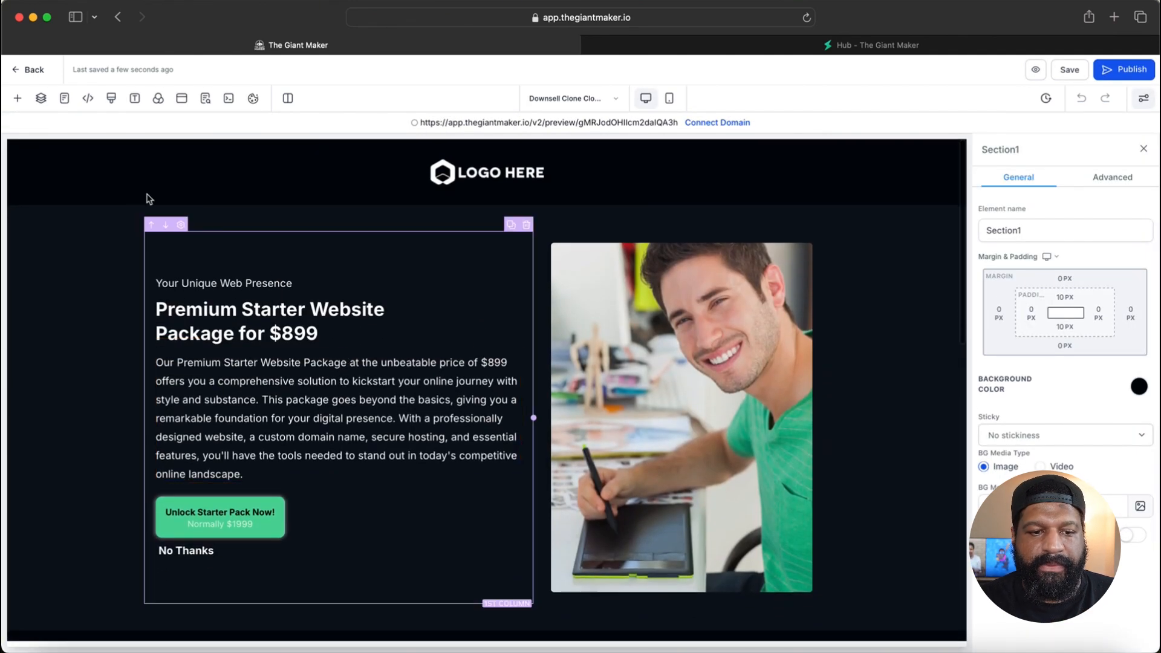
left_click(27, 71)
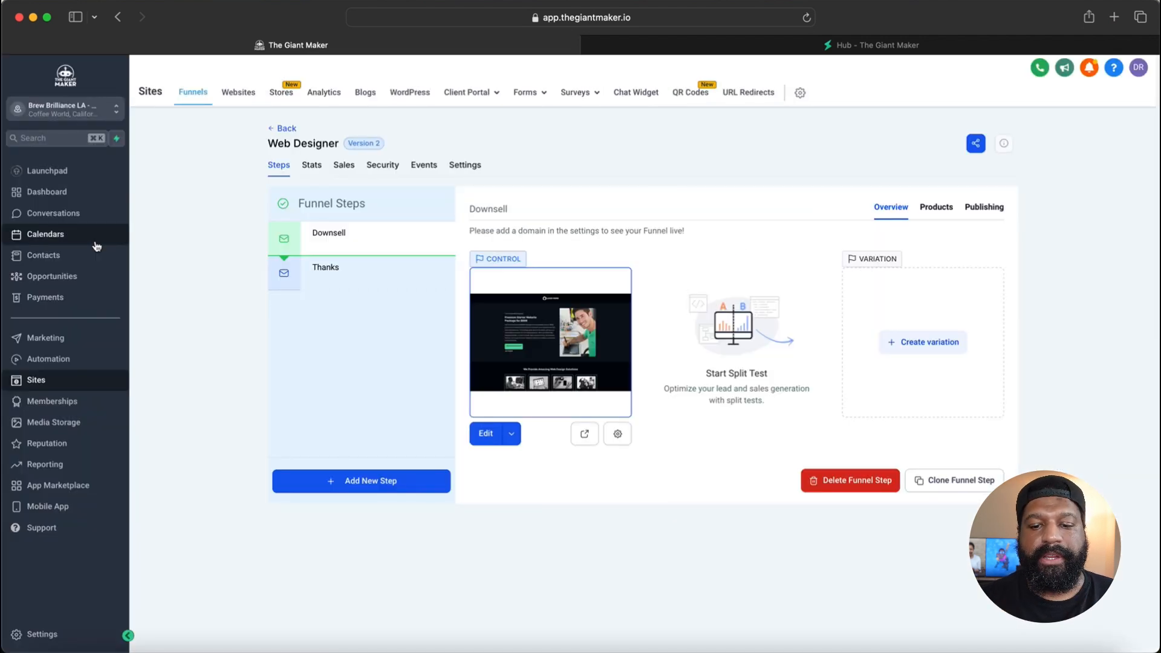
mouse_move(356, 253)
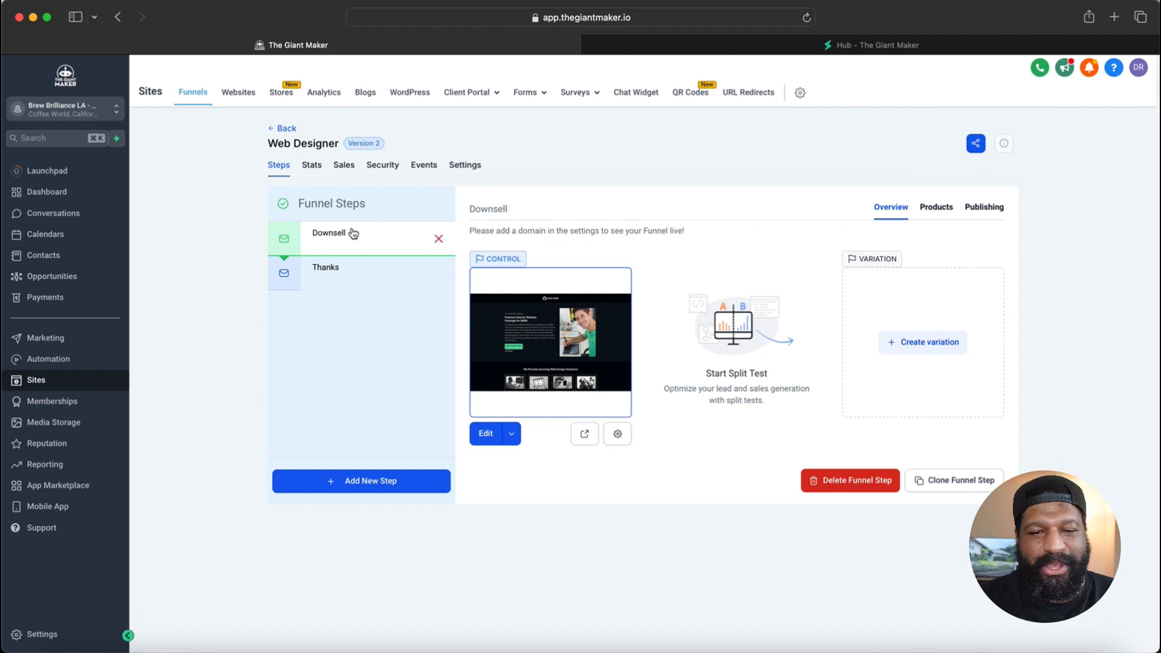
Revisit the Hub page's marketing system diagram and look through its core systems, Academy, YouTube, software, Mastermind and Agency sections
left_click(636, 49)
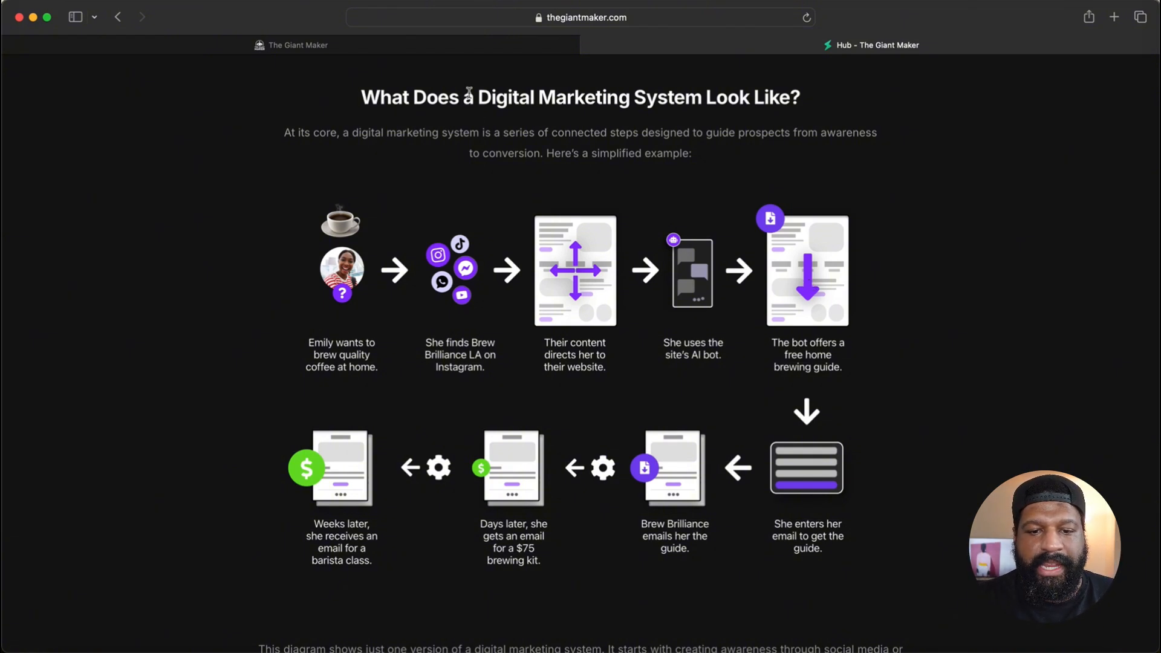
left_click(450, 42)
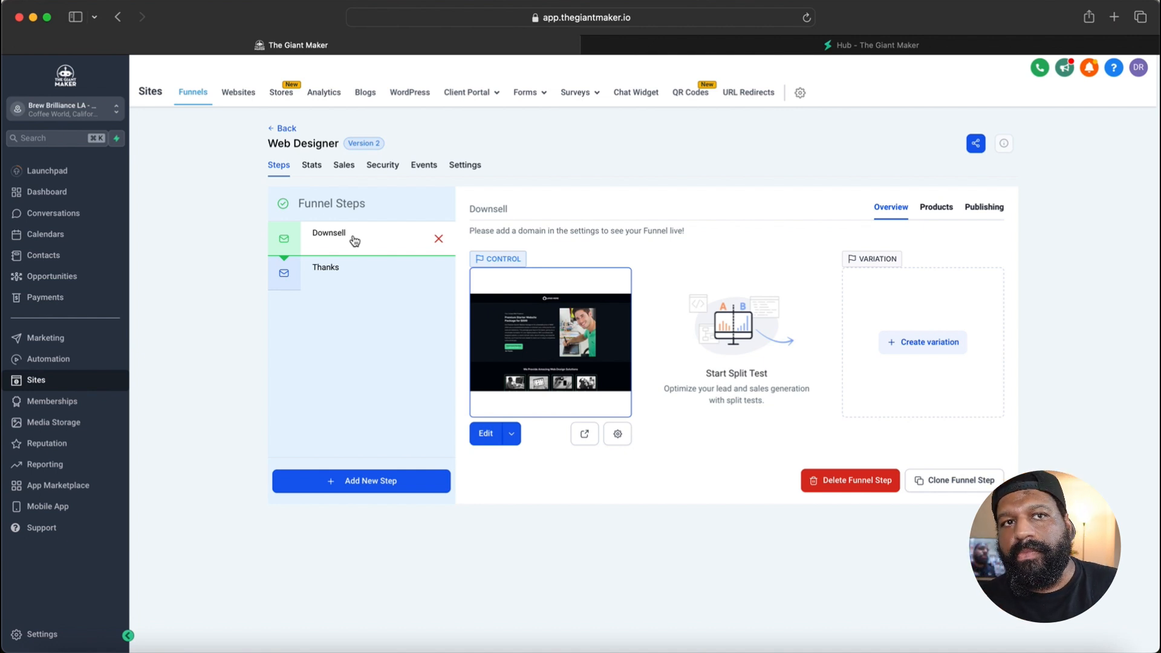
left_click(635, 41)
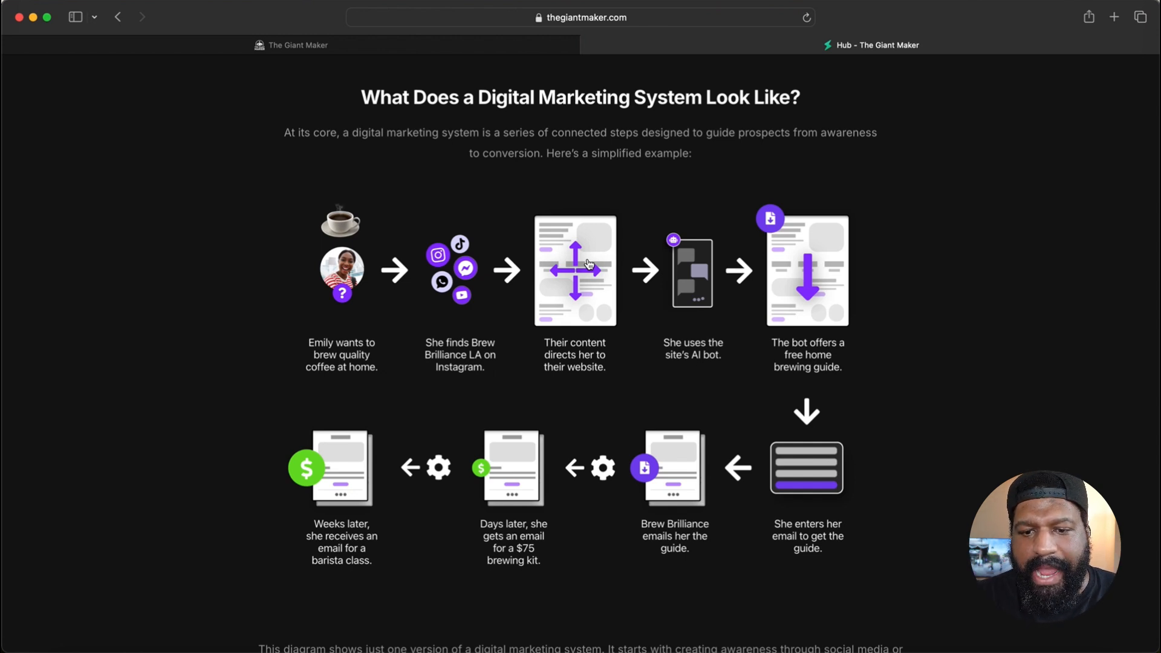
scroll(476, 227, "down", 20)
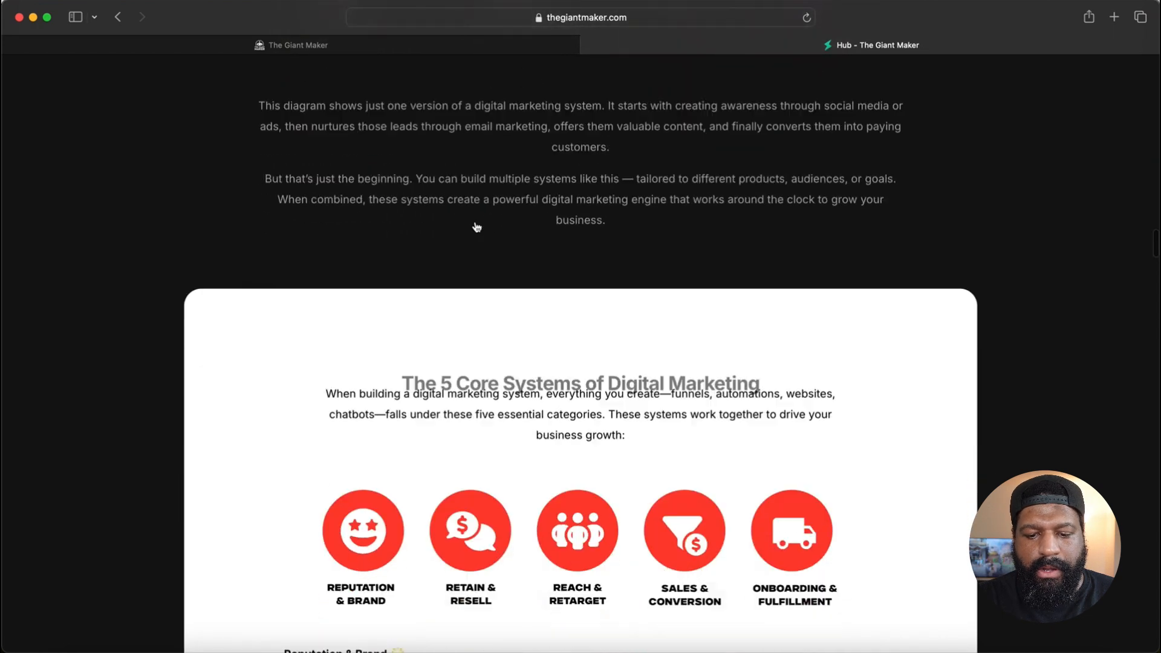
scroll(477, 227, "down", 15)
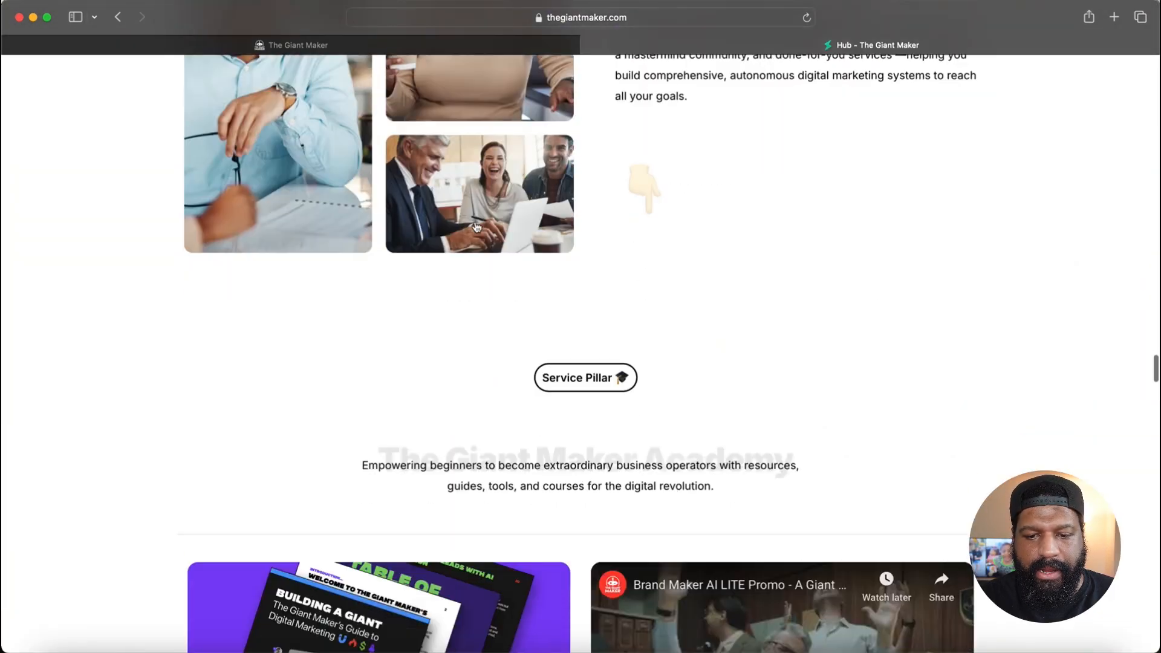
scroll(476, 227, "up", 3)
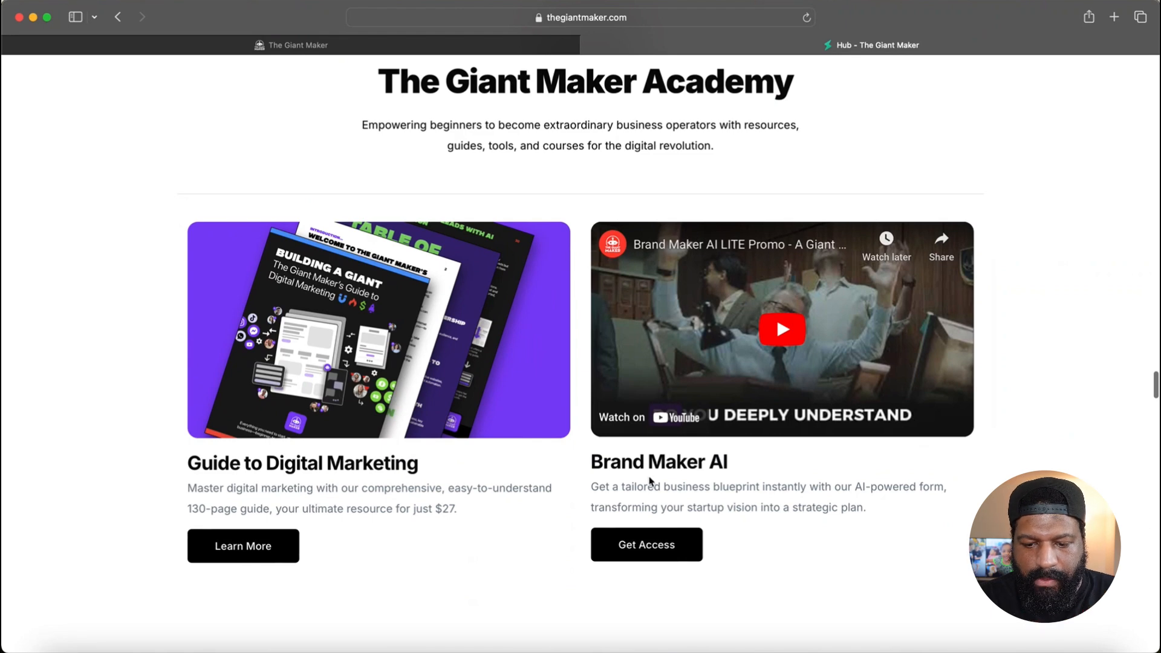
scroll(580, 369, "down", 12)
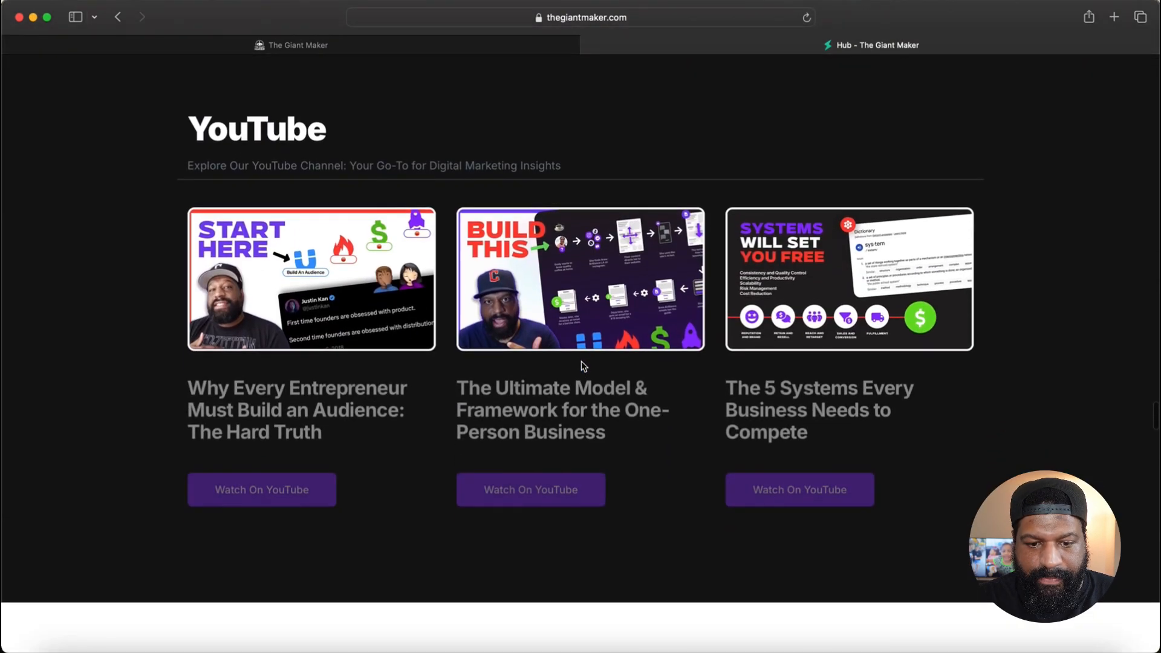
scroll(477, 296, "down", 10)
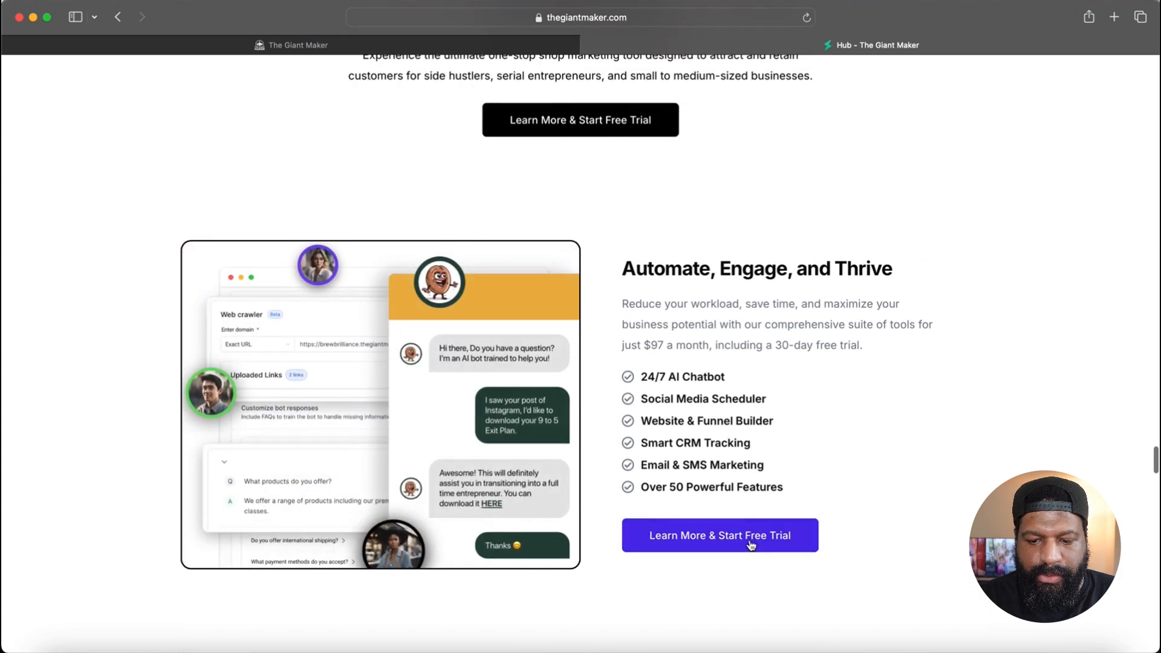
scroll(561, 476, "down", 10)
scroll(562, 478, "down", 15)
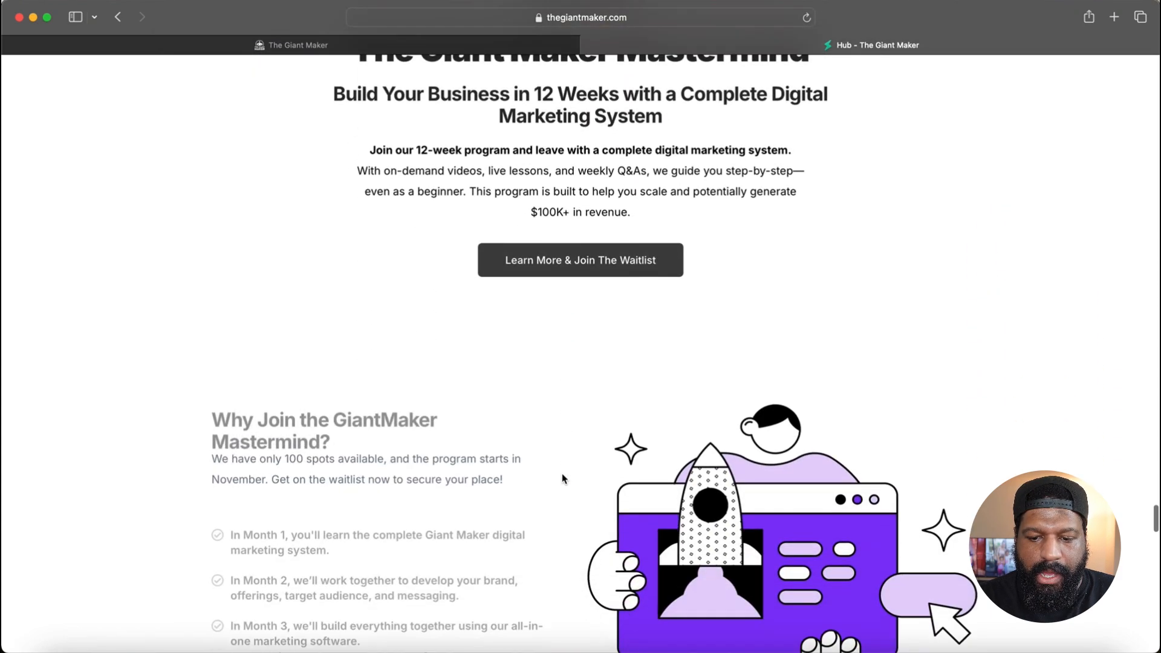
scroll(564, 478, "down", 15)
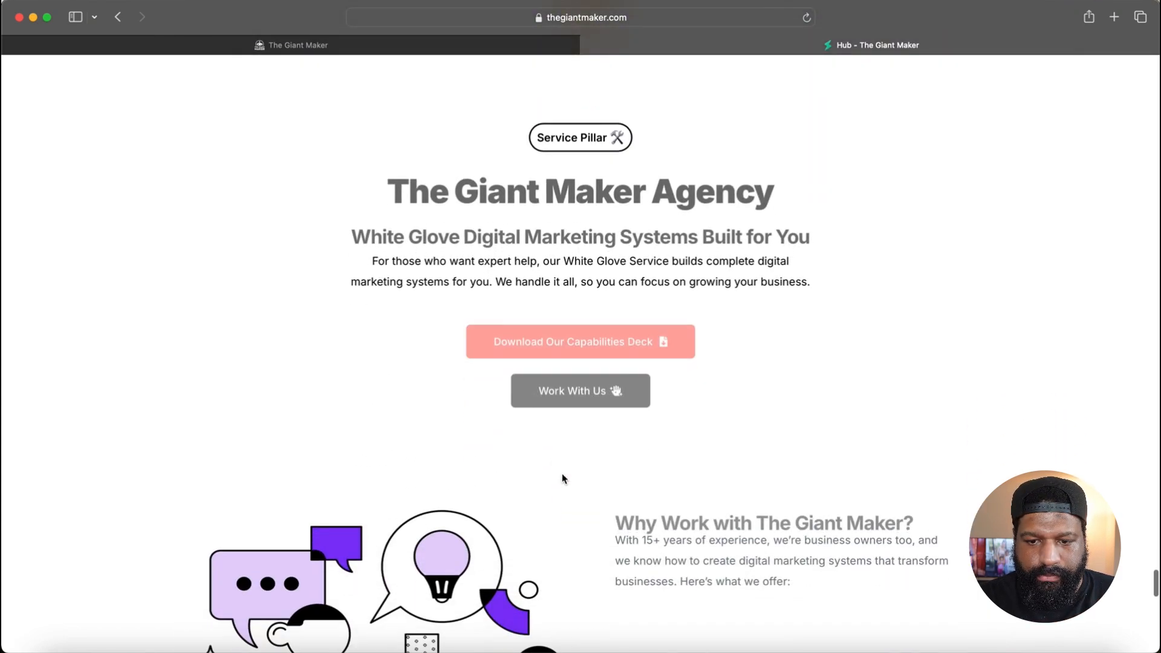
scroll(561, 475, "down", 10)
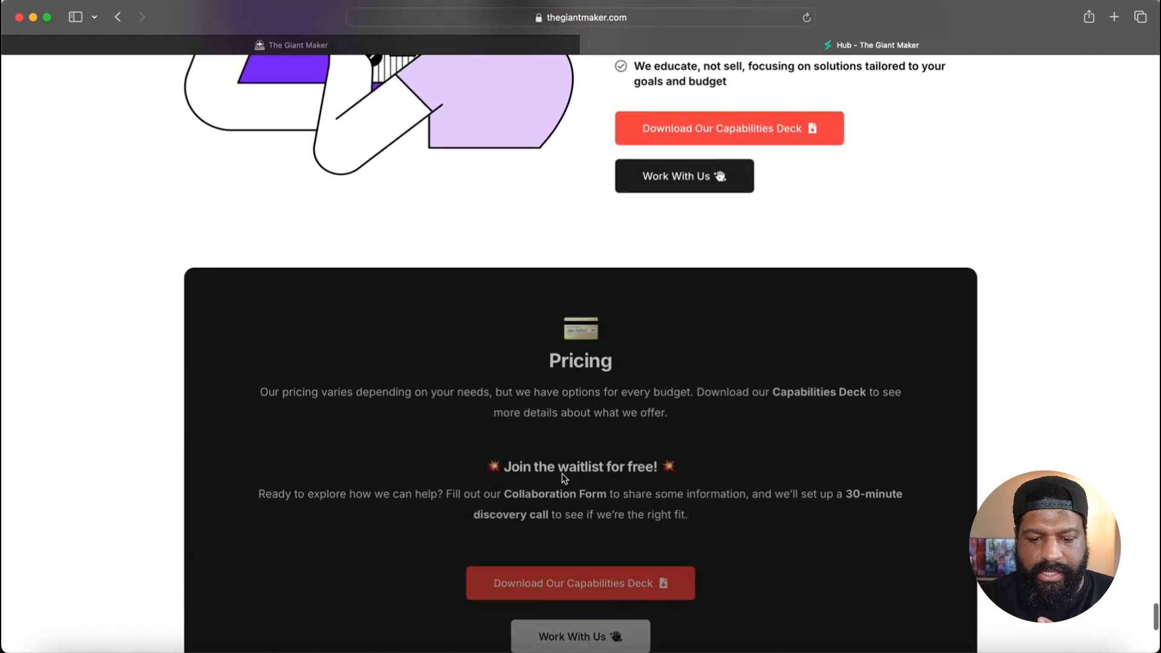
scroll(568, 436, "down", 15)
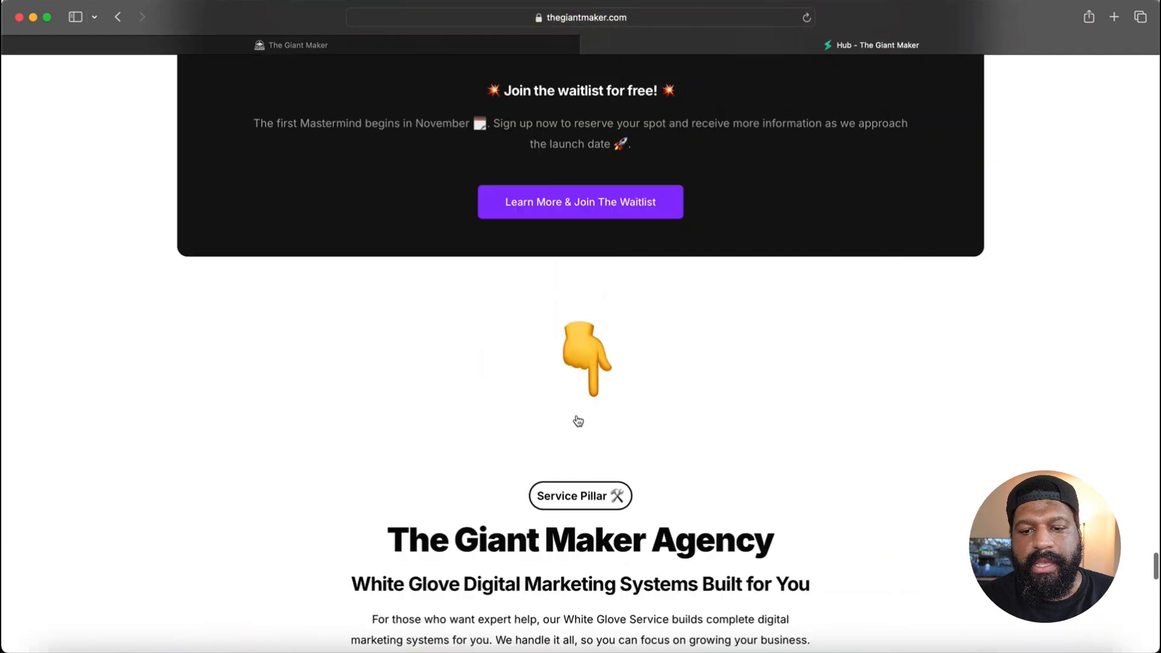
Go back up the Hub page to the five core systems and the digital marketing system diagram
scroll(578, 420, "up", 20)
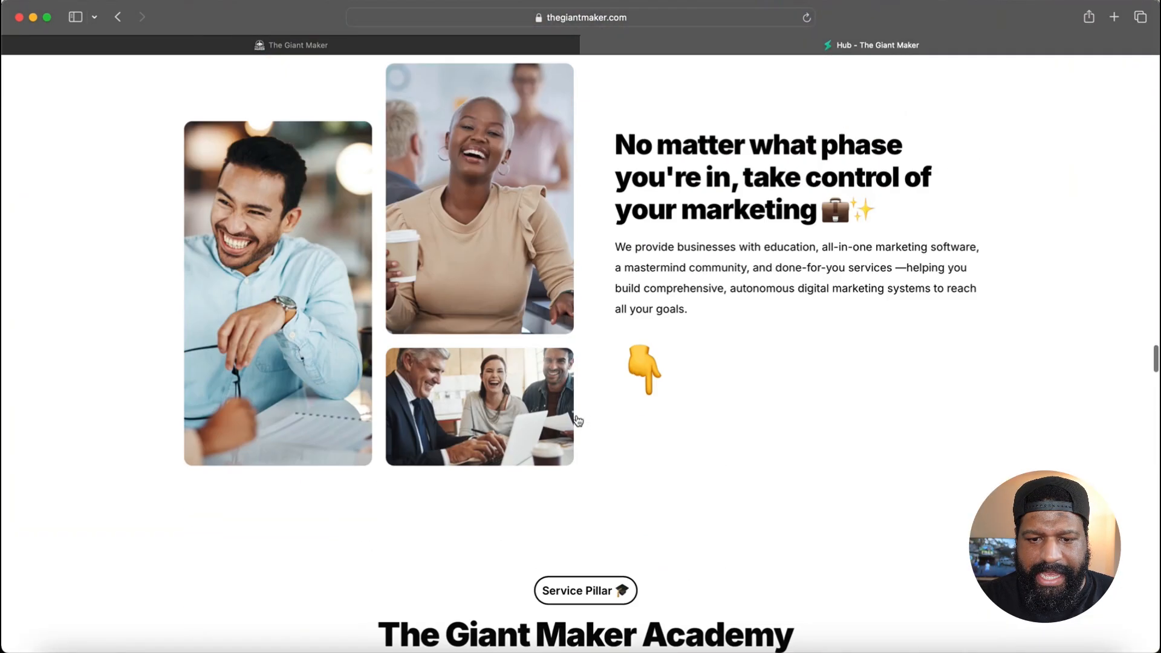
scroll(578, 420, "up", 20)
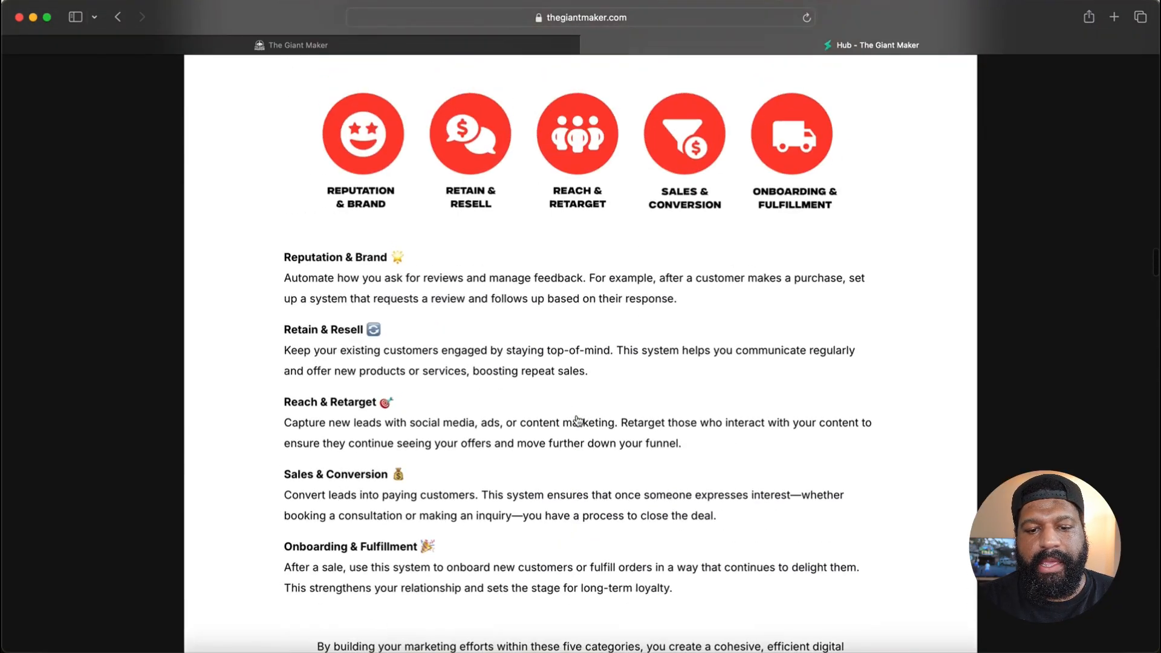
scroll(578, 420, "up", 3)
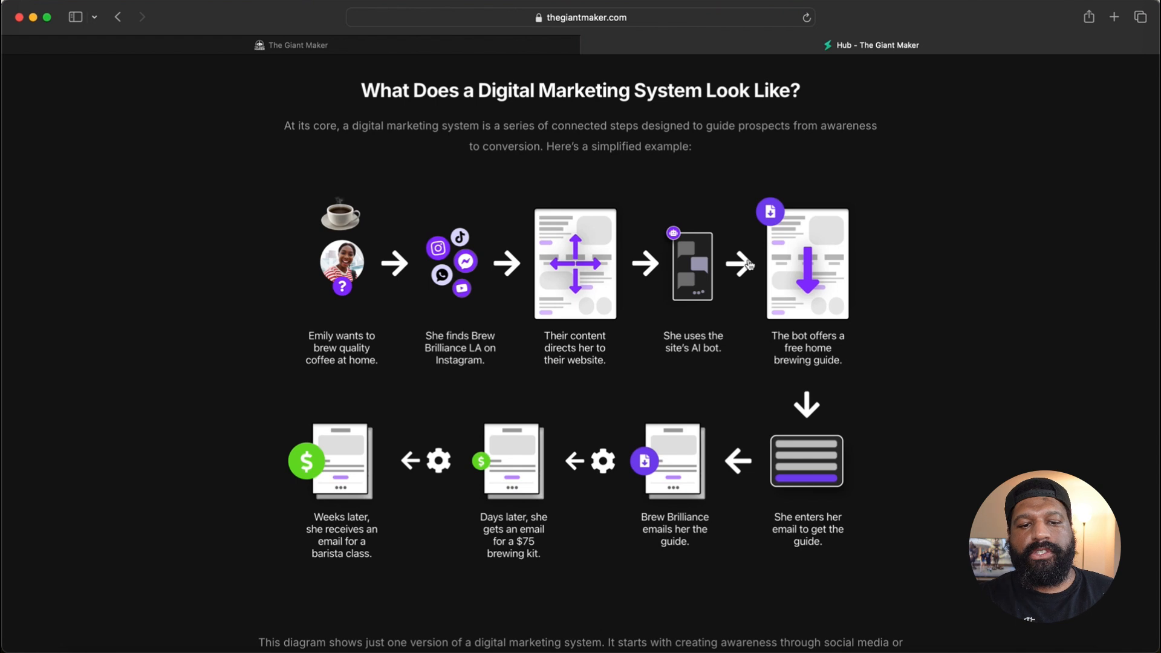
Create a new website from the Business Courses template and open its Home page in the page builder
left_click(478, 47)
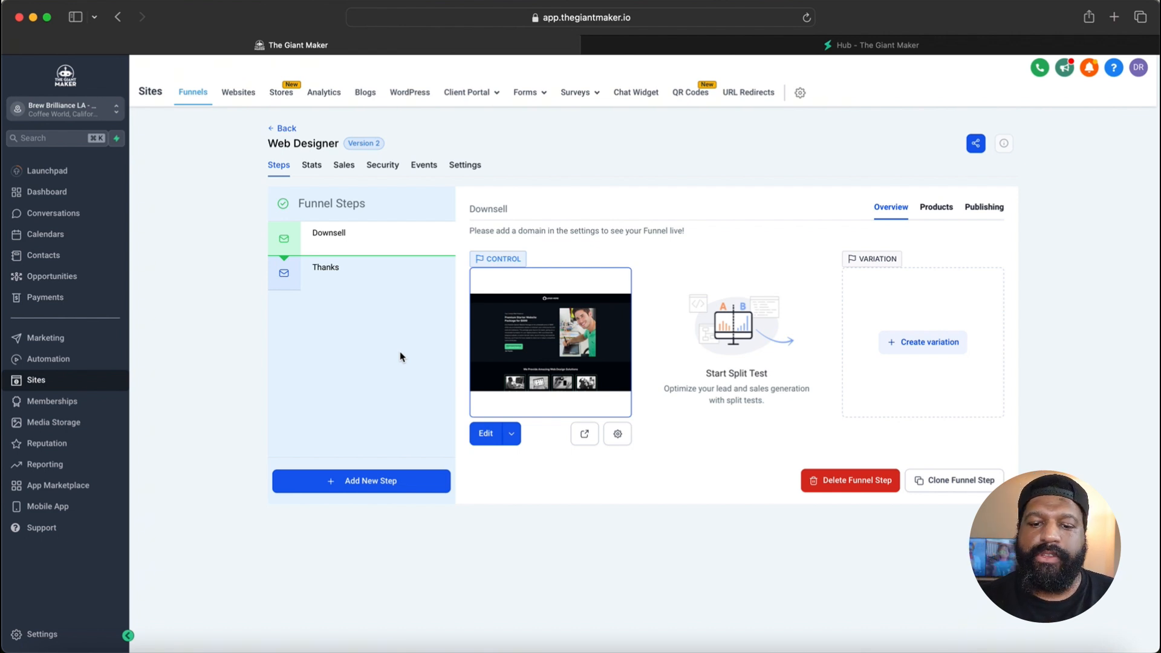
left_click(247, 96)
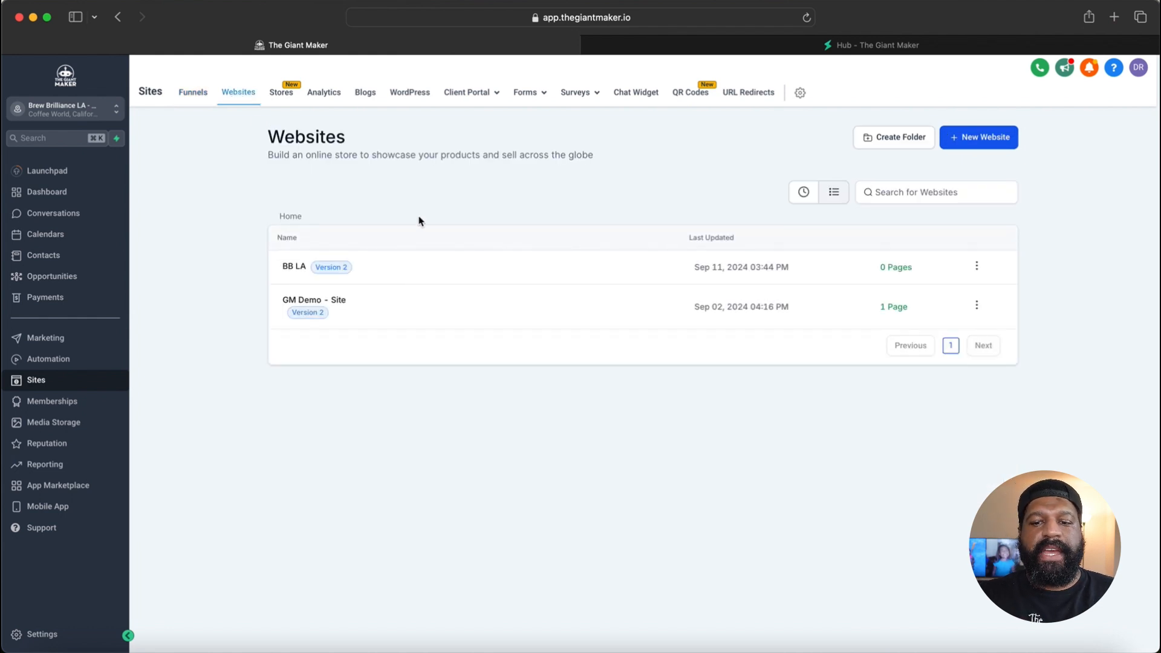
left_click(980, 138)
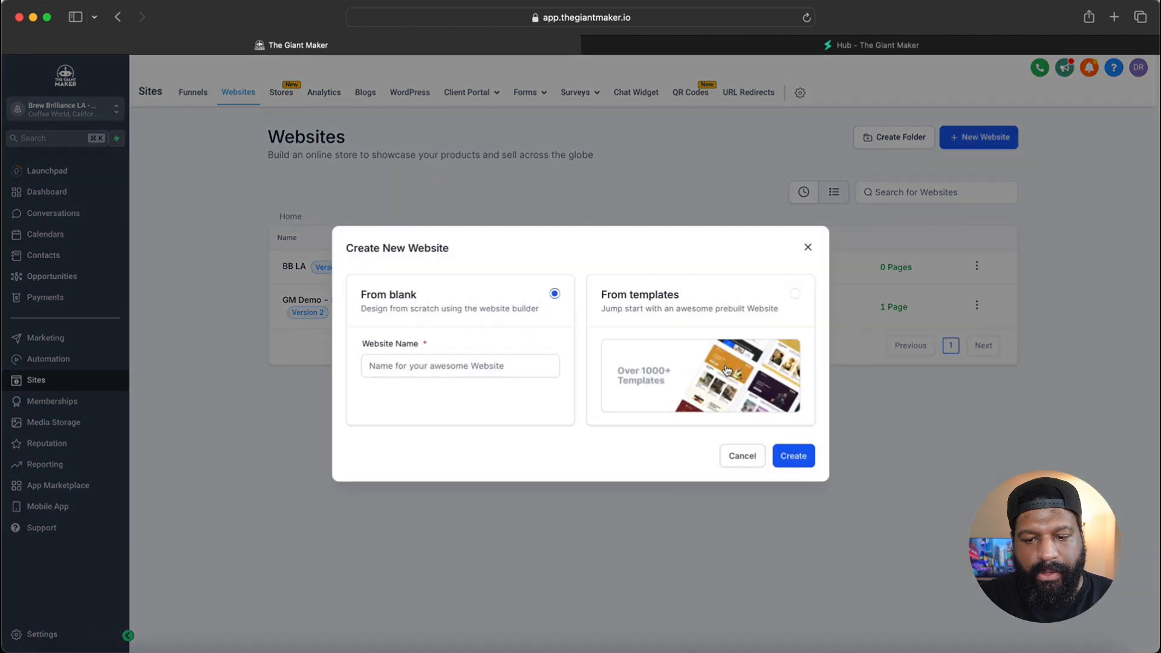
left_click(726, 369)
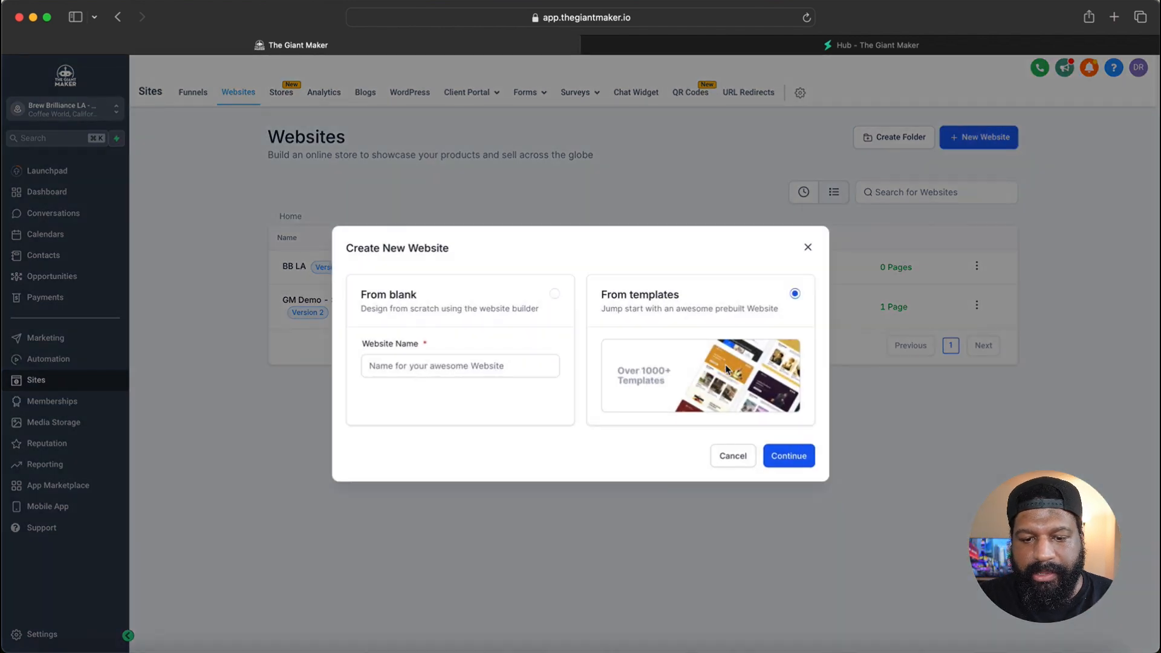
left_click(784, 456)
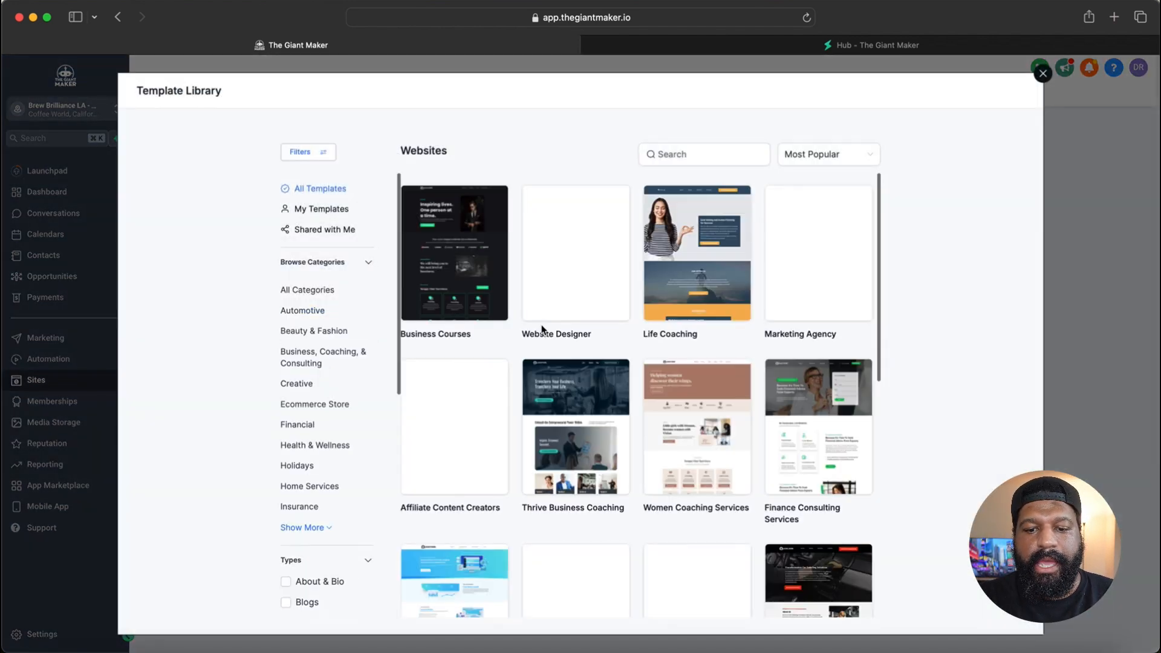
scroll(614, 336, "down", 2)
scroll(616, 336, "down", 2)
scroll(616, 336, "up", 3)
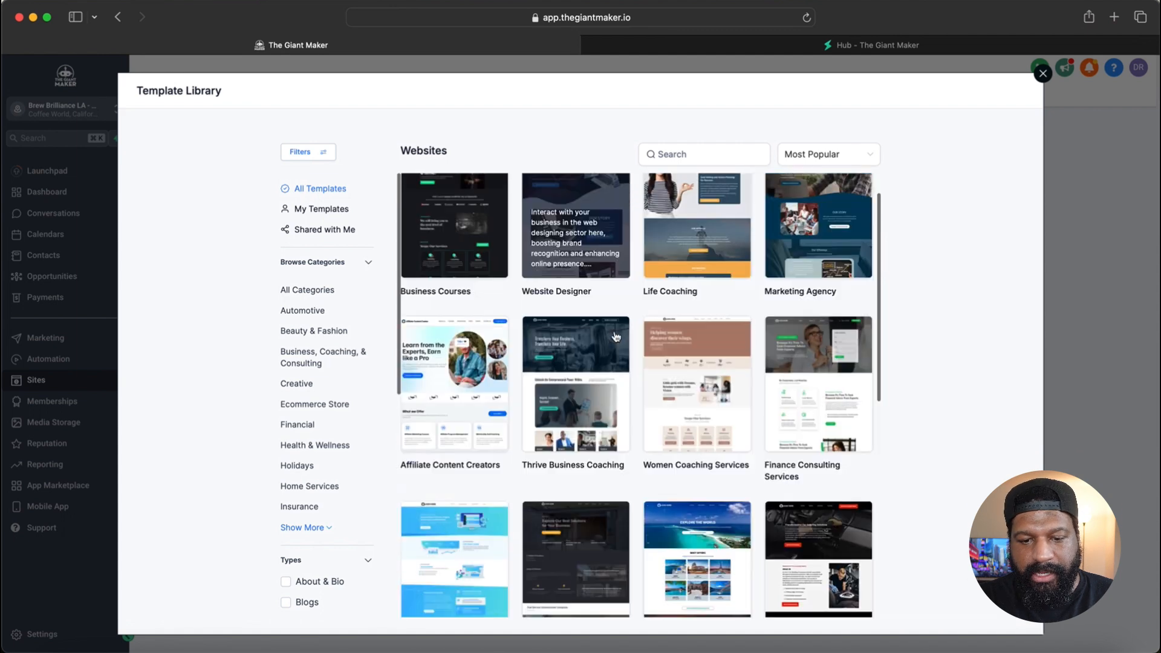
left_click(467, 266)
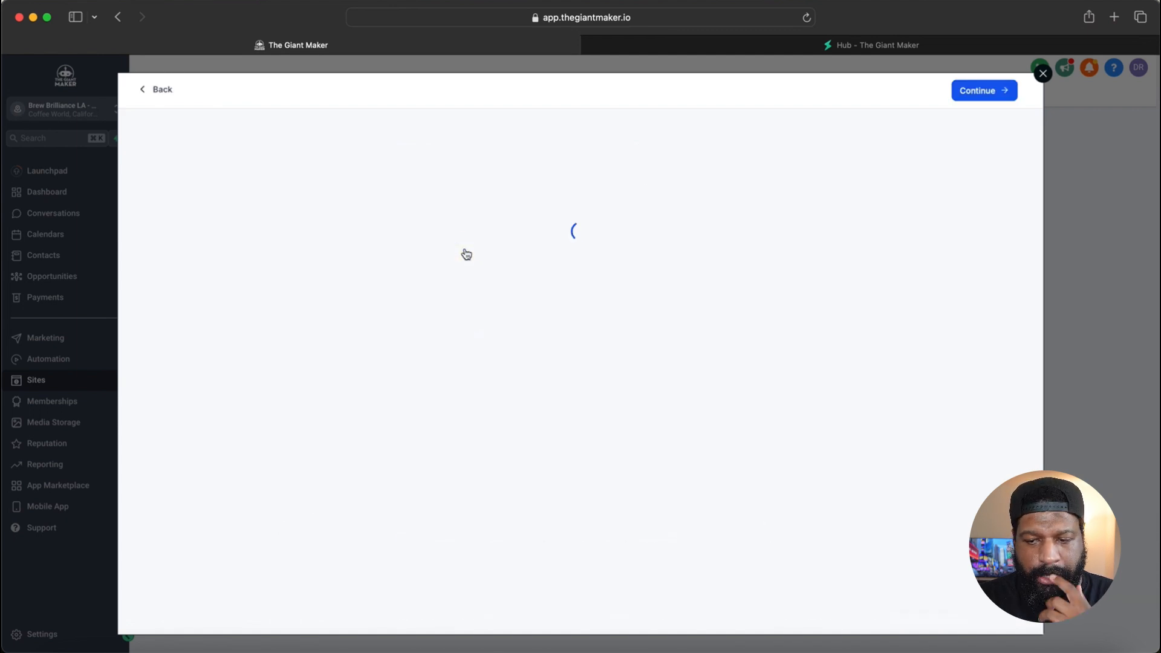
left_click(974, 91)
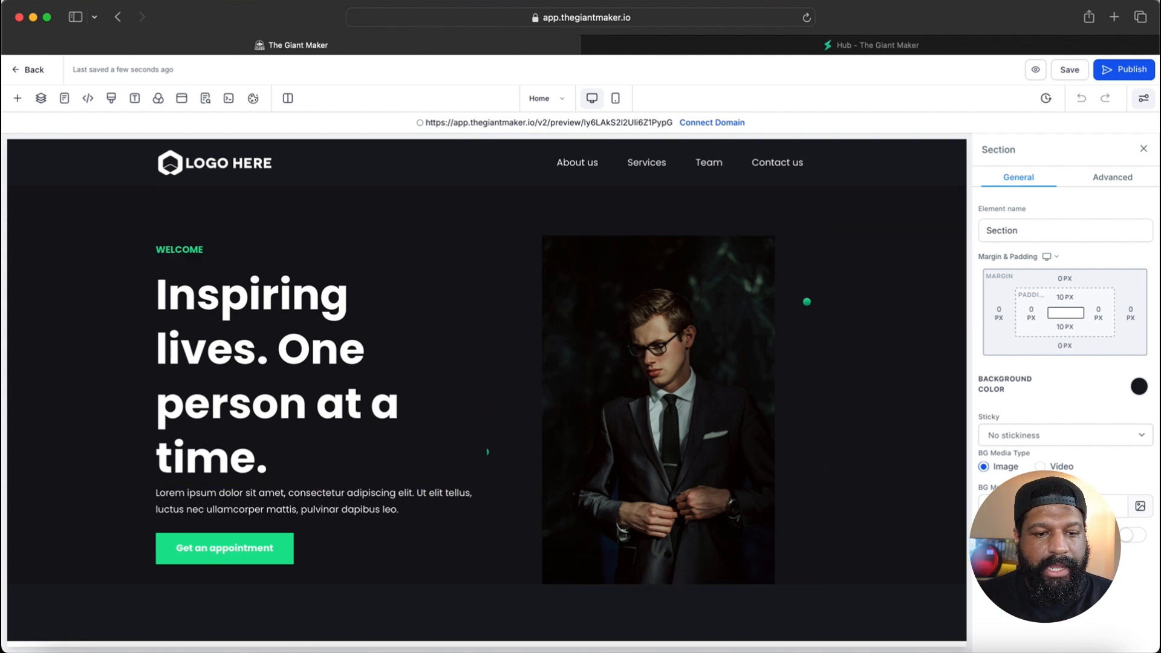
Look over the new website's pages, return to the websites list and recheck the Hub page's marketing system diagram
left_click(27, 69)
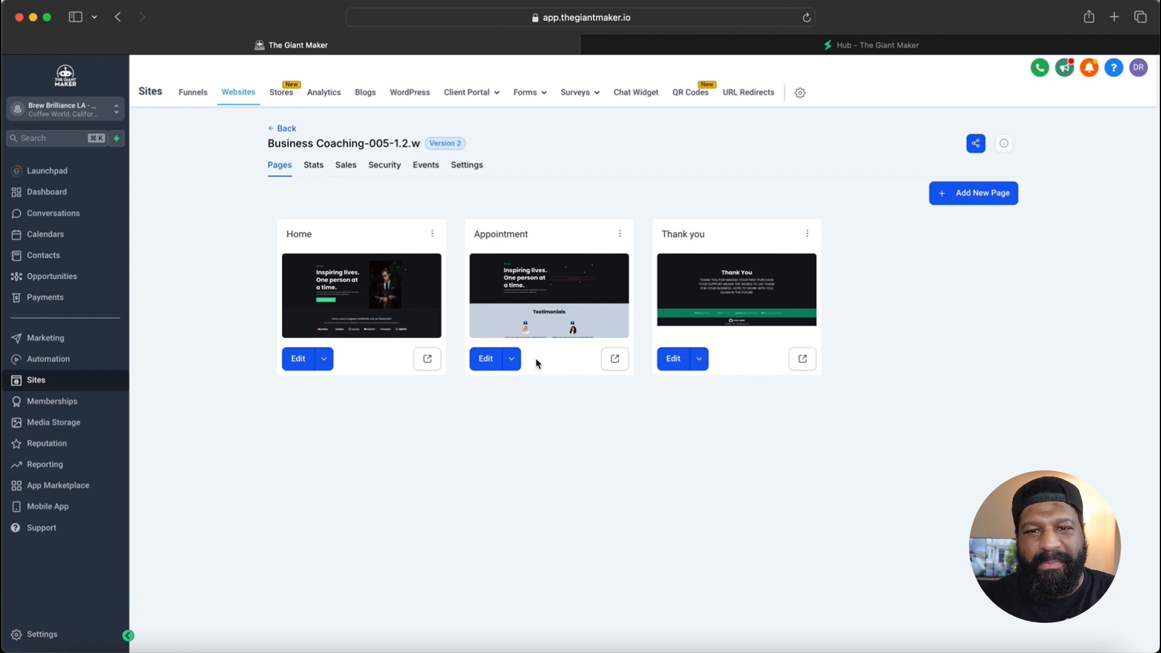
left_click(282, 128)
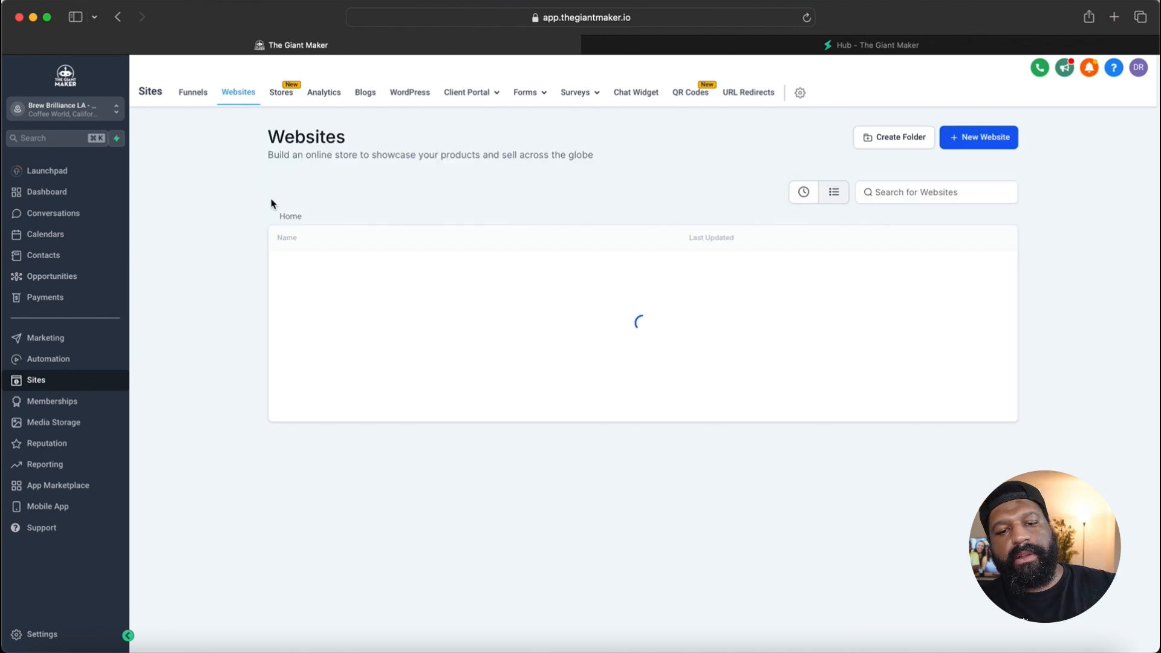
left_click(812, 48)
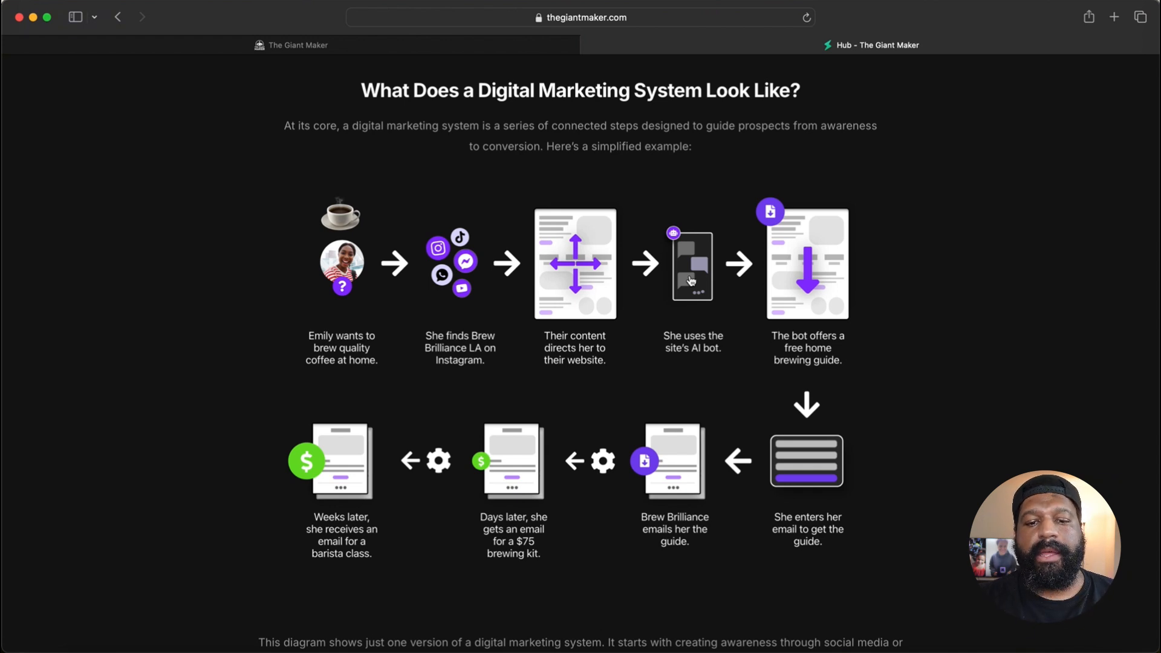
left_click(430, 47)
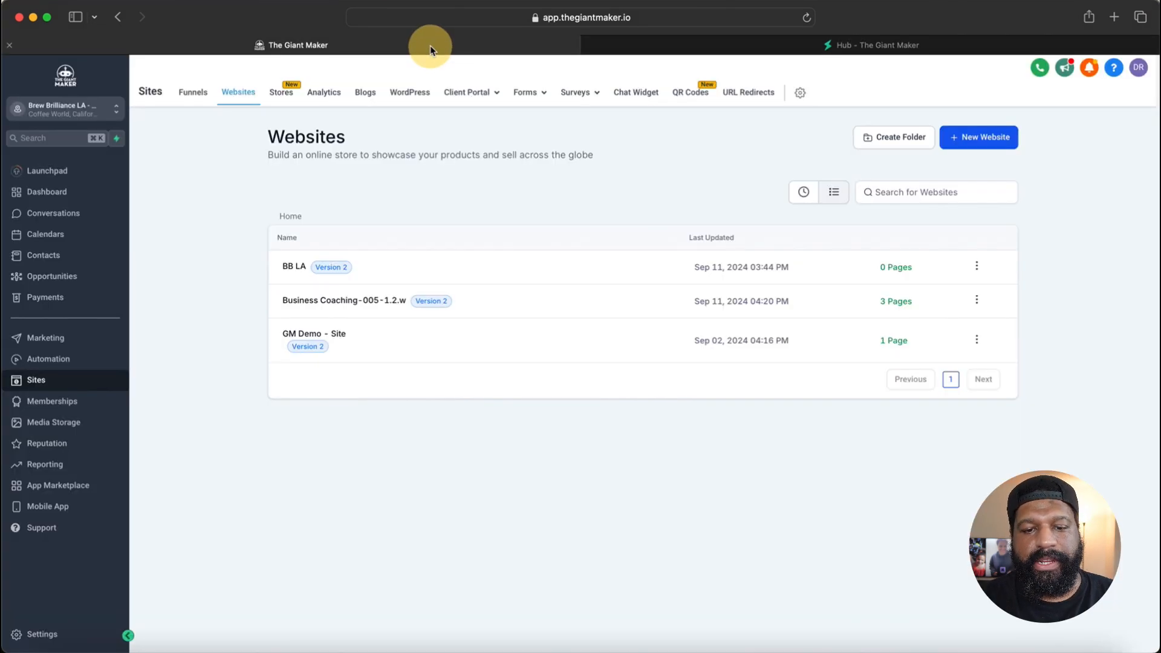
Add a new page named Home with the path /home to the BB LA website
left_click(289, 269)
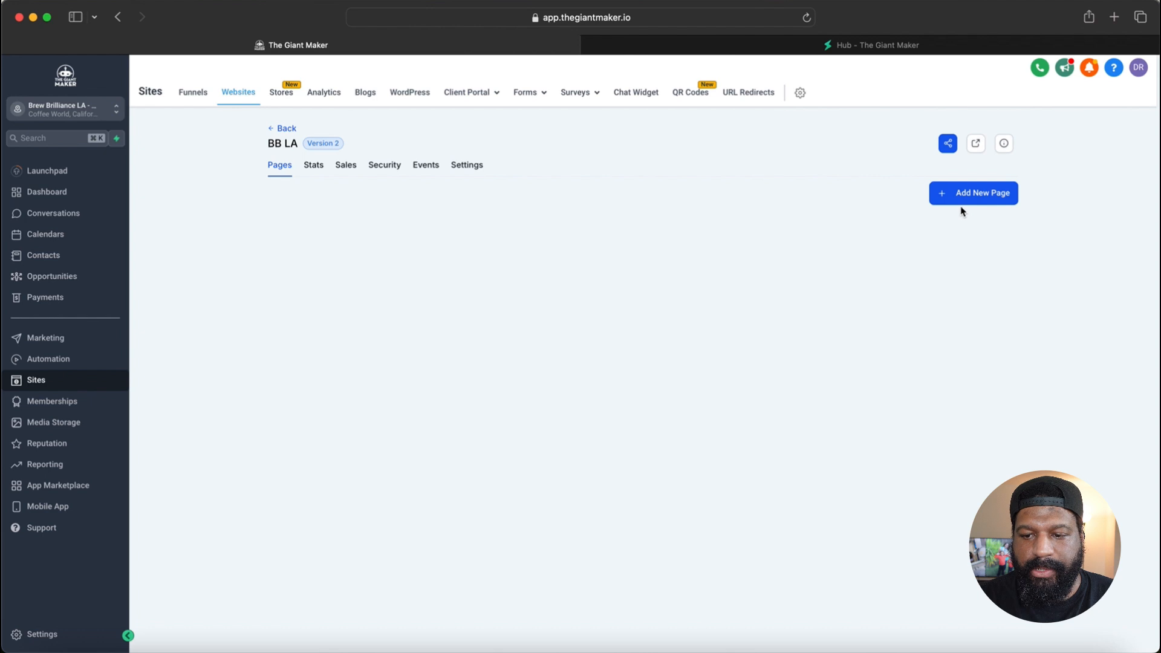
left_click(974, 194)
left_click(513, 307)
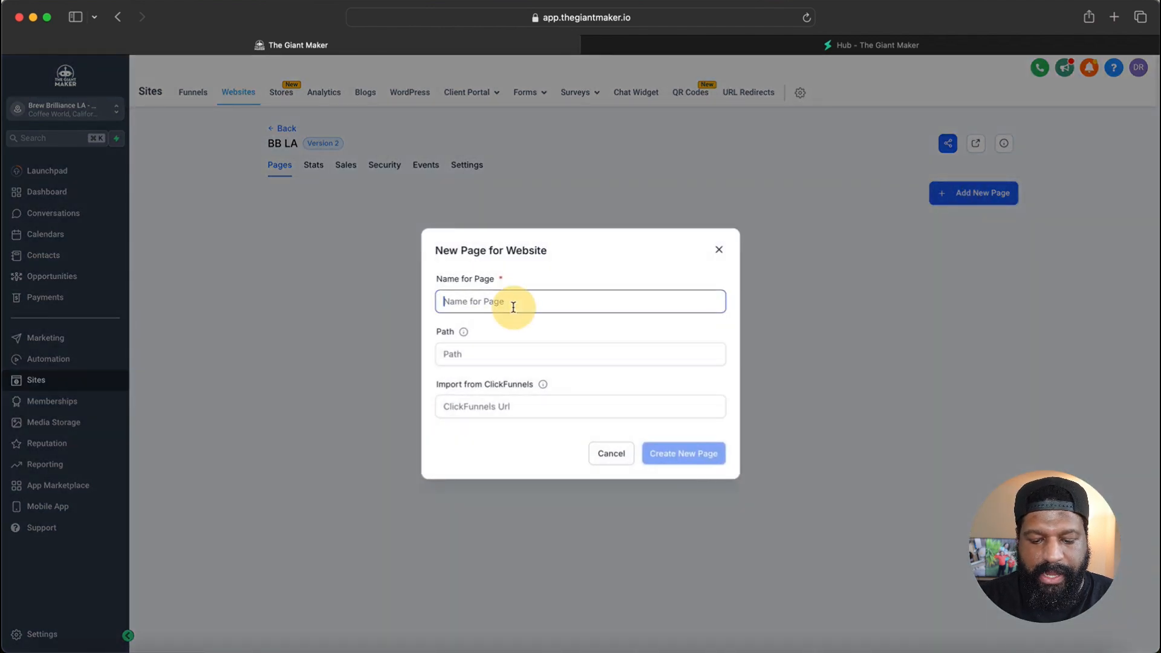
type("Home")
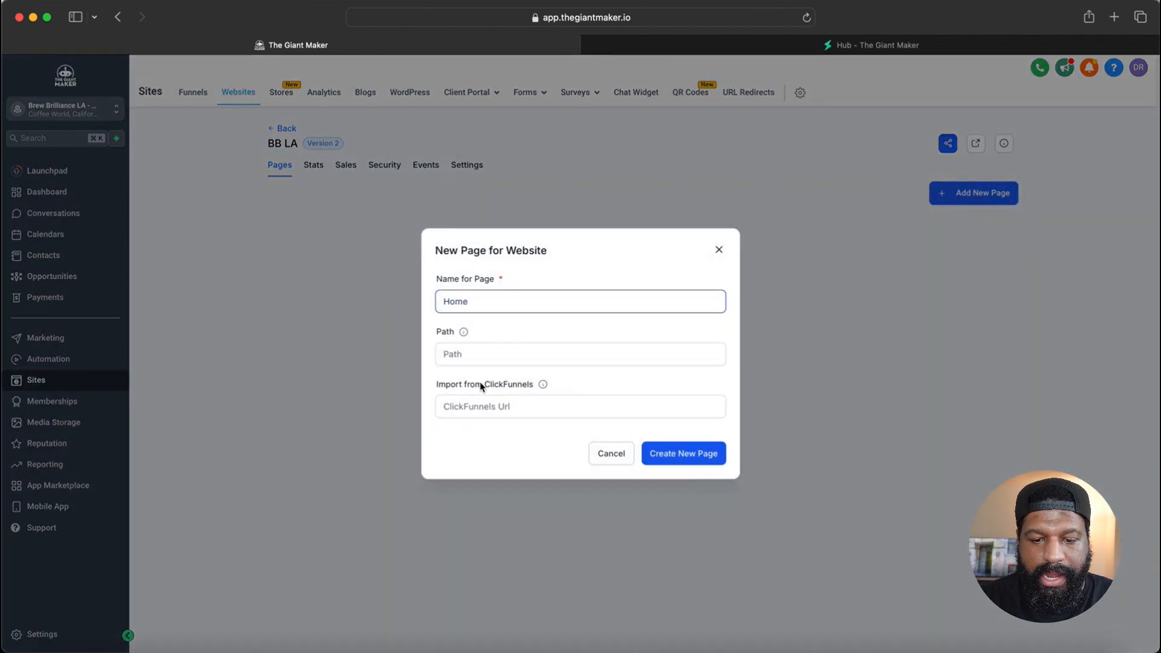
left_click(474, 355)
type("/hom")
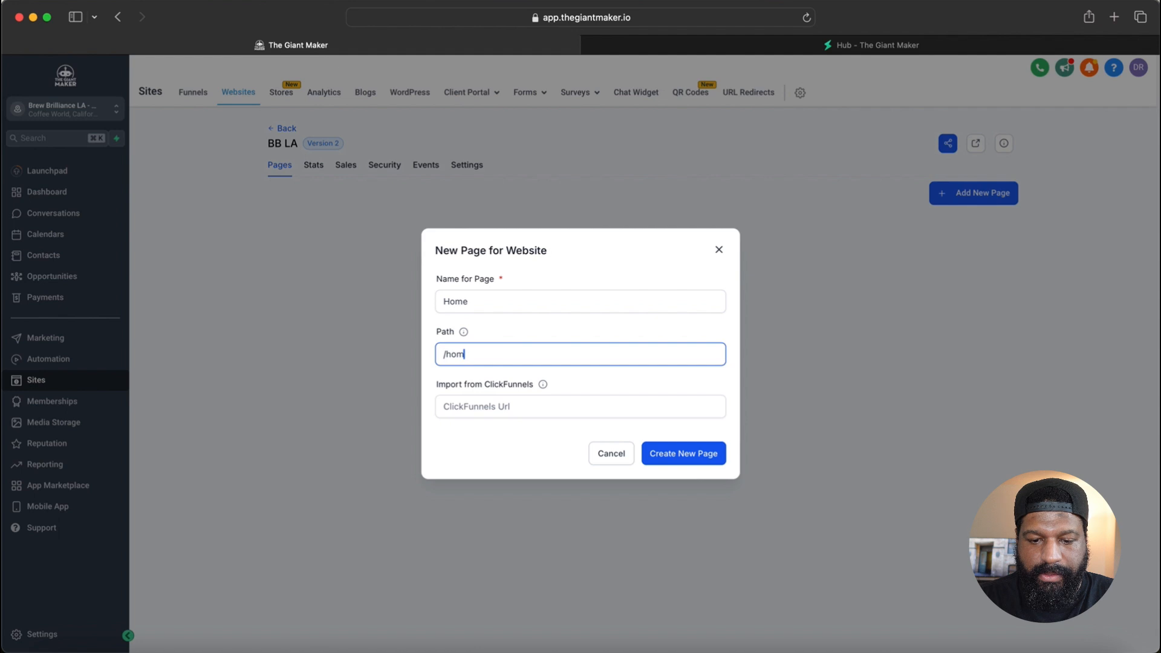
type("e")
left_click(676, 454)
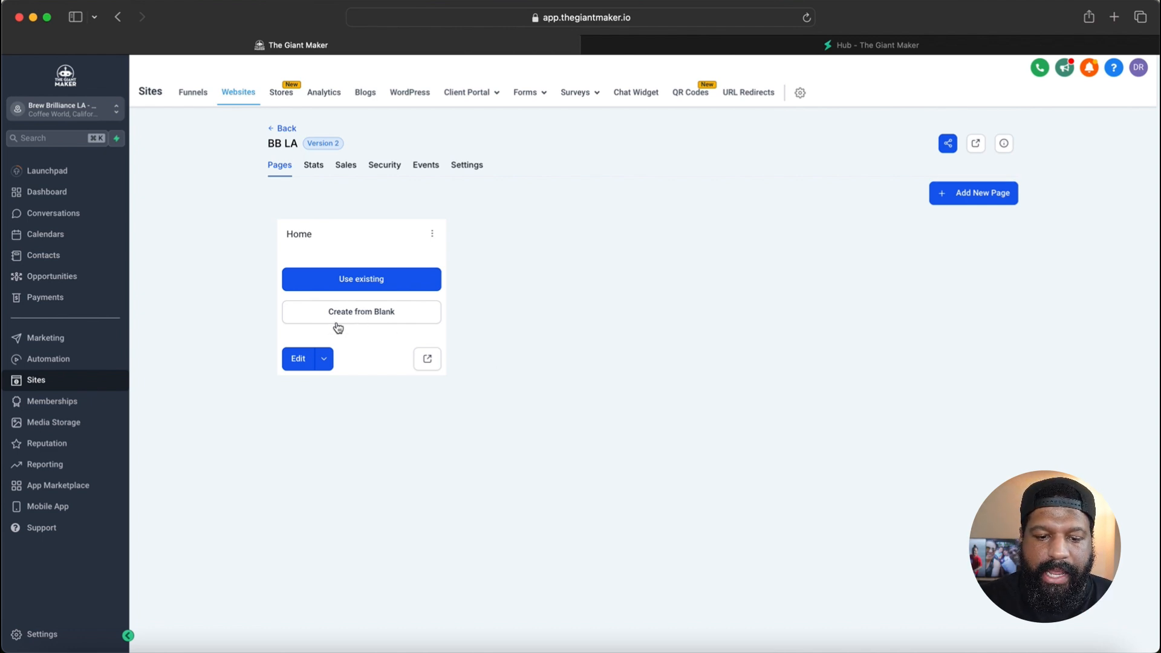
Open the Home page in the page builder and add the light Welcome prebuilt section with a centered headline and video
left_click(297, 361)
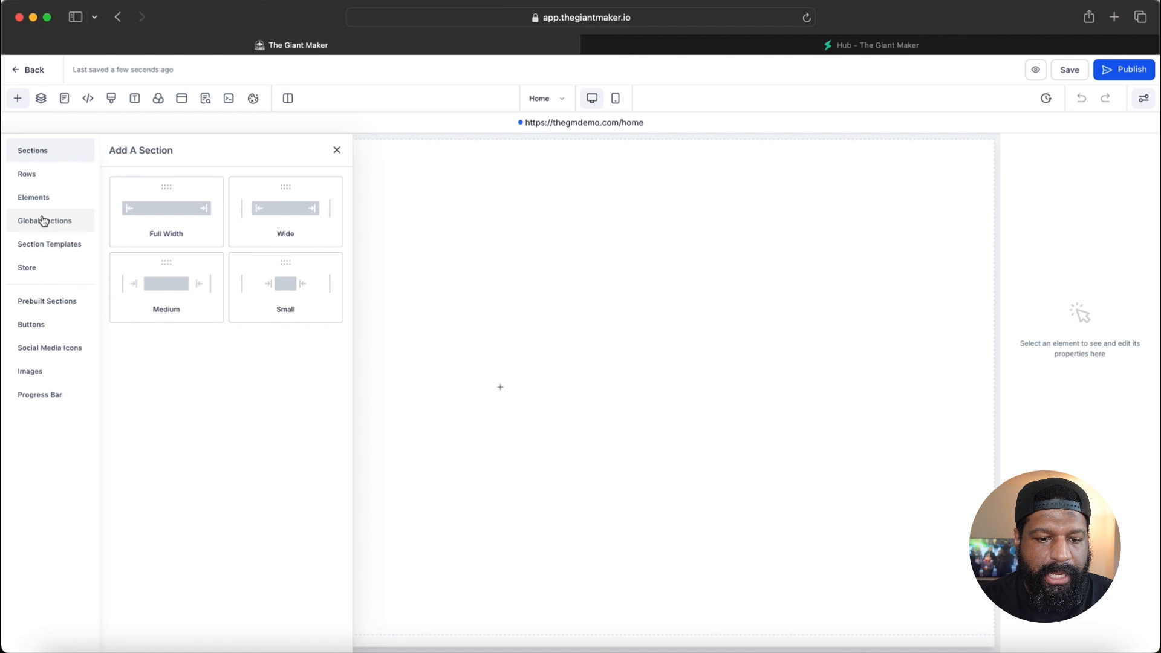
left_click(55, 306)
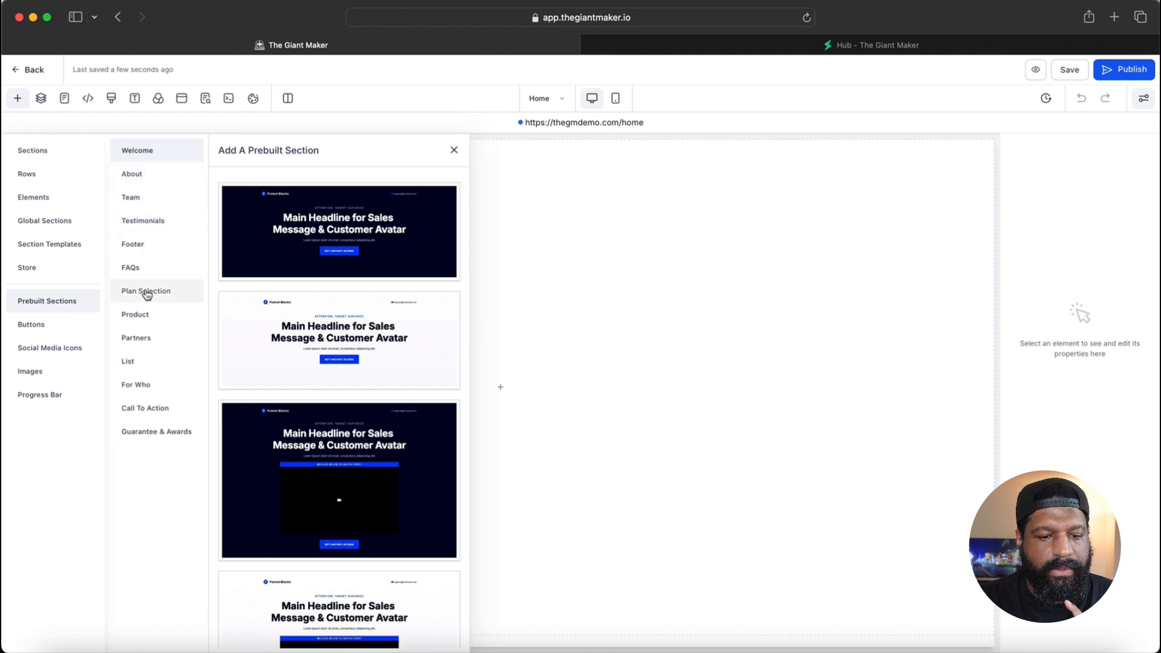
scroll(263, 290, "down", 4)
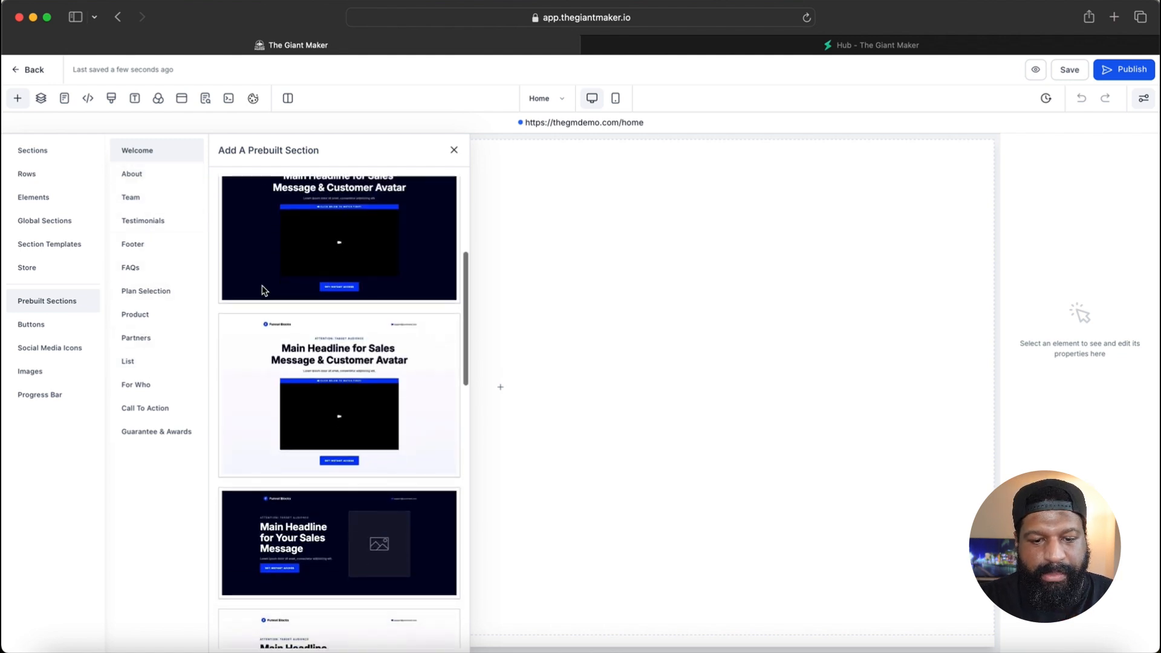
scroll(264, 289, "down", 2)
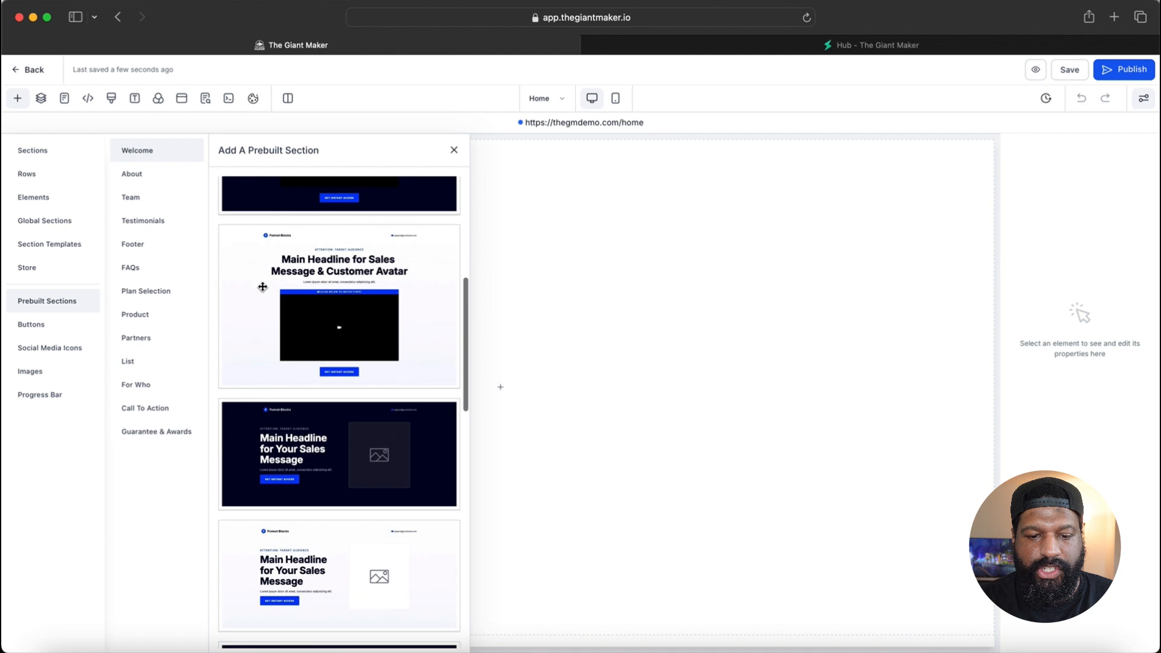
scroll(262, 287, "down", 2)
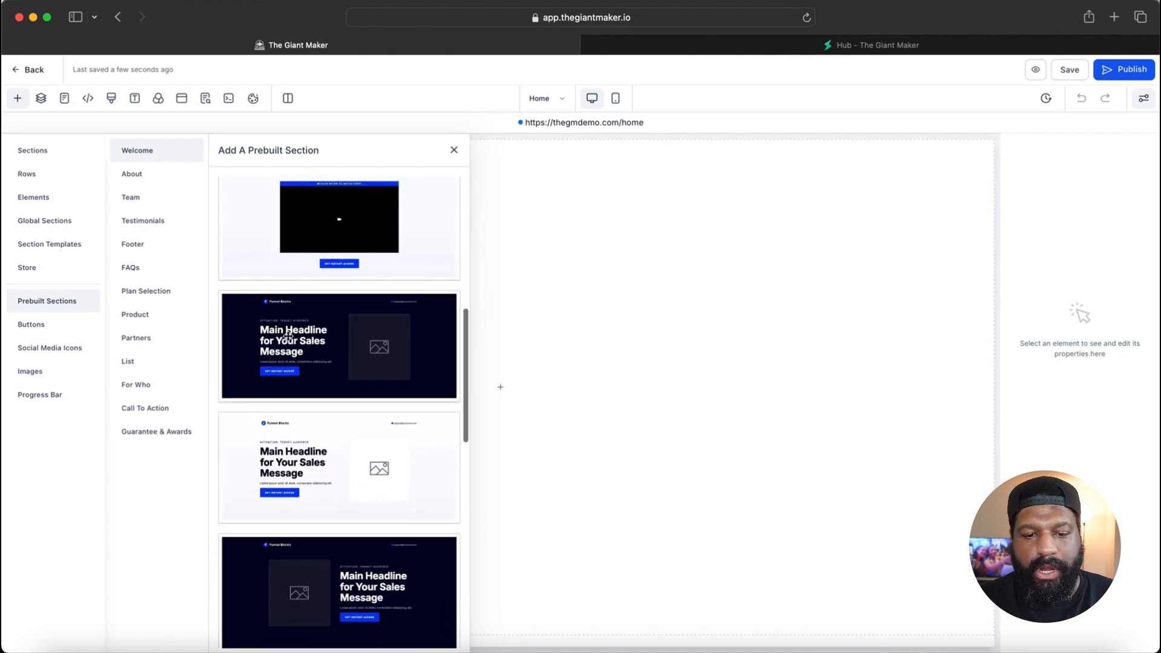
scroll(289, 336, "up", 2)
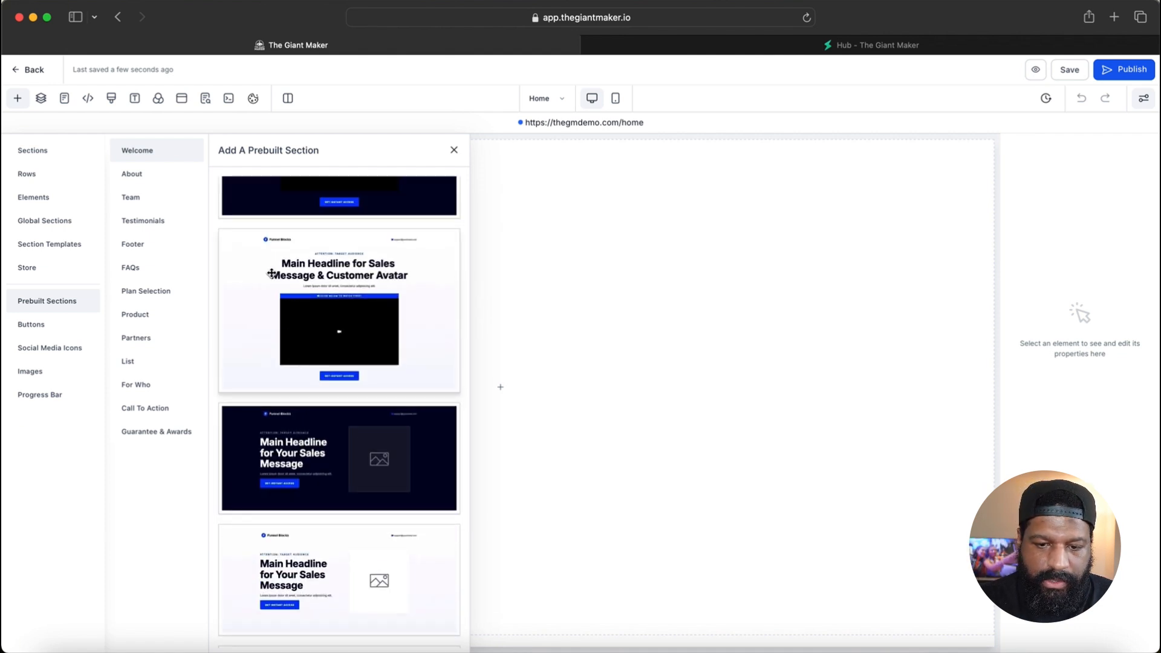
left_click_drag(272, 276, 764, 270)
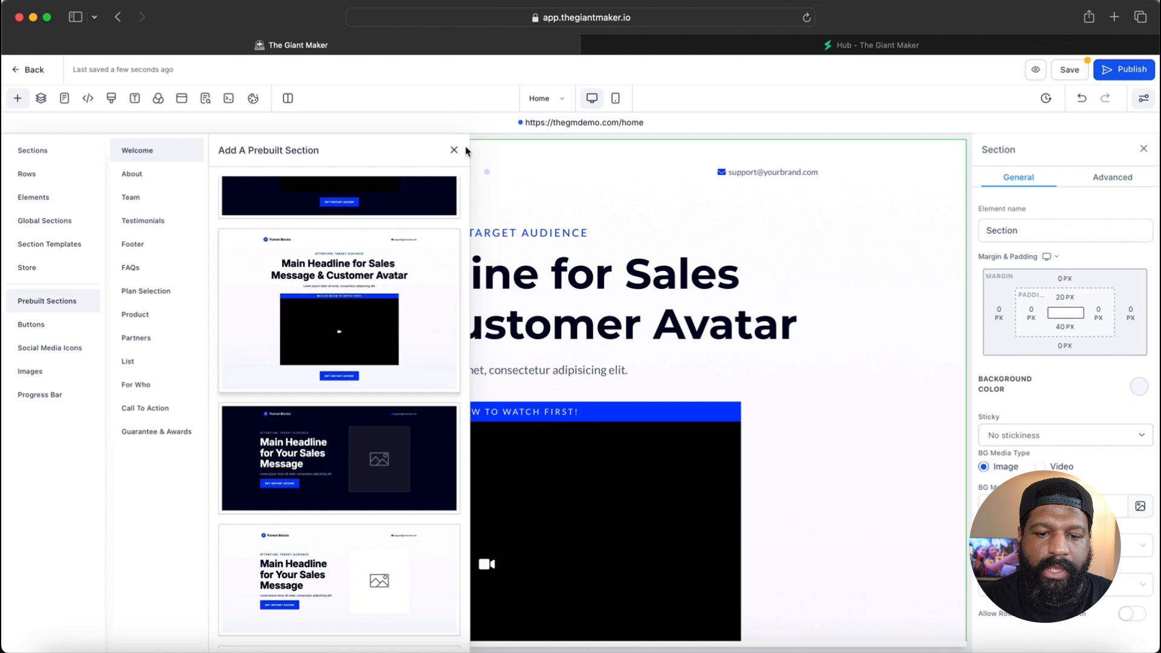
left_click(453, 150)
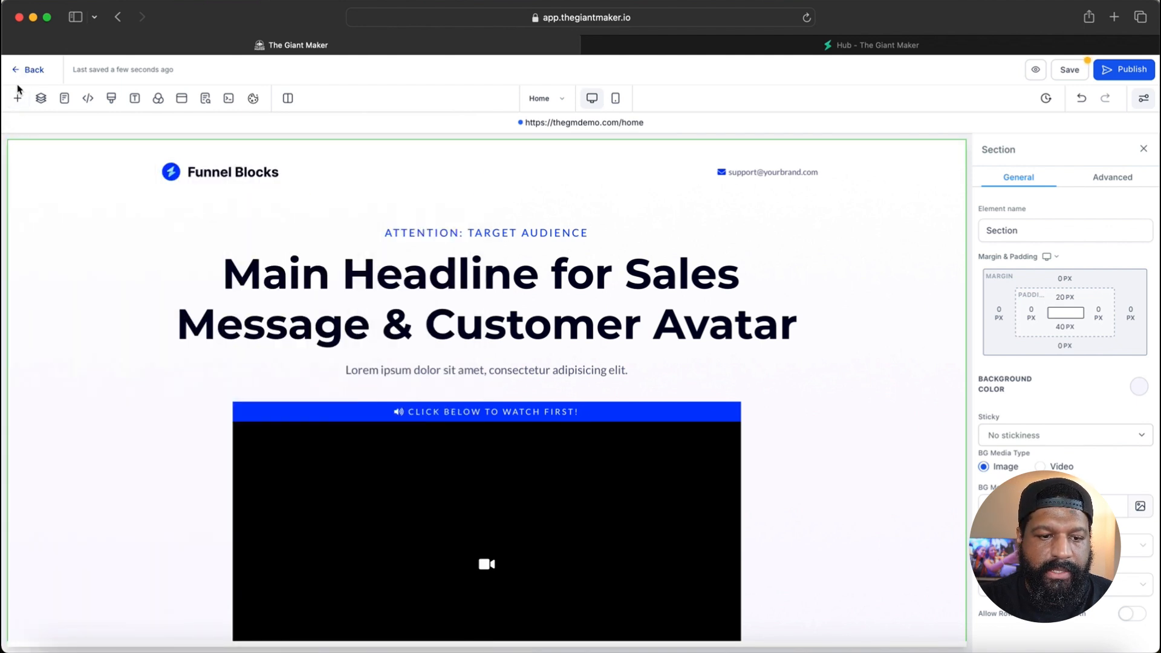
Look through the elements available for the page, from text and forms to media, countdowns, blocks and order elements
left_click(18, 99)
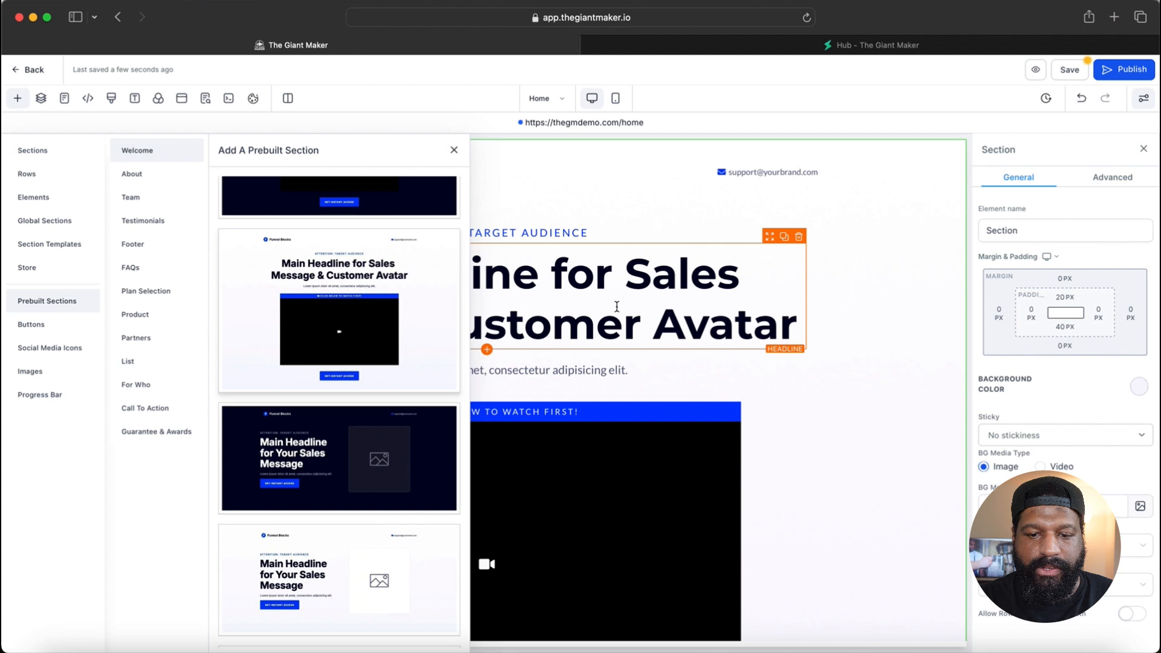
left_click(46, 198)
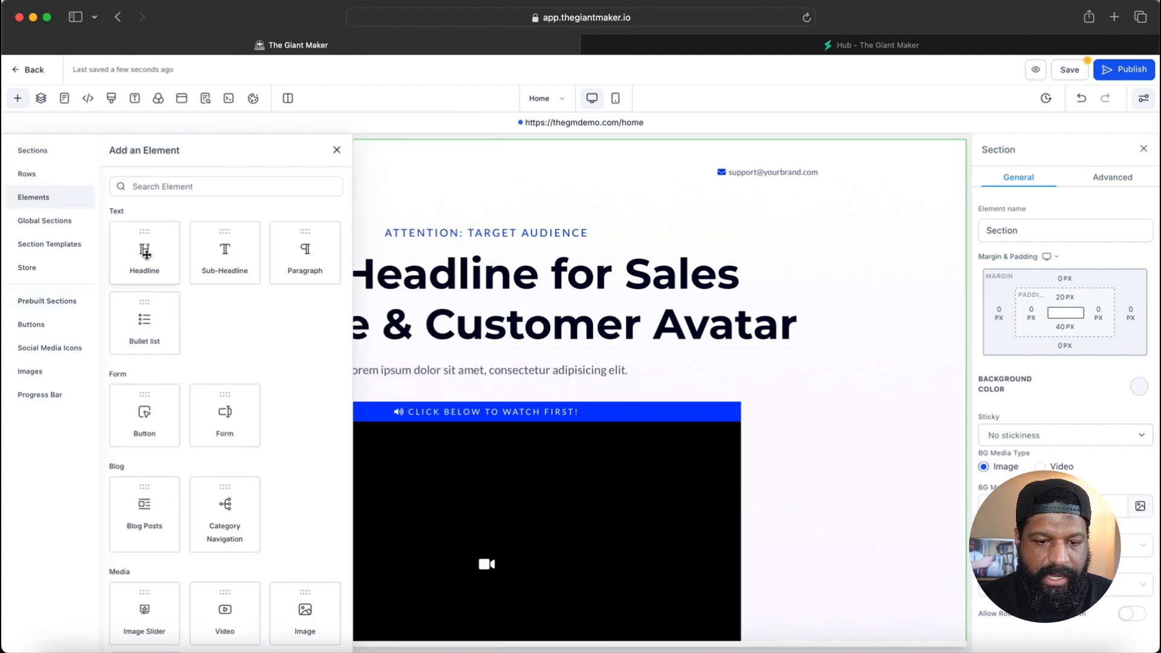
scroll(149, 317, "down", 2)
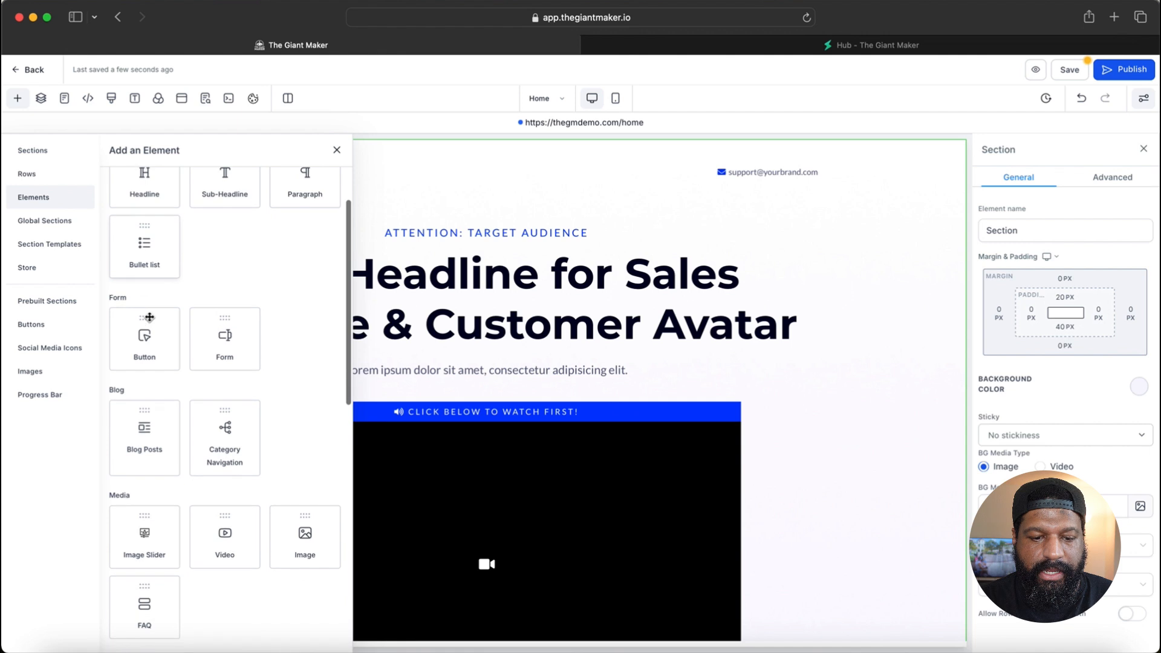
scroll(149, 317, "down", 8)
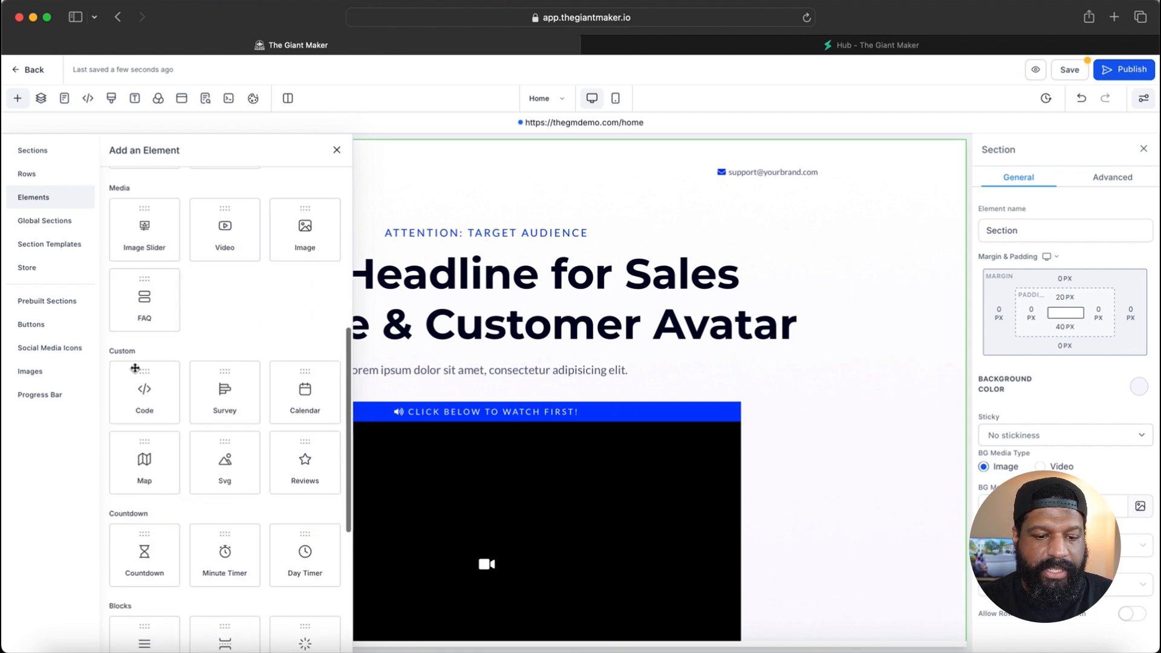
scroll(145, 405, "down", 2)
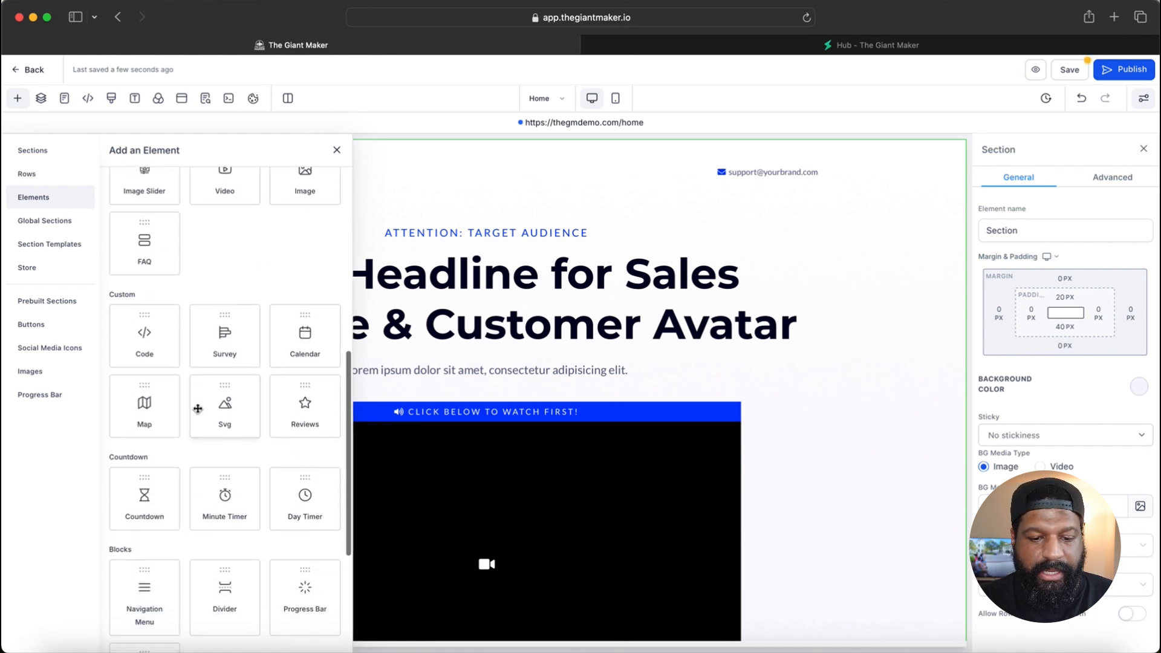
scroll(218, 393, "down", 2)
scroll(300, 349, "down", 4)
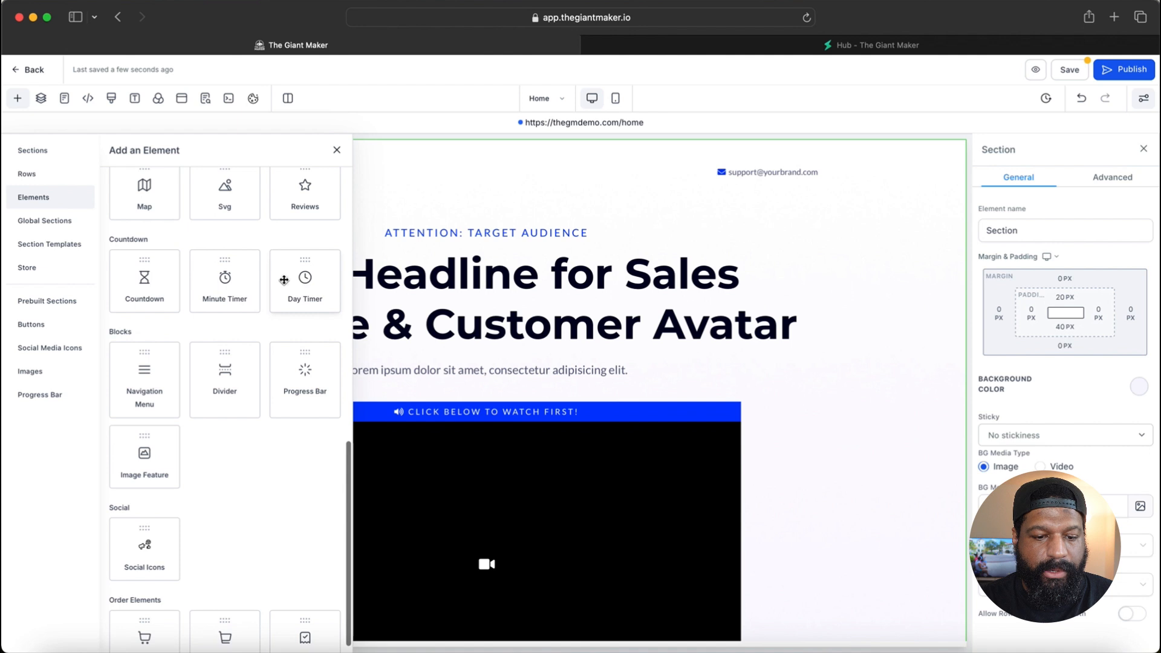
scroll(176, 337, "down", 2)
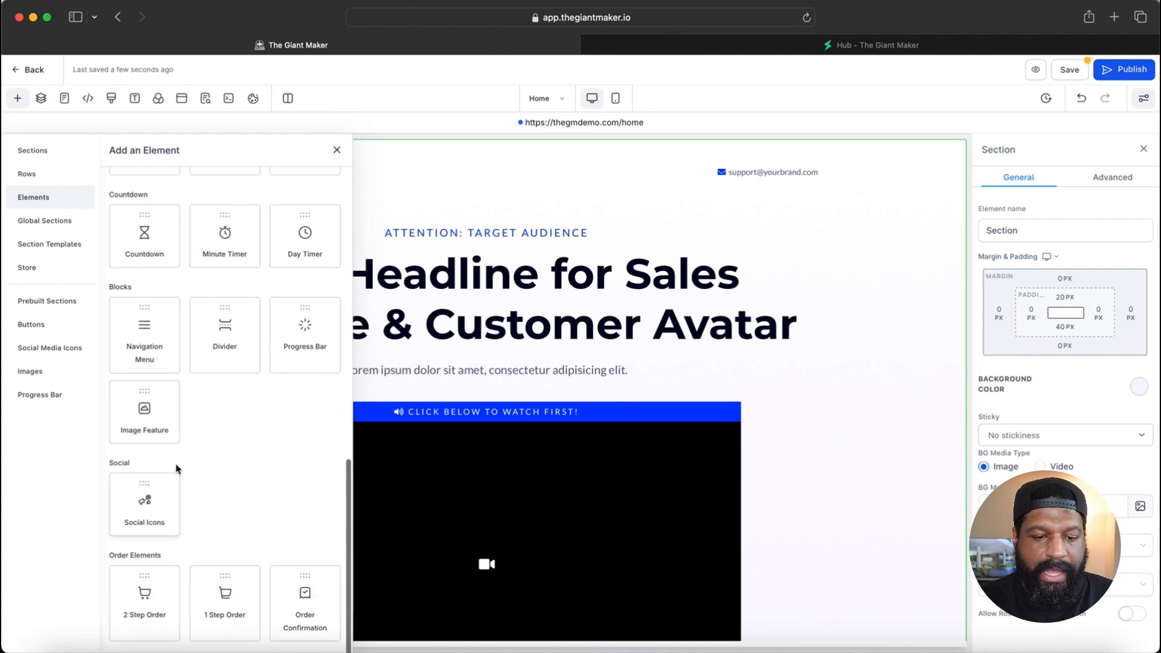
scroll(212, 448, "up", 9)
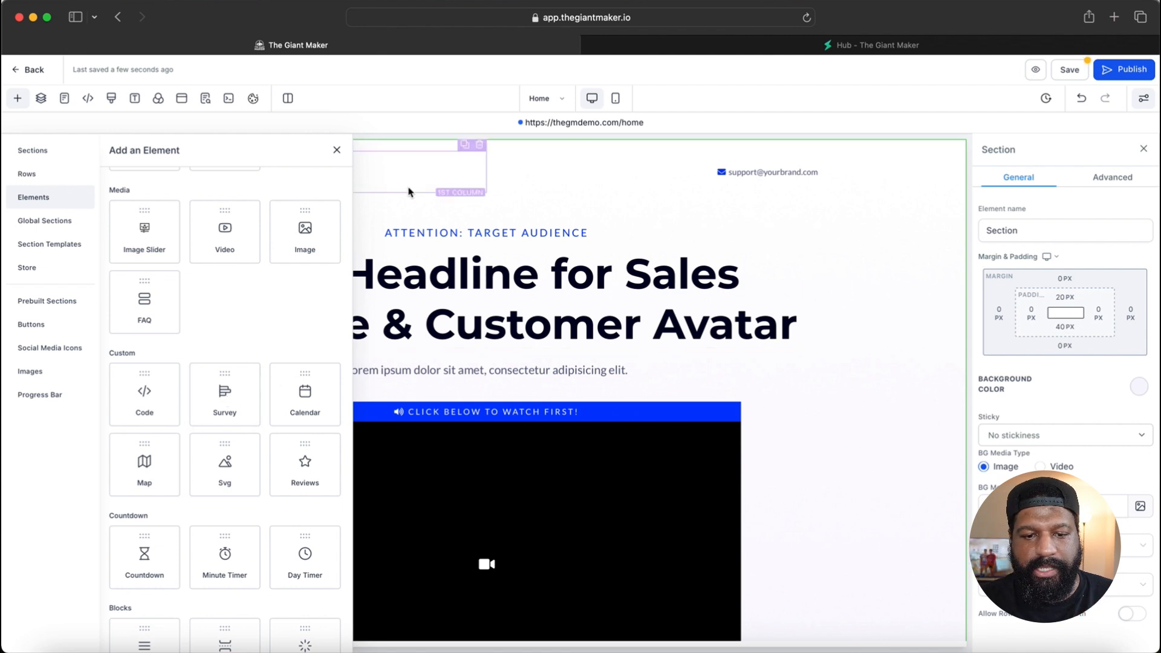
left_click(337, 150)
Look over the added Welcome section from headline to call-to-action button and view the page's SEO metadata options
scroll(411, 252, "down", 3)
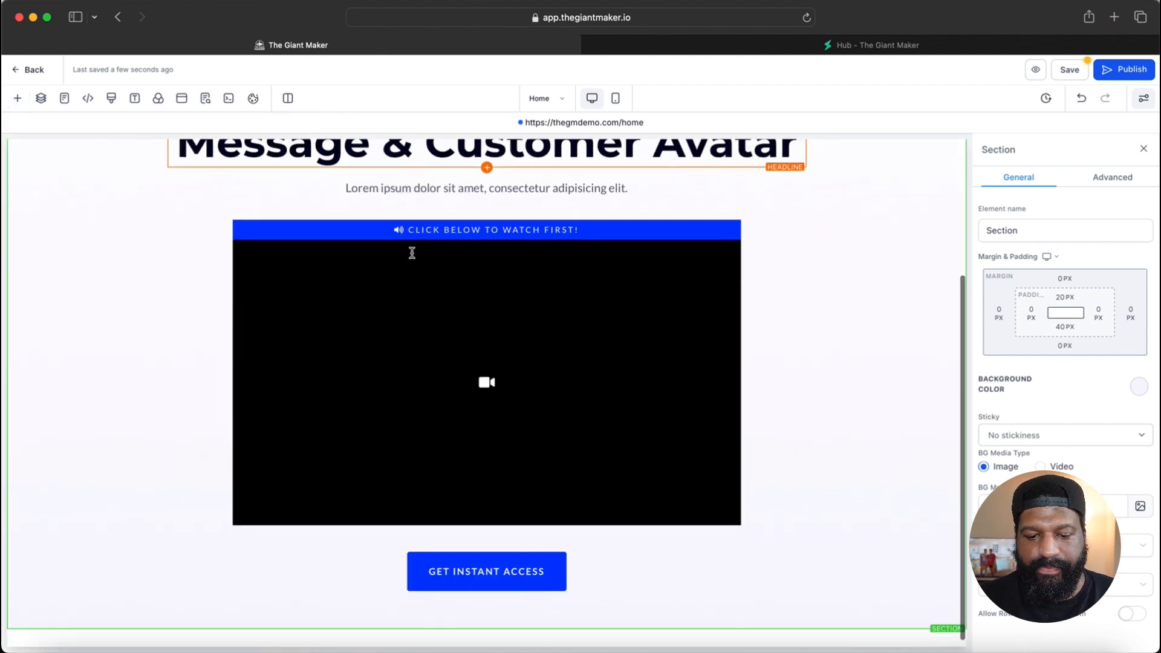
scroll(409, 252, "up", 3)
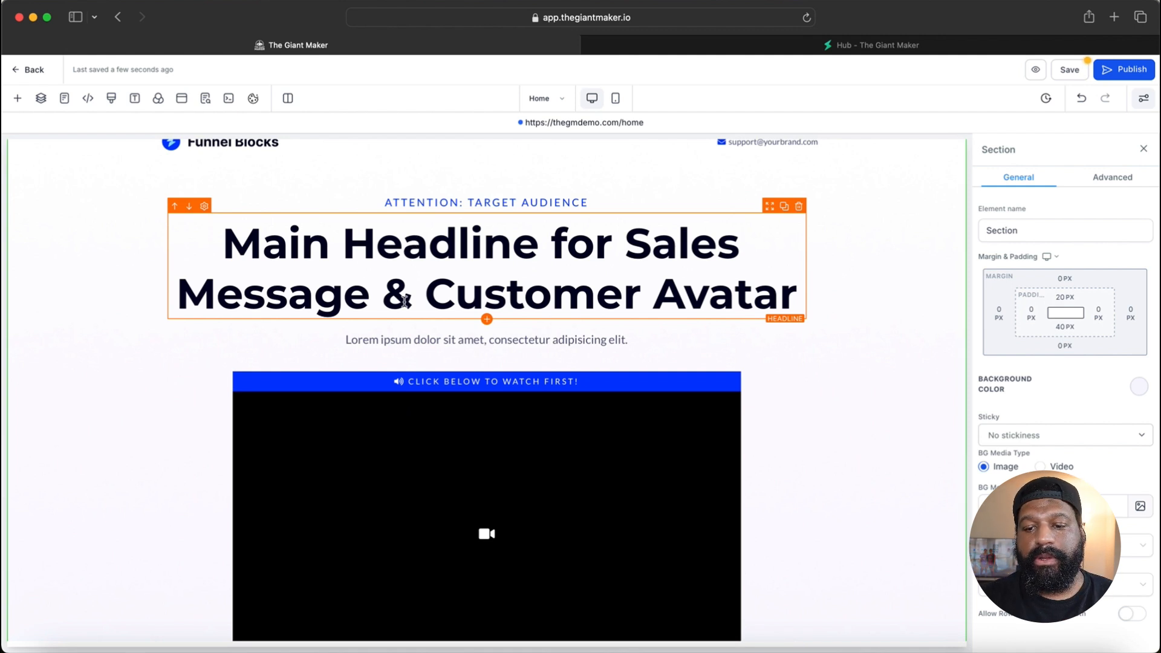
scroll(403, 248, "down", 3)
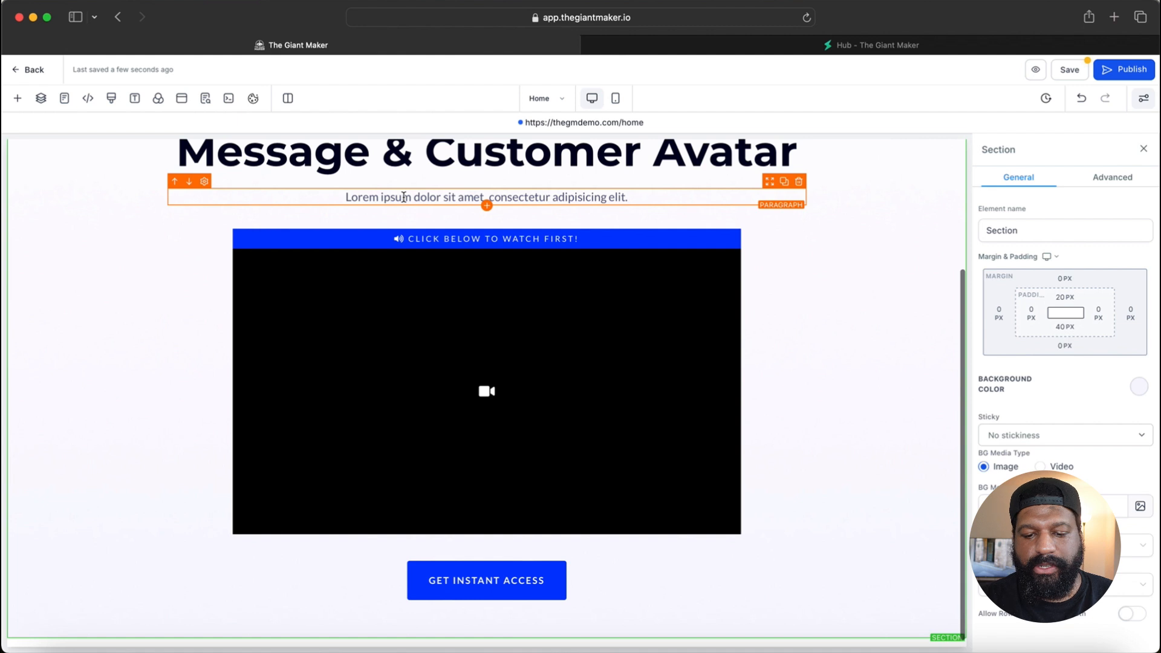
scroll(402, 195, "up", 3)
scroll(402, 195, "down", 3)
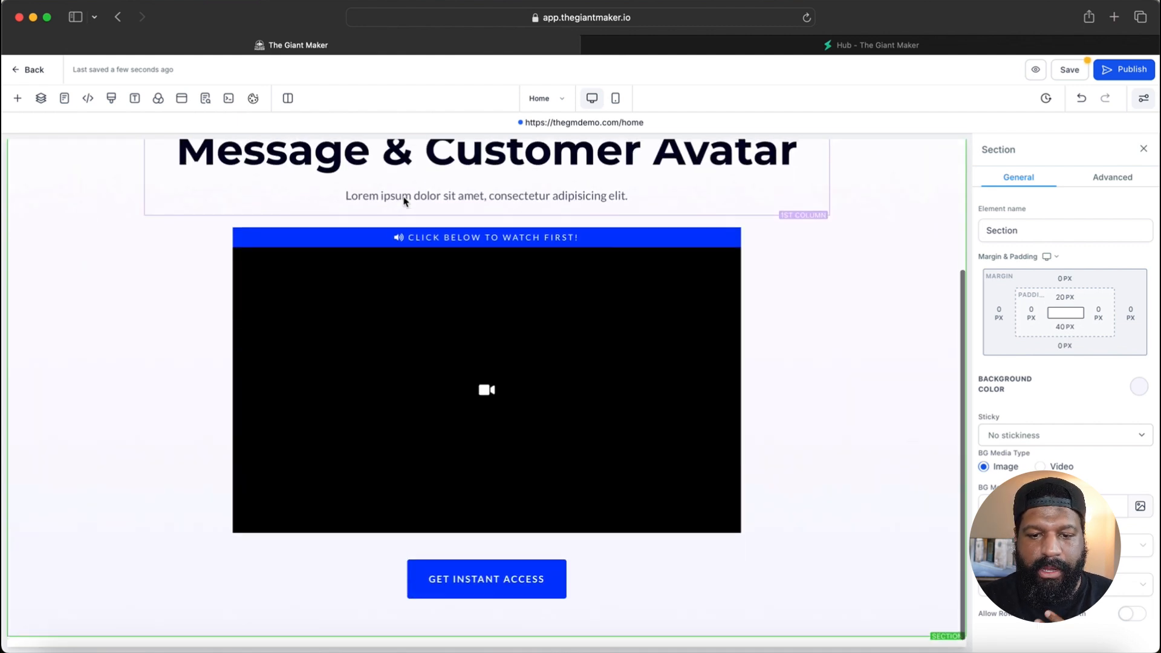
scroll(403, 200, "up", 3)
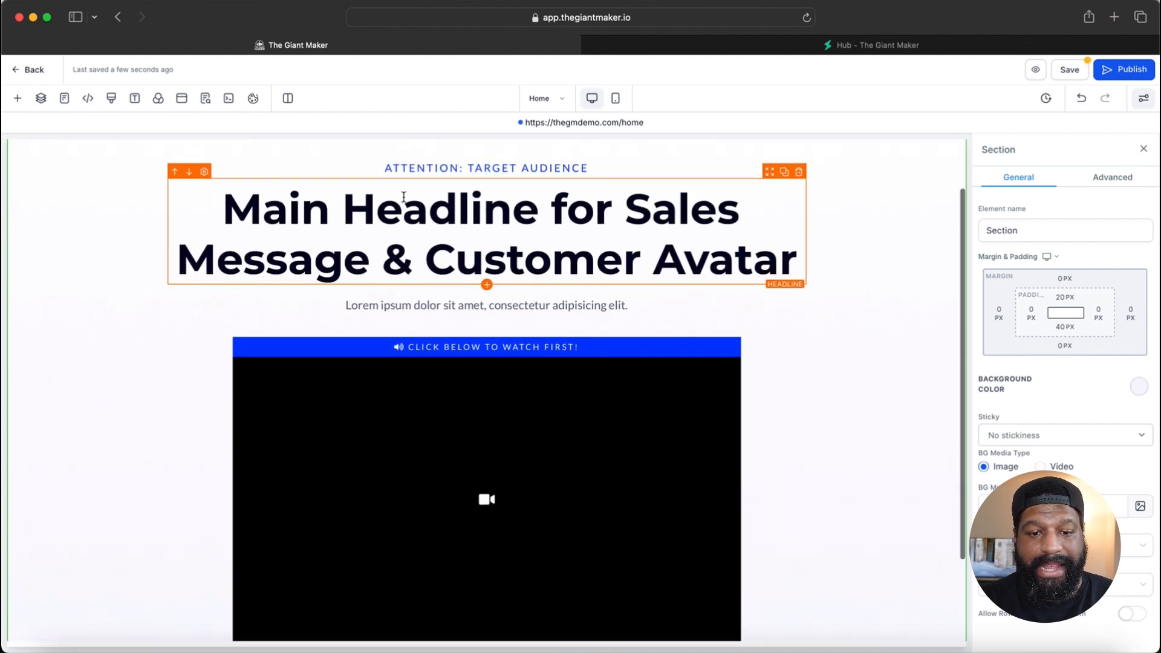
scroll(403, 197, "up", 1)
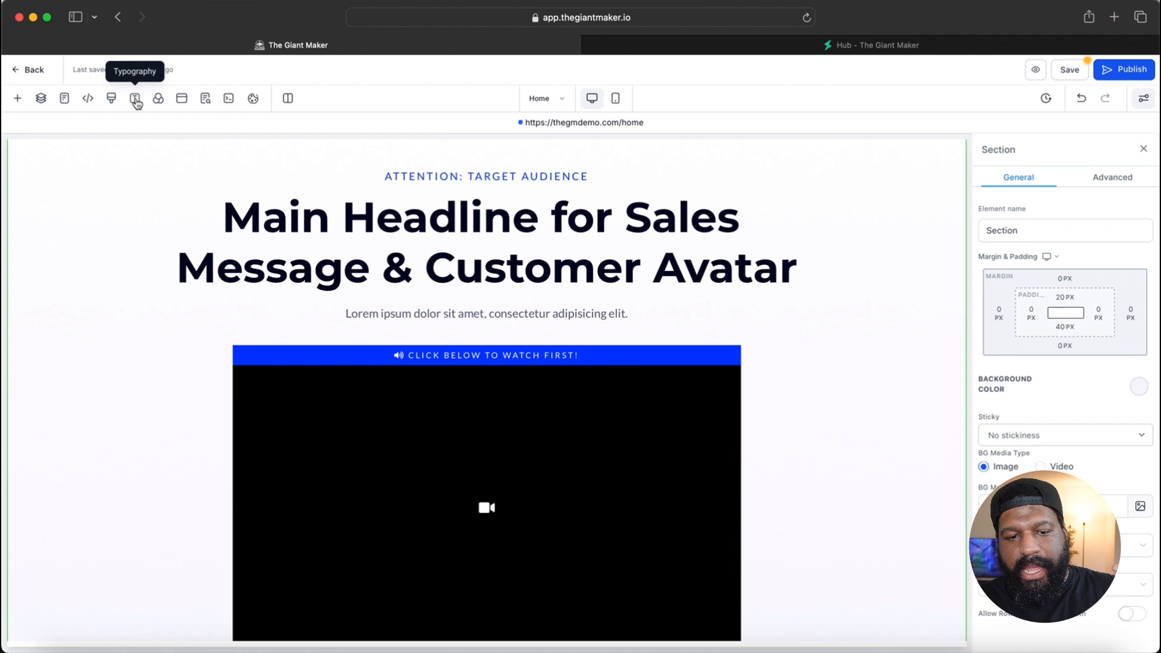
left_click(206, 101)
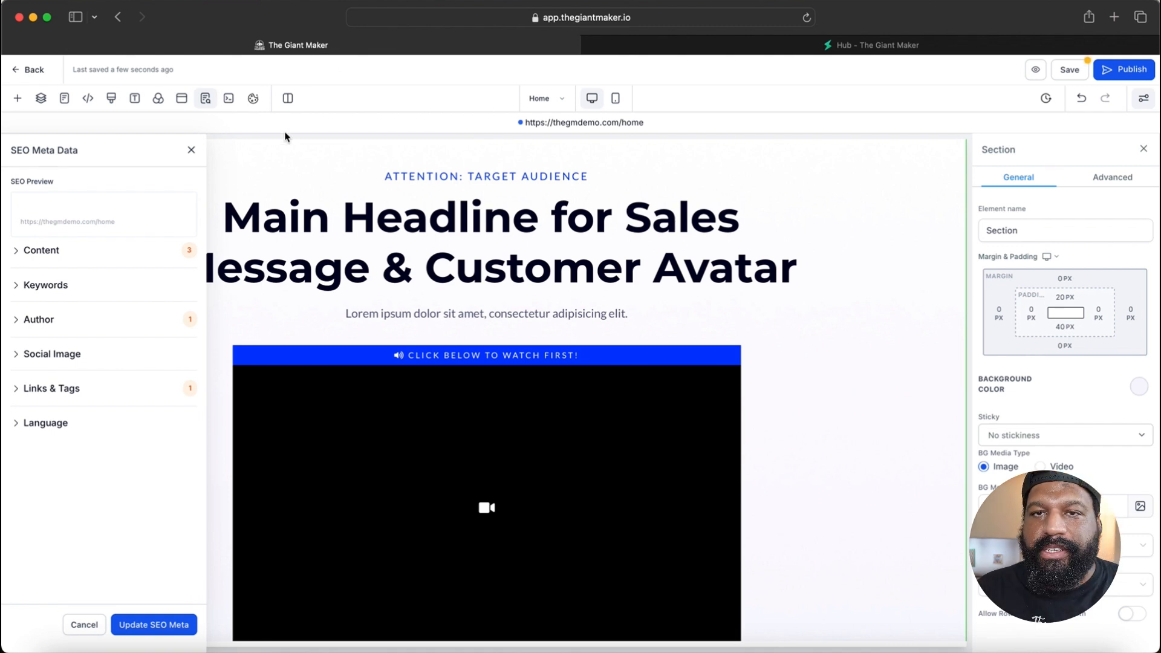
left_click(191, 150)
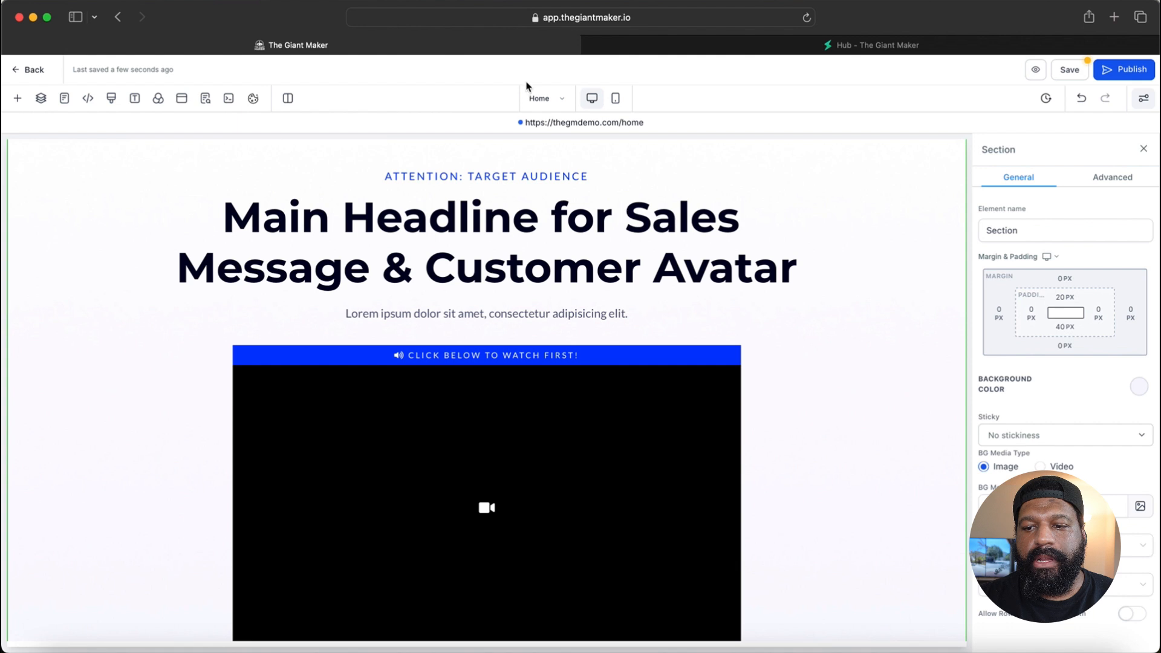
Save and publish the Home page
left_click(1068, 72)
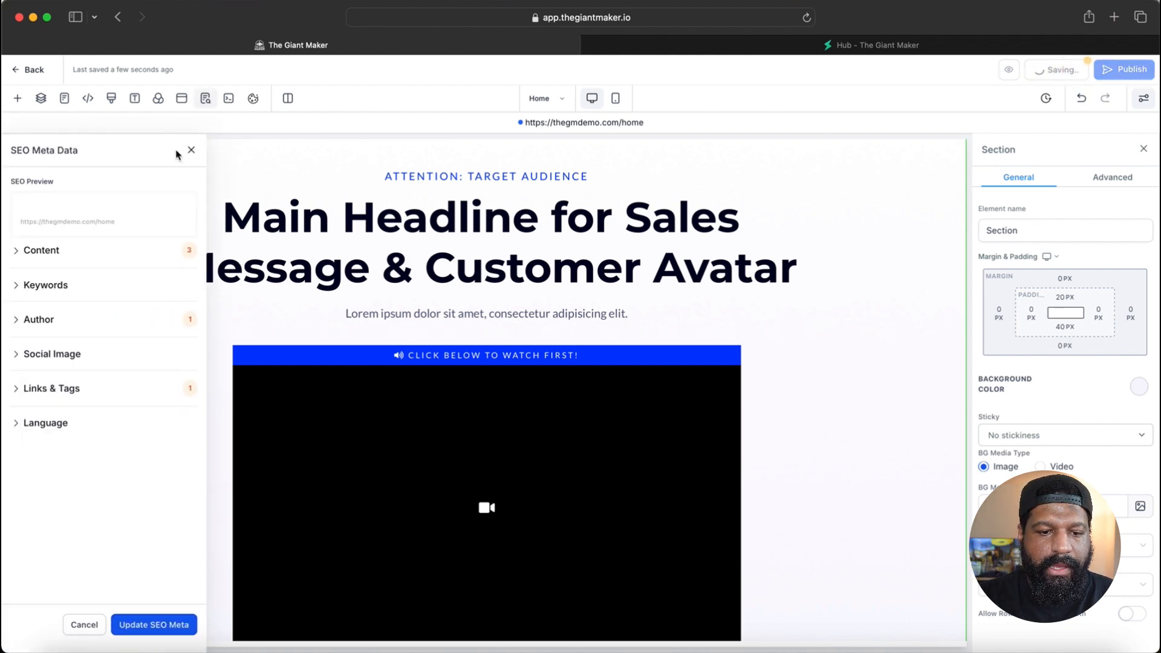
left_click(191, 150)
left_click(1123, 69)
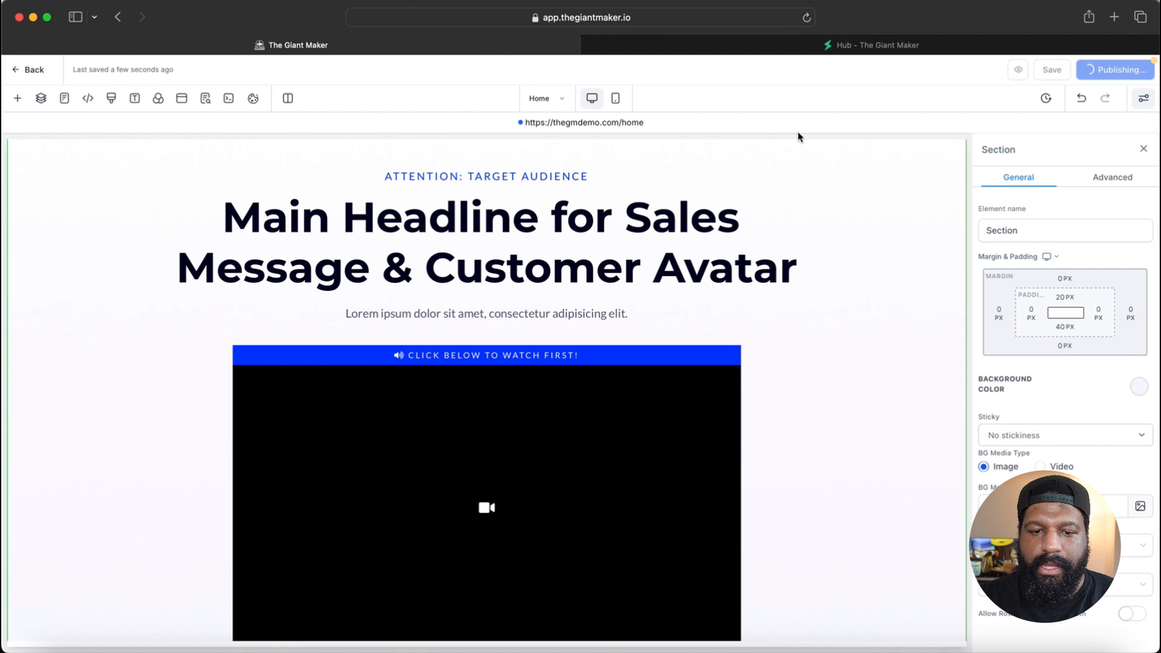
Check the Home page's mobile layout and its headline settings, and return to the desktop layout
left_click(616, 100)
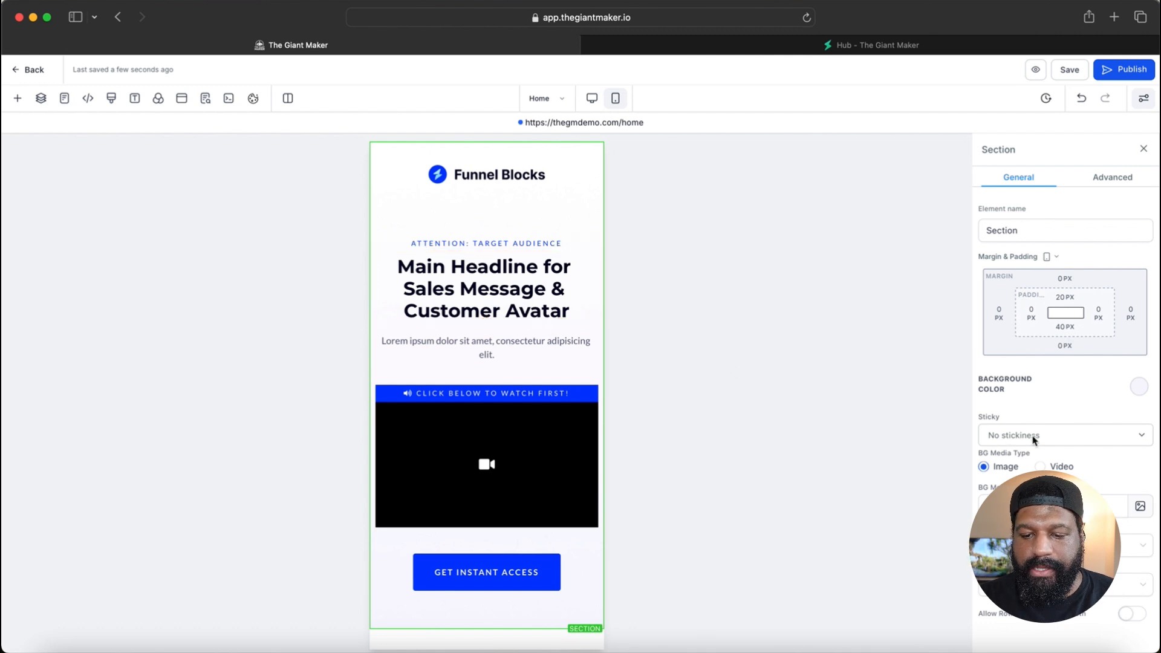
left_click(563, 272)
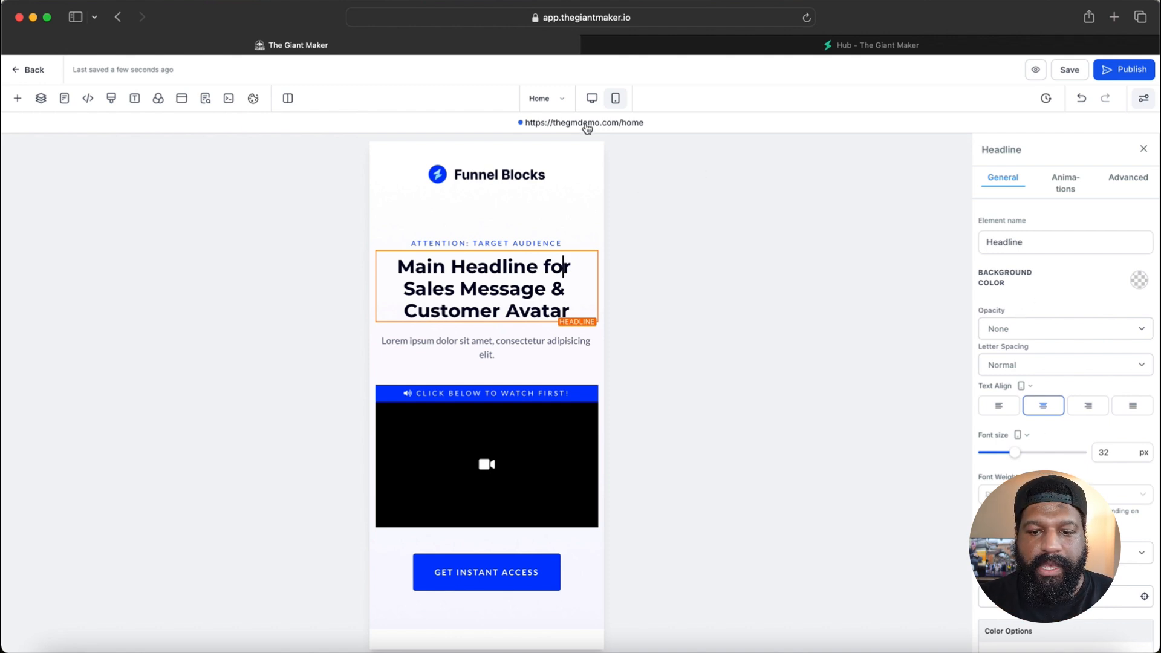
left_click(593, 99)
Return to the BB LA pages list and recheck the digital marketing system diagram on the Hub page
left_click(28, 71)
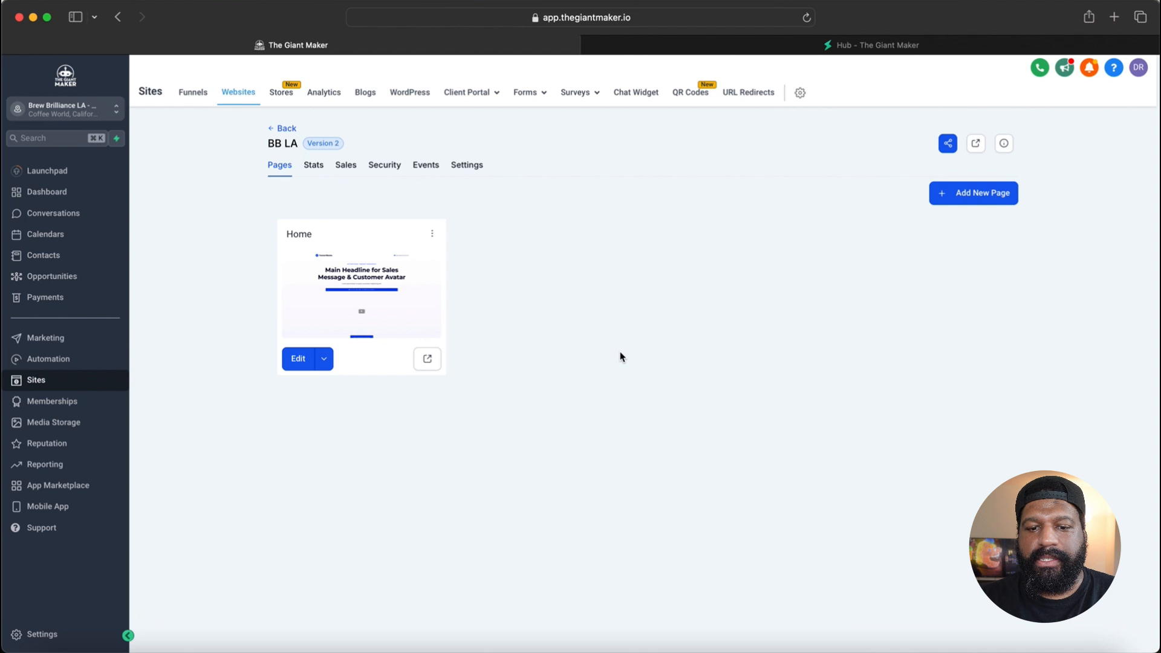
left_click(680, 46)
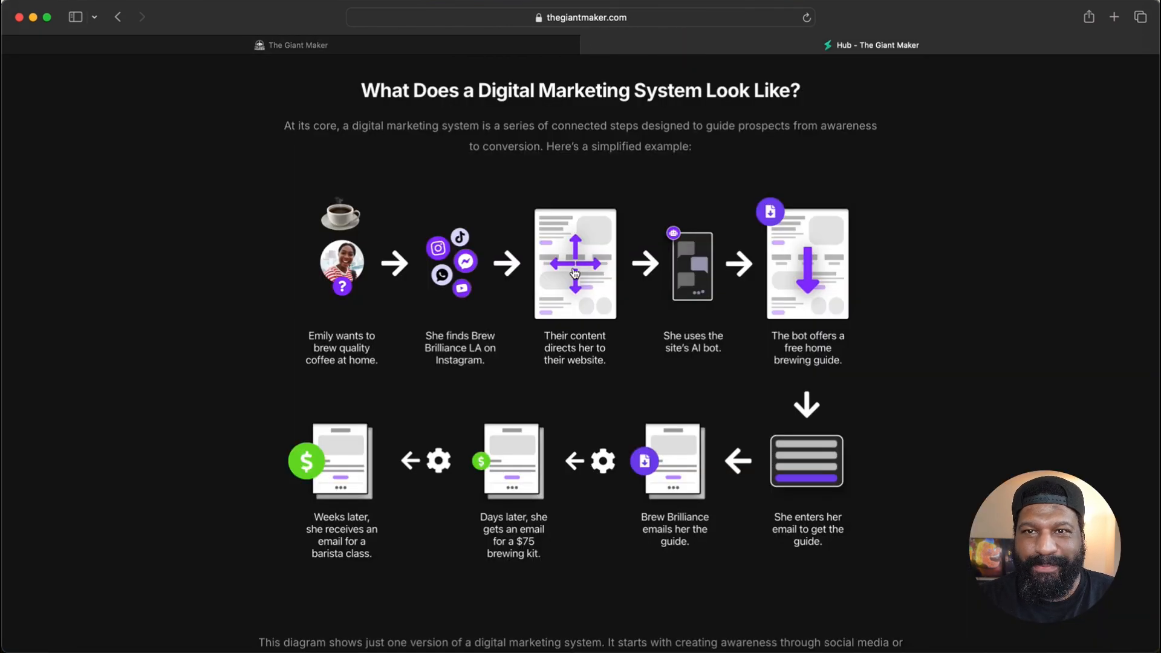
left_click(390, 45)
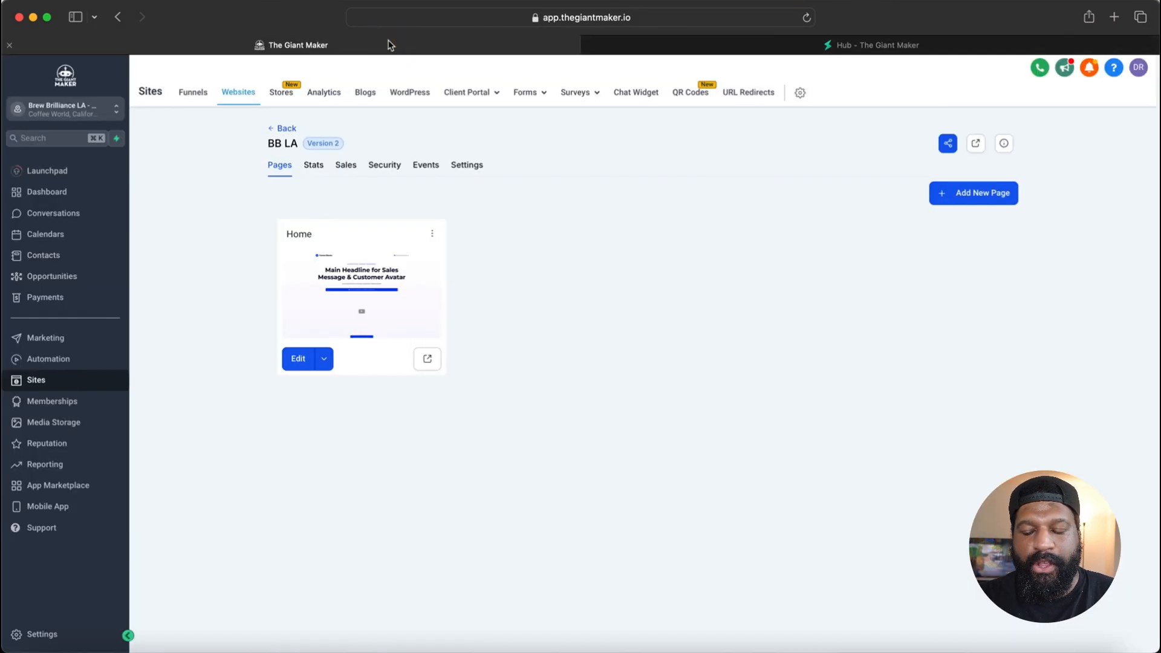
Set the BB LA website's chat widget to Coffee Chat and save the website settings
left_click(467, 170)
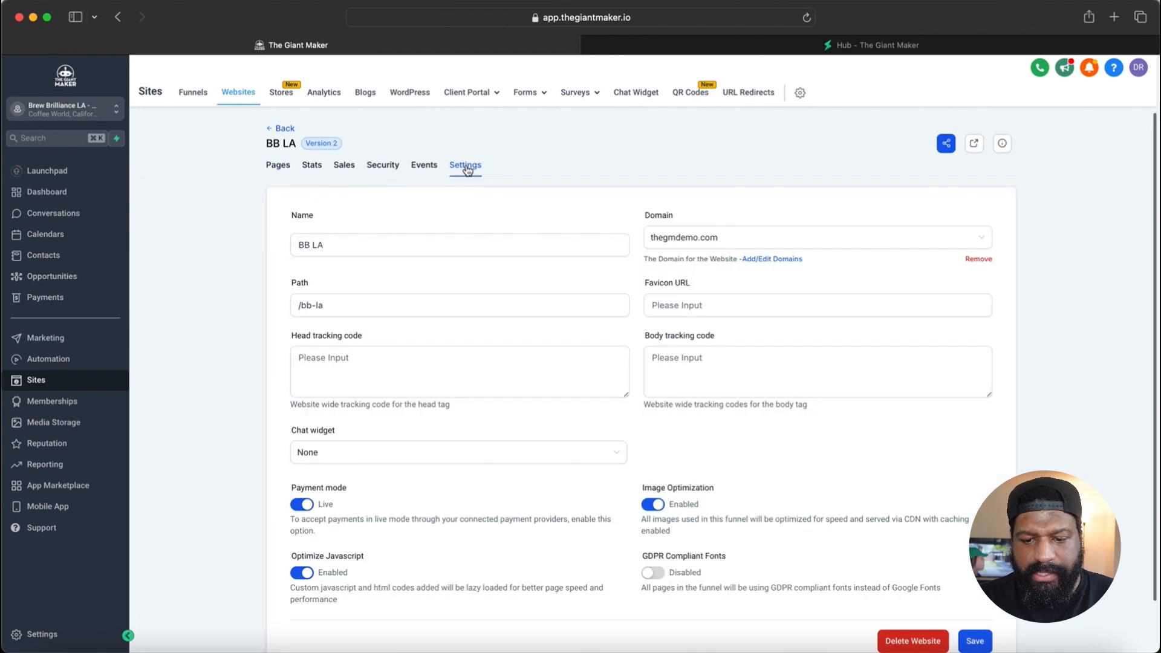
scroll(562, 292, "down", 2)
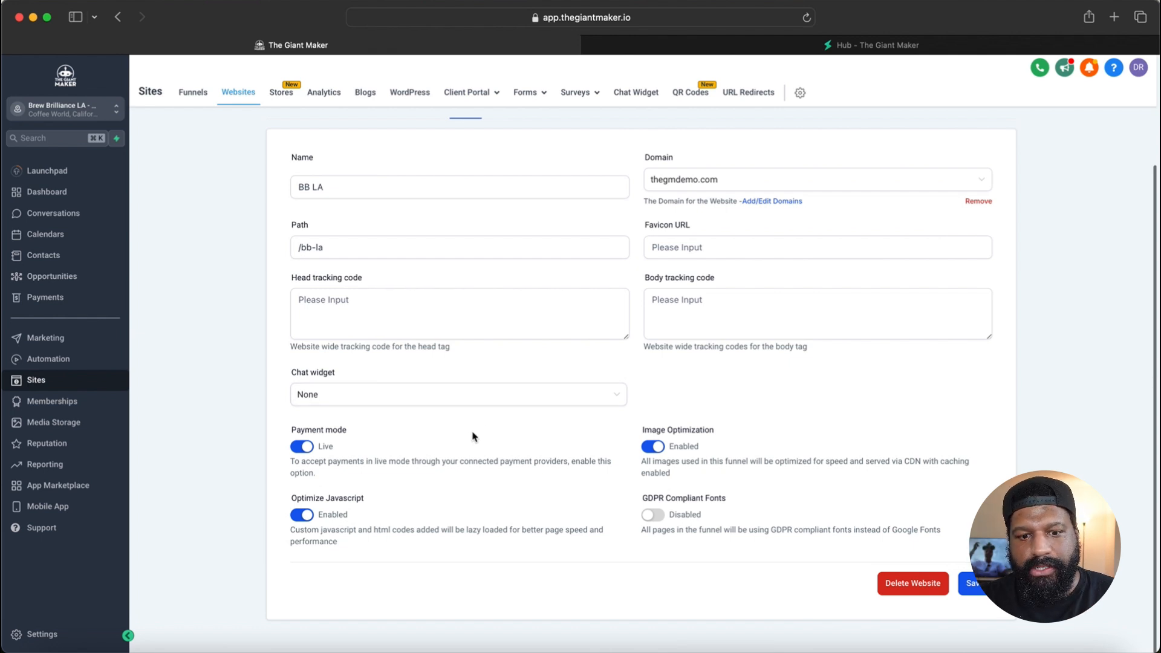
left_click(320, 394)
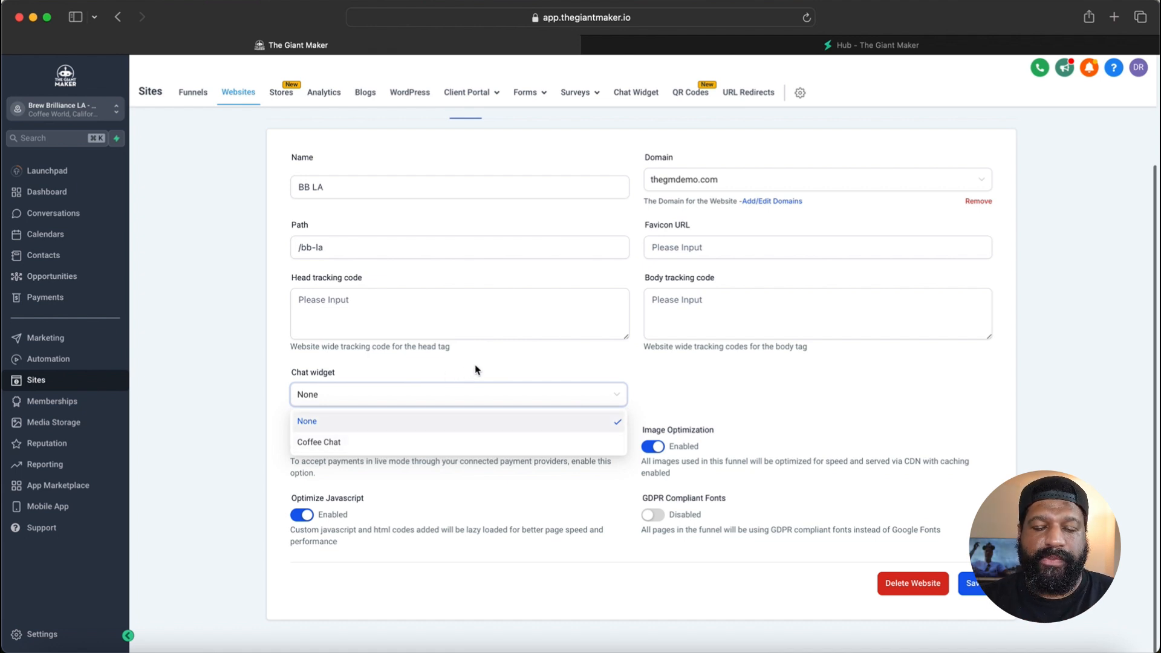
left_click(328, 442)
left_click(971, 583)
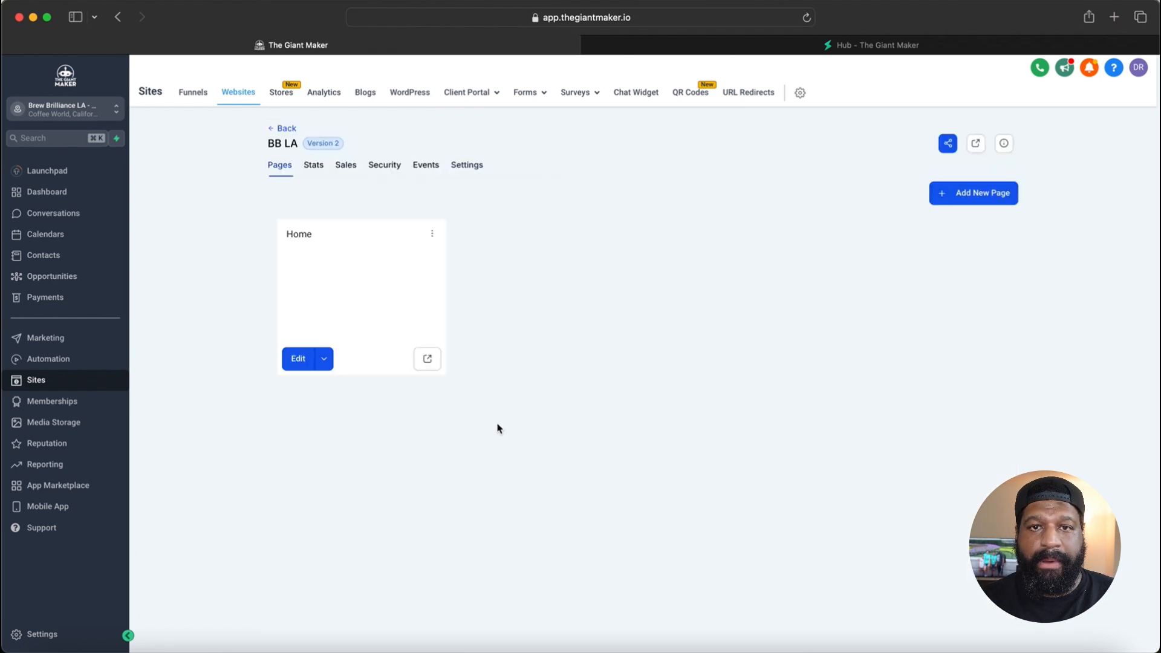
Preview the live Home page, check its chat widget, close the preview, and recheck the digital marketing system diagram on the Hub page
left_click(426, 360)
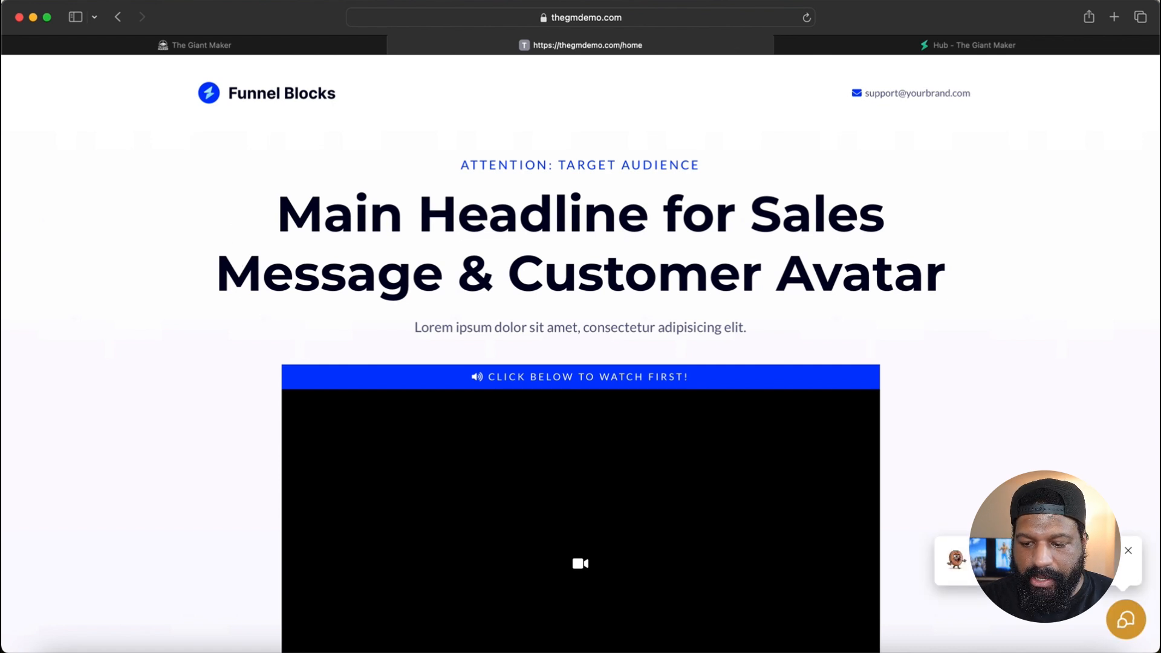
left_click(1126, 622)
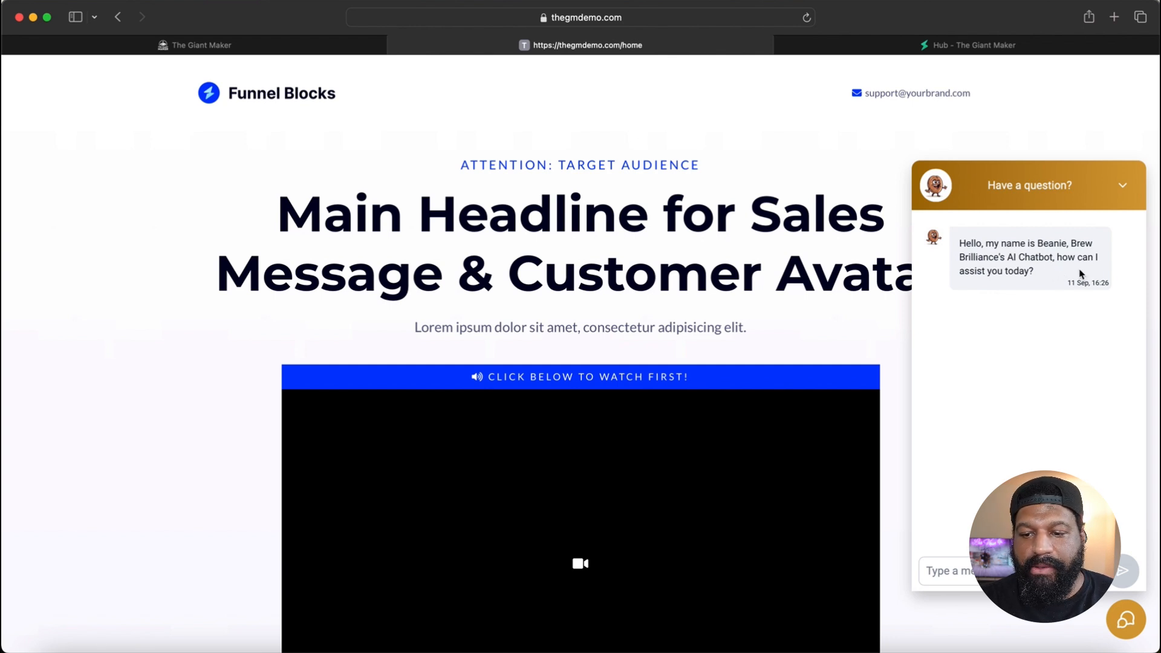
left_click(1124, 188)
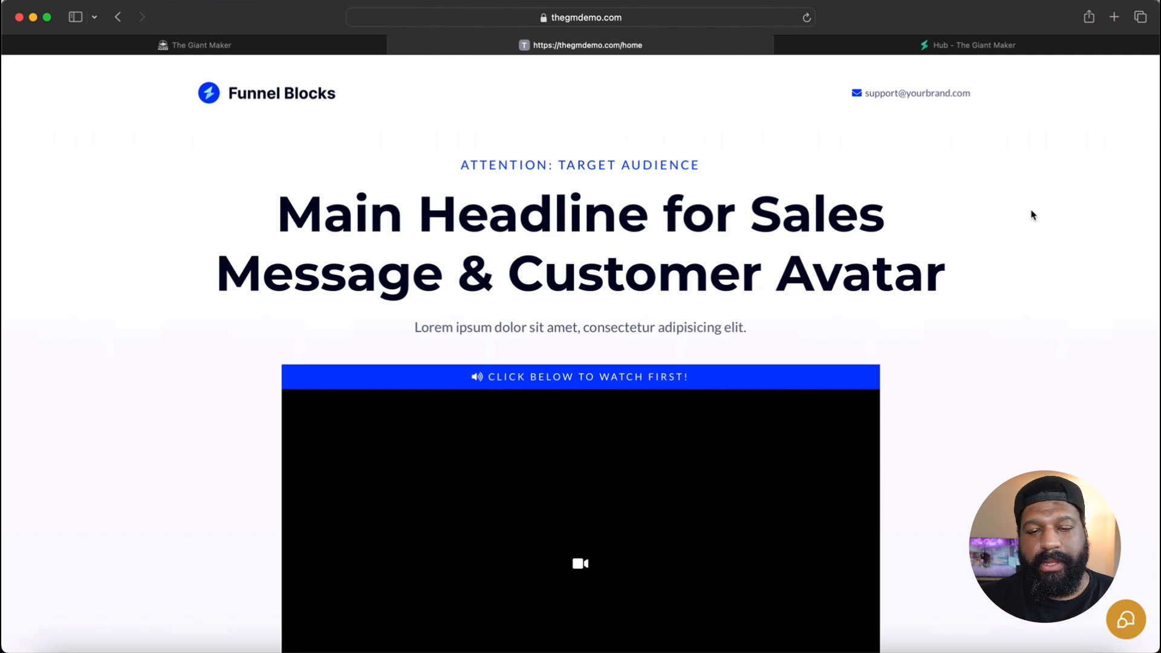
left_click(396, 46)
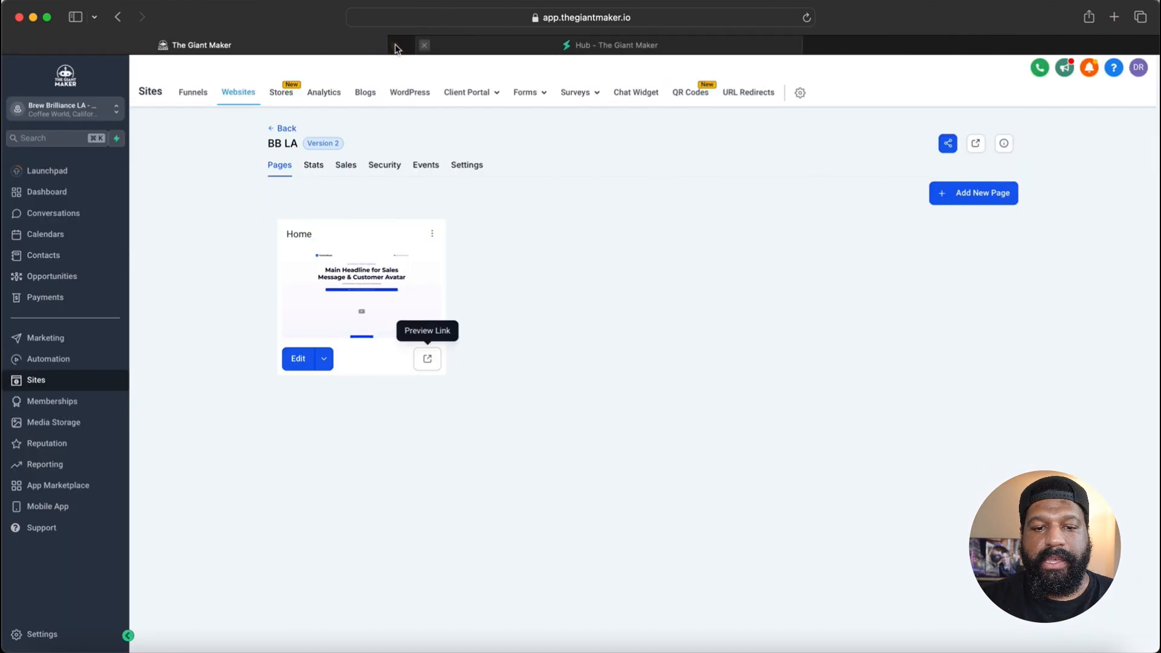
left_click(683, 45)
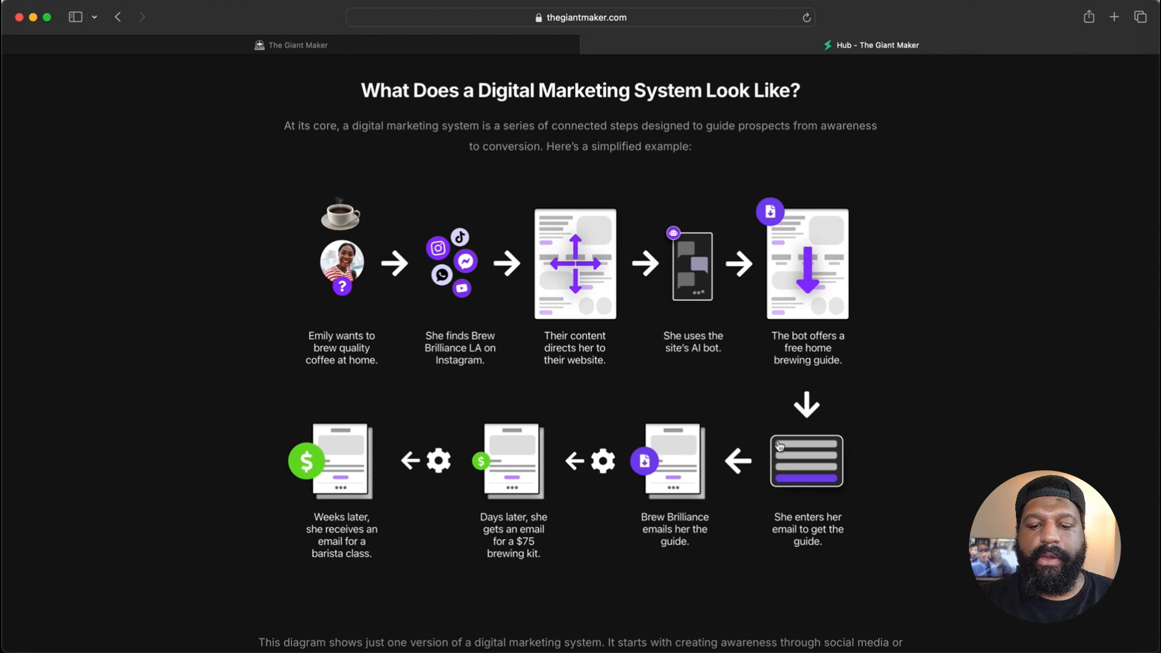
left_click(451, 46)
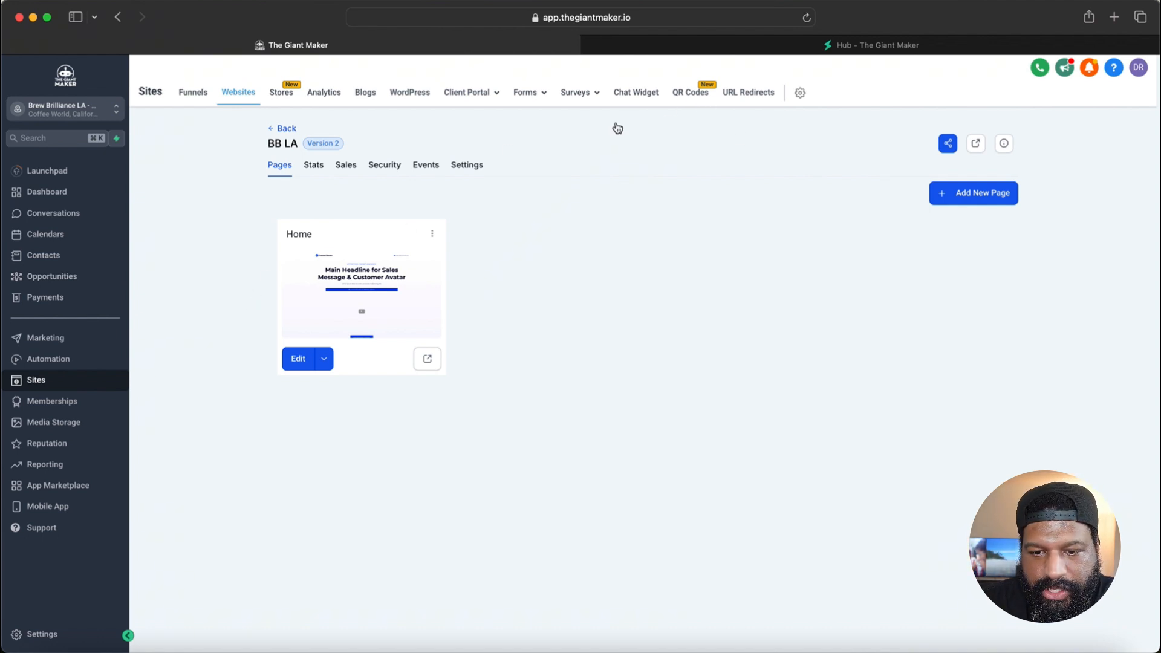
Open the Coffee Chat widget for editing and review its style options, including chat icon, theme and custom colors
left_click(629, 95)
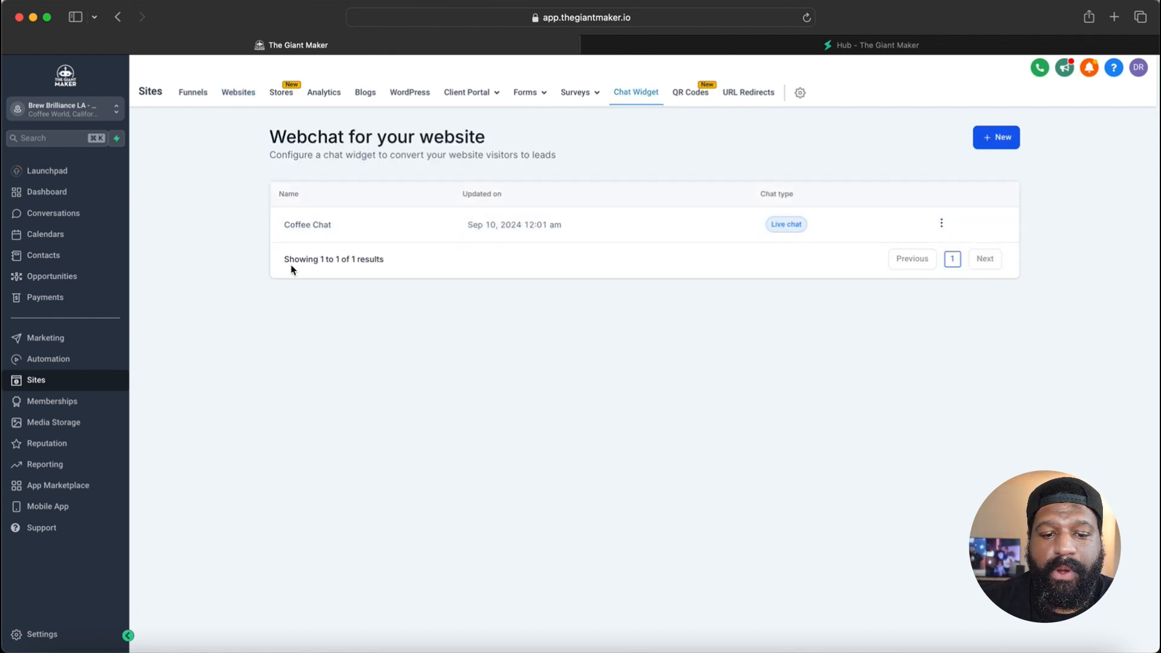
left_click(300, 226)
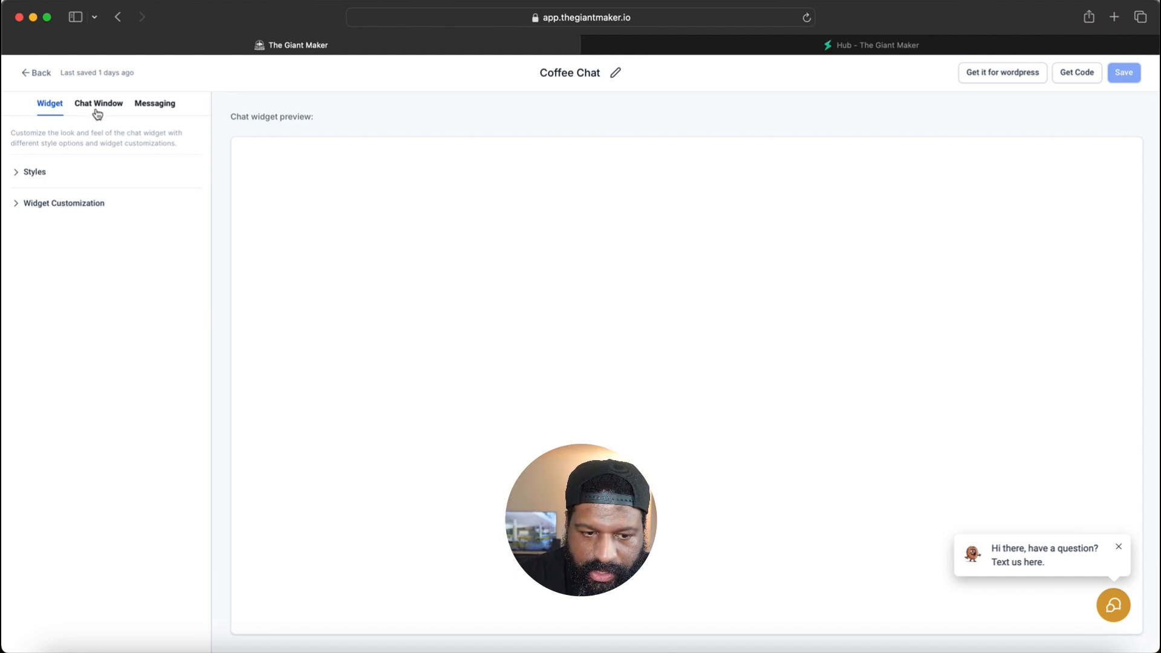
left_click(35, 175)
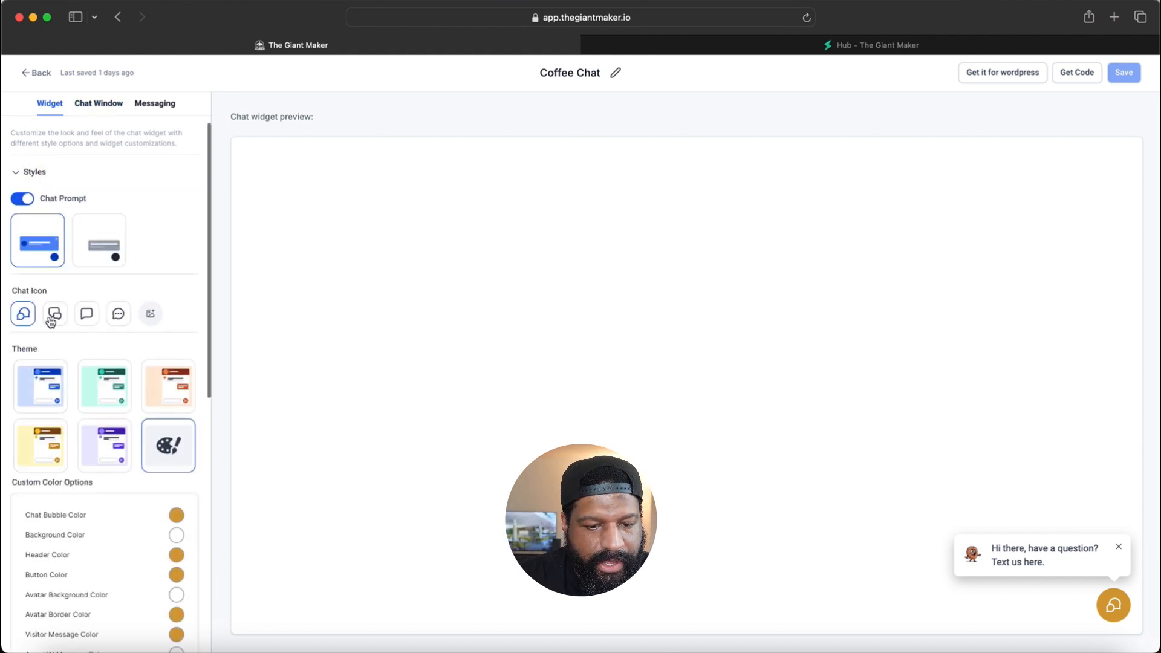
scroll(91, 393, "down", 10)
scroll(92, 396, "up", 10)
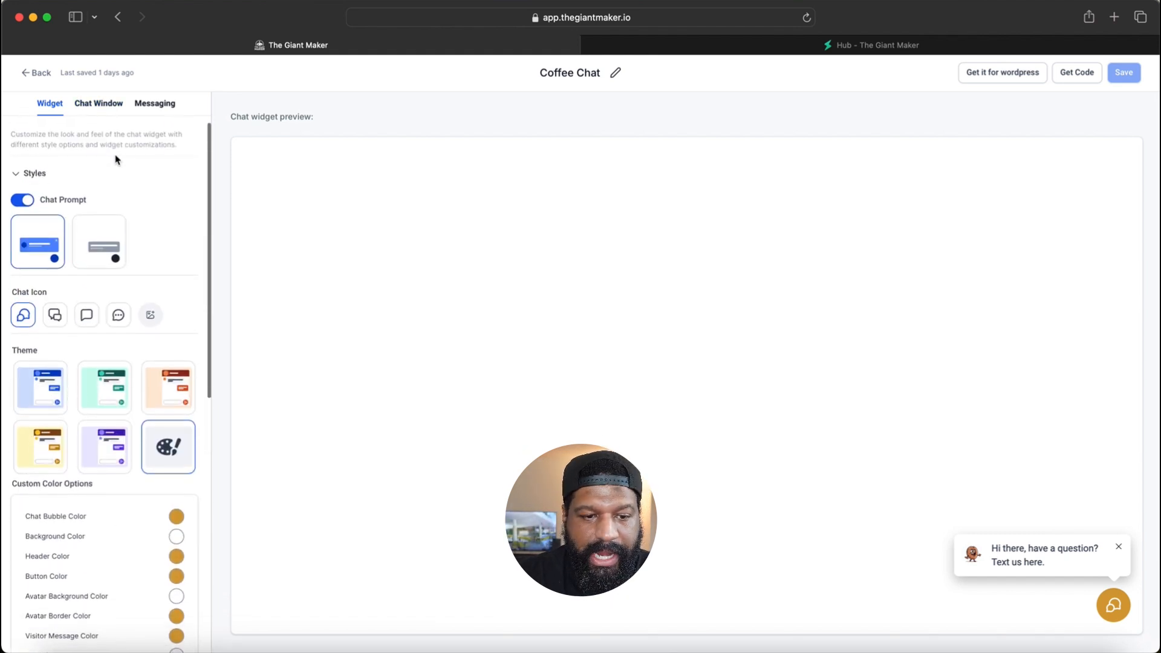
Review the chat window's title and intro message, switching the email field on and back off
left_click(100, 106)
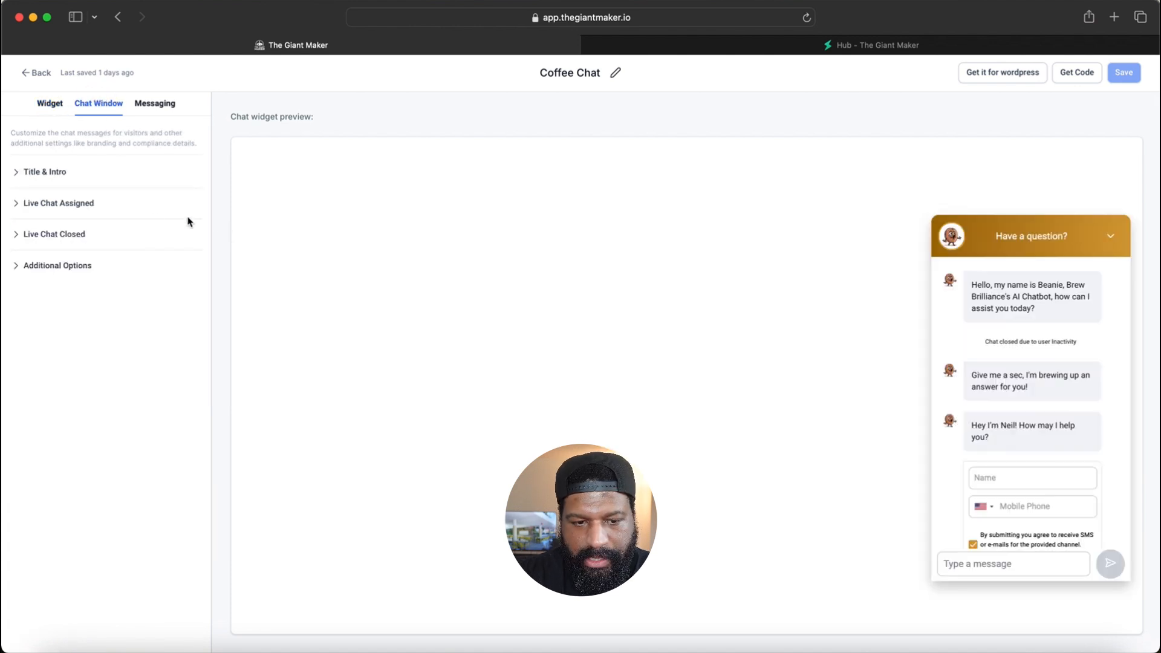
left_click(41, 174)
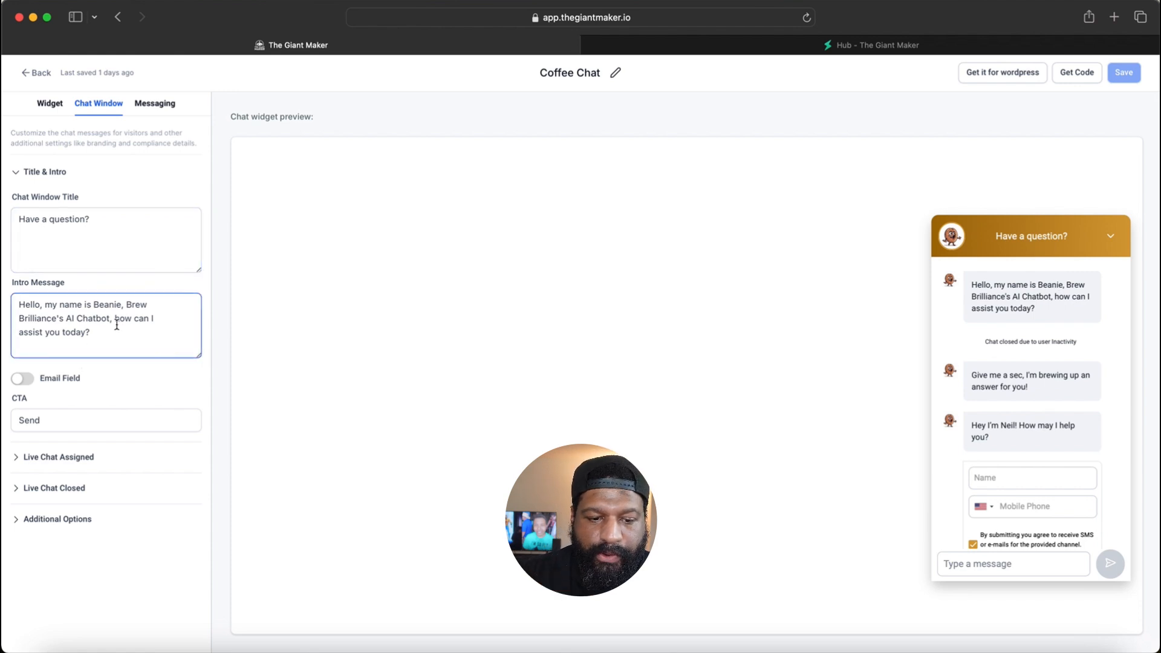
left_click(23, 380)
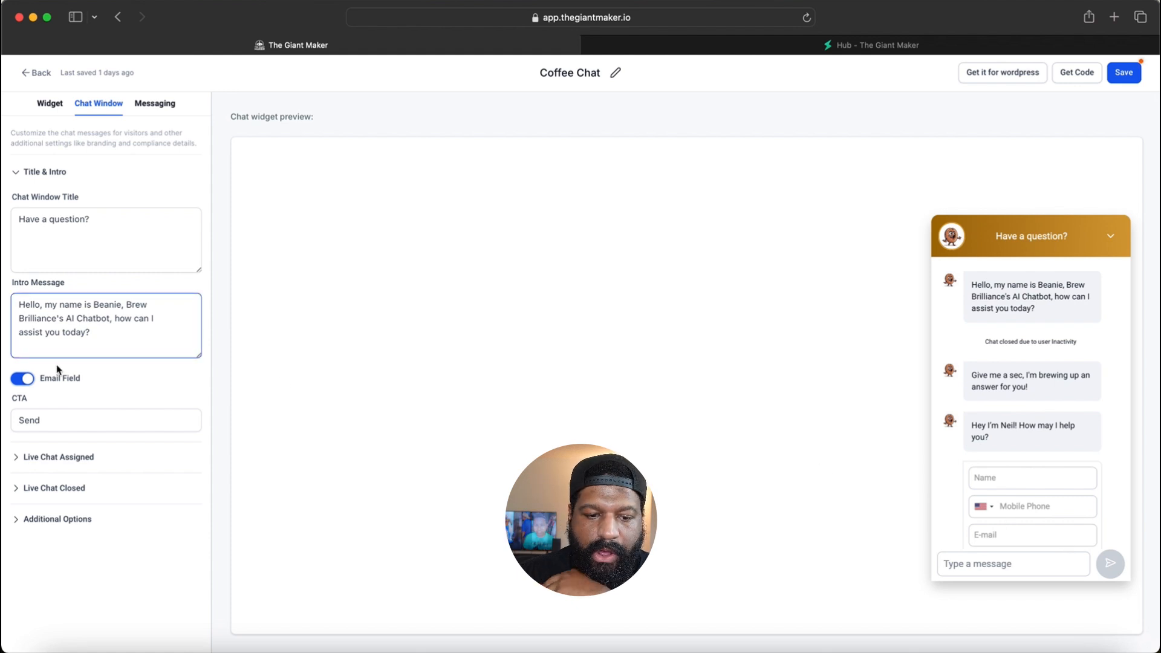
left_click(24, 380)
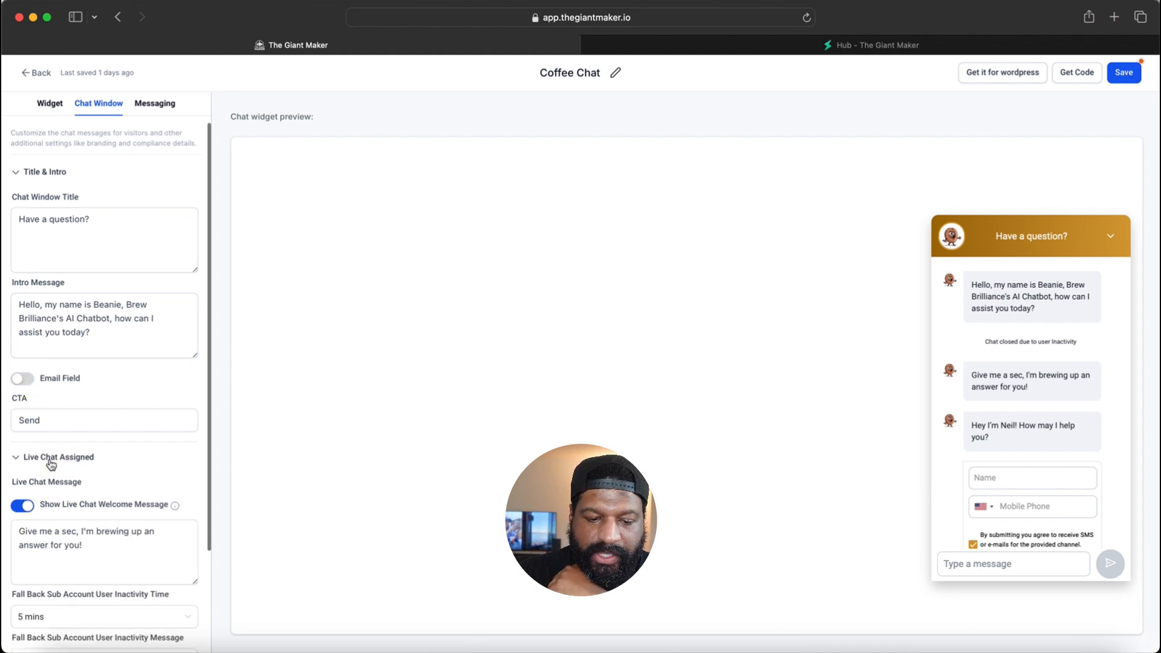
Review the chat window's live chat assigned and live chat closed messages, and expand its additional options
scroll(107, 477, "down", 4)
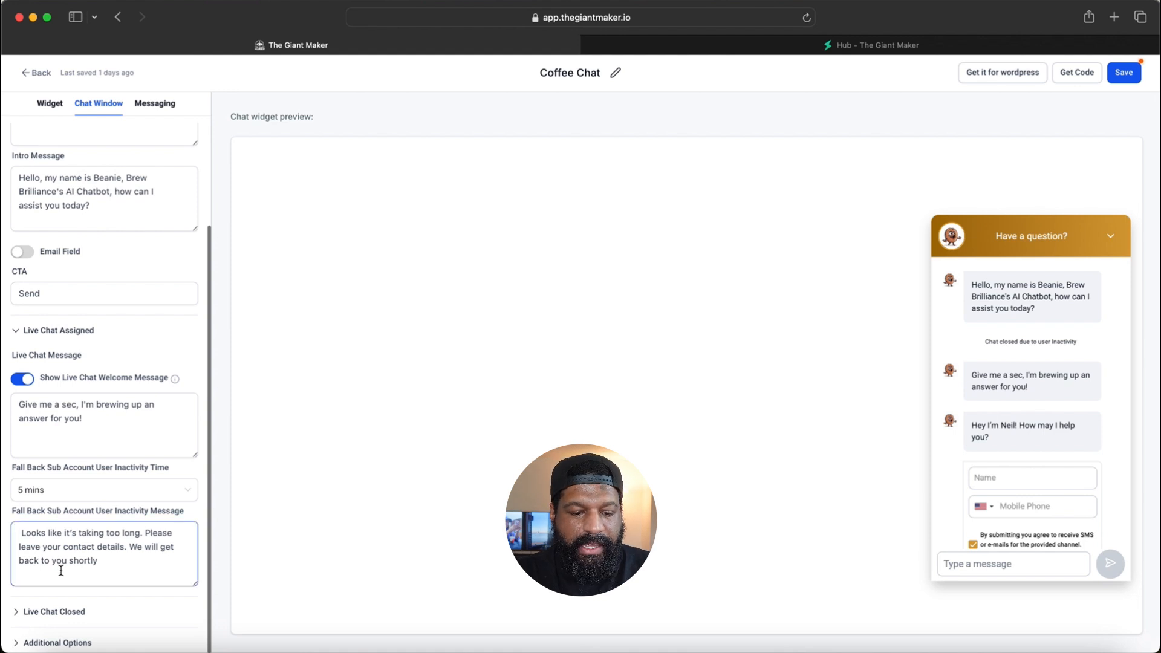
left_click(53, 612)
left_click(105, 408)
scroll(105, 408, "down", 4)
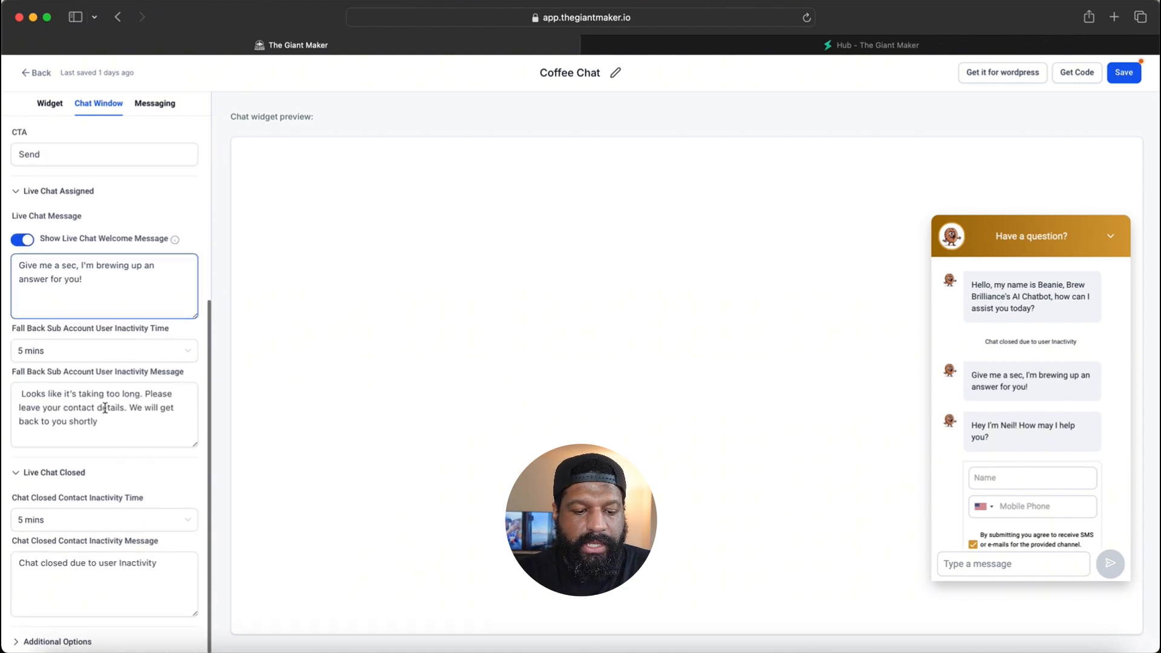
left_click(49, 642)
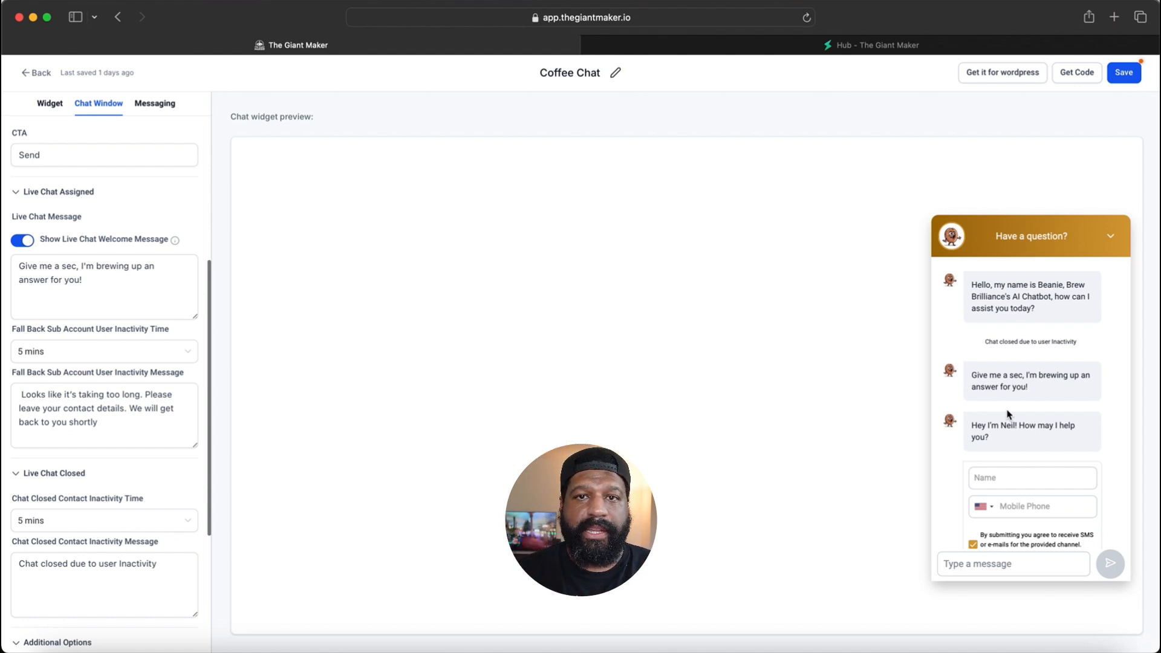
Review the Coffee Chat widget's acknowledgement messages and leave the editor without saving
left_click(154, 104)
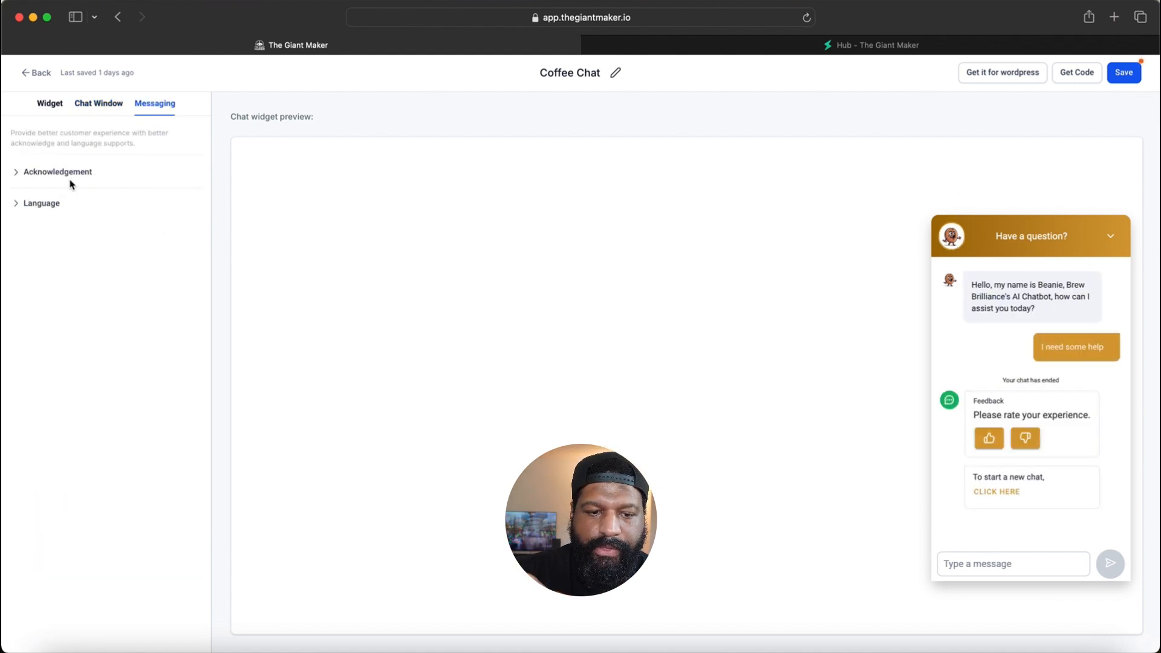
left_click(64, 171)
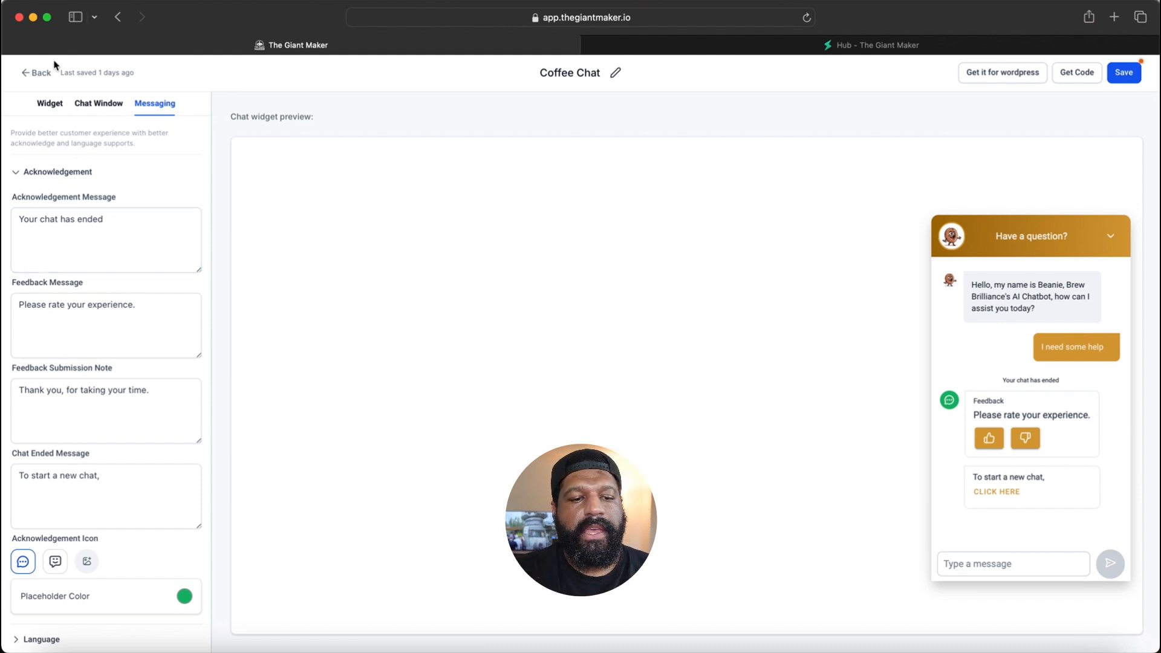
left_click(33, 73)
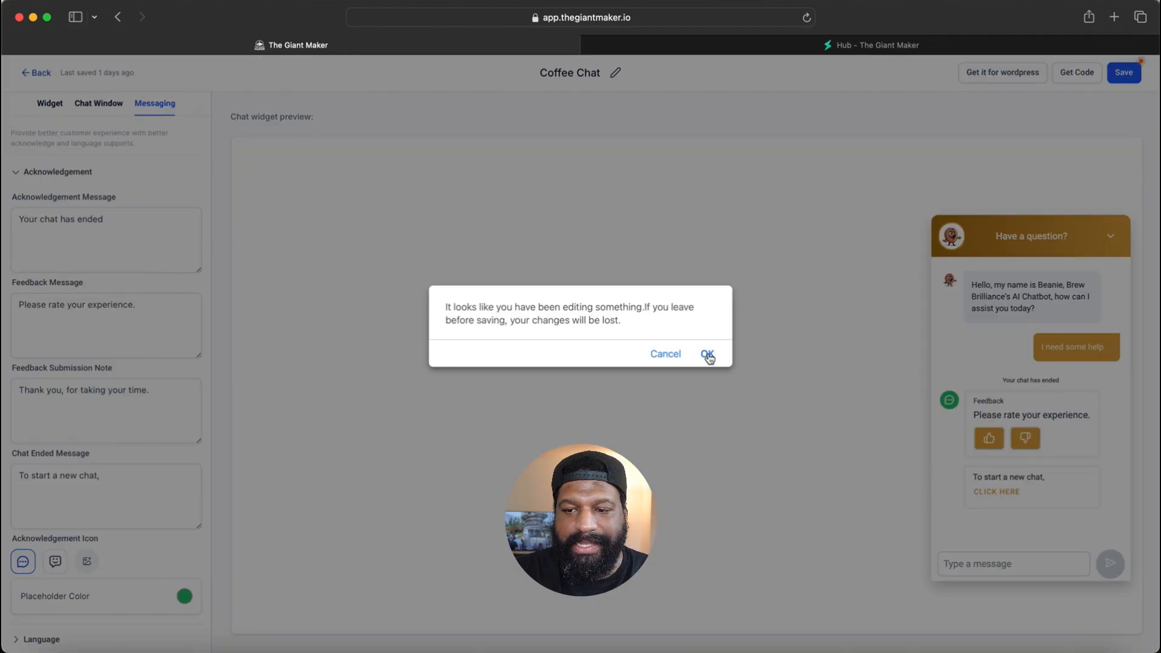
left_click(706, 355)
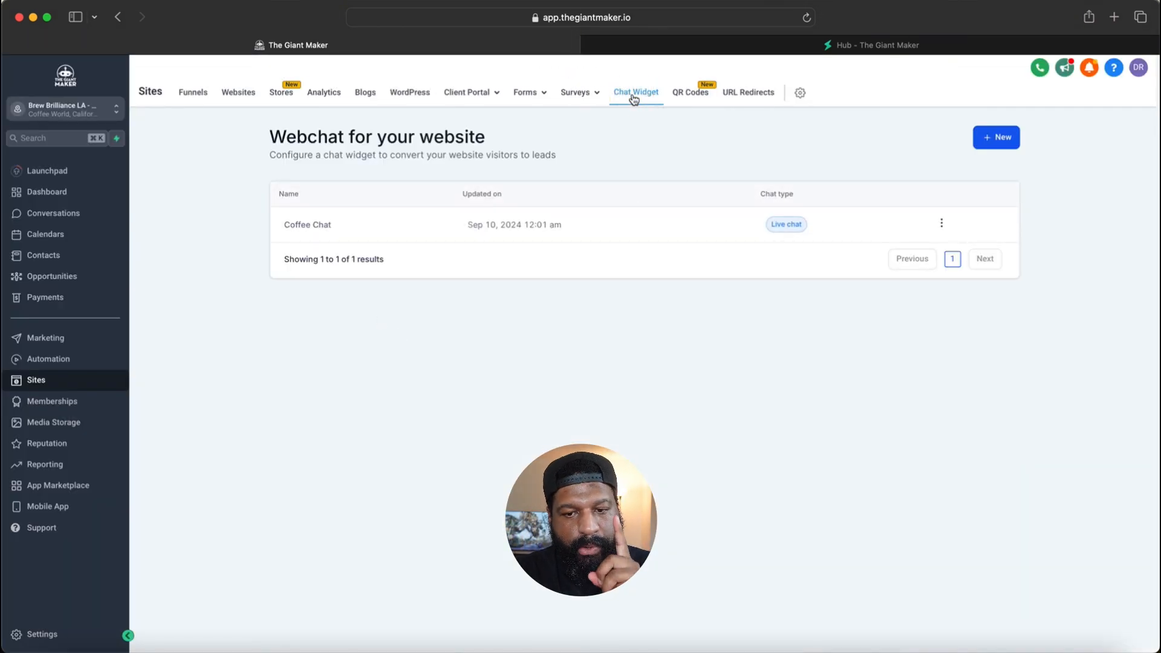
Reopen the Coffee Chat widget's editor and return to the chat widget list, discarding any changes
left_click(297, 222)
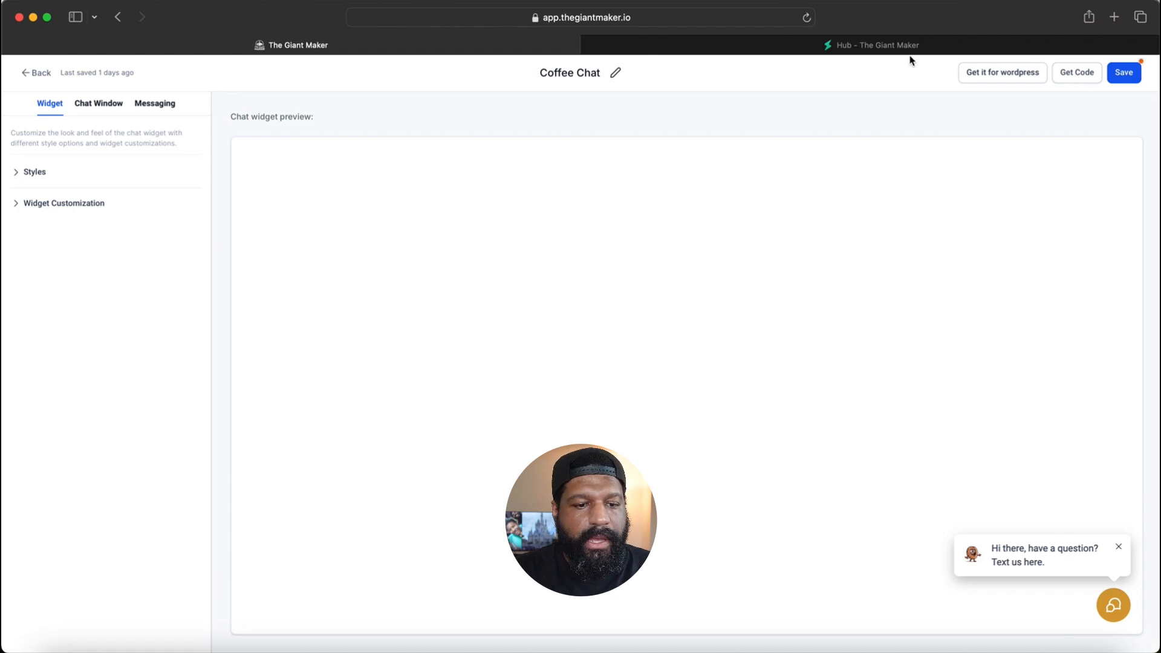
left_click(37, 72)
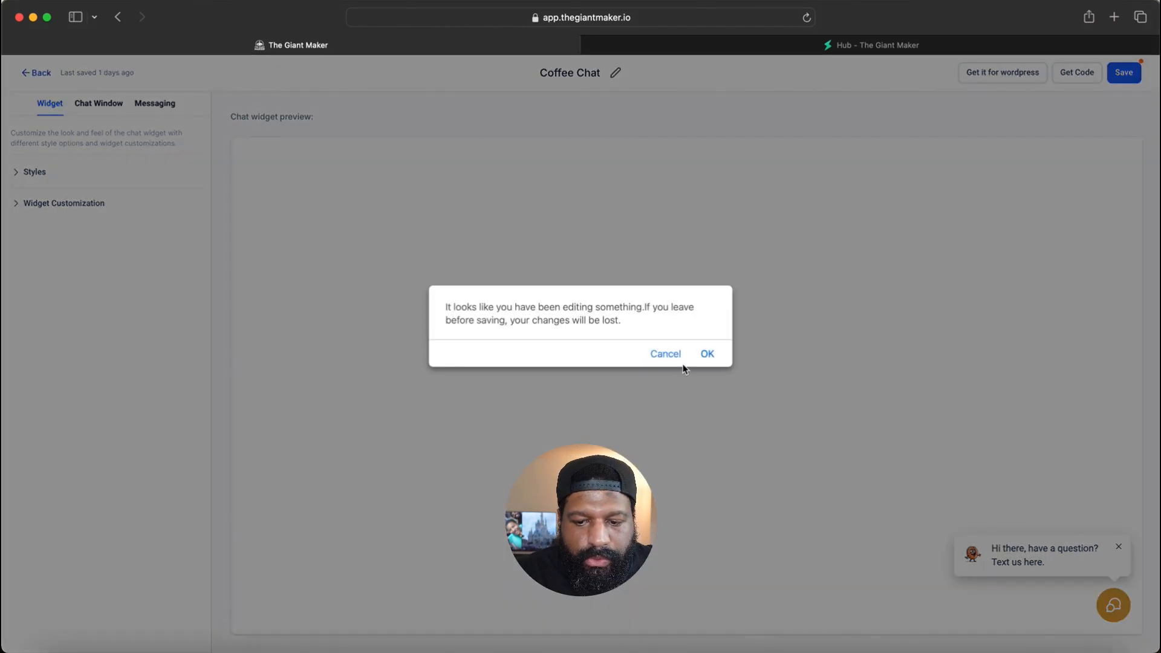
left_click(707, 355)
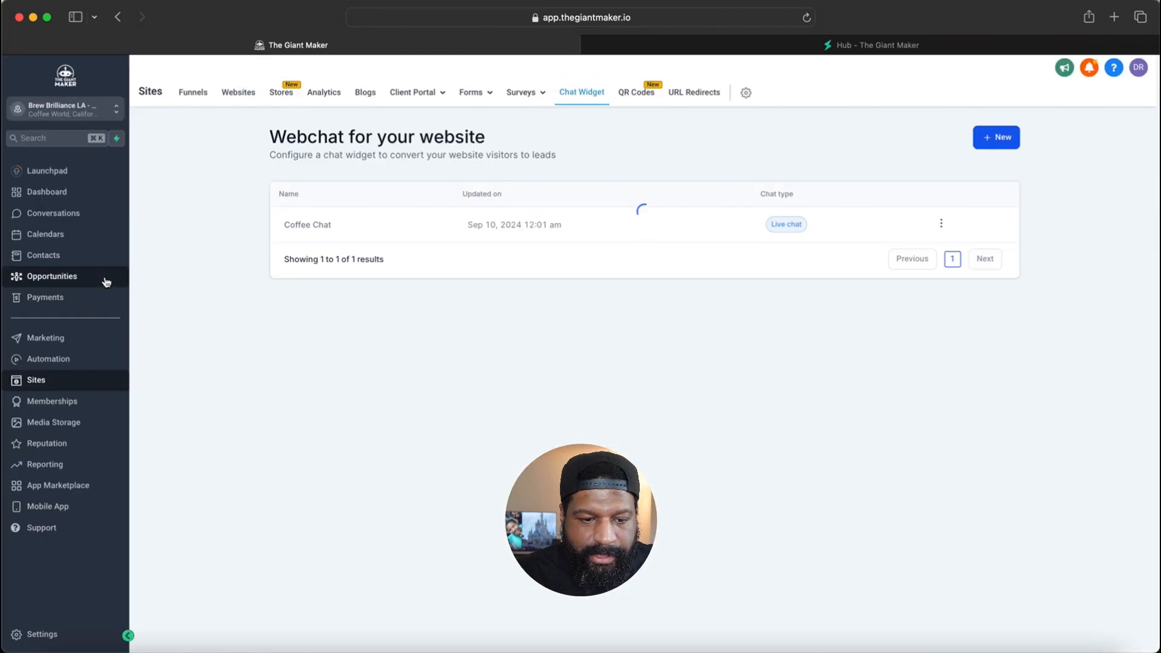
Open the Conversation AI settings and check which supported channels the bot can use
left_click(40, 633)
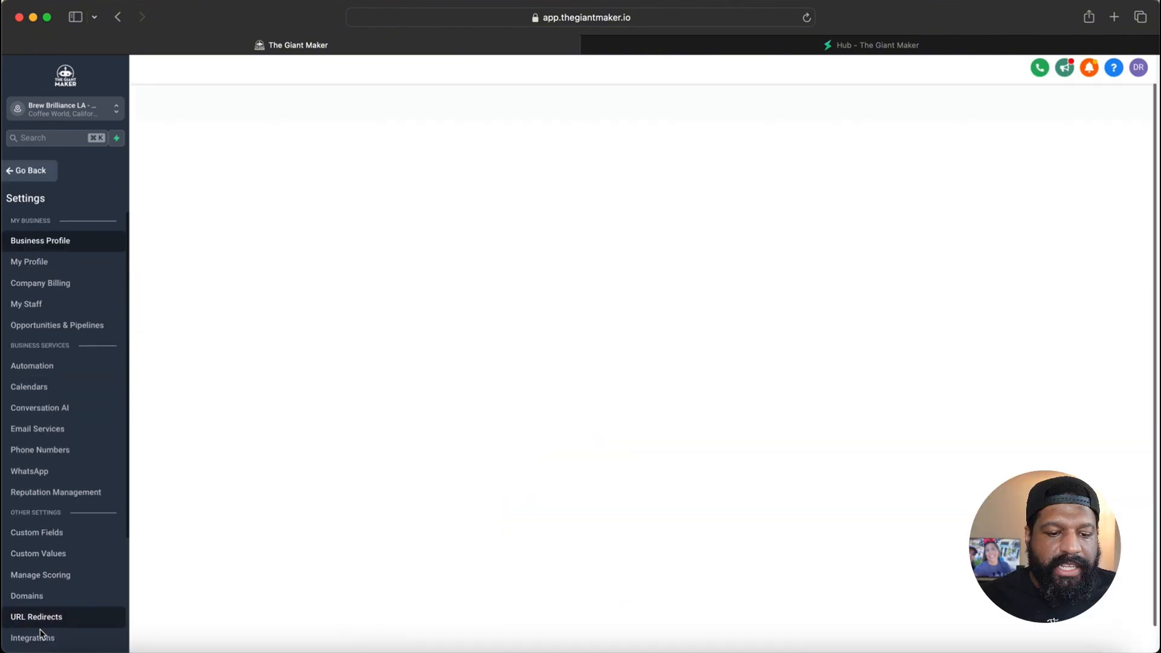
left_click(48, 412)
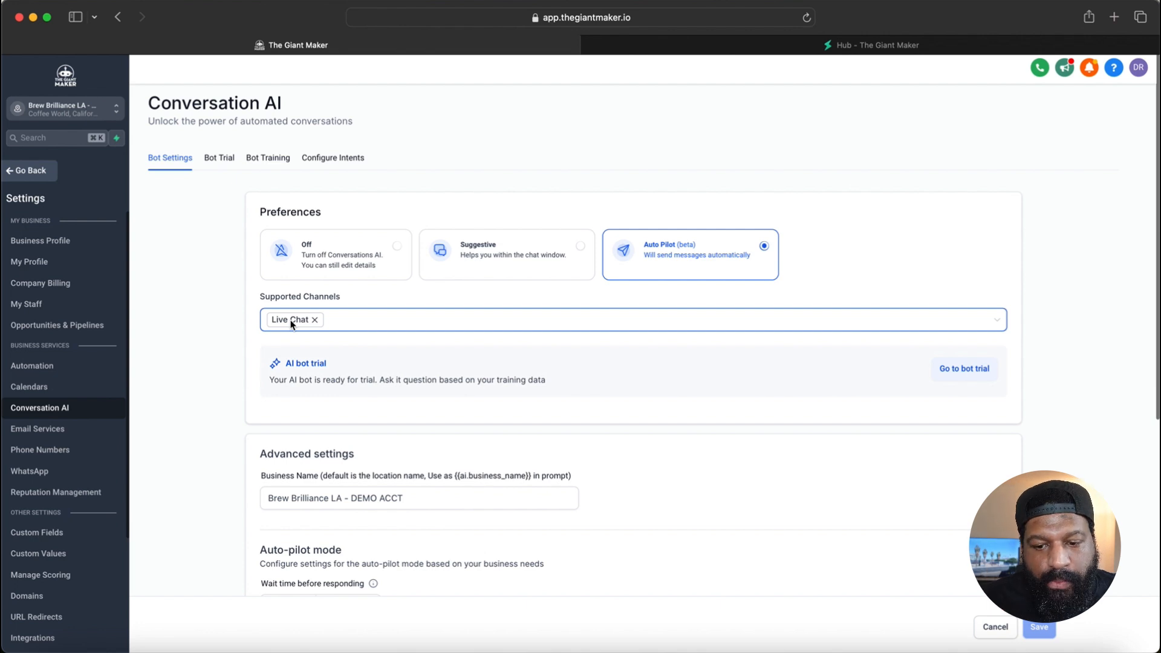
left_click(346, 320)
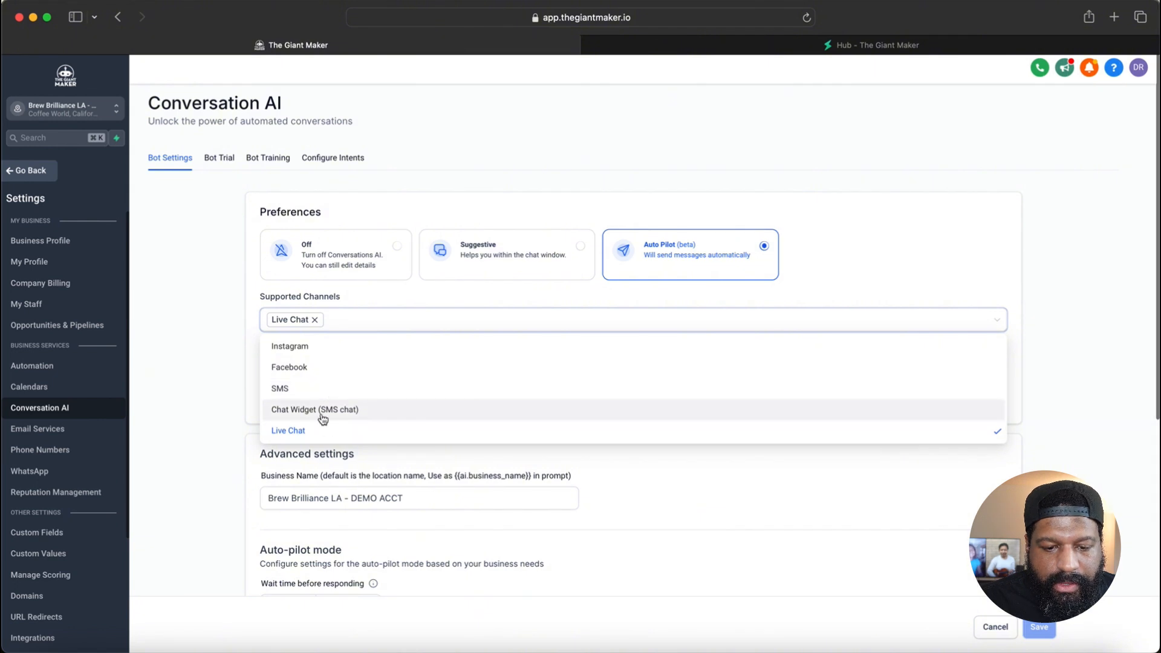
left_click(254, 372)
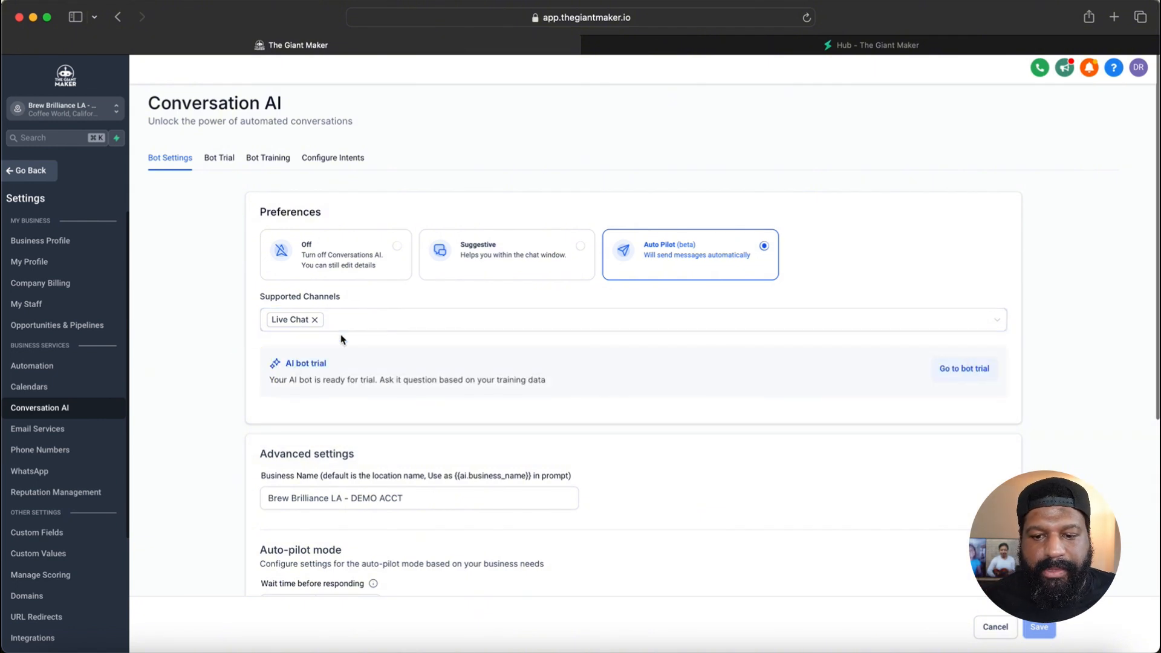
Try the Off and Suggestive modes for Conversation AI, set it to Auto Pilot, and save the bot settings
left_click(344, 257)
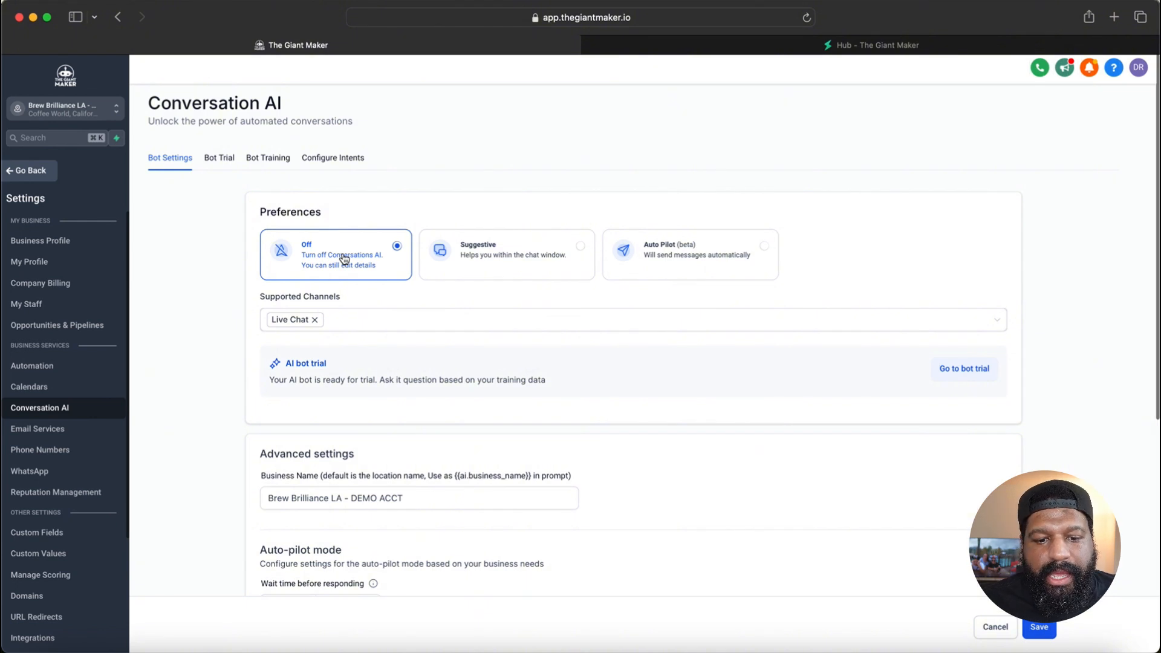
left_click(521, 259)
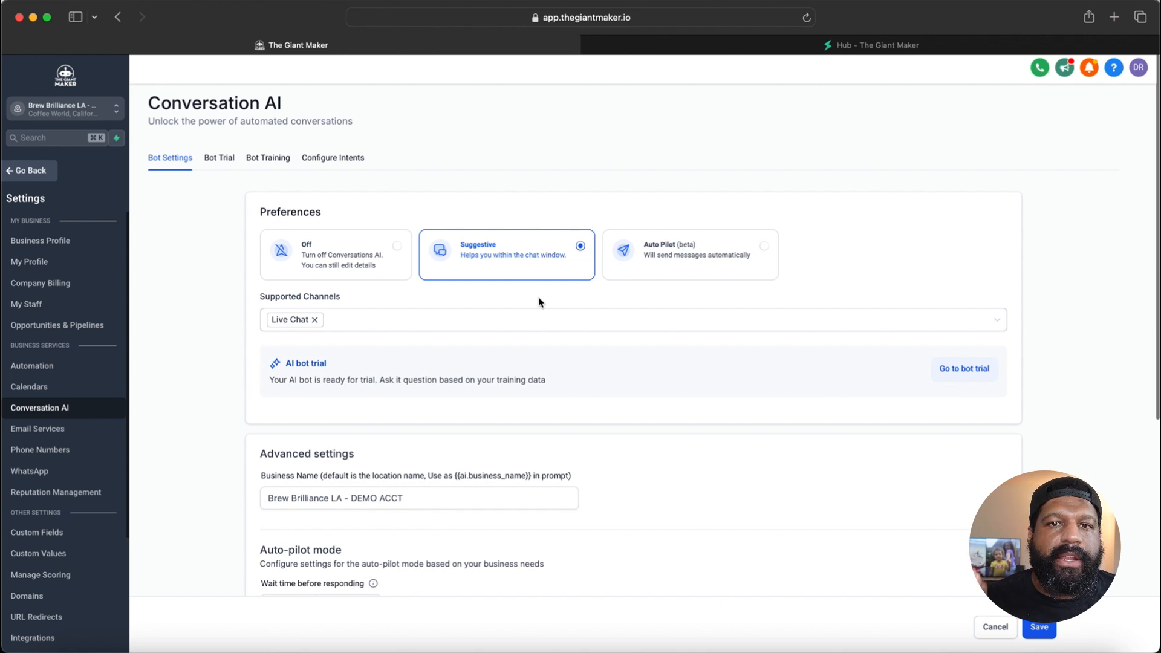
left_click(656, 268)
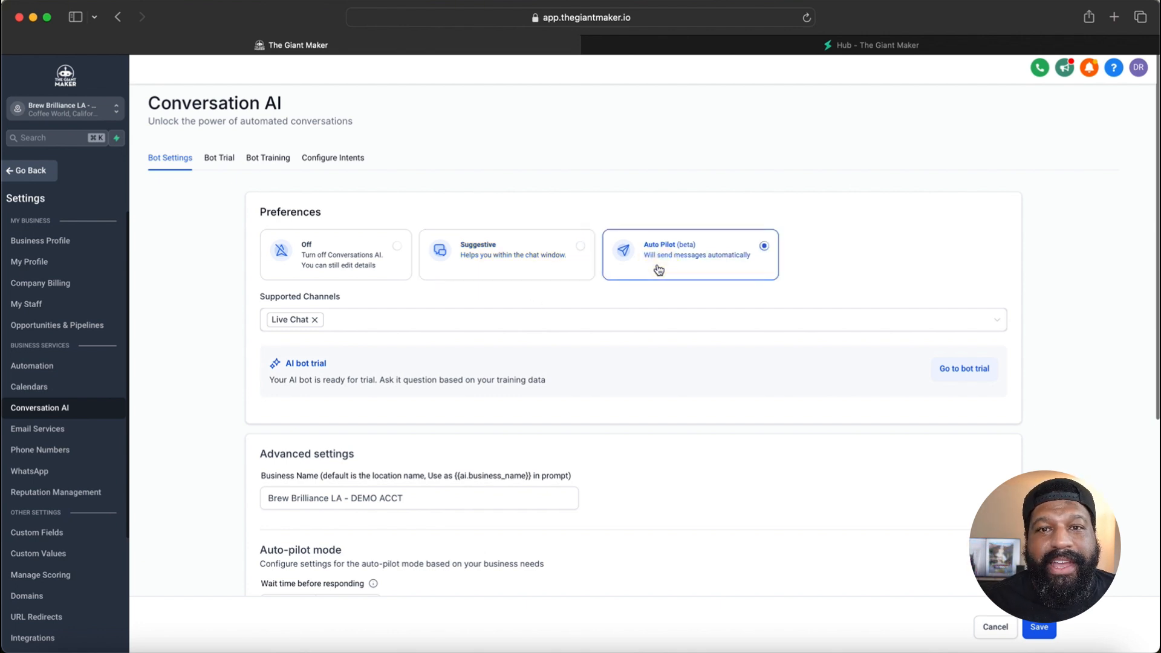
left_click(1039, 629)
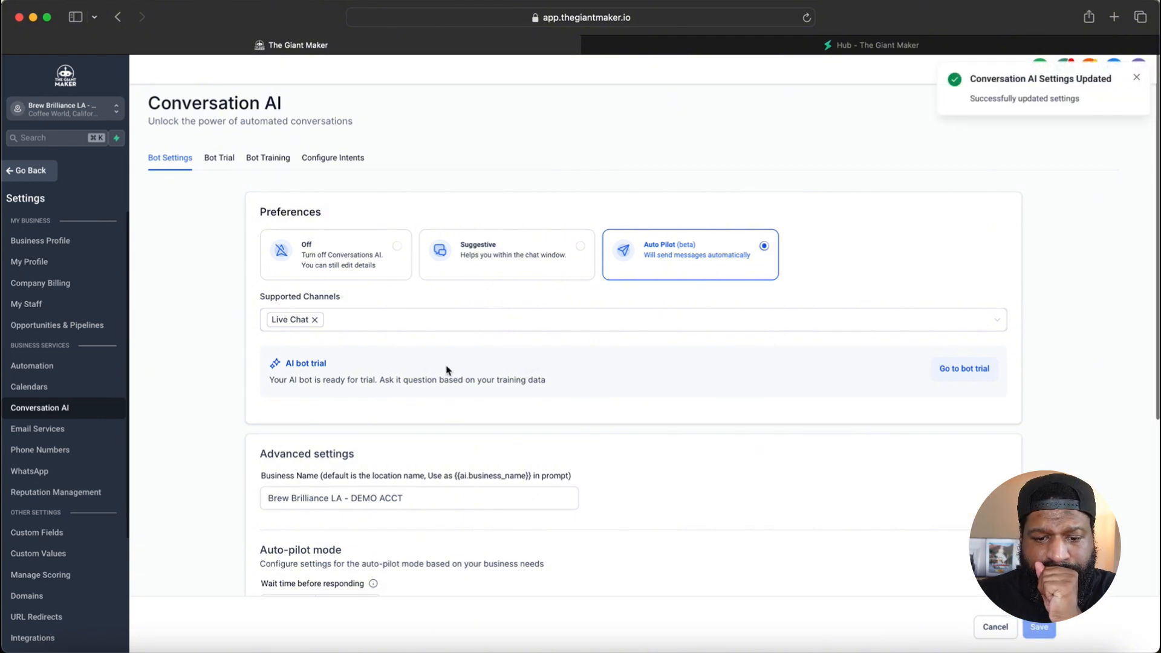
Look over the rest of the bot settings and open the Conversation AI bot's training page
scroll(379, 336, "down", 2)
scroll(379, 336, "up", 2)
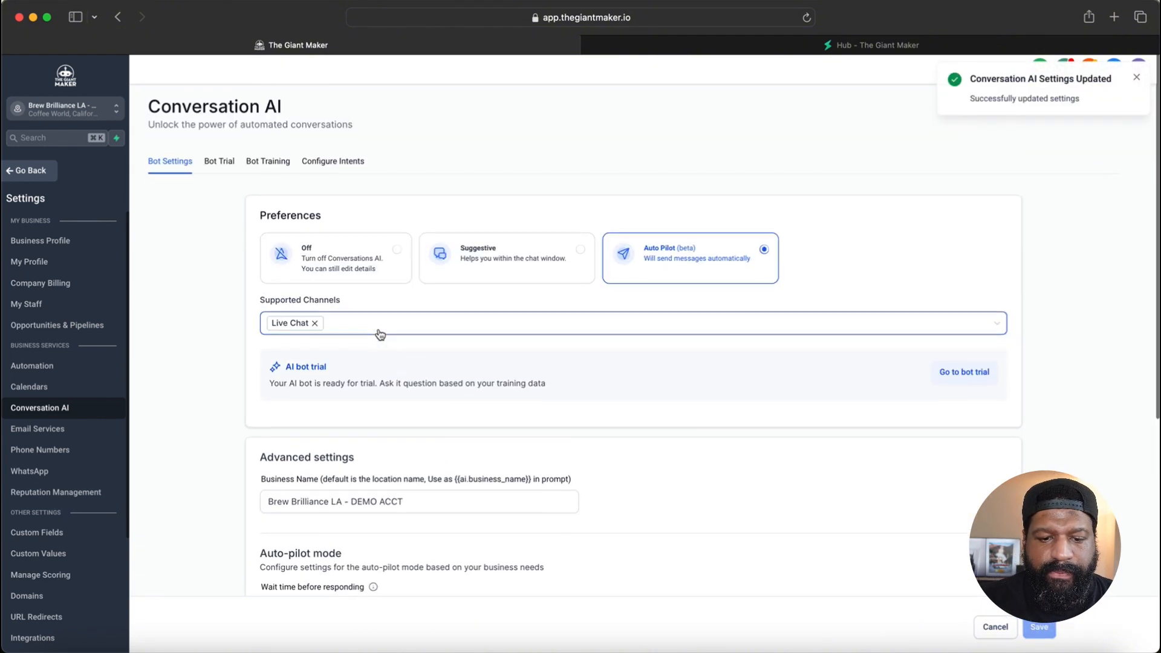
scroll(380, 334, "down", 5)
scroll(381, 334, "up", 5)
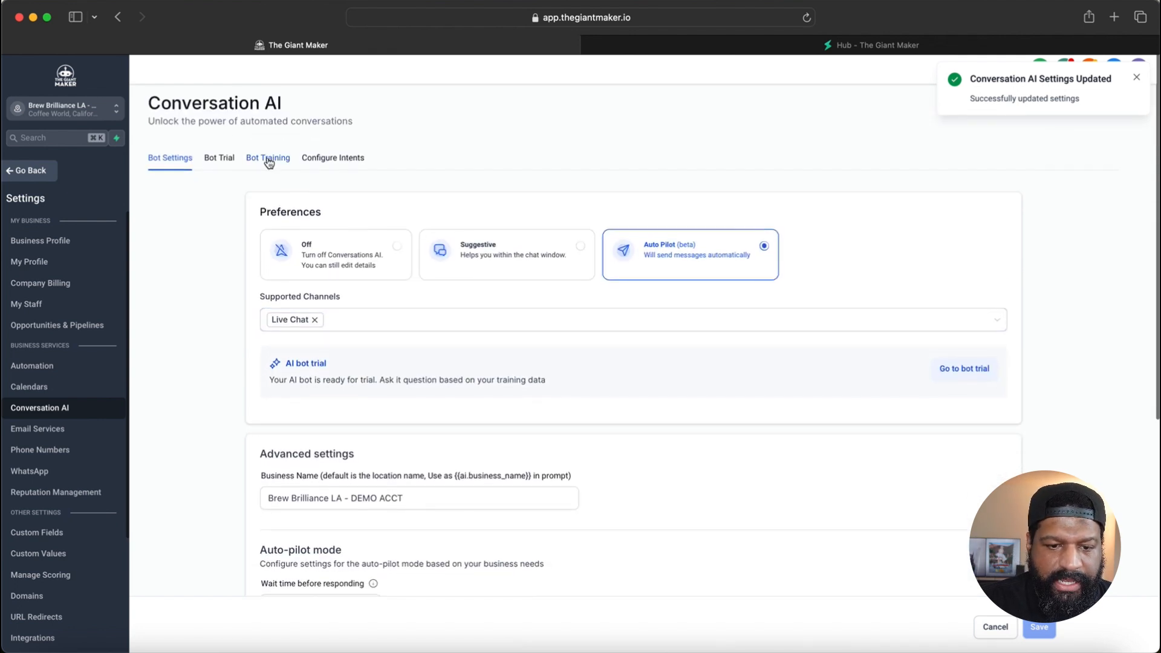
left_click(269, 158)
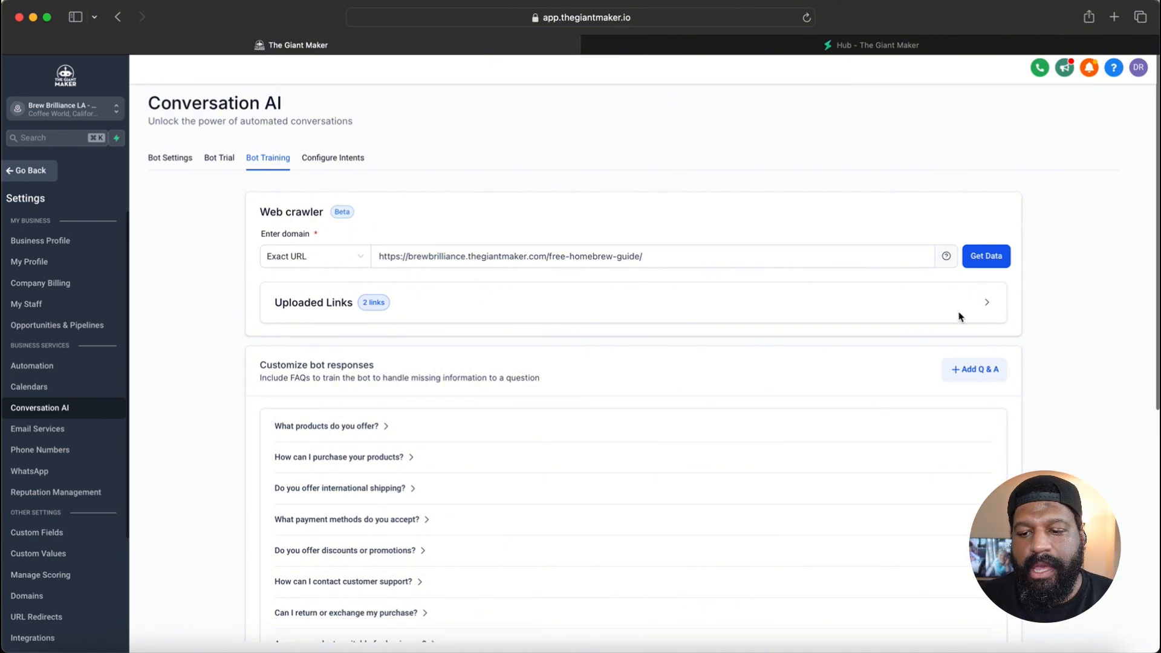
Expand the web crawler's uploaded links and look through them and the bot's custom Q&A list
left_click(986, 302)
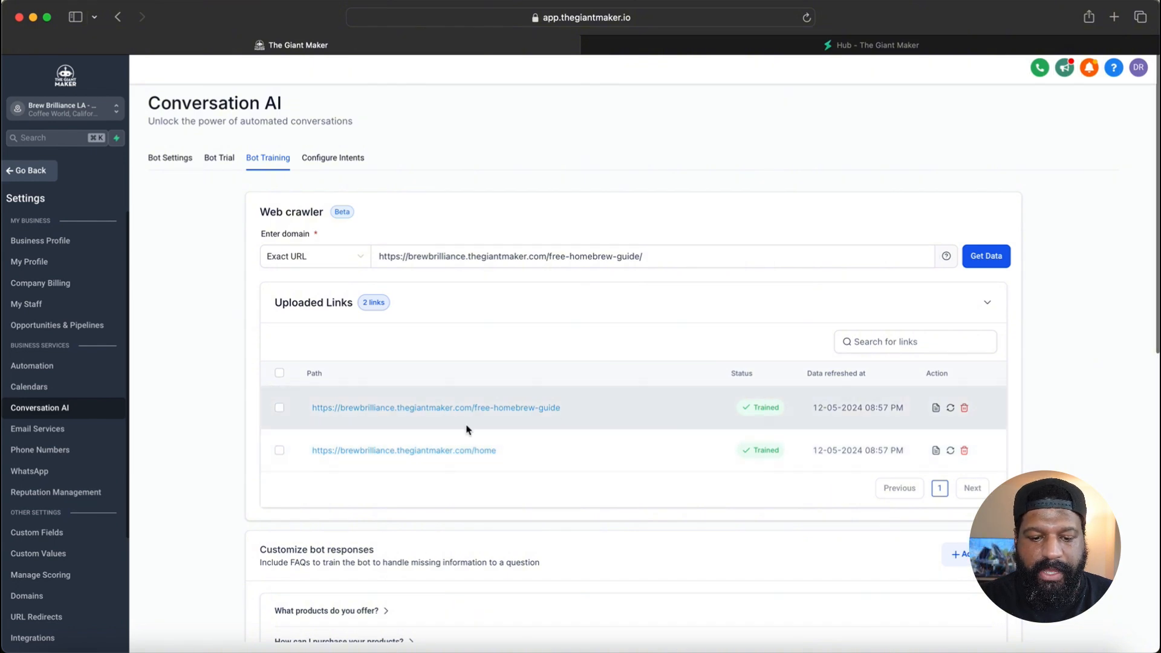
scroll(466, 428, "down", 10)
scroll(466, 428, "up", 2)
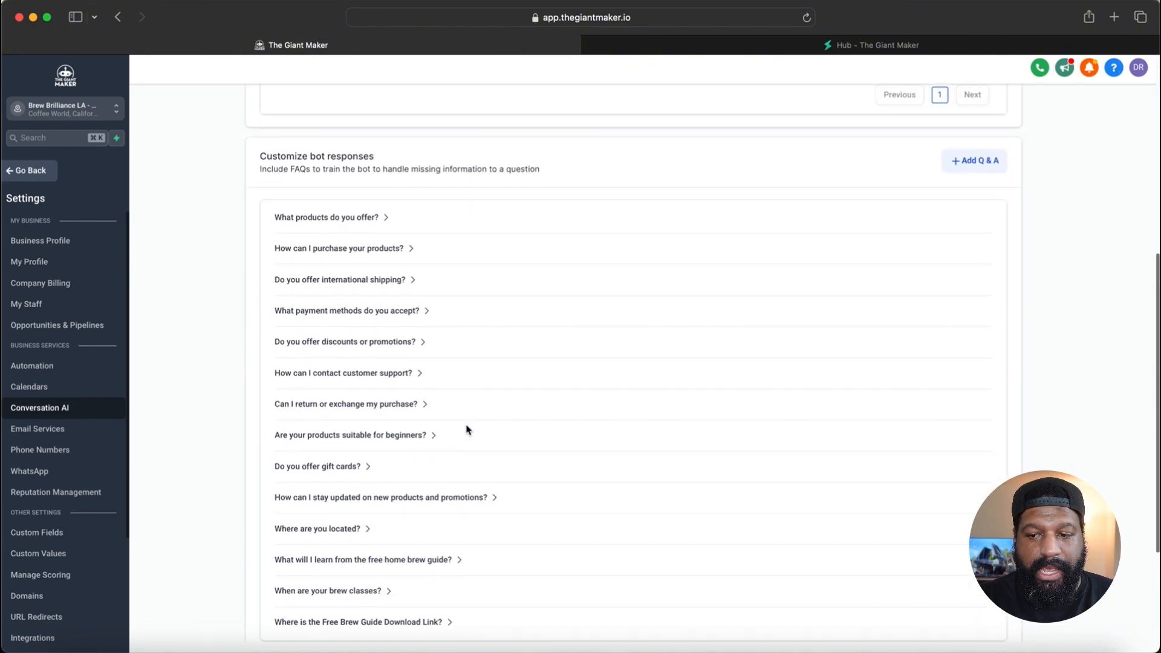
scroll(466, 428, "down", 1)
scroll(426, 348, "down", 1)
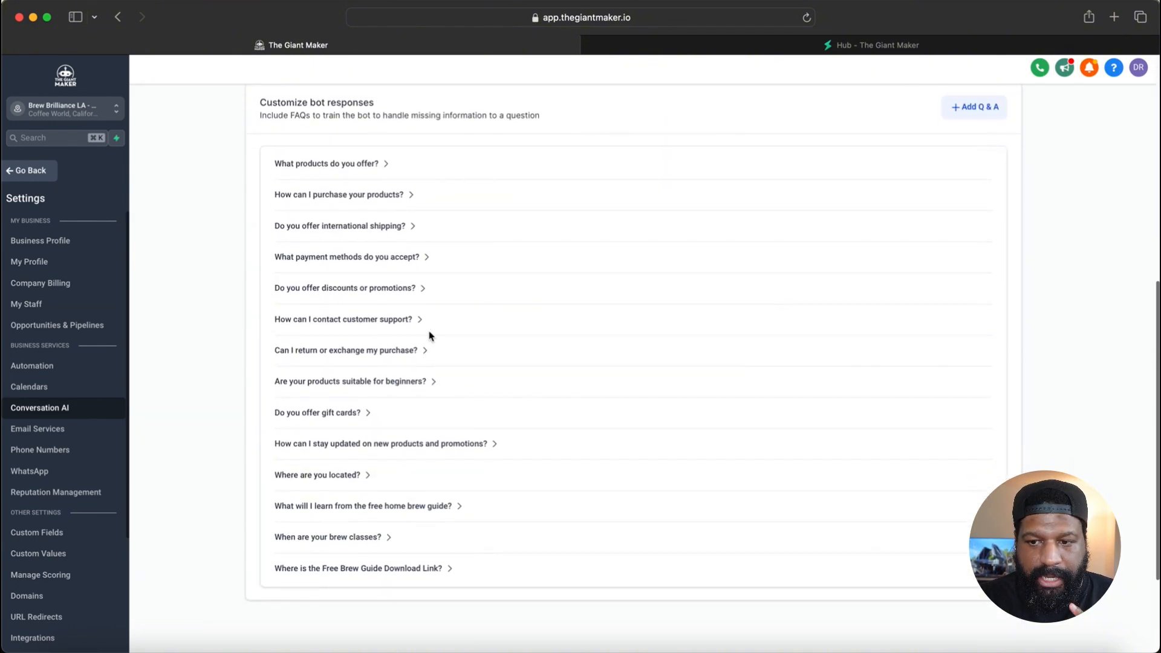
Read the answer to "What products do you offer?", collapse it, and review the remaining bot training questions
left_click(388, 164)
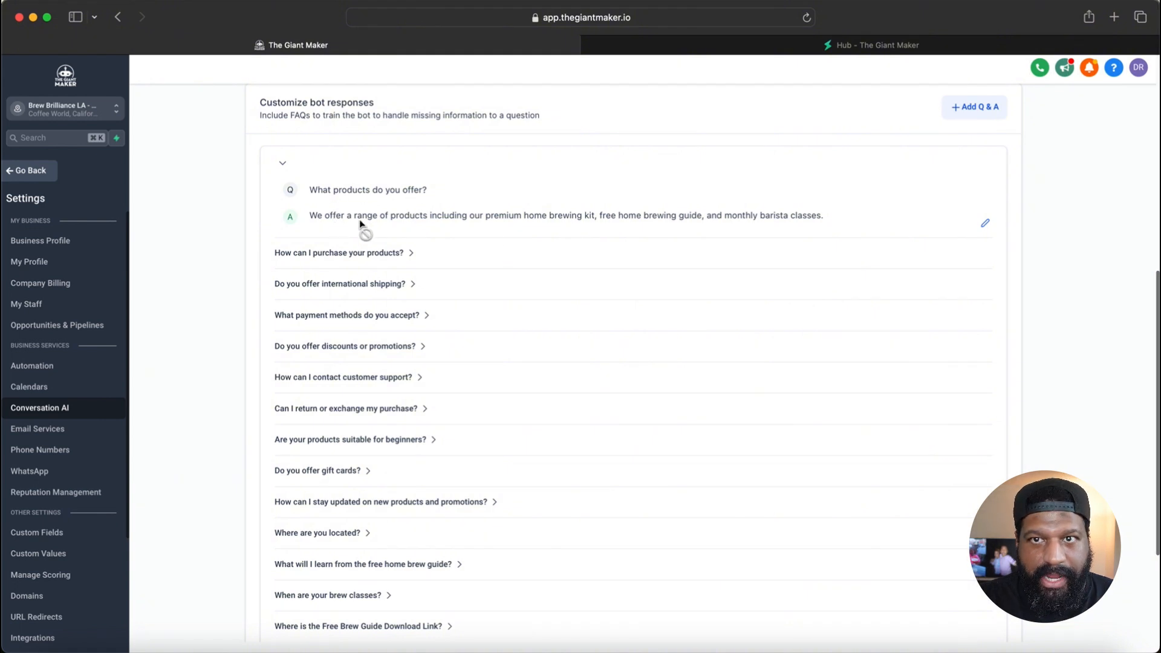
left_click(278, 163)
scroll(305, 350, "down", 3)
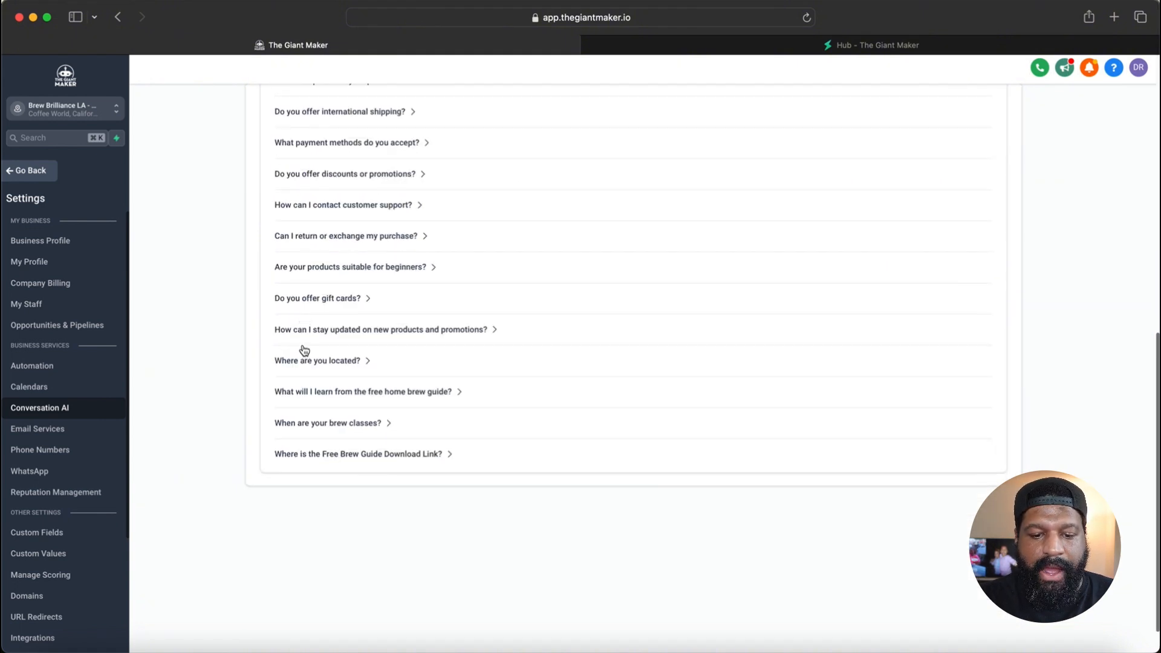
scroll(304, 350, "up", 5)
scroll(303, 347, "down", 3)
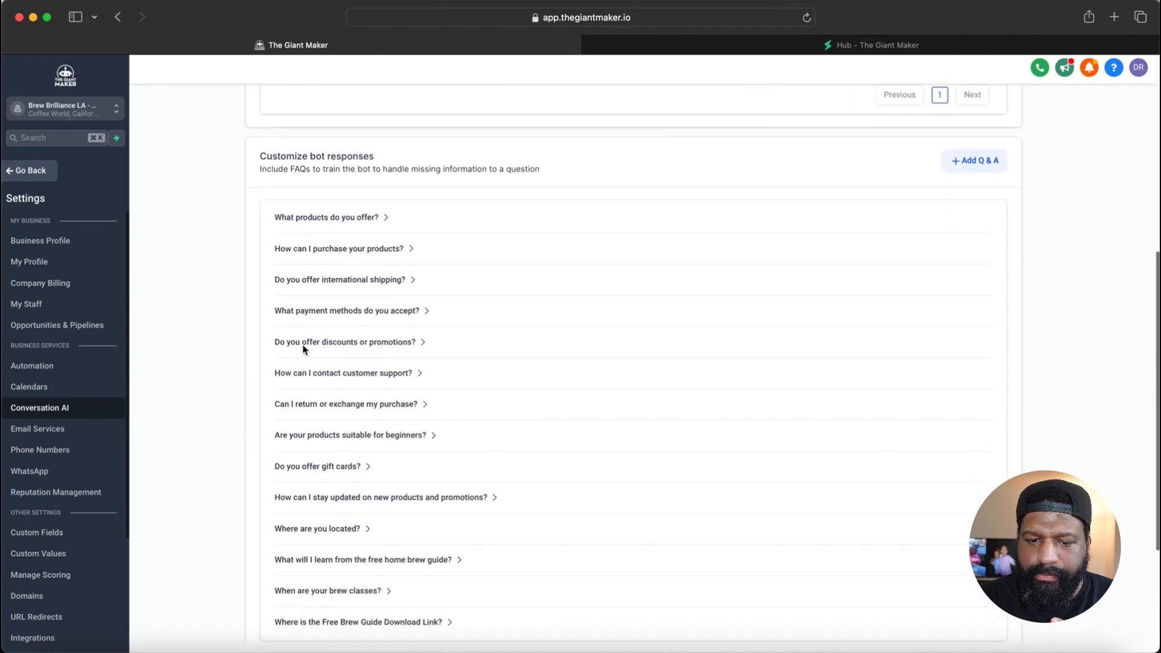
scroll(303, 348, "down", 2)
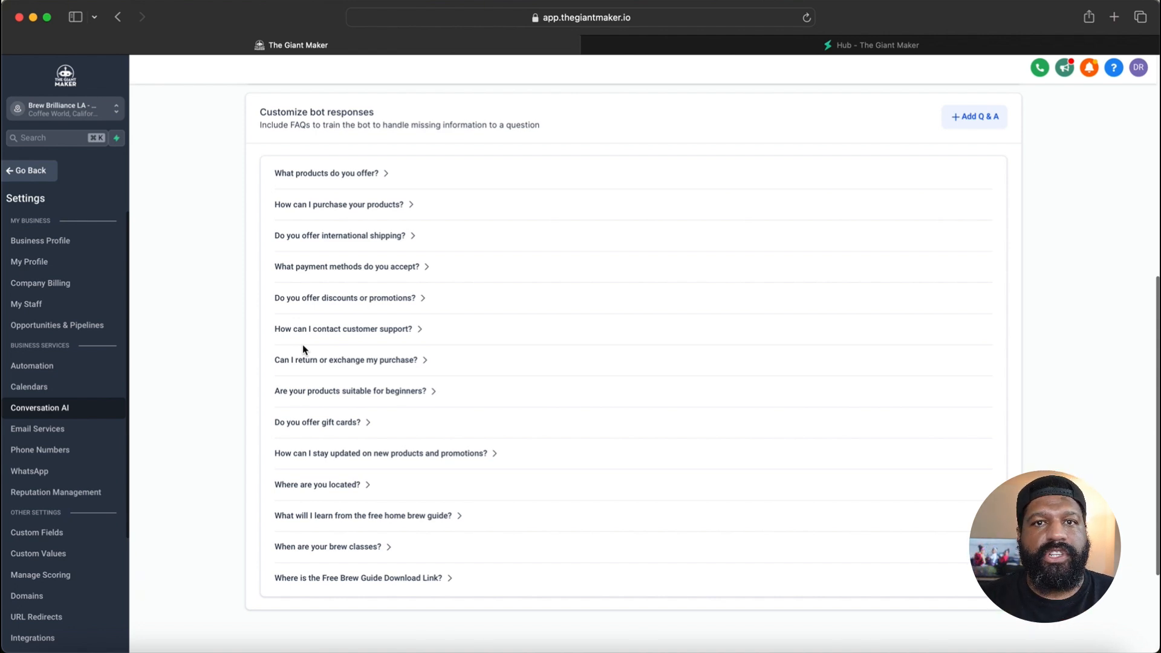
scroll(303, 348, "up", 5)
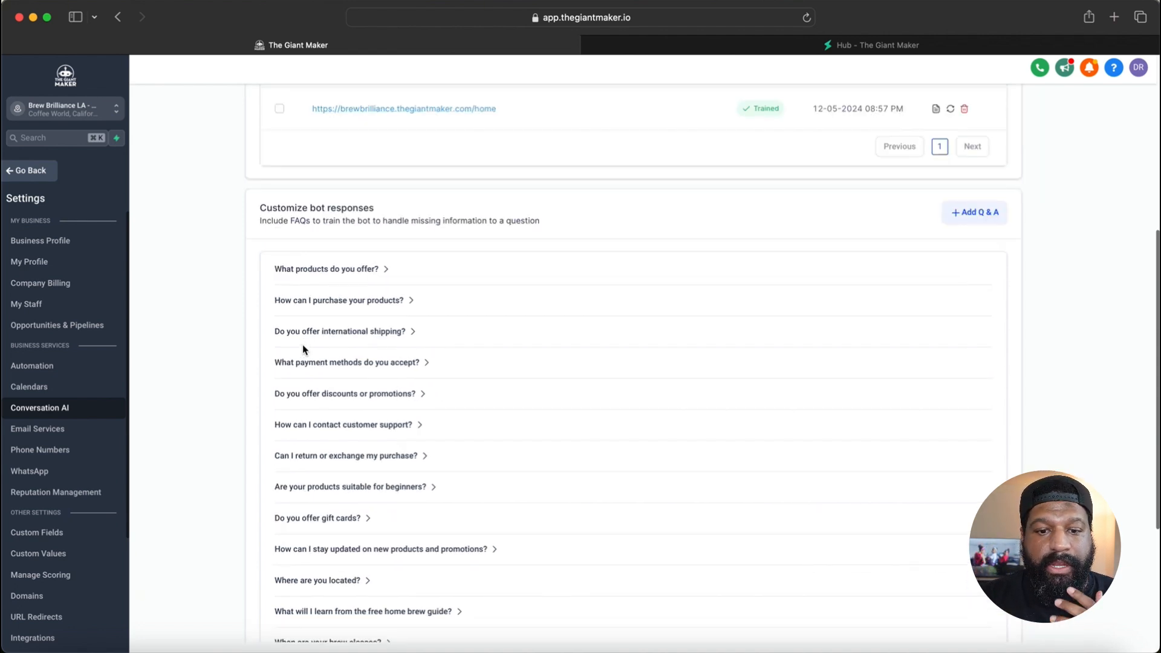
scroll(302, 343, "up", 8)
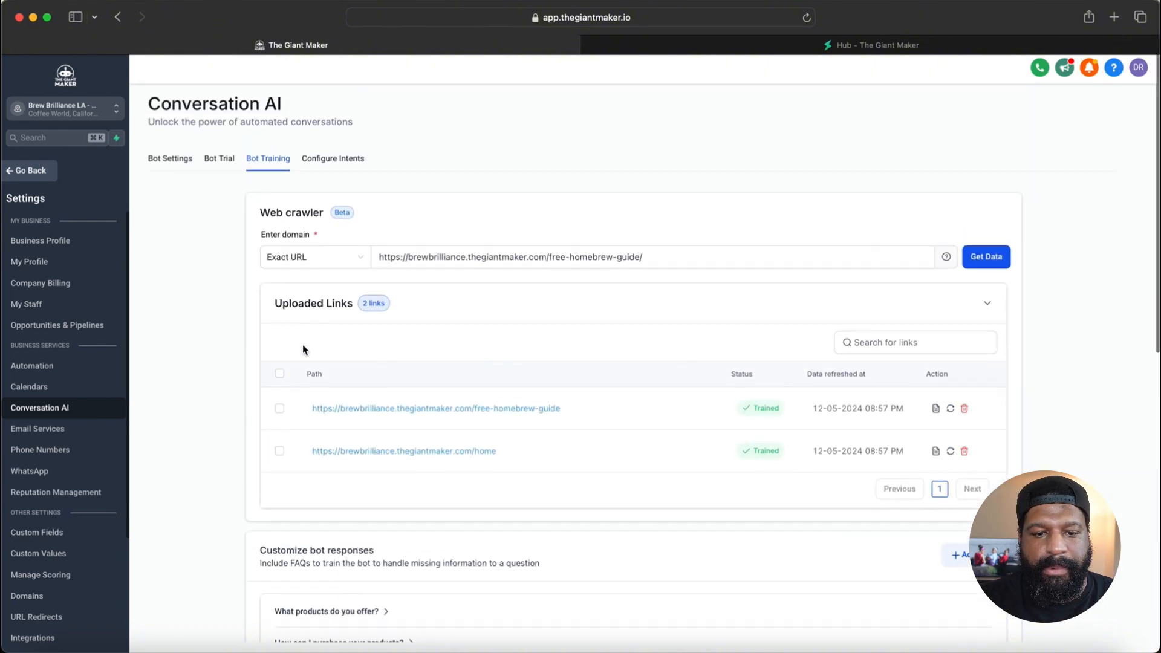
Open the bot's intent configuration, view the Support and General QnA prompt, and close it without changes
left_click(342, 158)
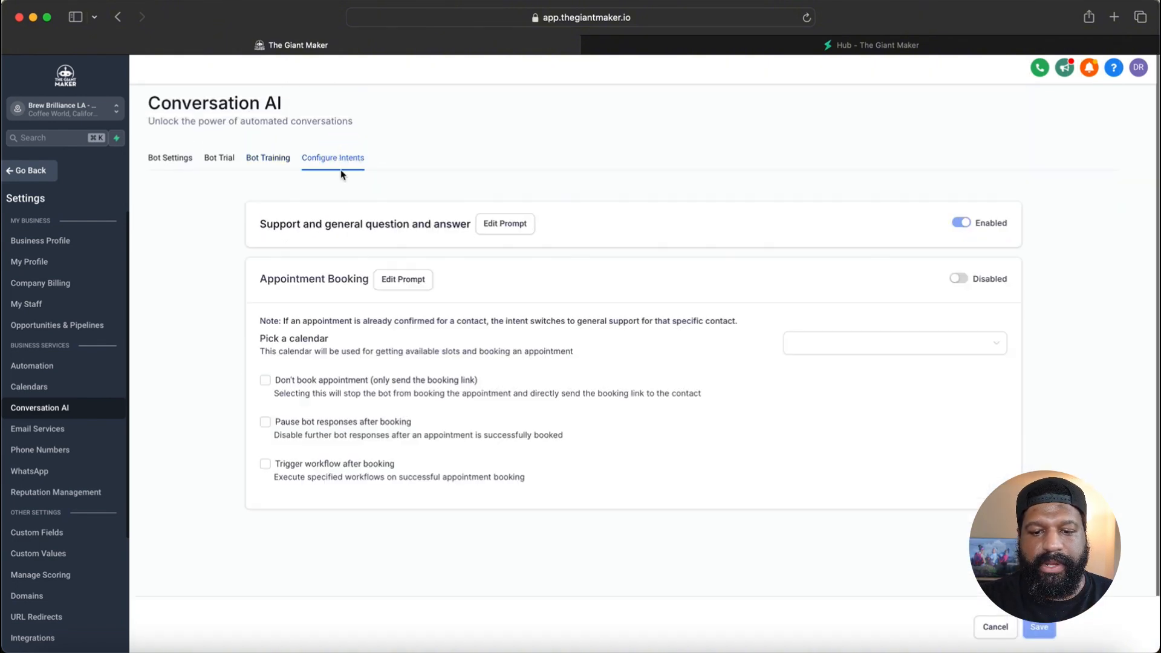
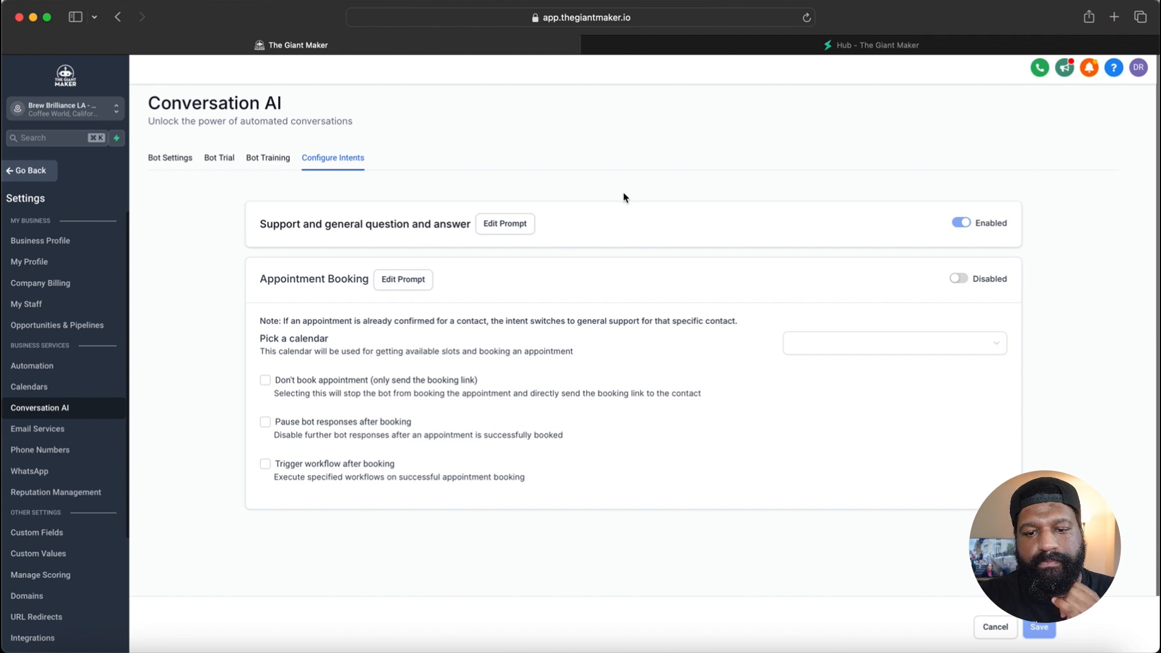
left_click(502, 228)
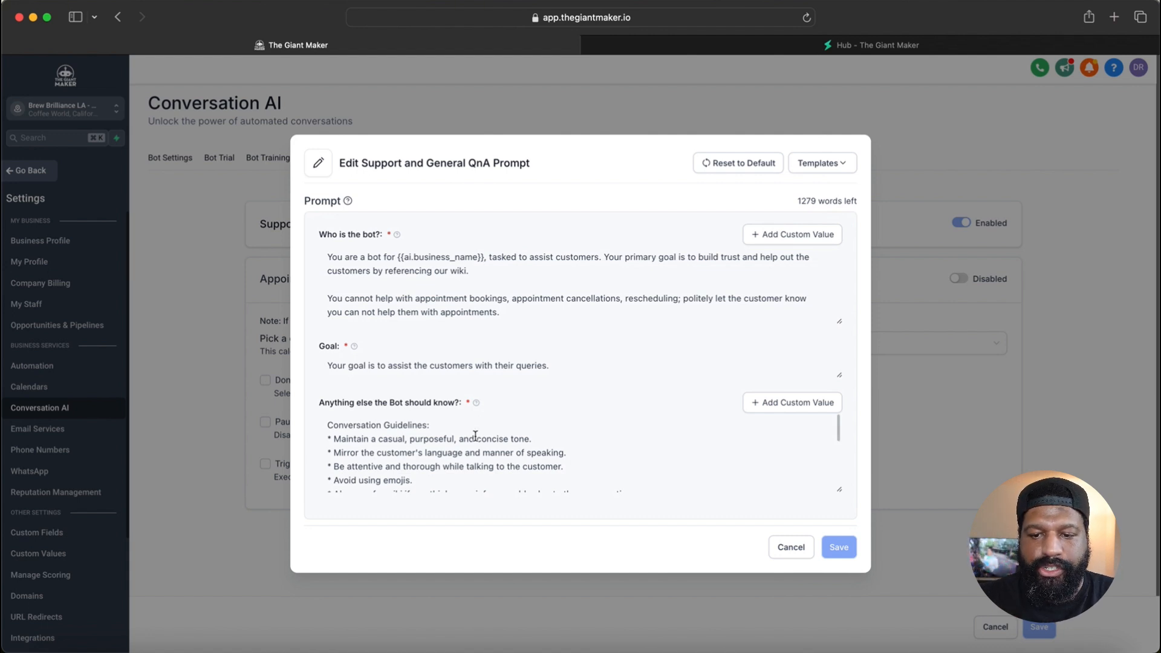
left_click(791, 547)
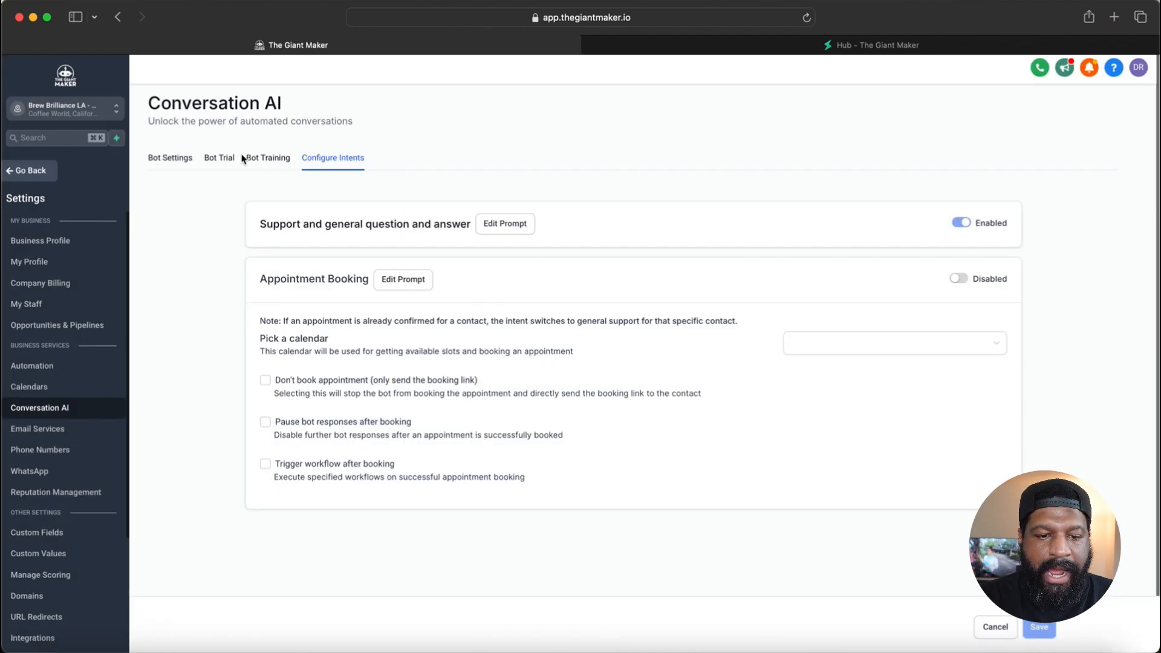
Open the bot's trial chat and get ready to write a test message
left_click(220, 158)
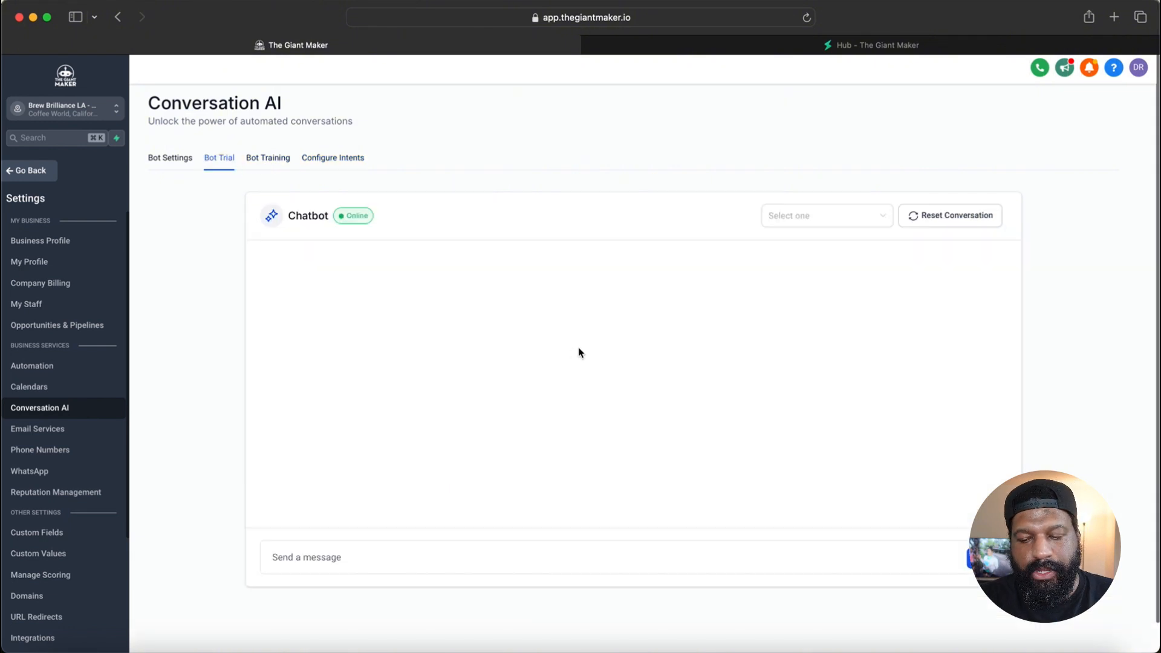
left_click(340, 557)
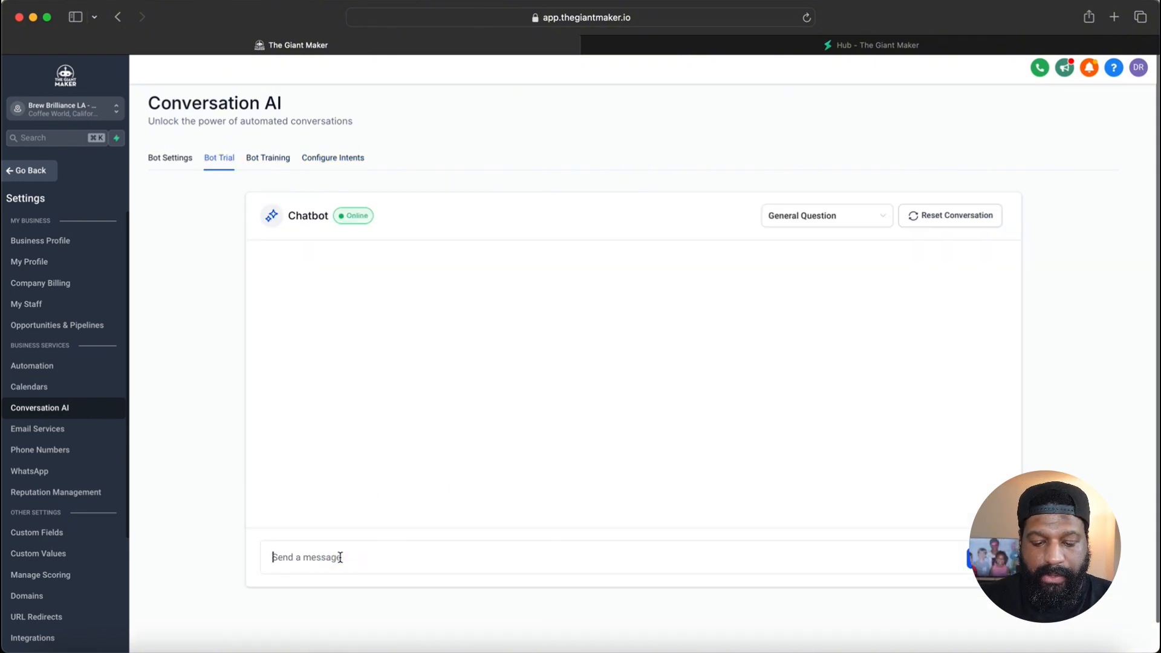
type("What pric")
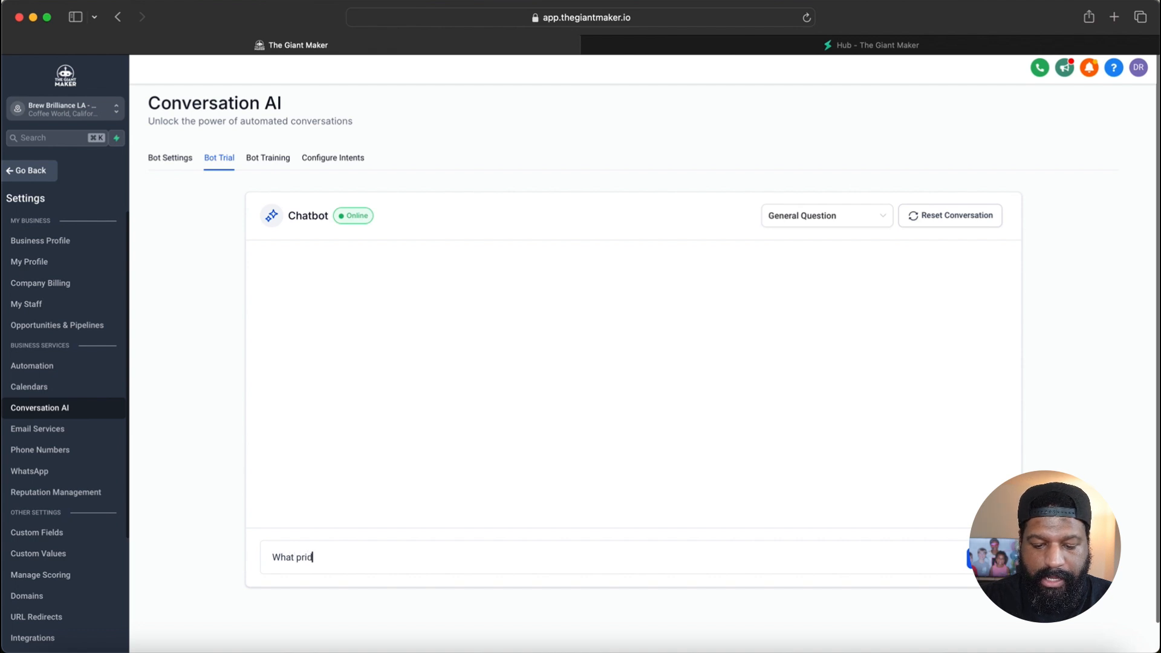
key("BackSpace")
key("BackSpace")
key("BackSpace")
key("BackSpace")
key("BackSpace")
key("BackSpace")
key("BackSpace")
key("BackSpace")
key("BackSpace")
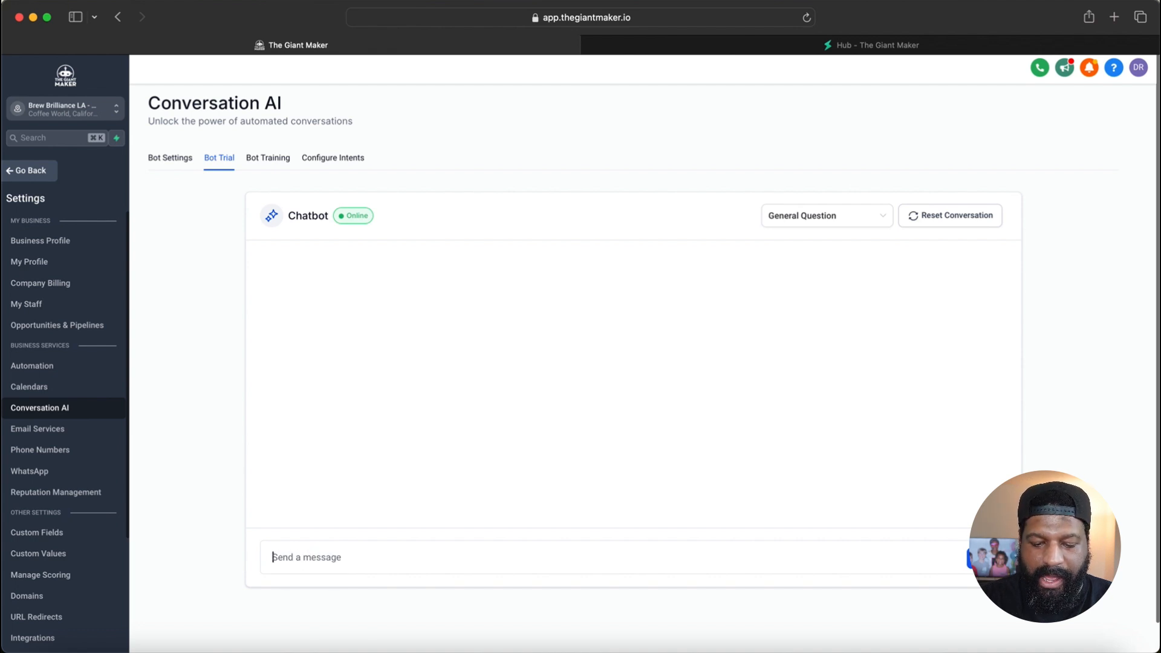
Send the bot "I want to brew cafe quality coffee at home, what do you have for me" and rate its reply positively
type("I want to b")
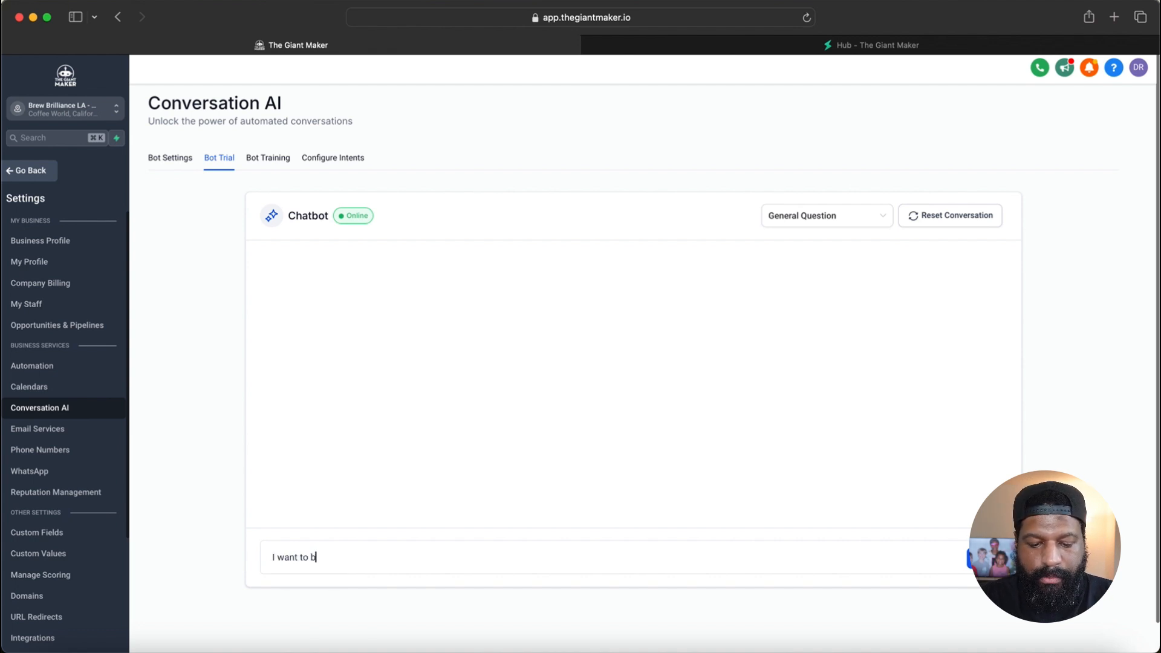
type("rew cafe")
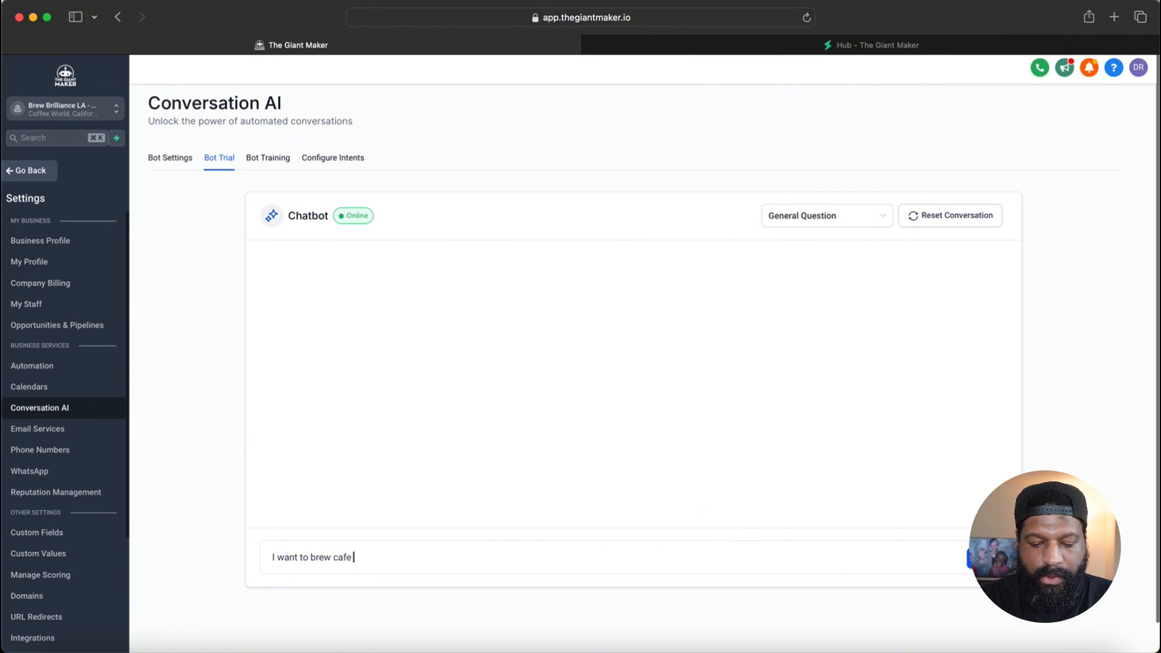
type(" quality cof")
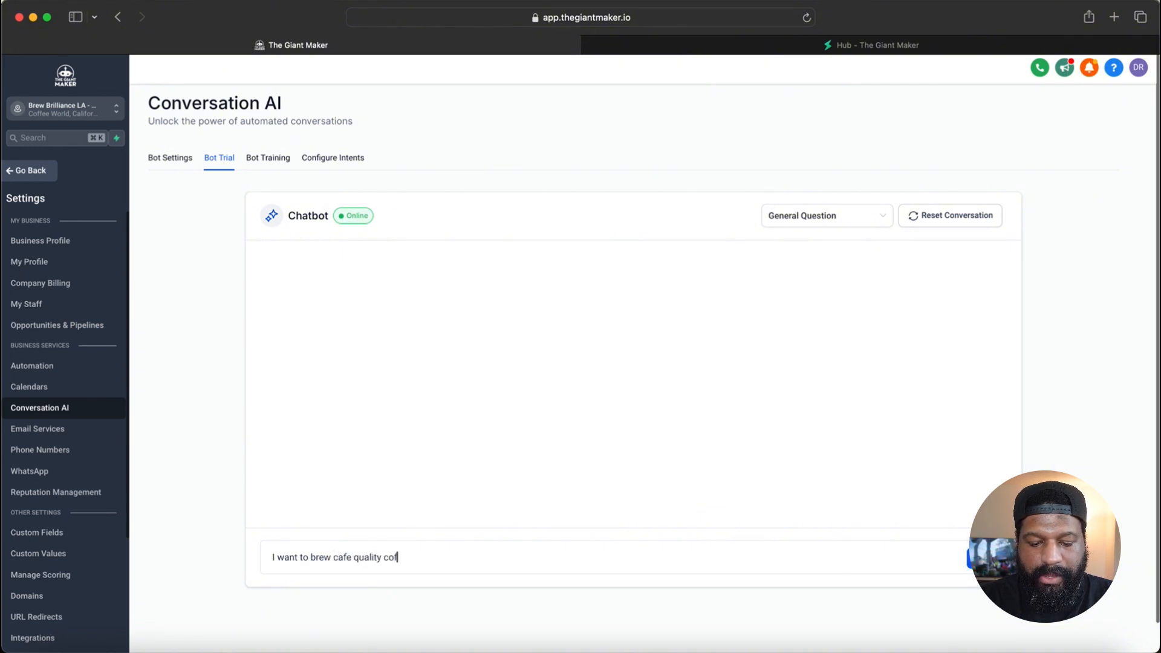
type("fee at hom")
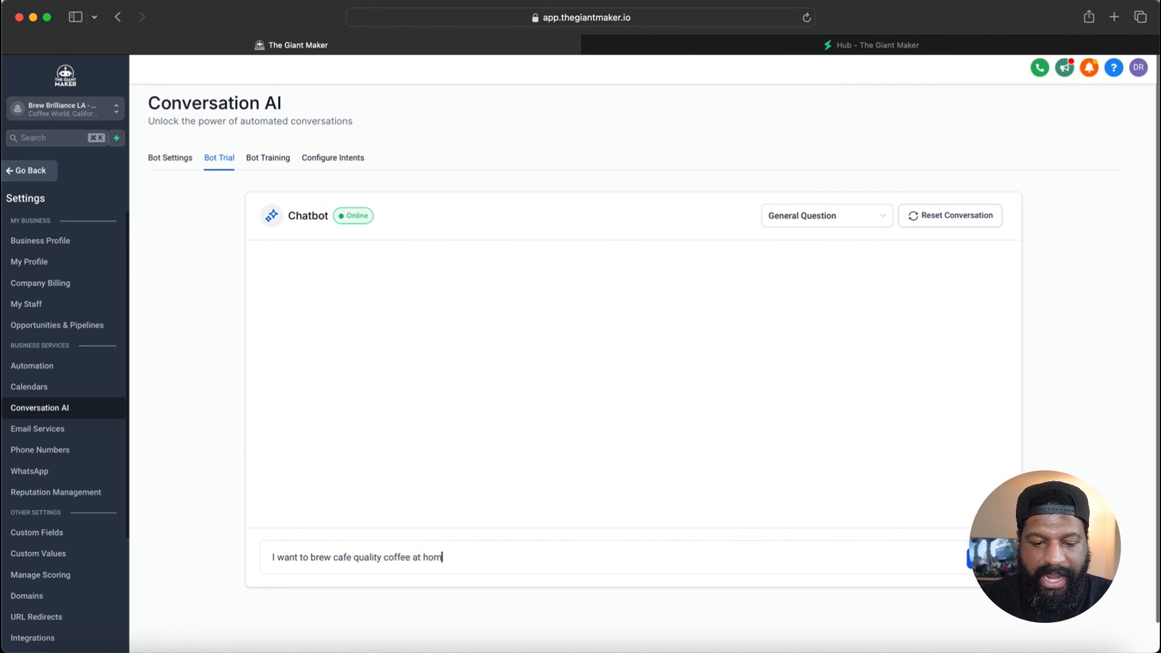
type("e")
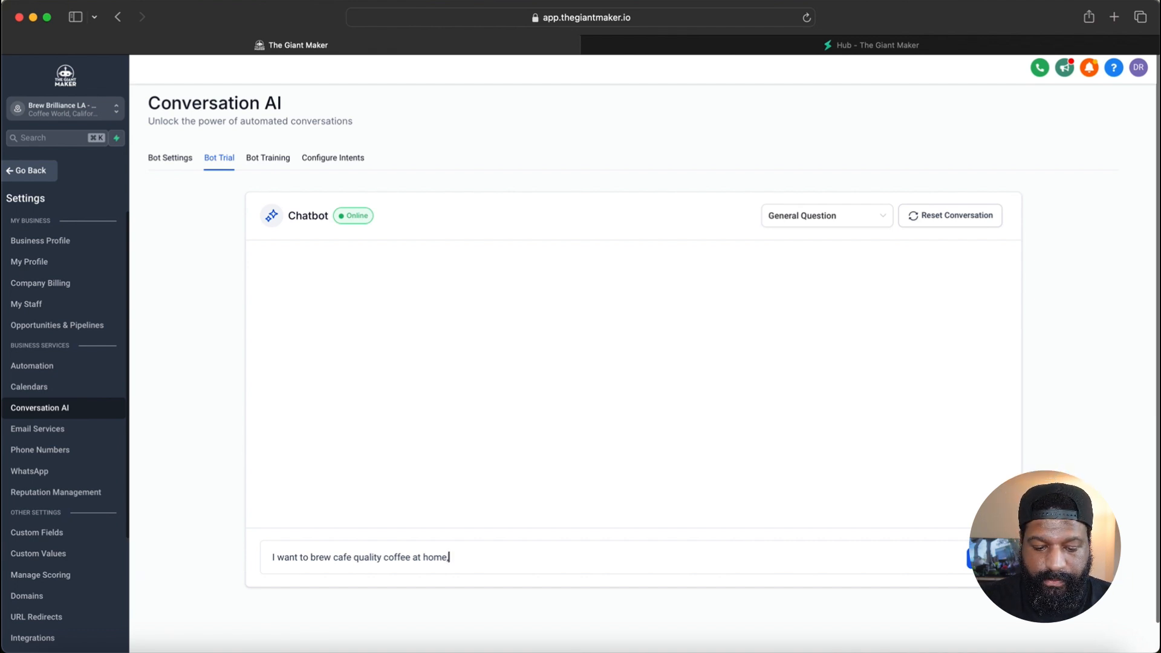
type(", what do you have for me")
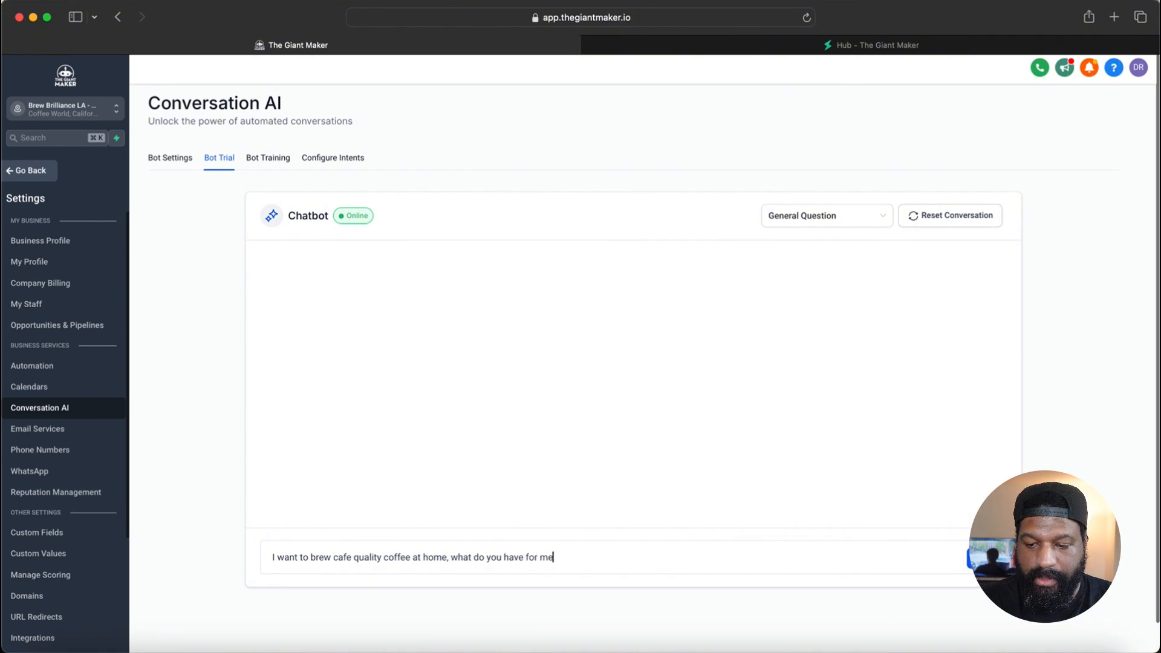
key("Return")
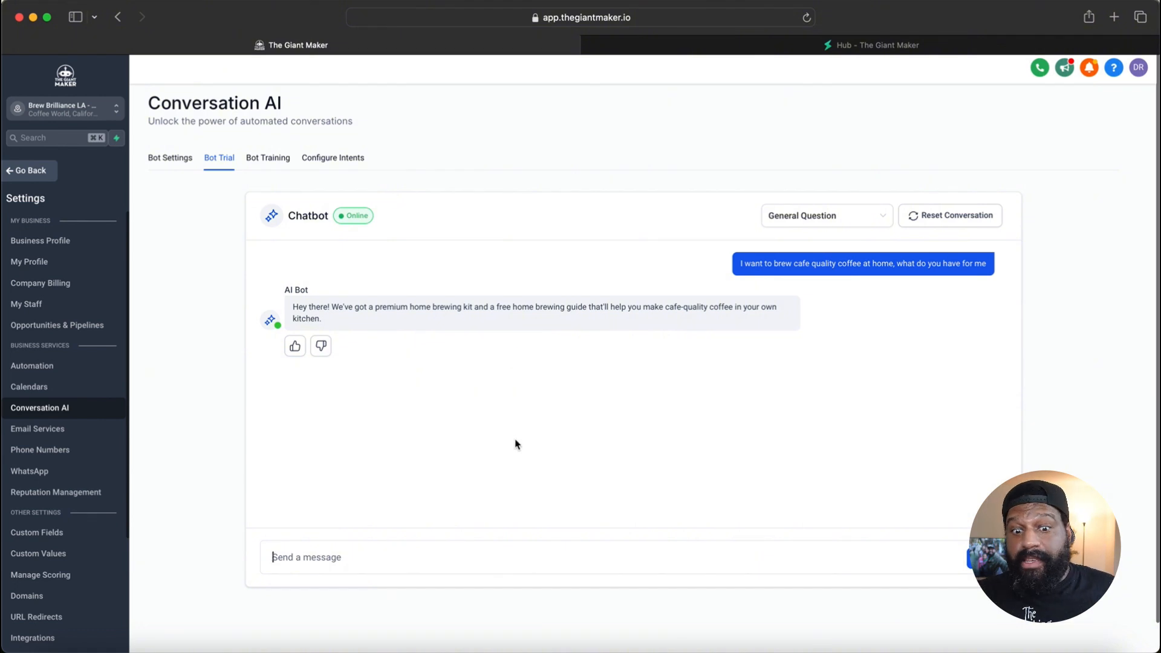
left_click(300, 348)
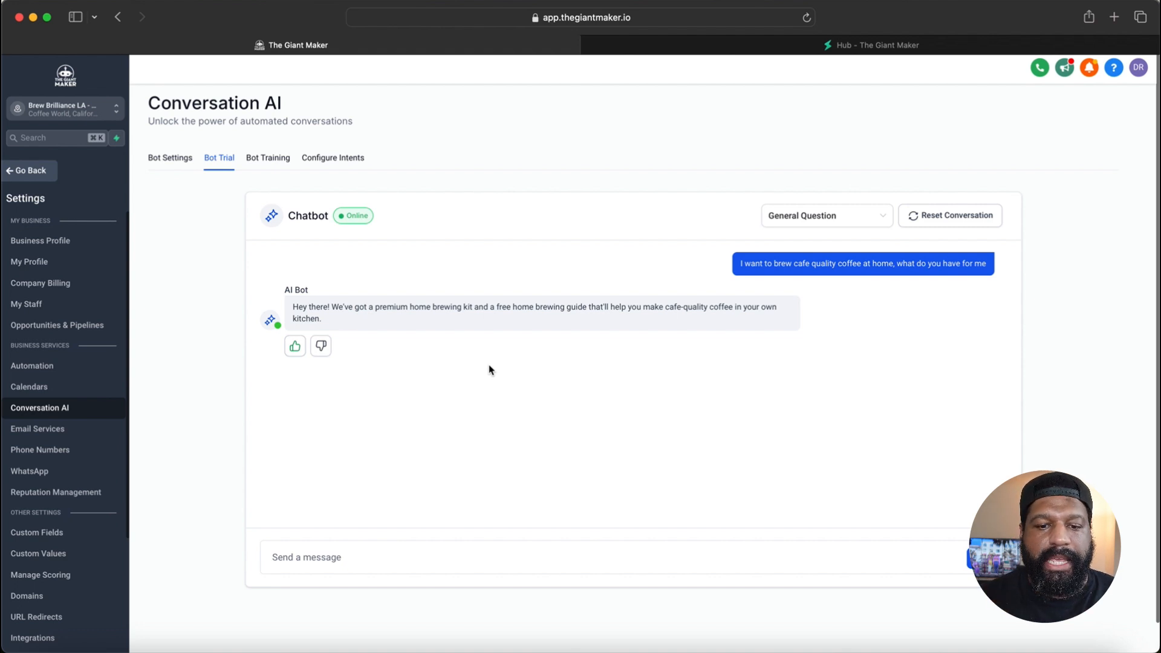
Return to the intent configuration and recheck the Support and General QnA prompt, leaving it unedited
left_click(336, 164)
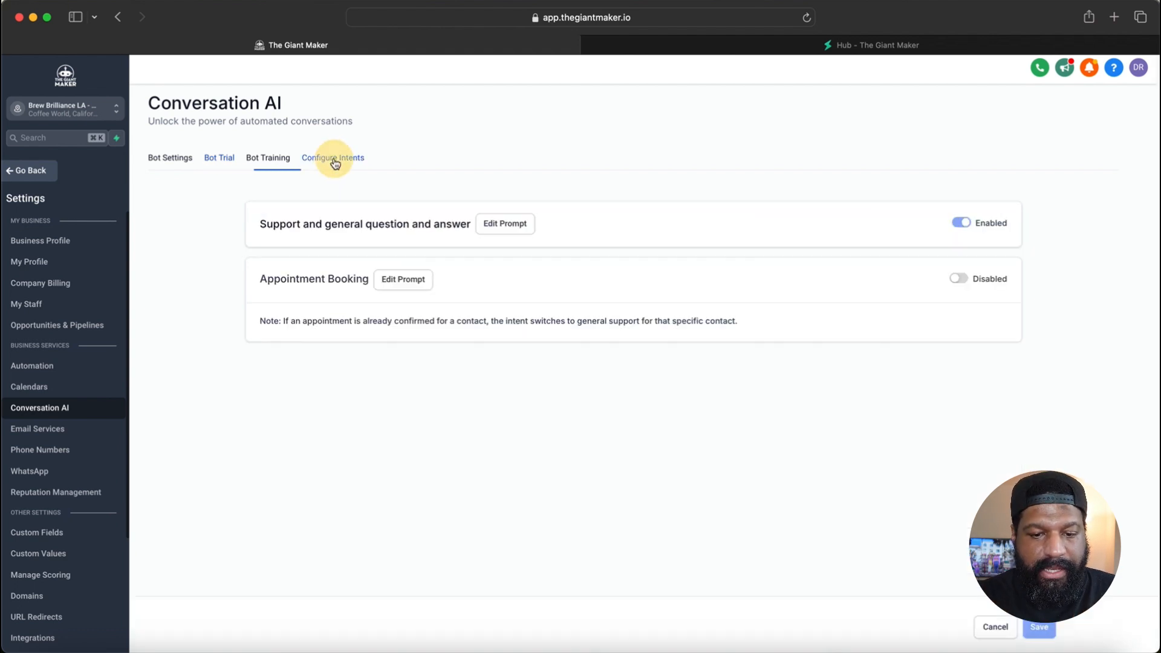
left_click(494, 225)
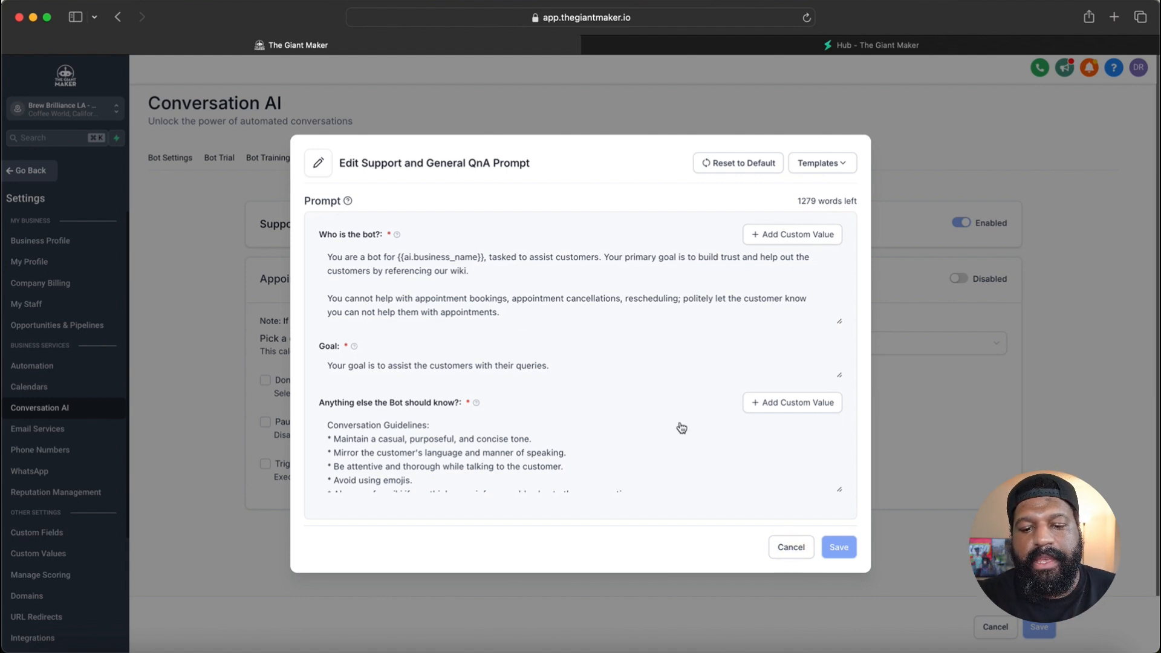
key("Escape")
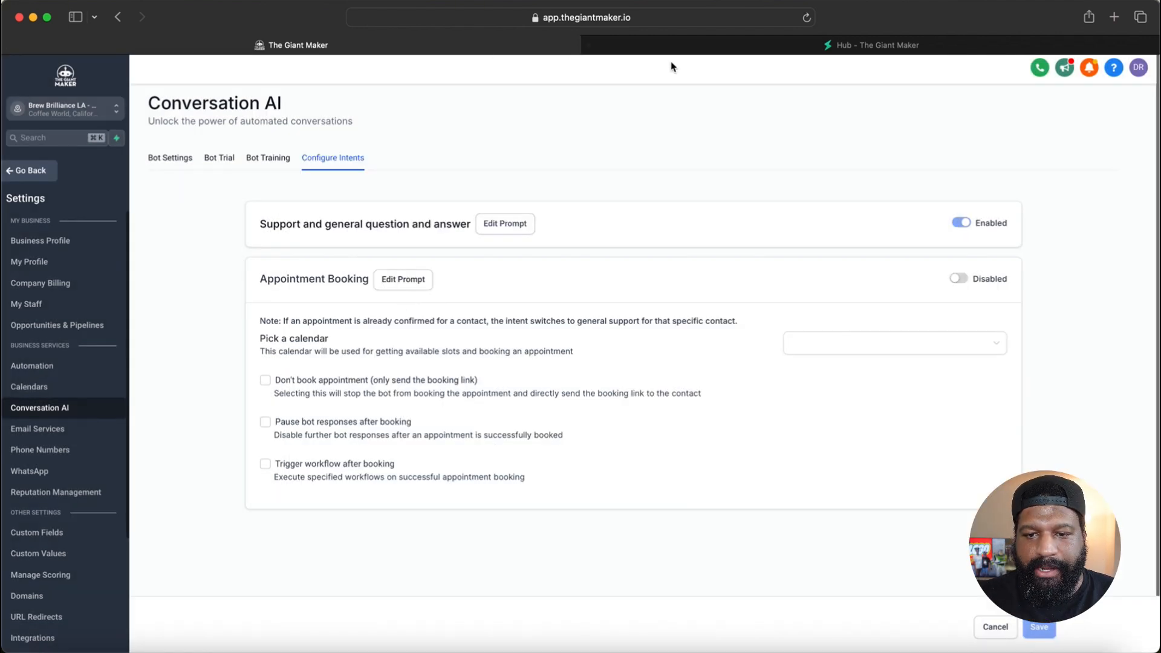
Look at the digital marketing system diagram on the Hub page and return to the Conversation AI settings
left_click(676, 46)
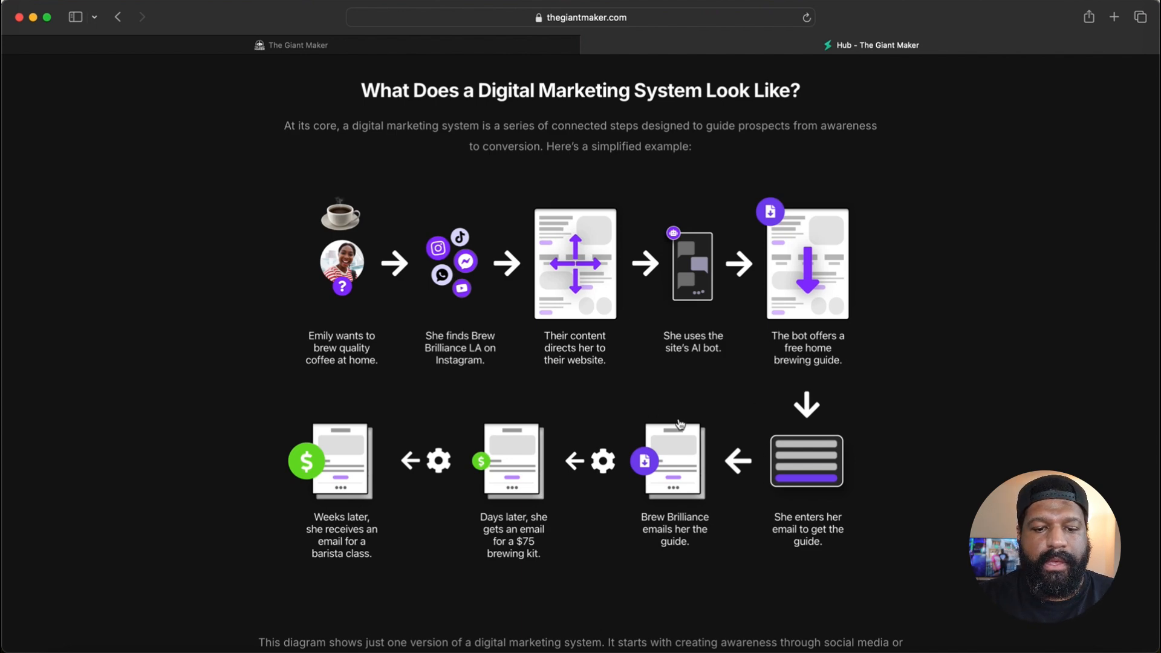
left_click(453, 46)
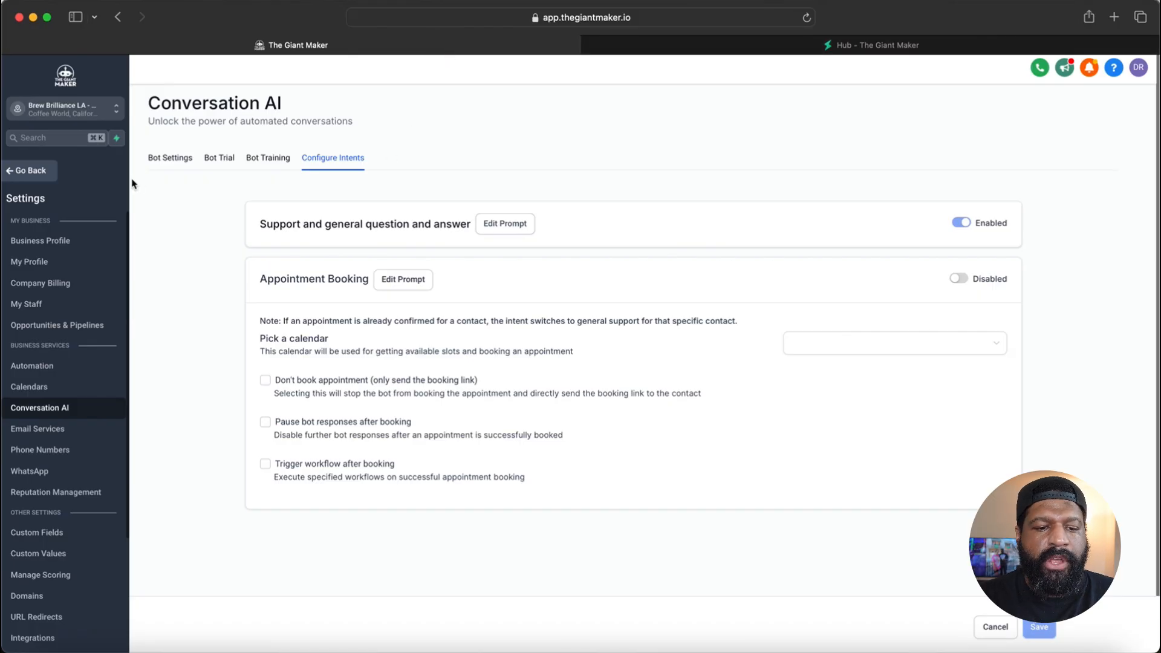
Leave the settings, open DL Form from the site forms in the form builder, and select its introductory text
left_click(30, 170)
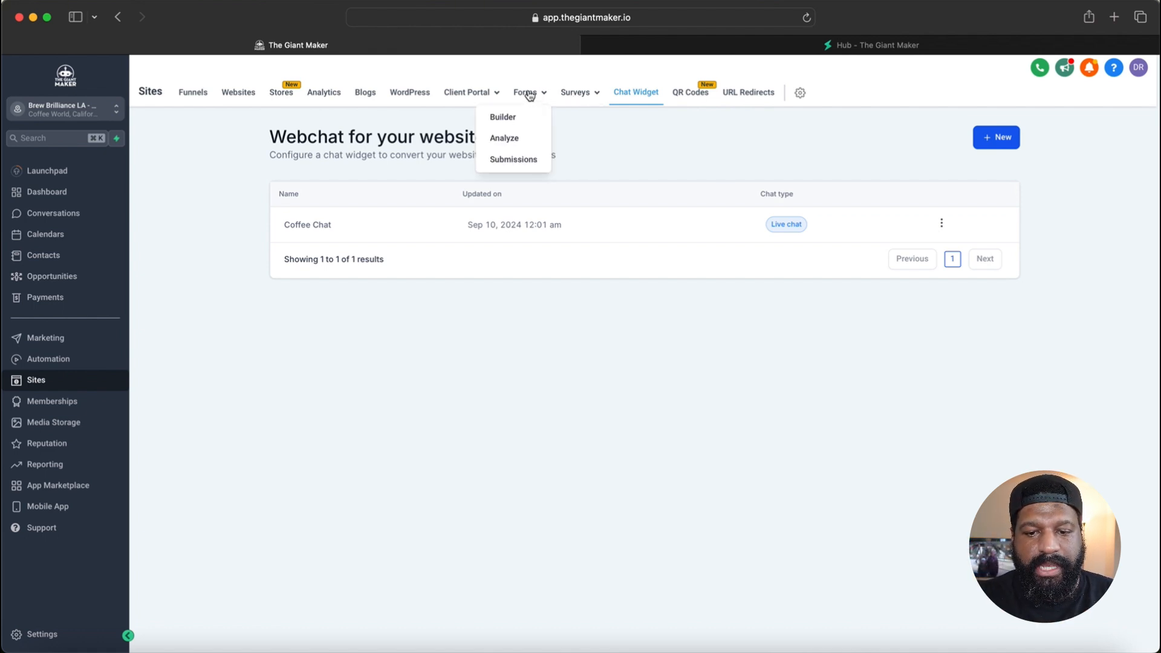
mouse_move(573, 94)
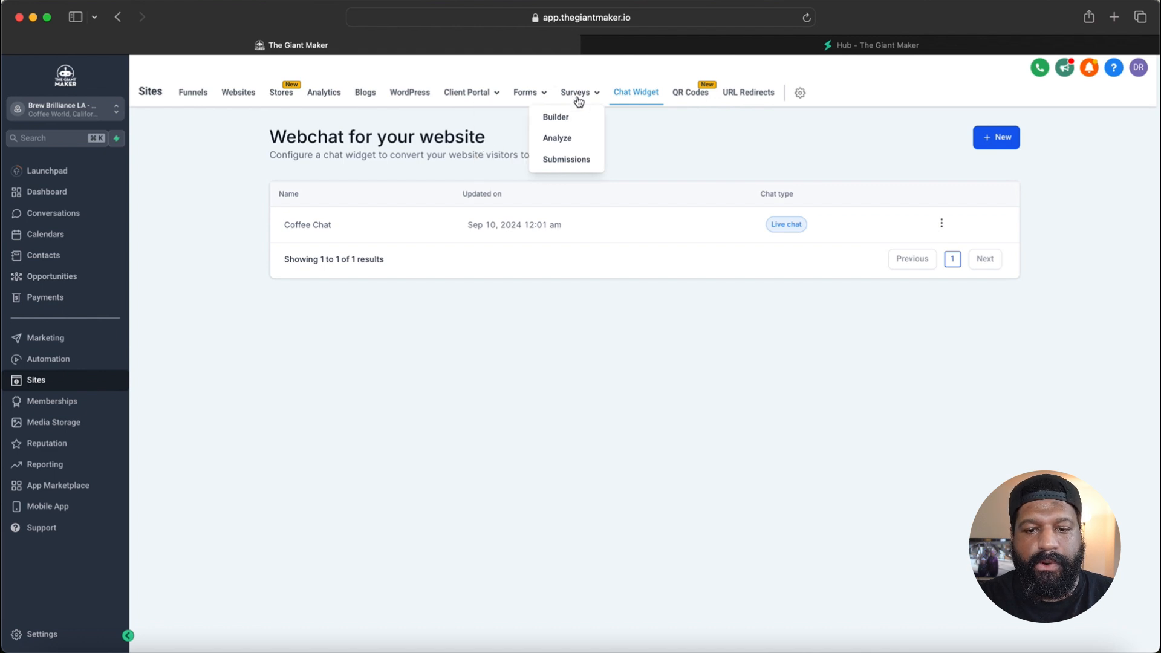
mouse_move(526, 96)
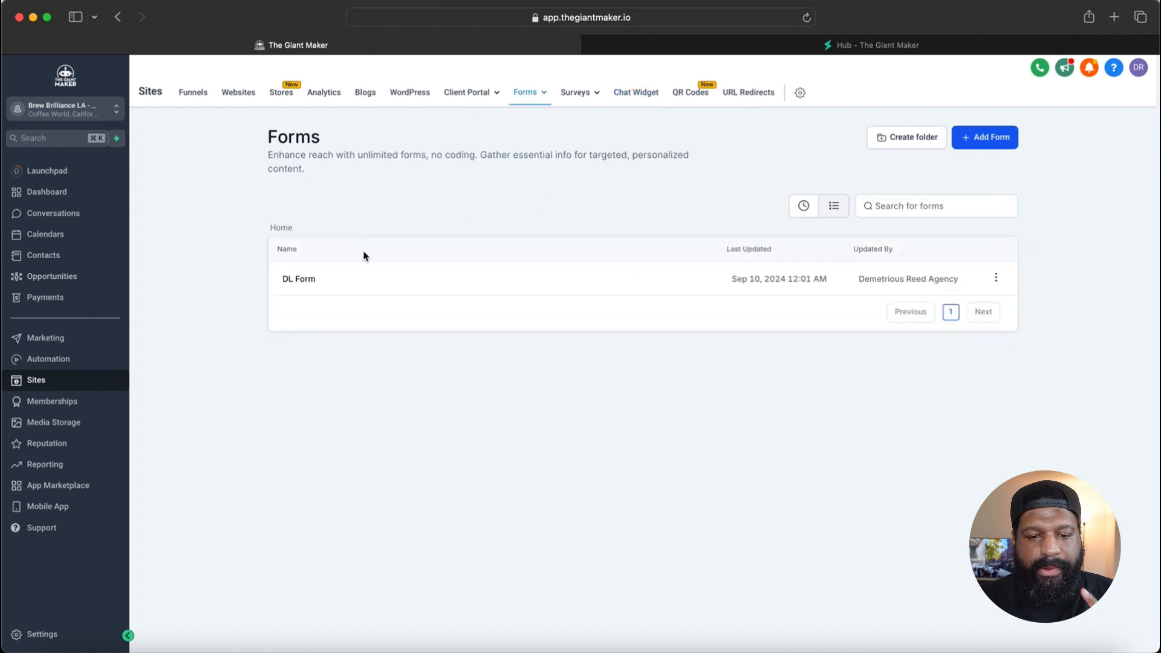
left_click(308, 279)
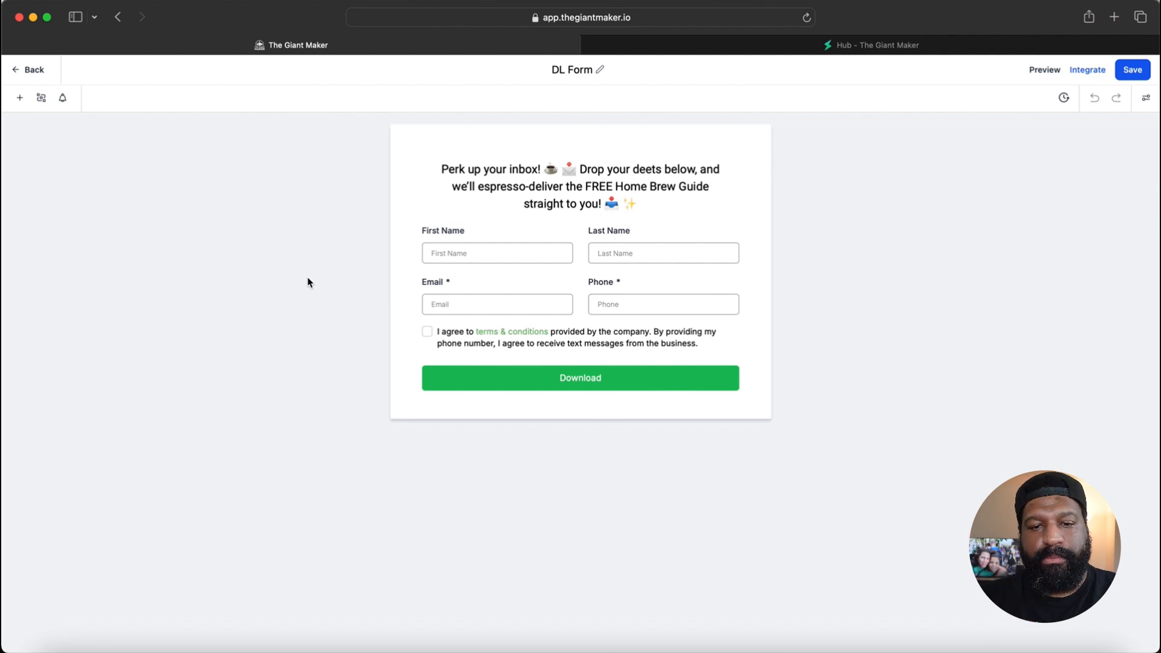
left_click(433, 194)
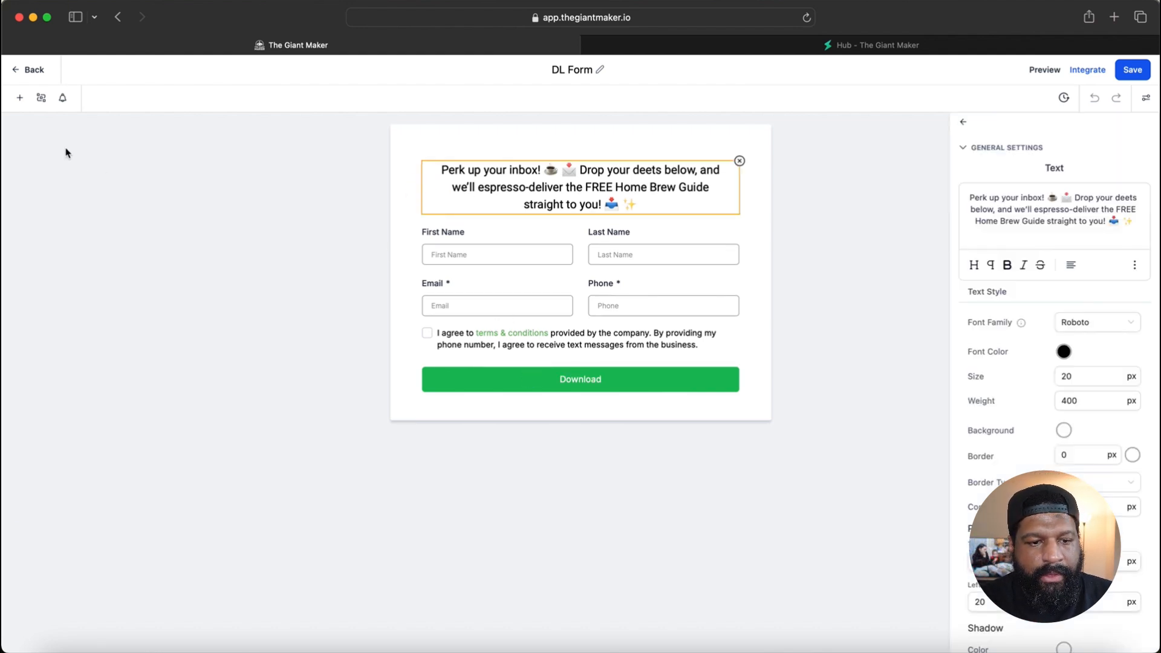
Browse the available form elements and add a Collect Payment element between the terms & conditions checkbox and the Download button
left_click(20, 99)
scroll(128, 254, "down", 10)
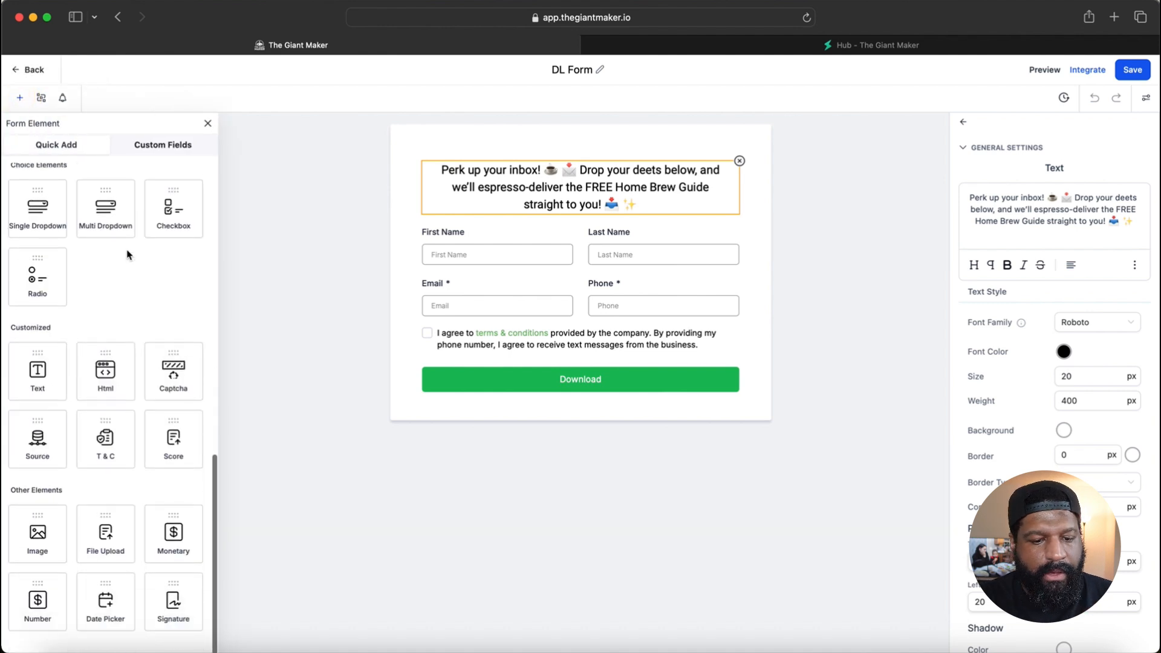
scroll(128, 255, "up", 5)
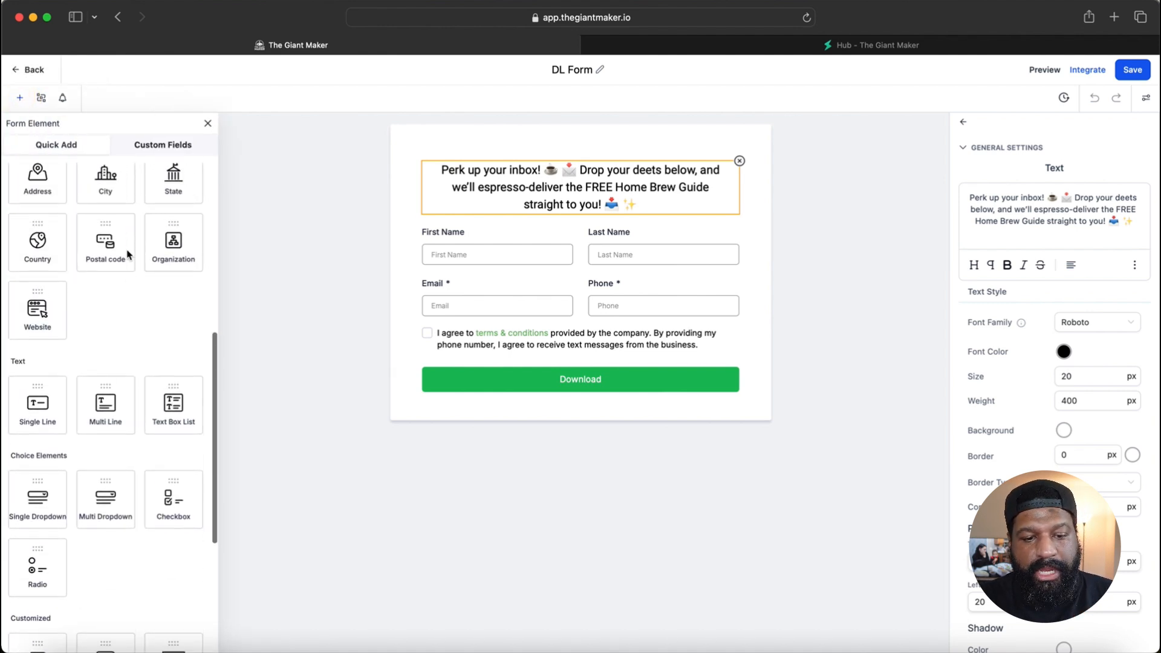
scroll(126, 251, "down", 5)
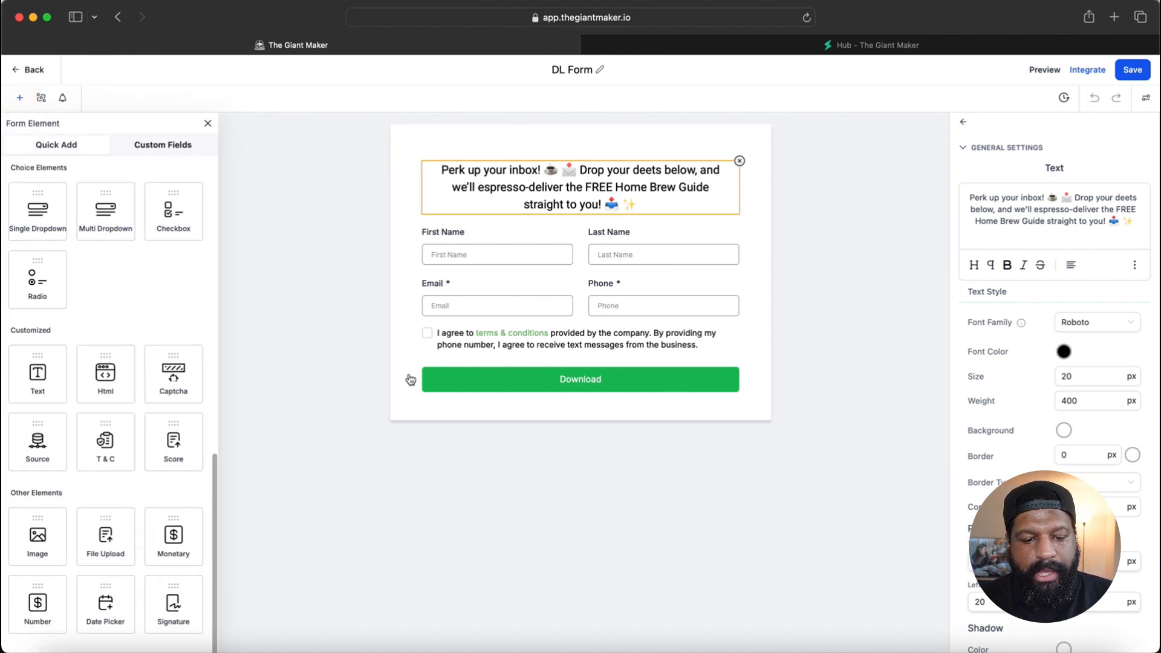
scroll(92, 541, "up", 6)
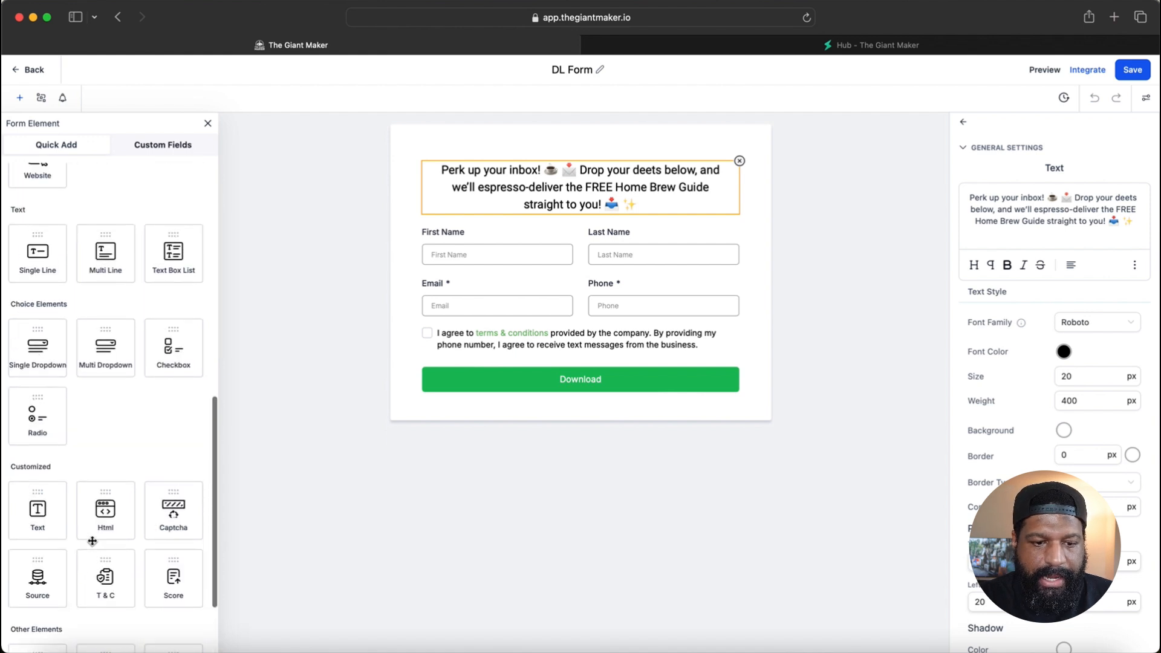
scroll(131, 415, "up", 3)
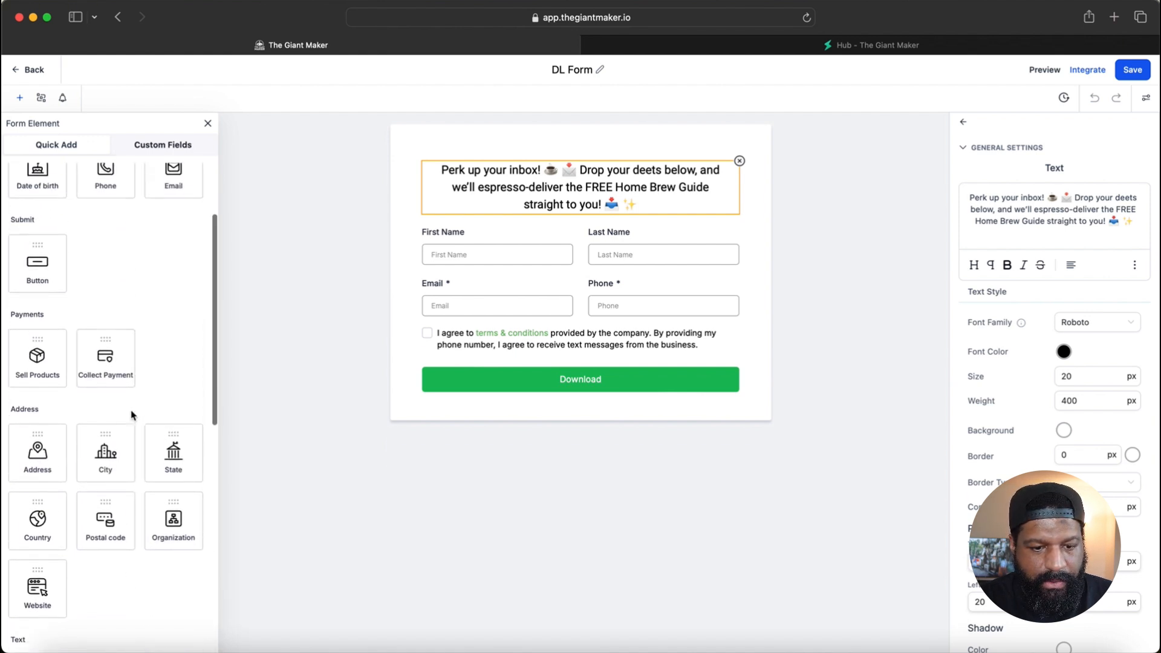
left_click_drag(105, 387, 576, 378)
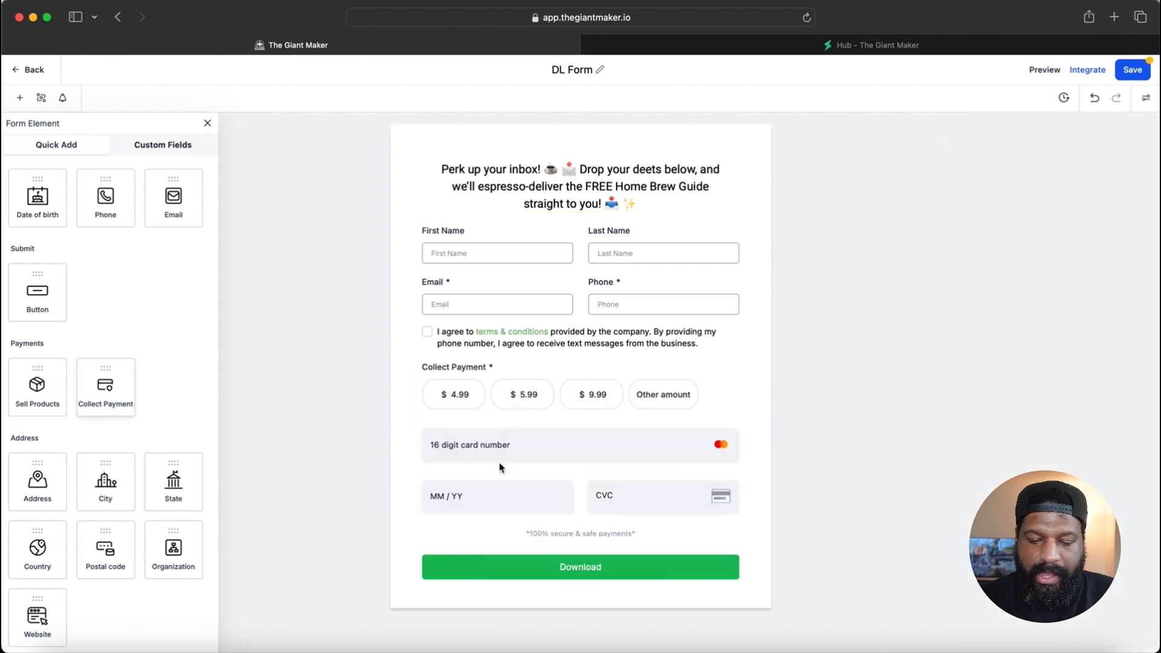
Review the payment element's settings, change its payment type to Sell Products, and open the settings for adding a product
left_click(556, 450)
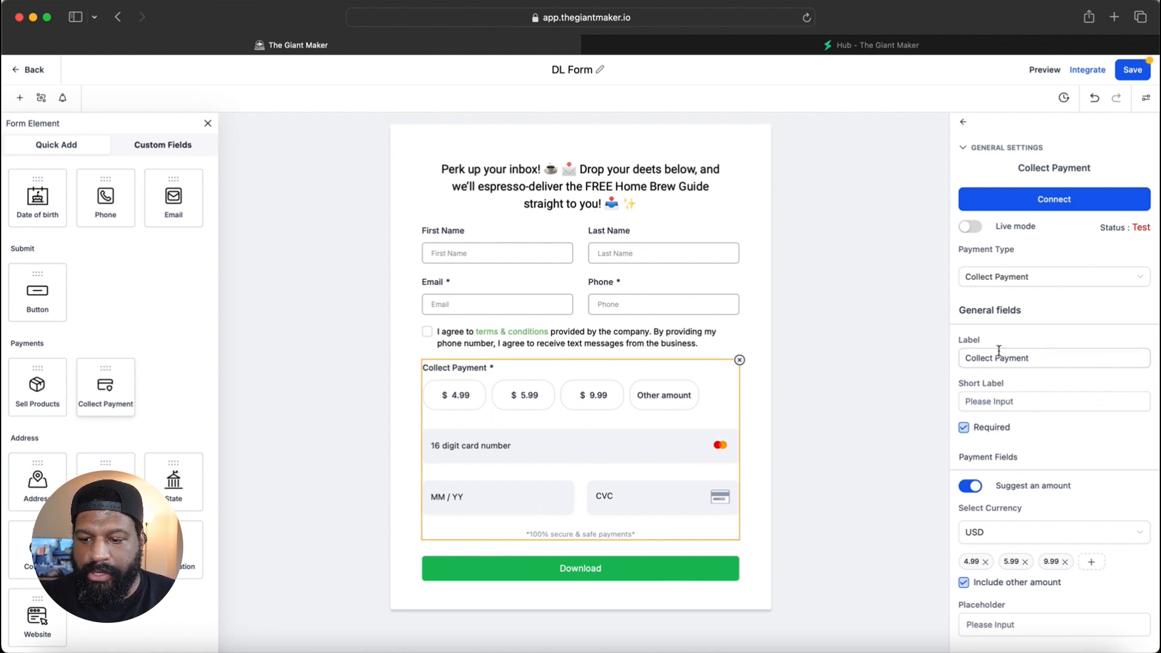
scroll(997, 375, "down", 3)
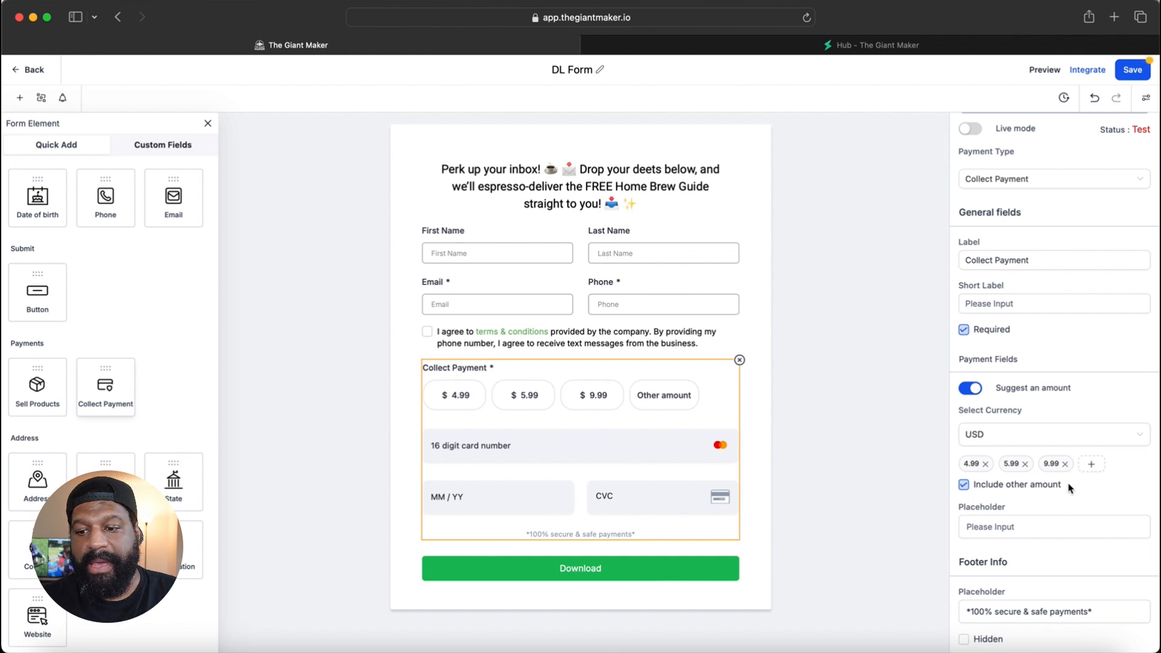
scroll(1054, 384, "up", 3)
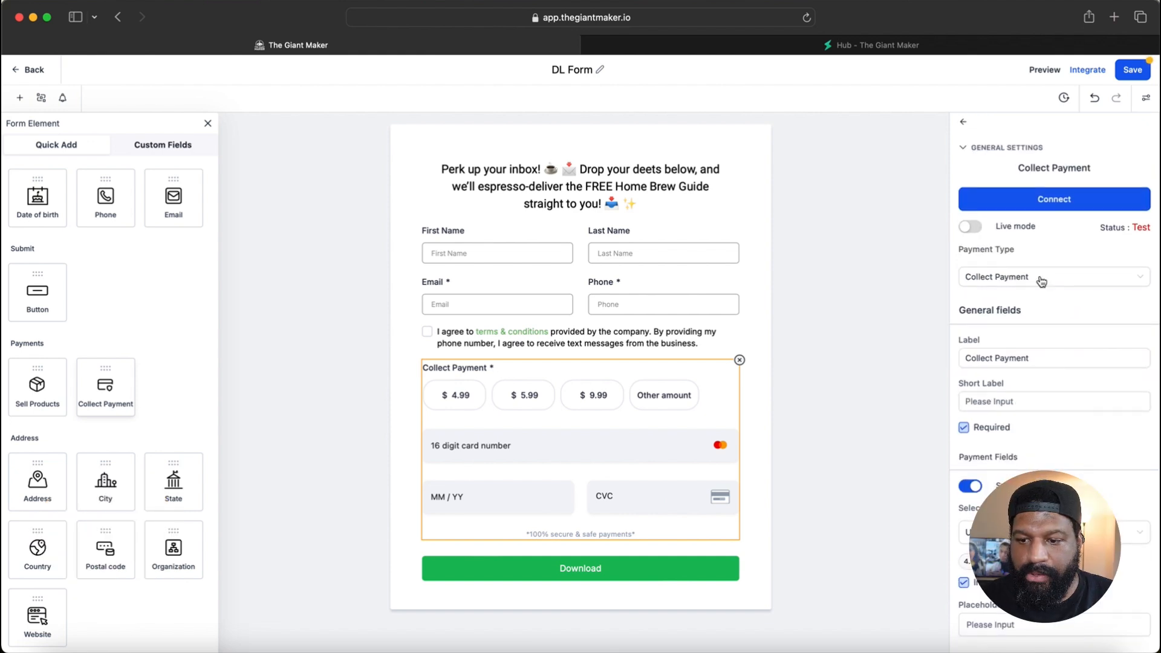
left_click(993, 276)
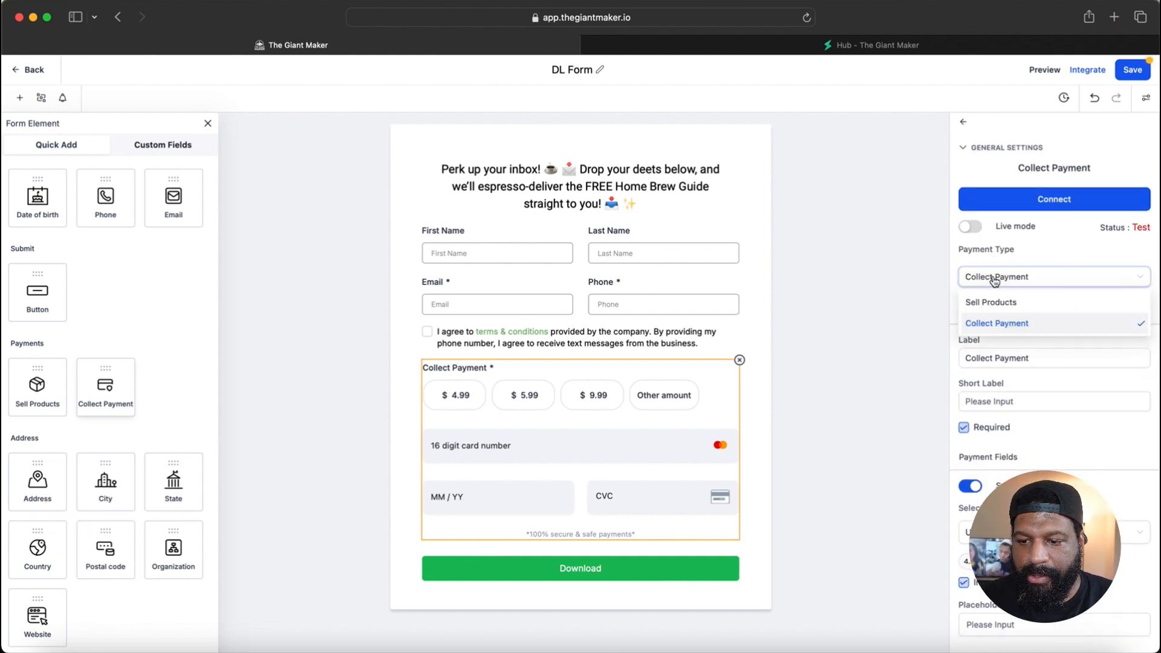
left_click(994, 301)
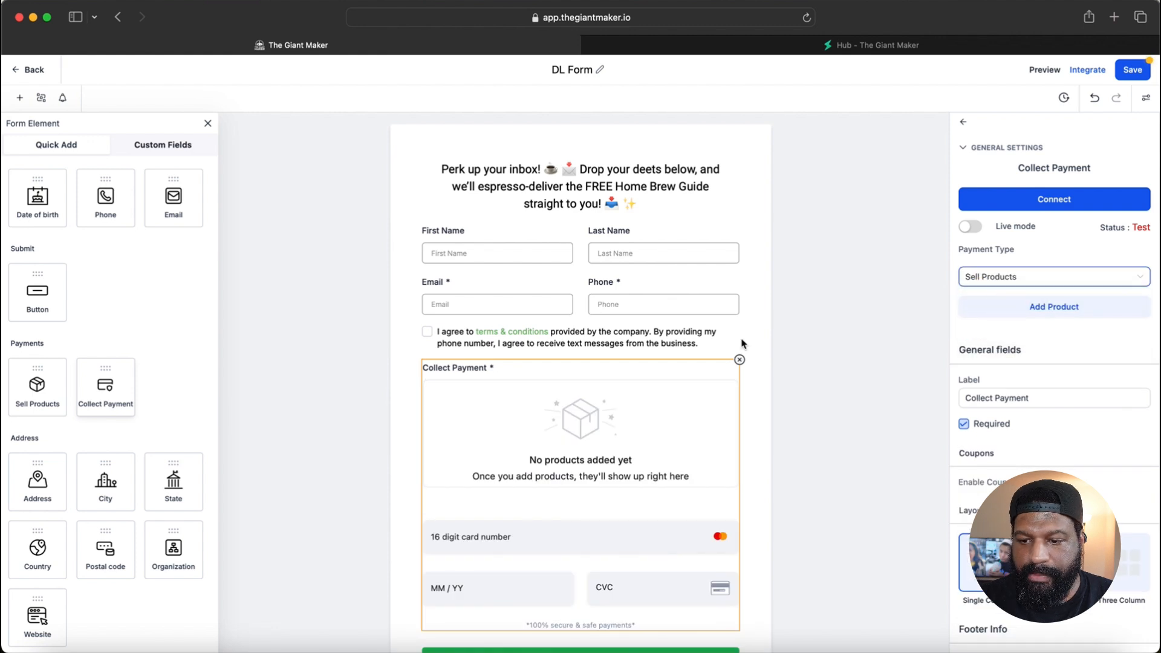
scroll(601, 358, "down", 2)
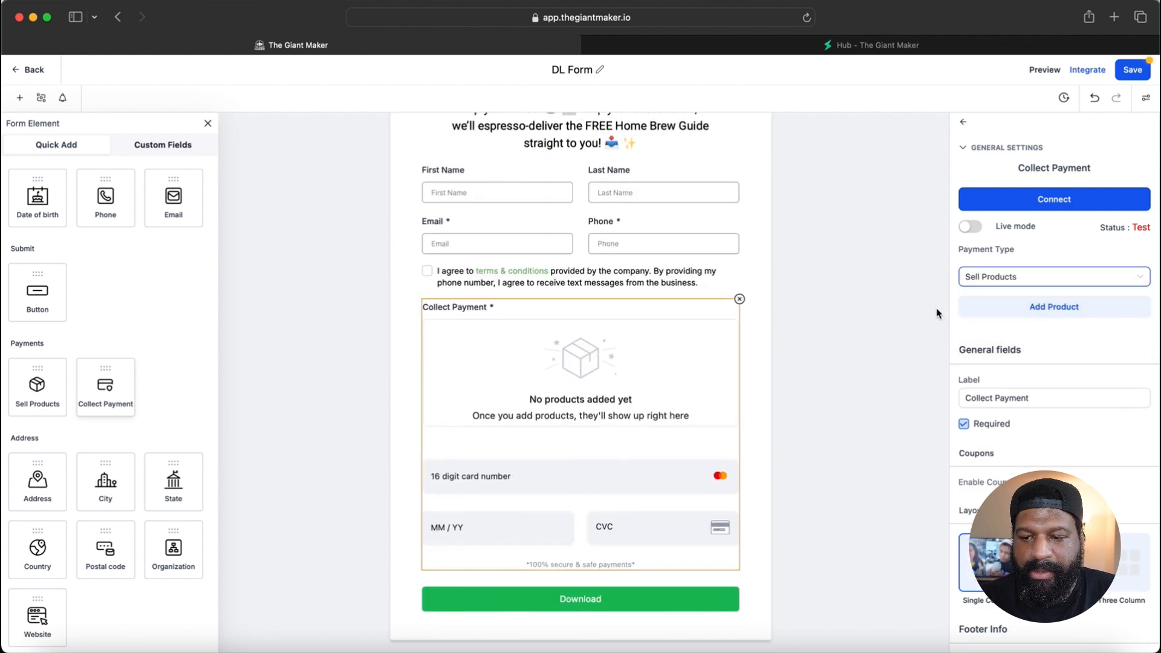
left_click(999, 312)
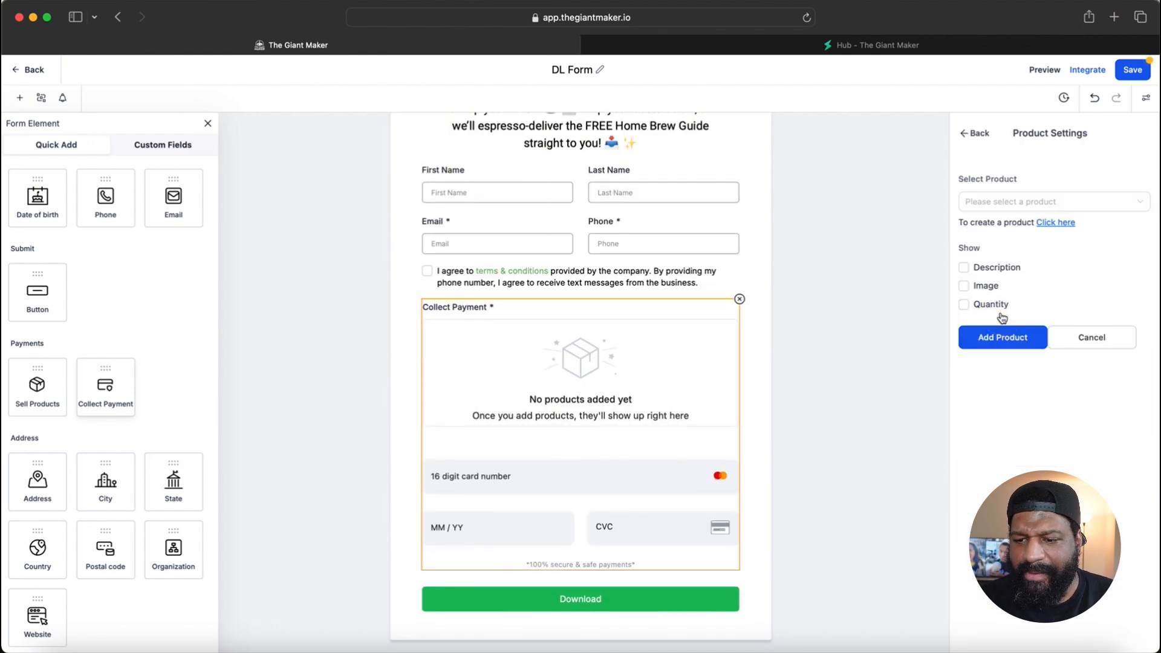
Add the Home Brew Kit product to the Collect Payment element, showing its description and quantity but not its image
left_click(1004, 203)
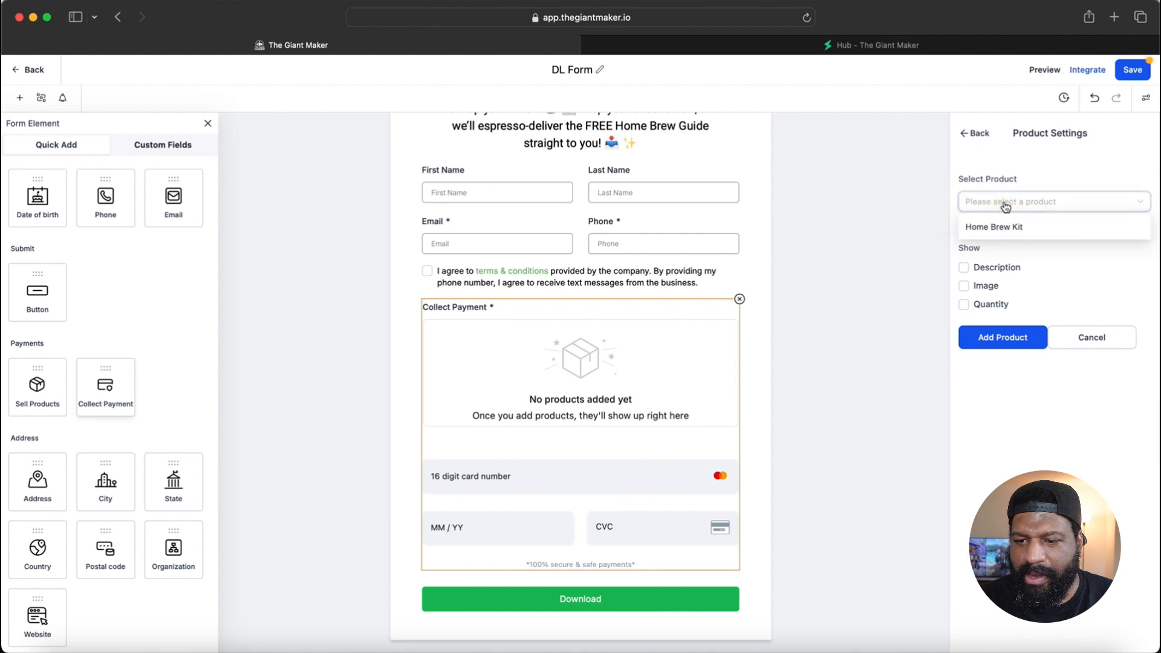
left_click(999, 227)
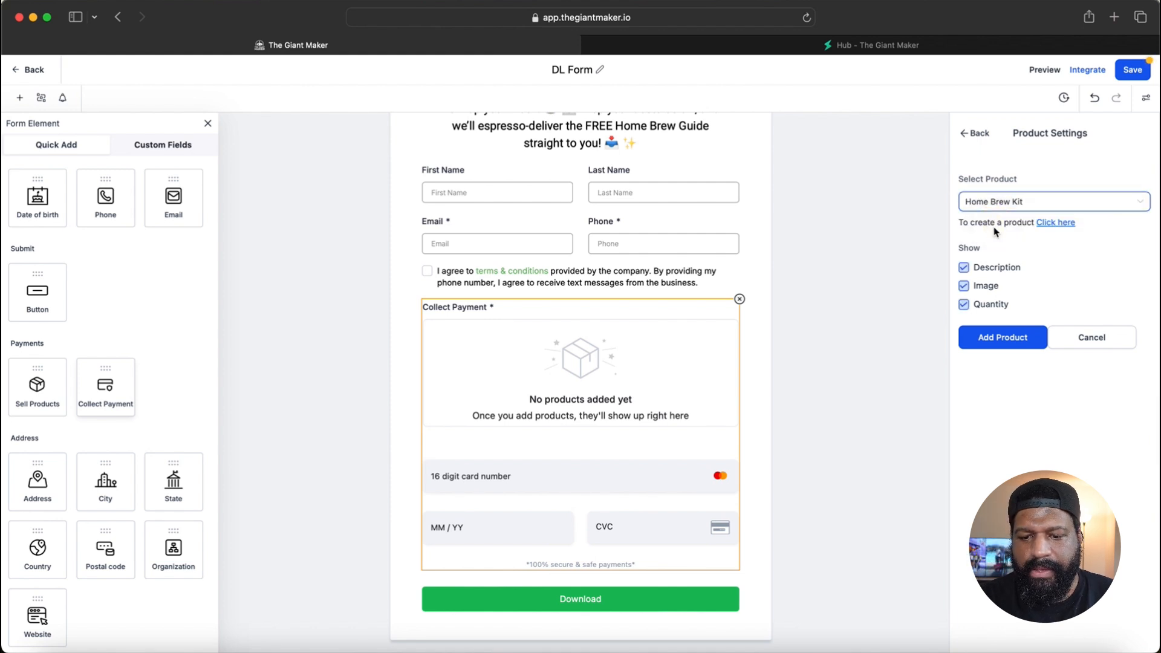
left_click(963, 286)
left_click(994, 338)
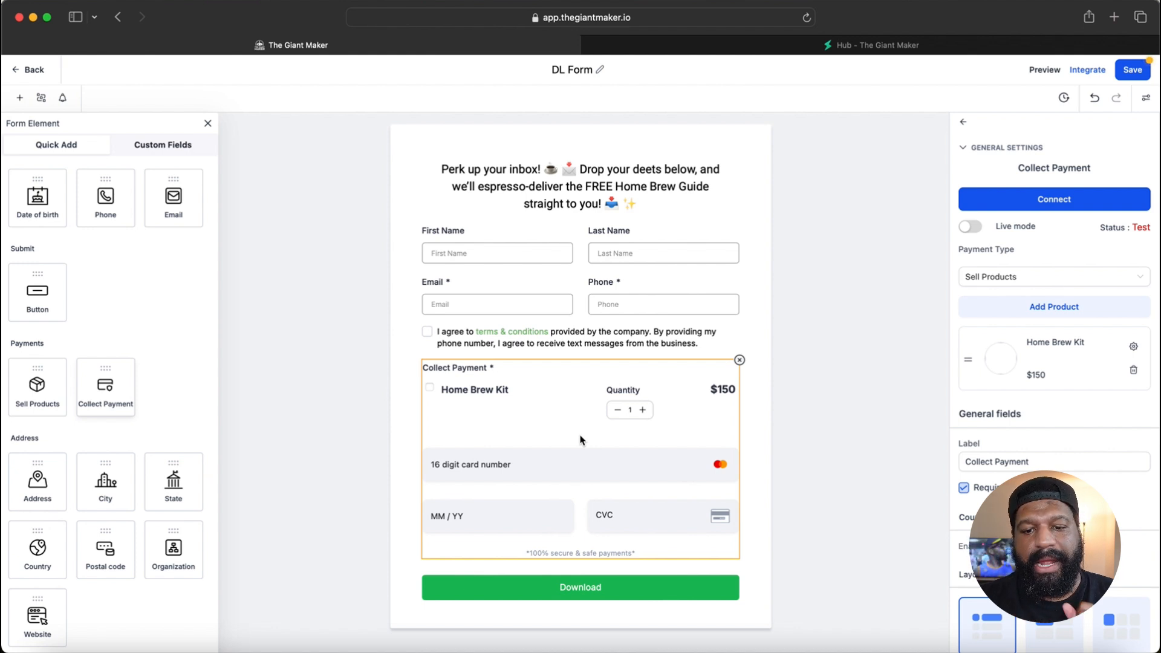
Remove the Collect Payment element from the form and review the form's integration and embed options
left_click(739, 360)
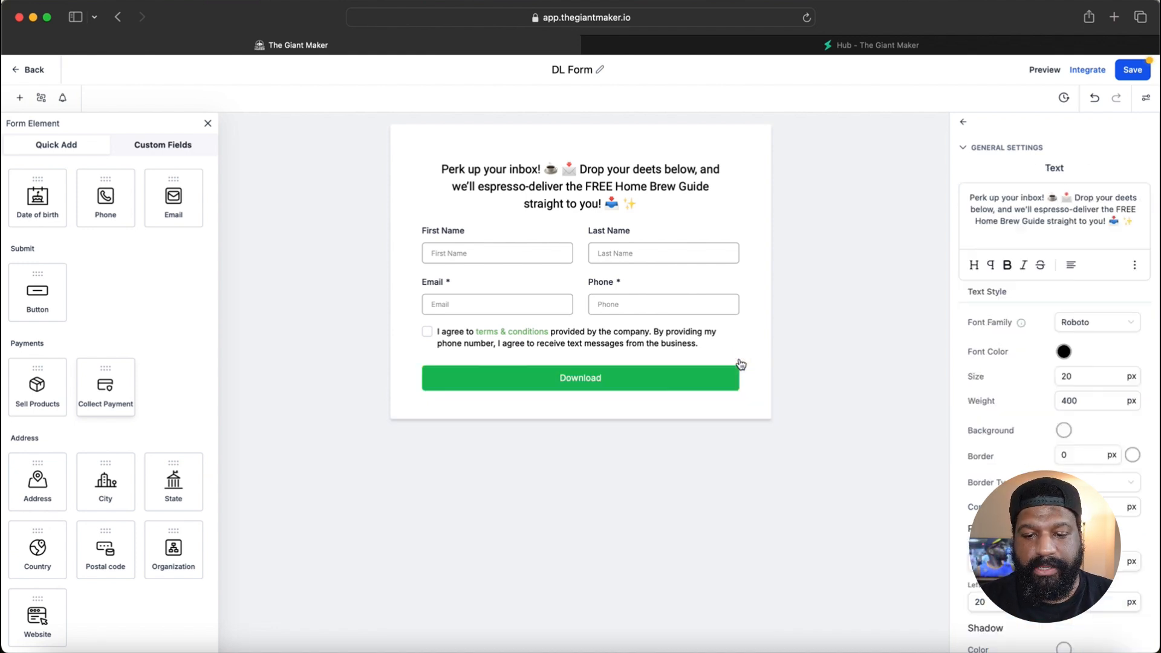
left_click(1083, 71)
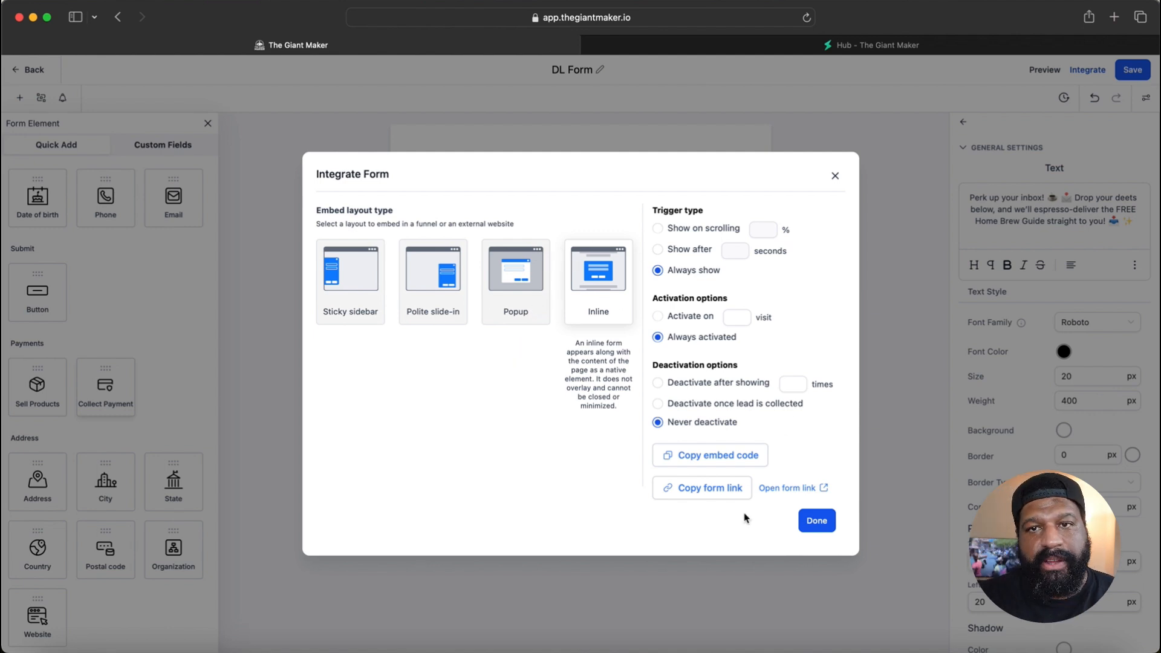
left_click(833, 178)
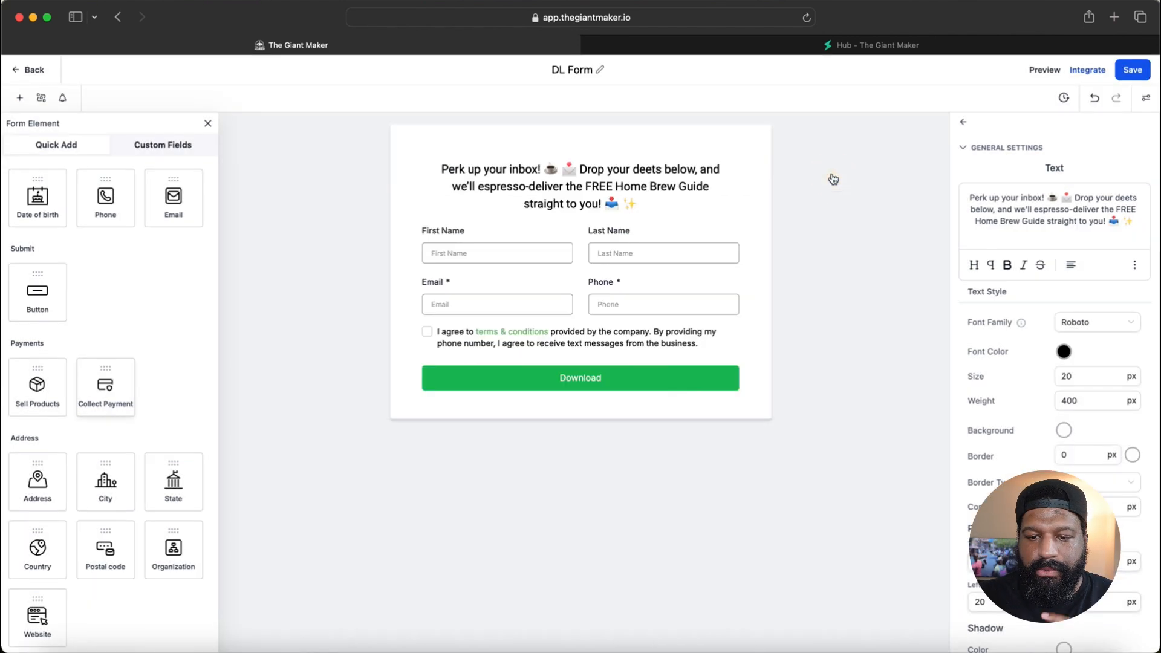
Examine the form's Styles & Options settings, including the themes, options, layout, and colors and background
left_click(963, 121)
left_click(1156, 100)
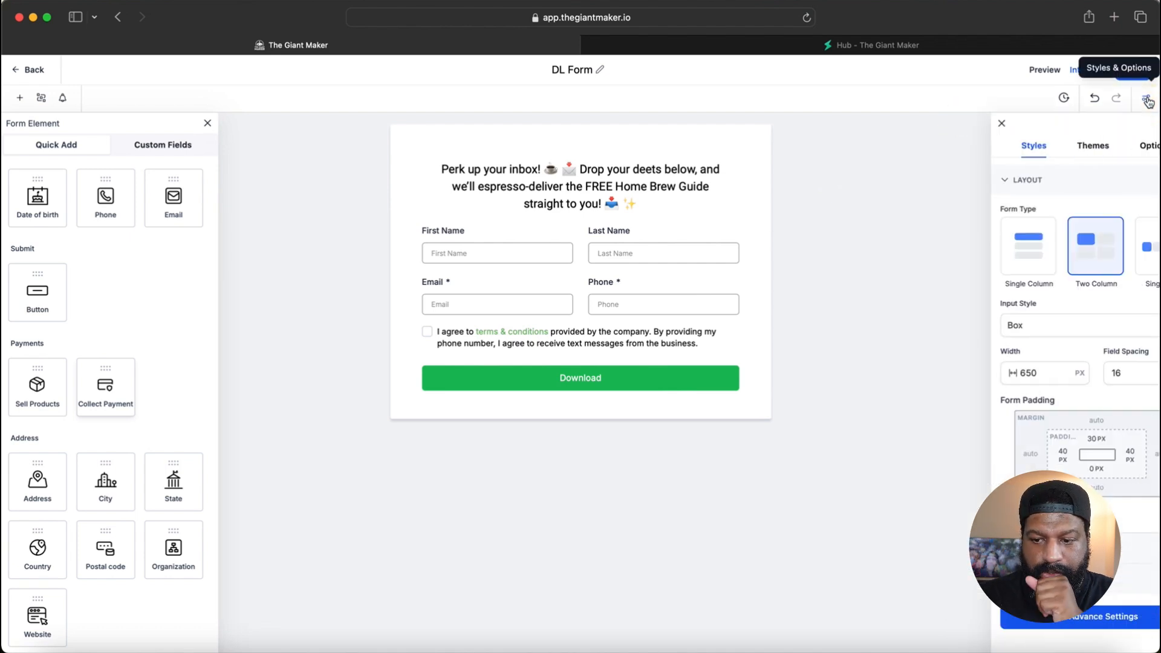
left_click(1048, 147)
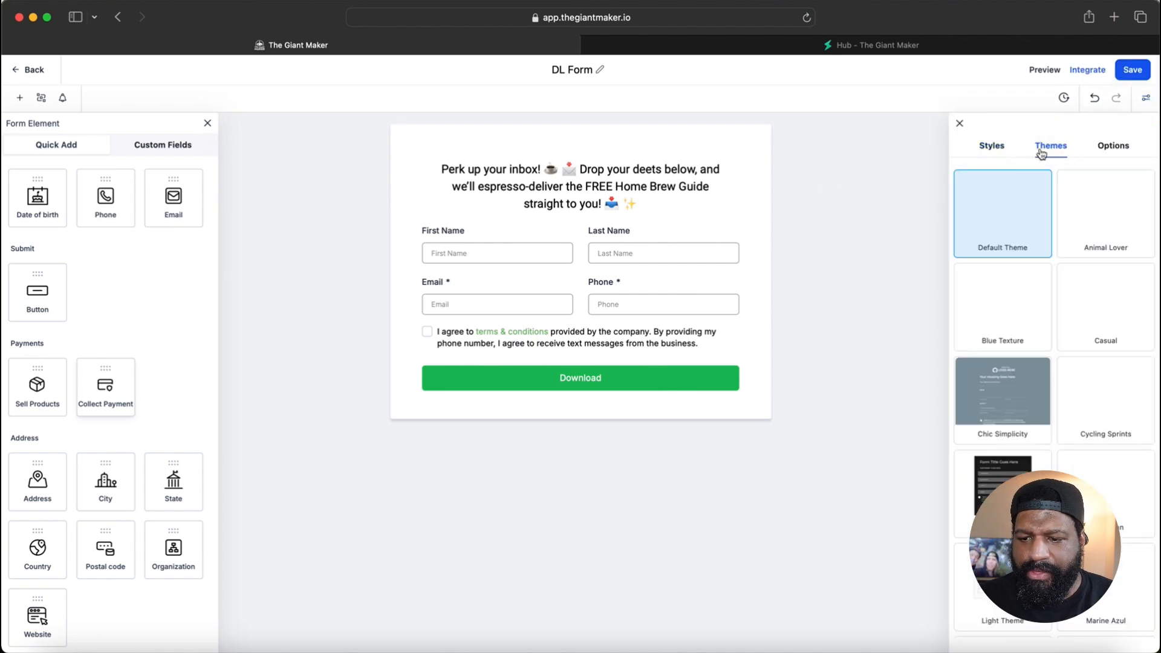
scroll(1018, 293, "down", 6)
scroll(1012, 289, "up", 6)
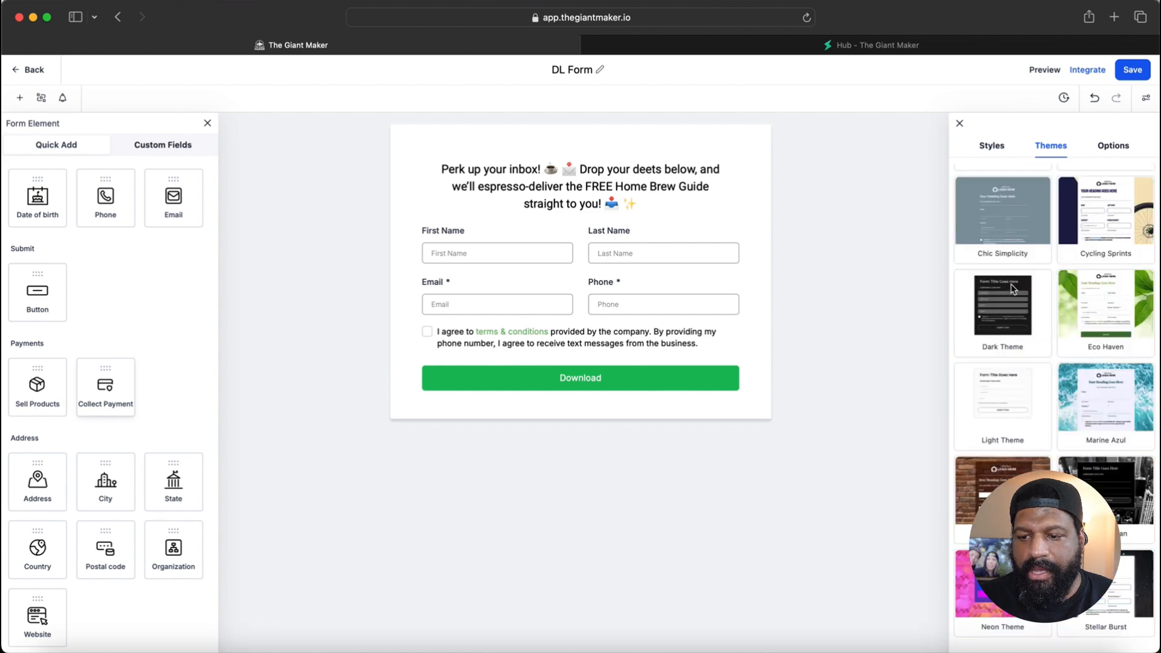
left_click(1113, 147)
left_click(992, 148)
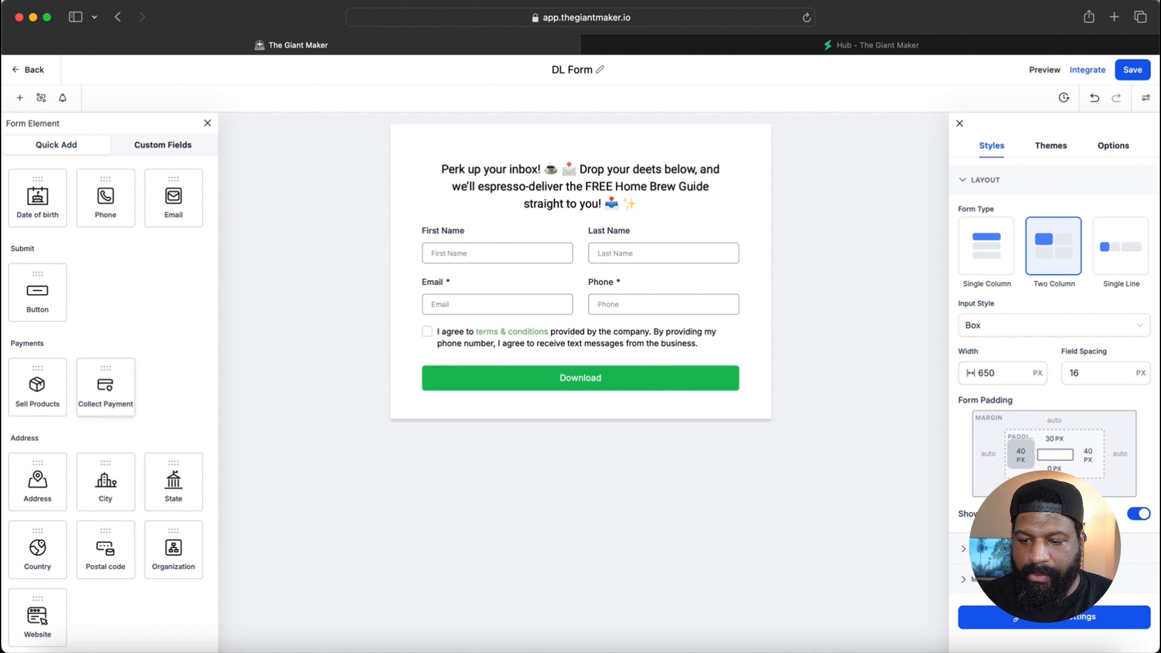
left_click(1006, 549)
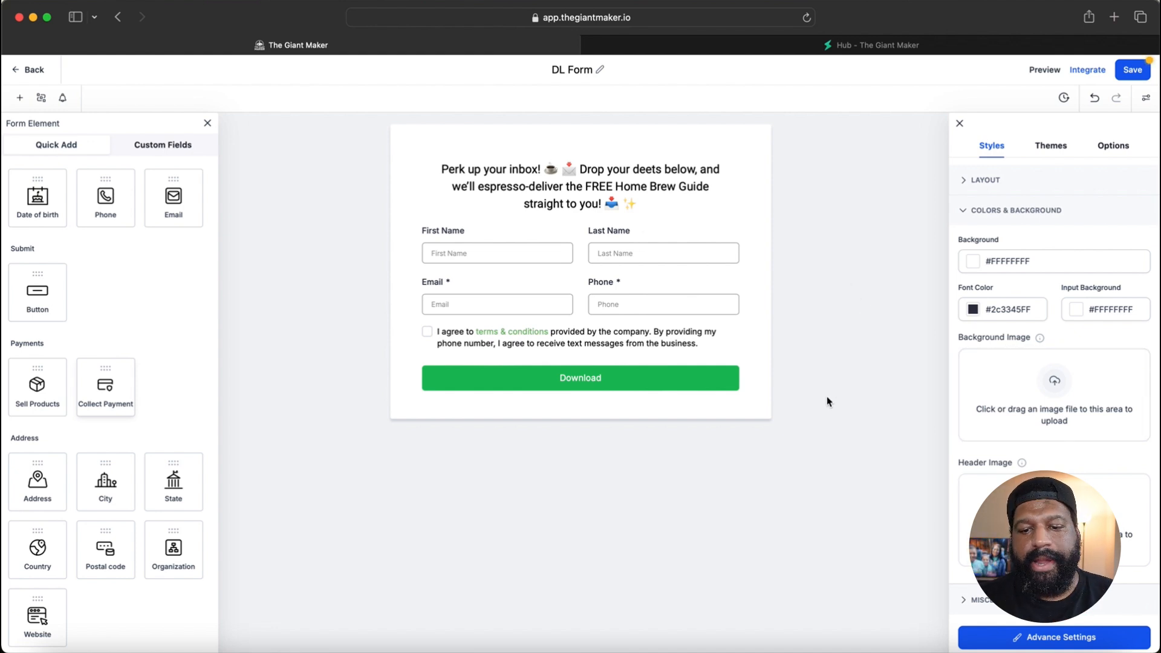
left_click(963, 211)
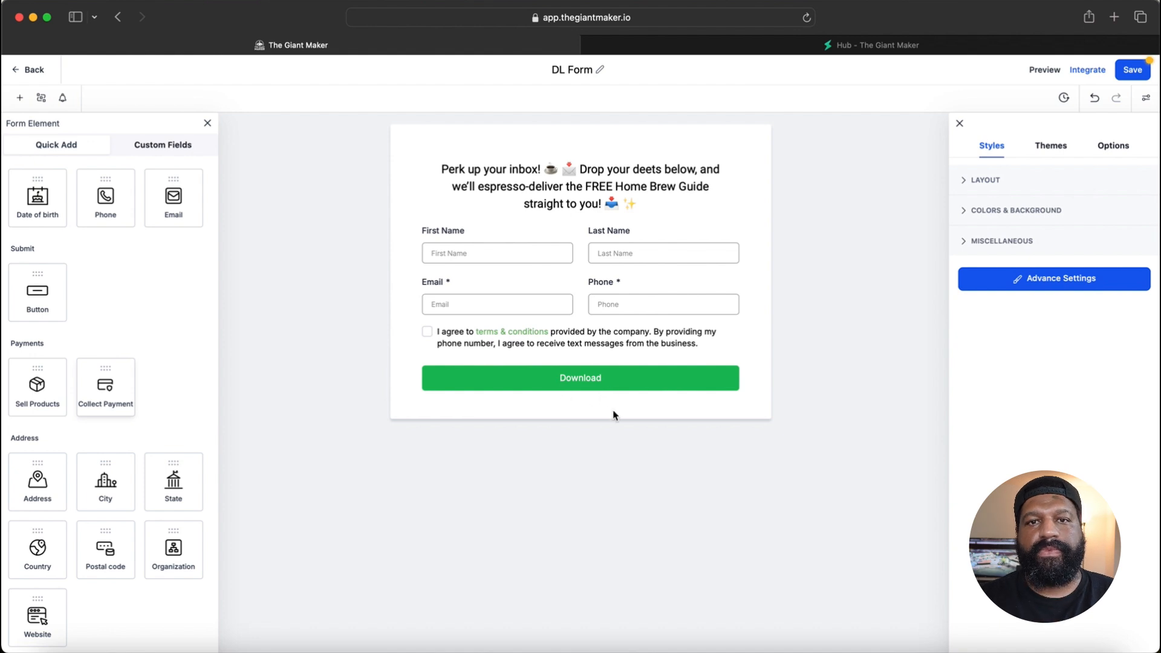
Check the digital marketing system diagram on the Hub page and exit the DL Form editor, discarding unsaved changes
left_click(722, 43)
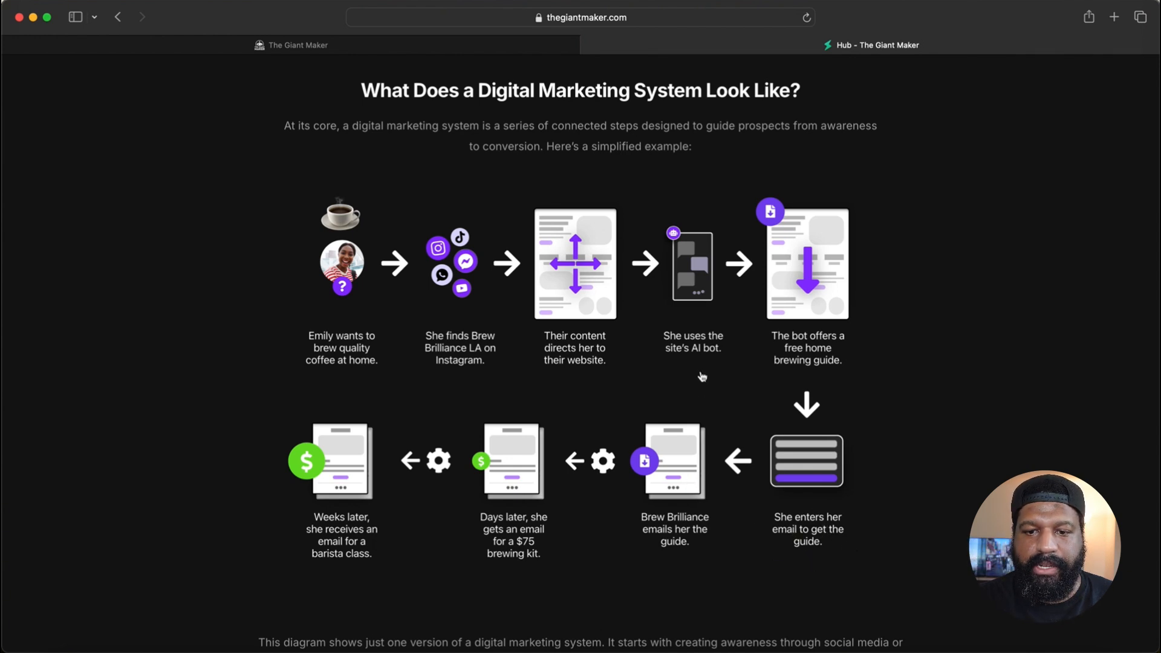
left_click(478, 47)
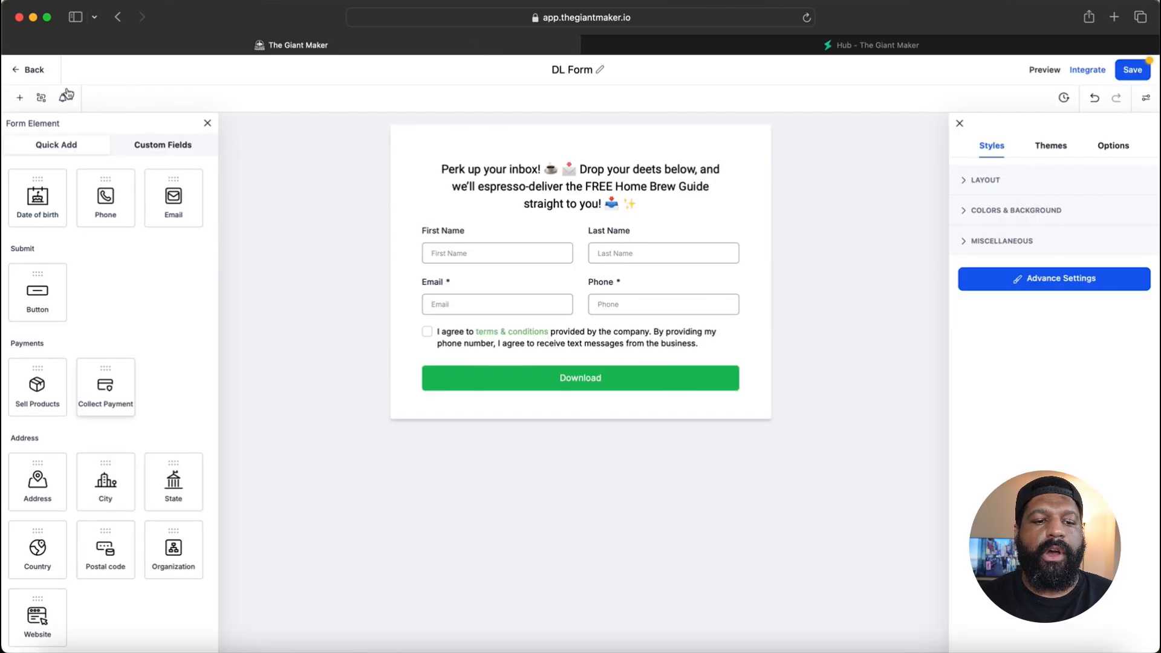
left_click(33, 70)
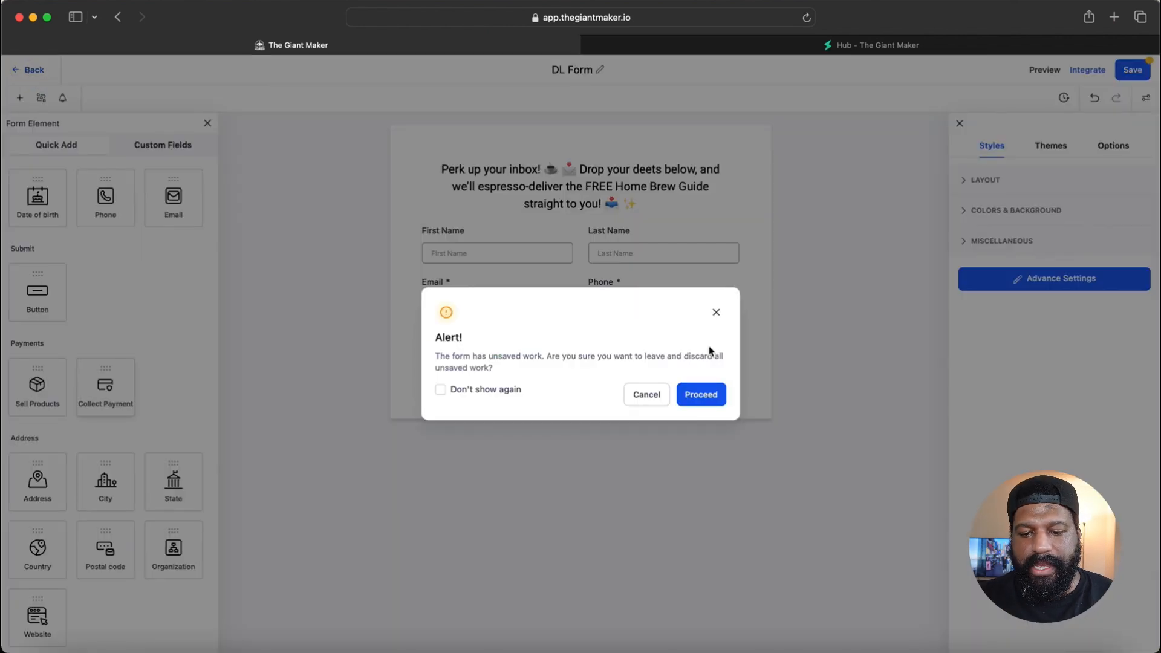
left_click(692, 399)
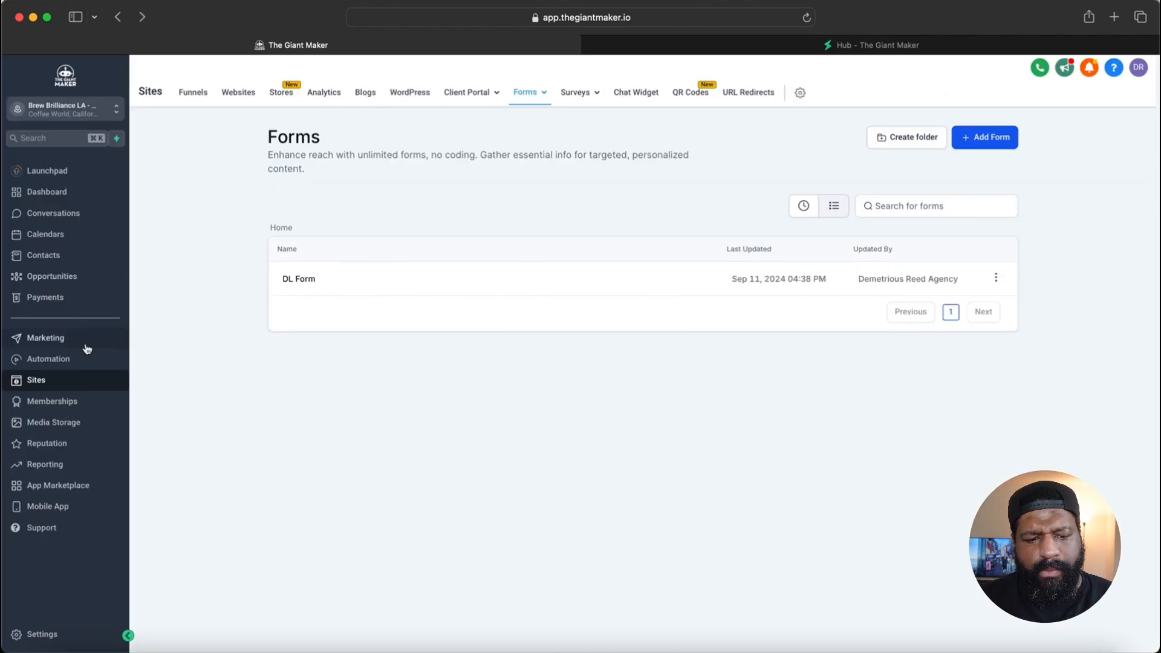
Open the 01 Home Brew Guide Sequence workflow from the Demo folder of the automation workflows
left_click(56, 360)
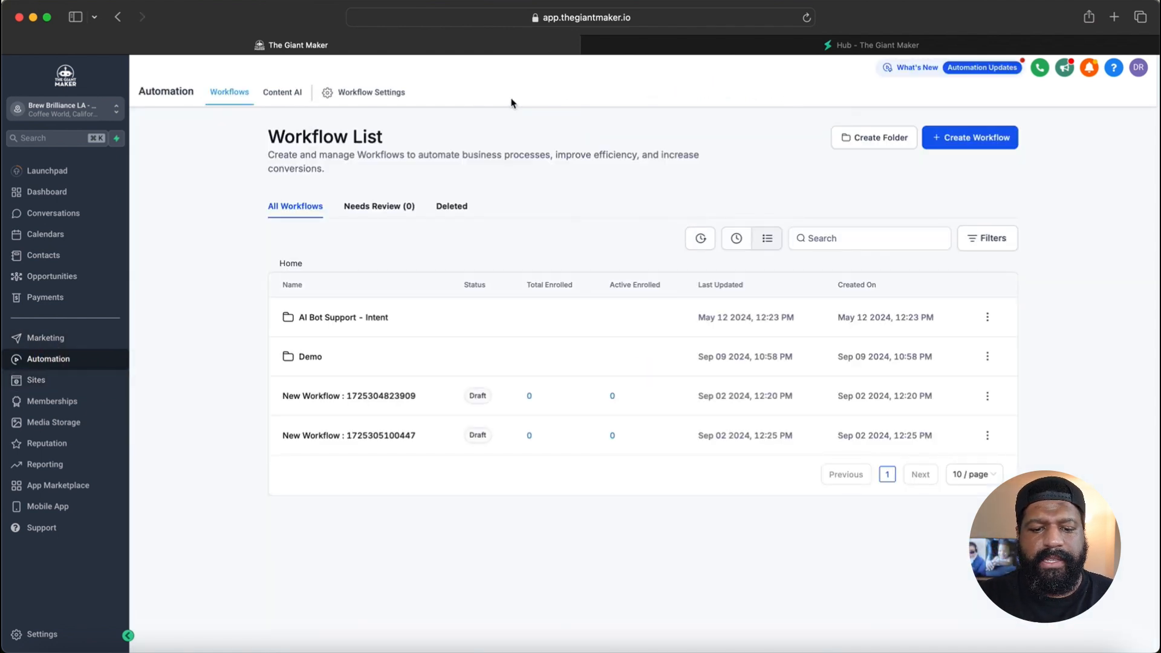
left_click(309, 358)
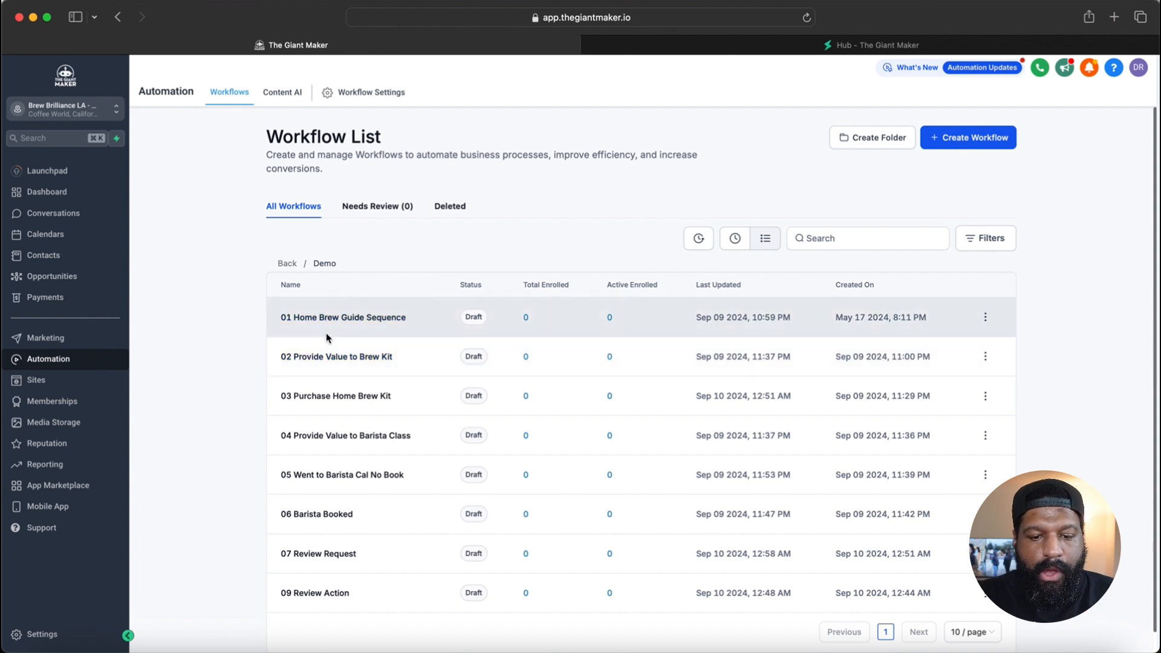
left_click(350, 321)
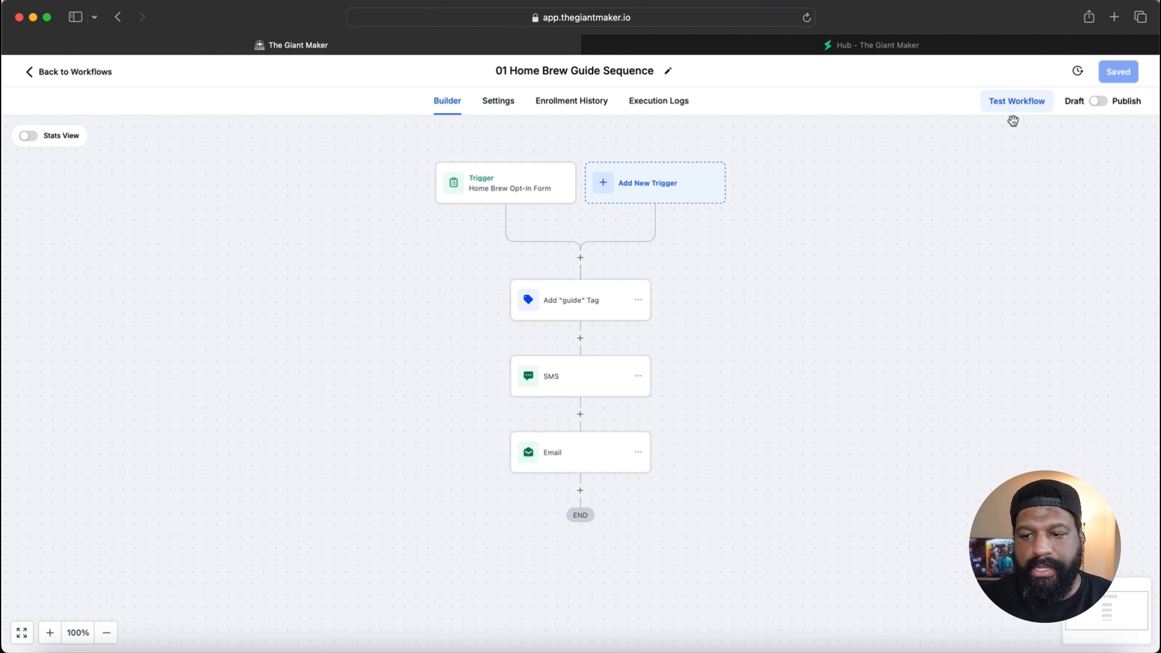
Examine the triggers available for a new workflow trigger, from the Contact and Events categories through Payments, Shopify and Certificates
left_click(674, 192)
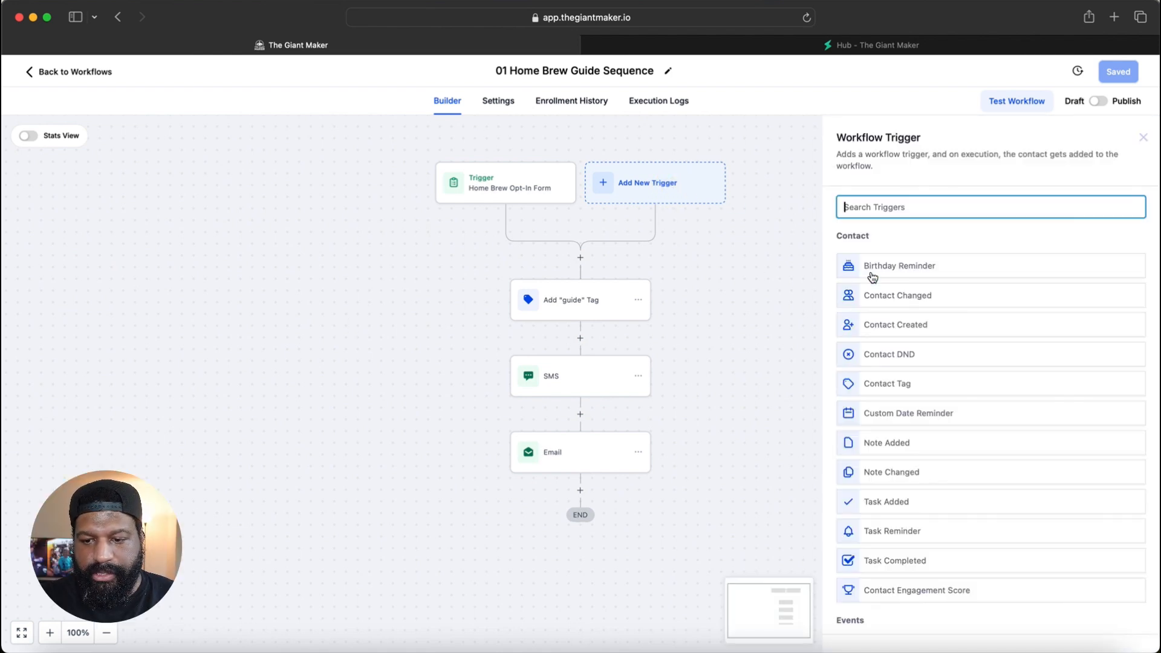
scroll(920, 241, "down", 2)
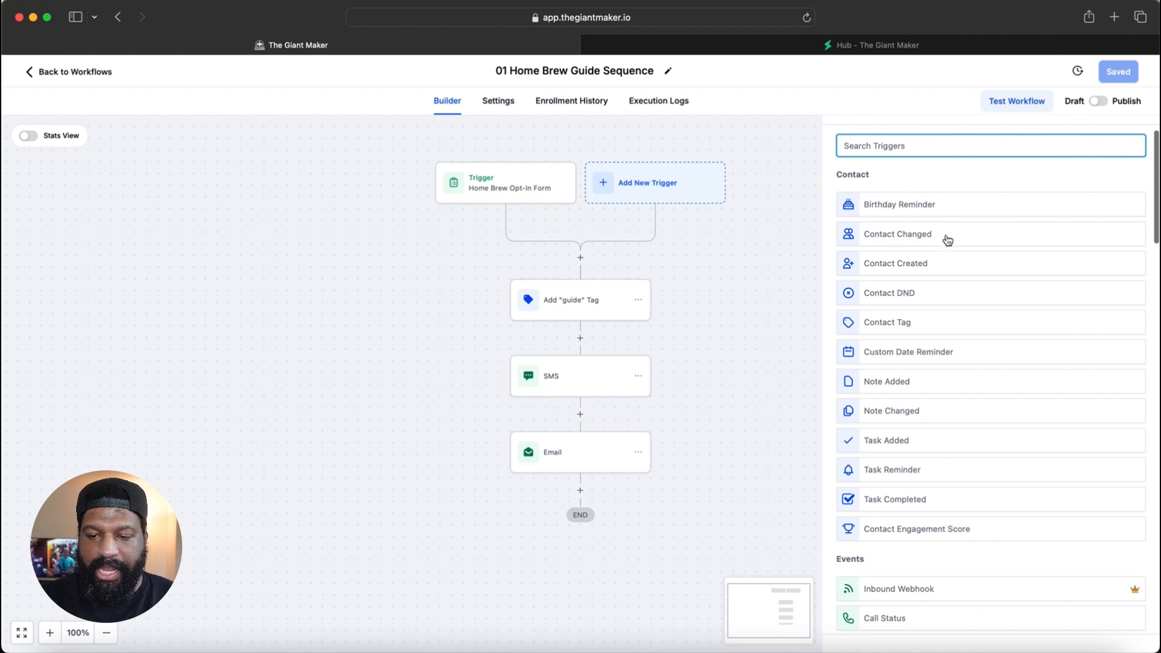
scroll(942, 268, "down", 2)
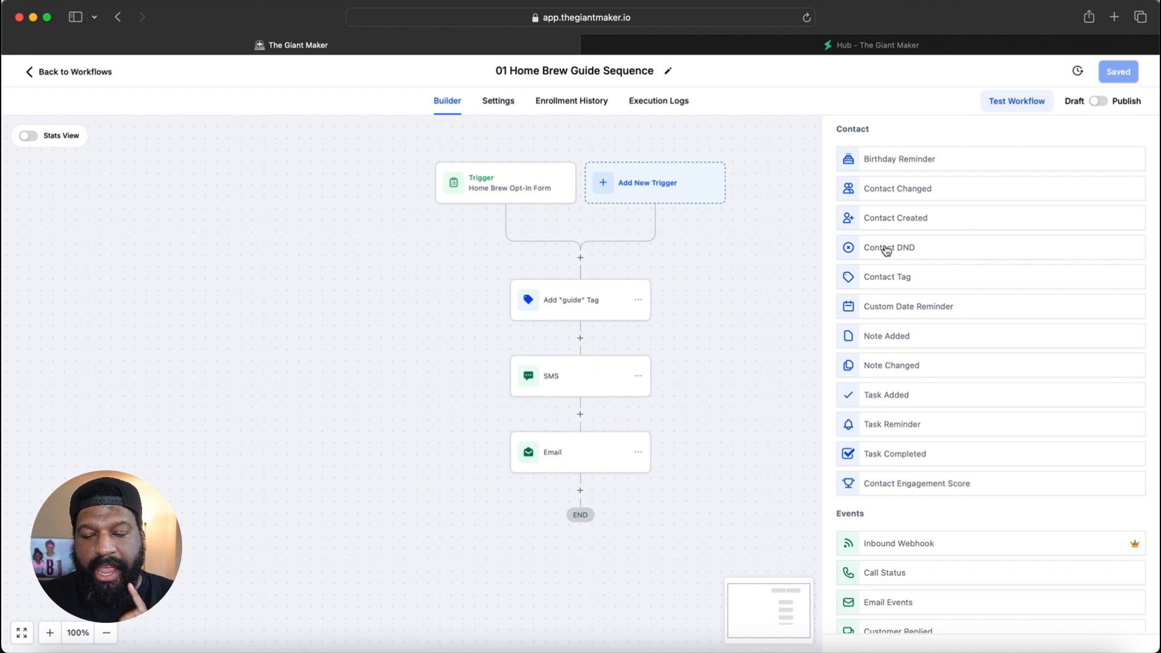
scroll(885, 251, "down", 3)
scroll(885, 250, "down", 6)
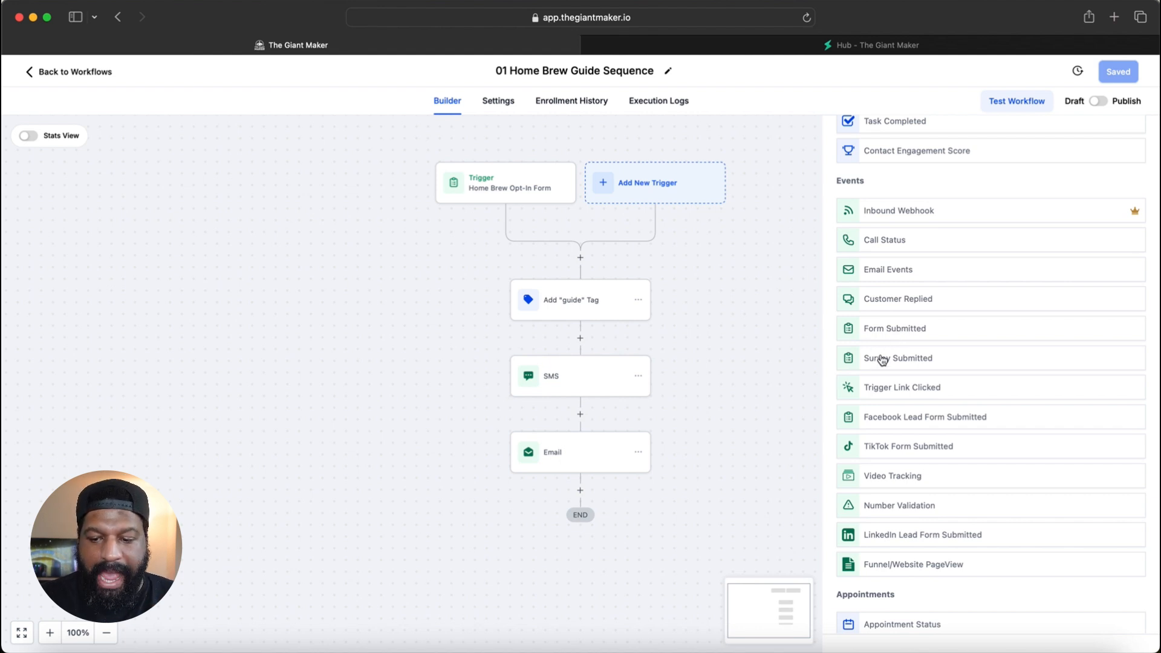
scroll(909, 341, "down", 2)
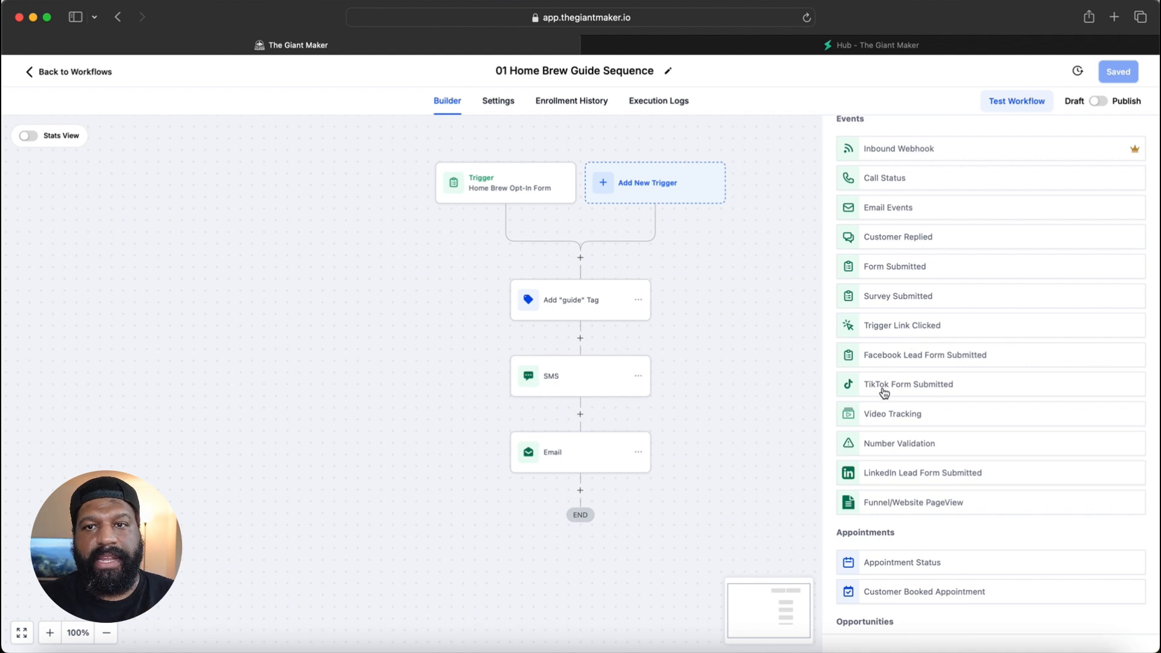
scroll(883, 390, "down", 1)
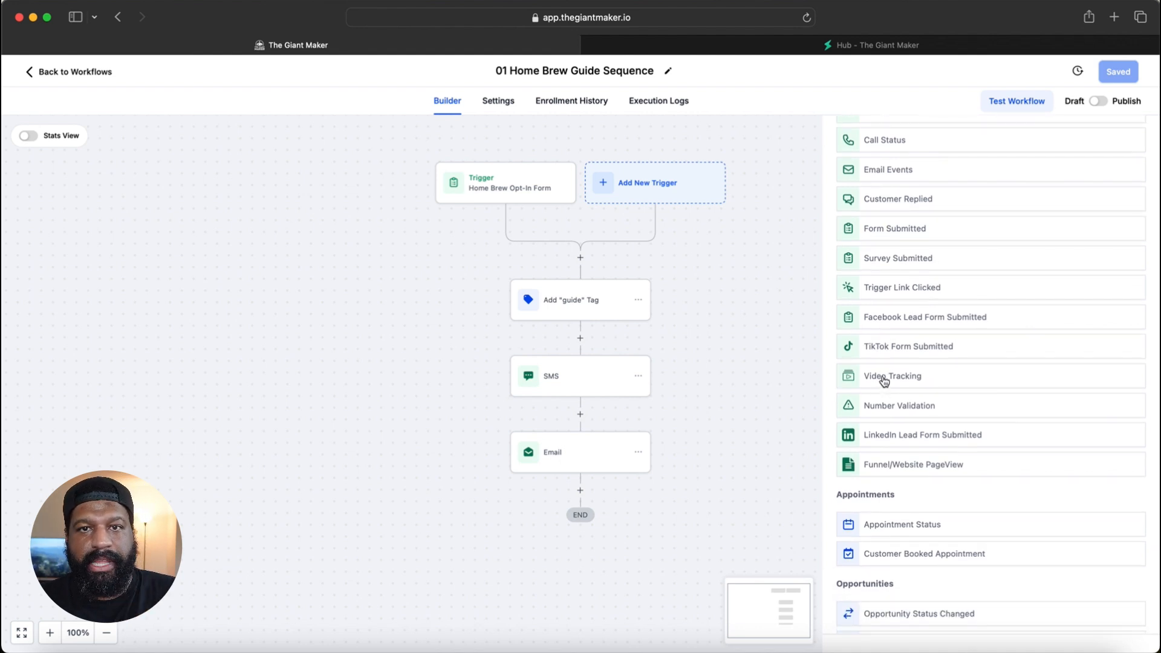
scroll(884, 380, "down", 2)
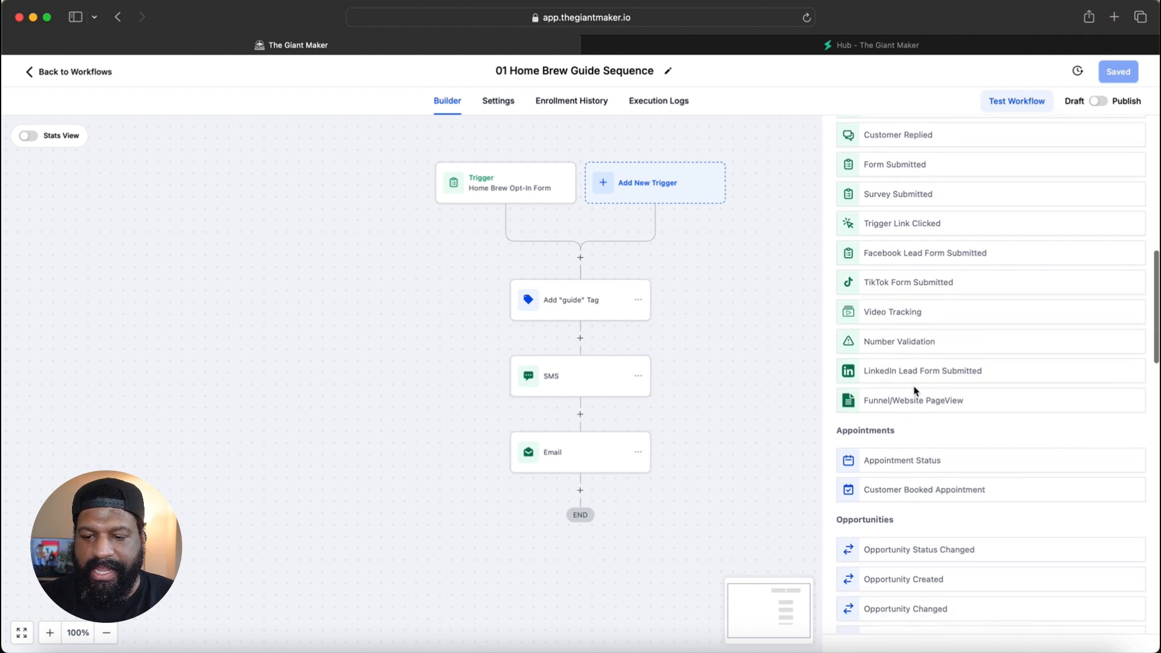
scroll(887, 372, "down", 1)
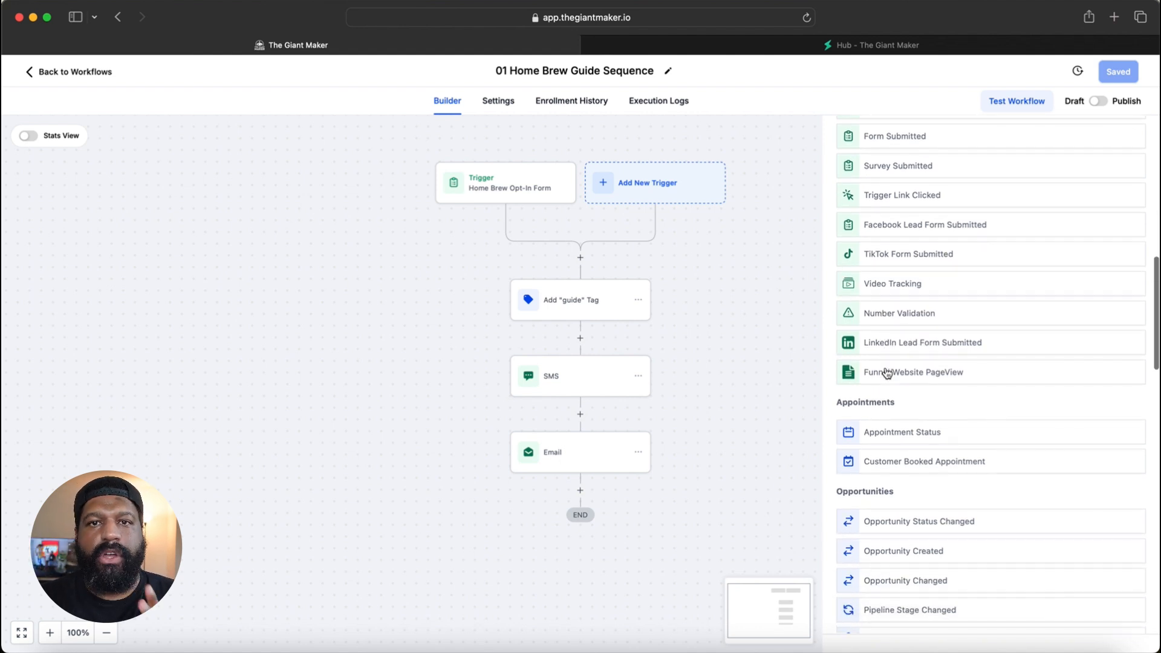
scroll(887, 372, "down", 3)
scroll(886, 372, "down", 2)
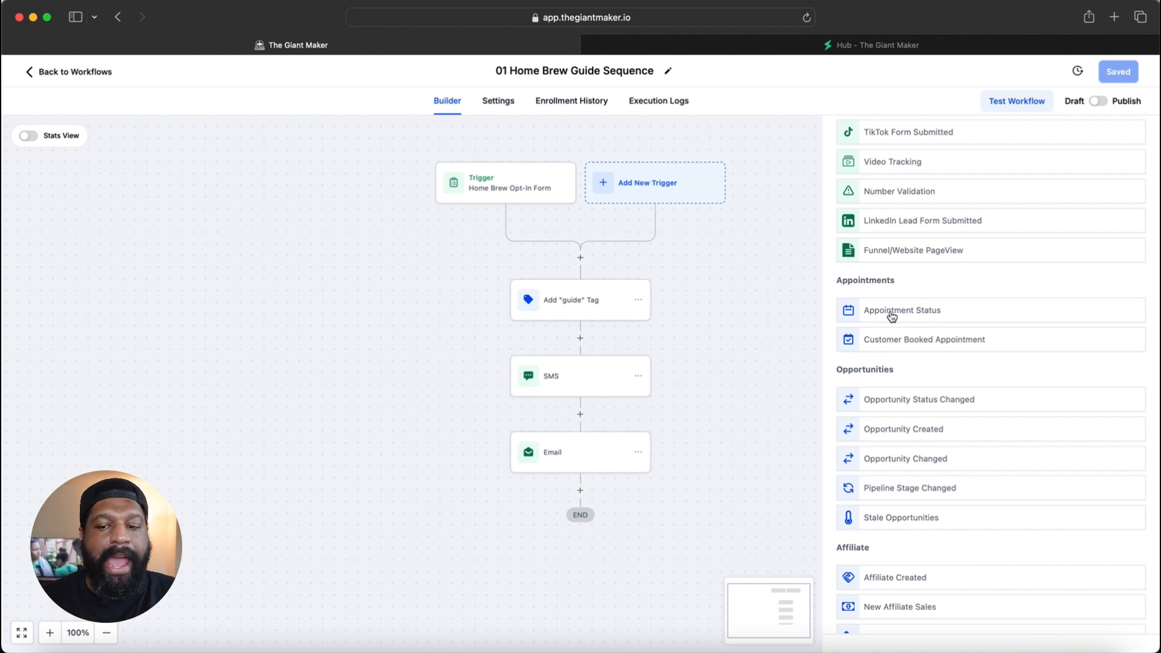
scroll(891, 316, "down", 3)
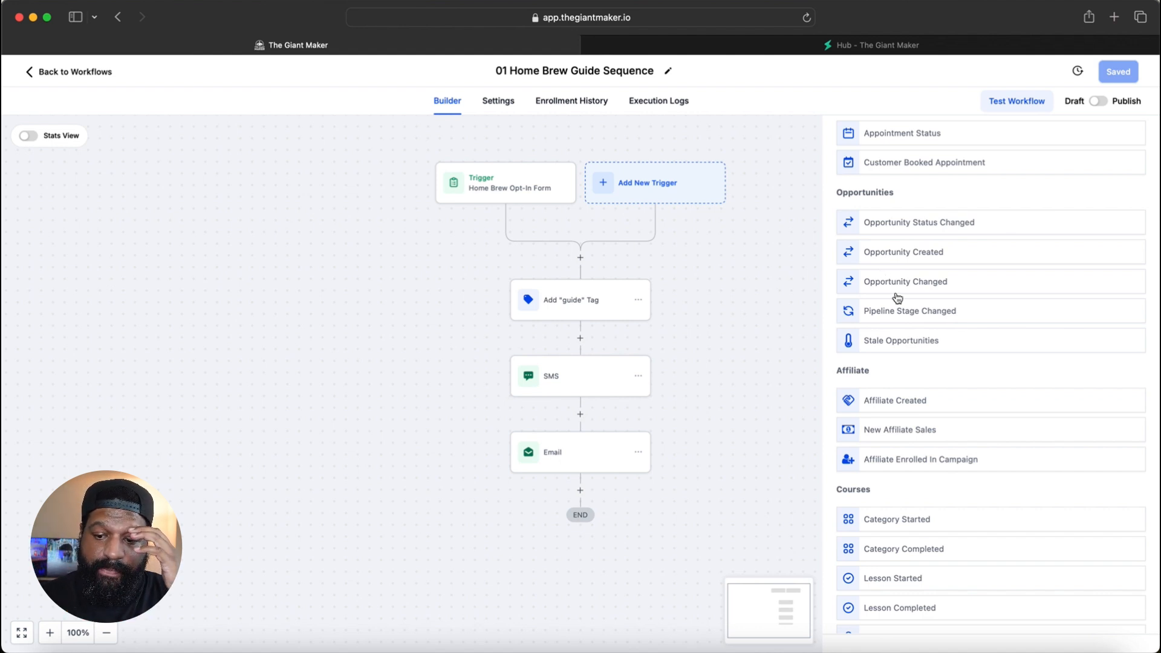
scroll(897, 297, "down", 5)
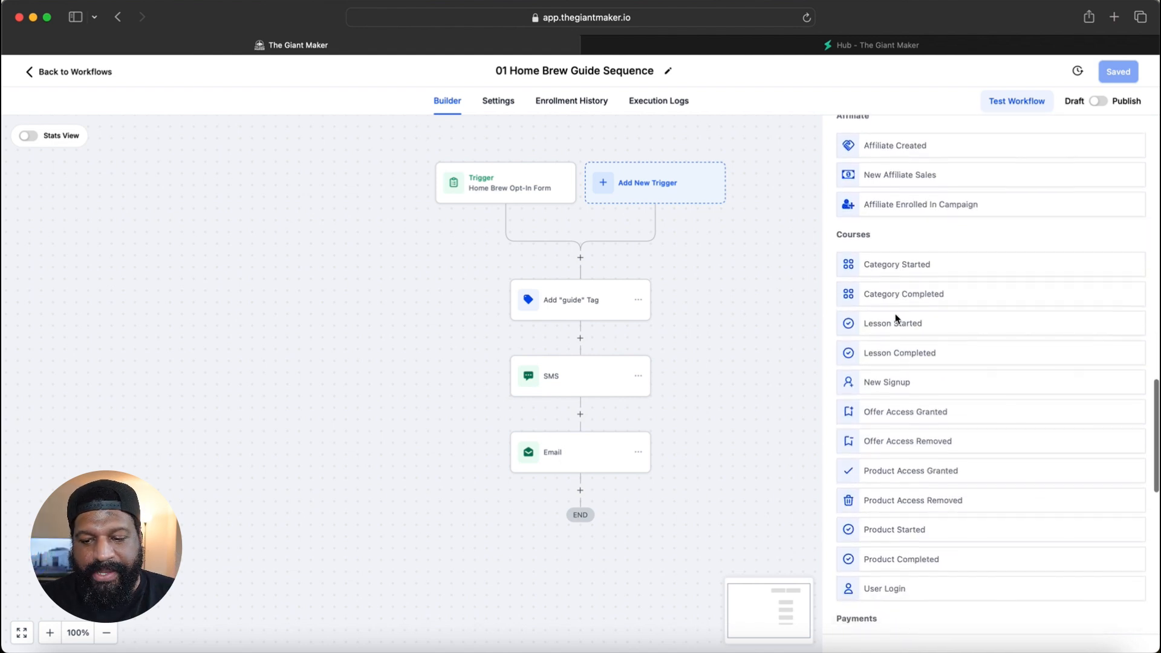
scroll(900, 447, "down", 5)
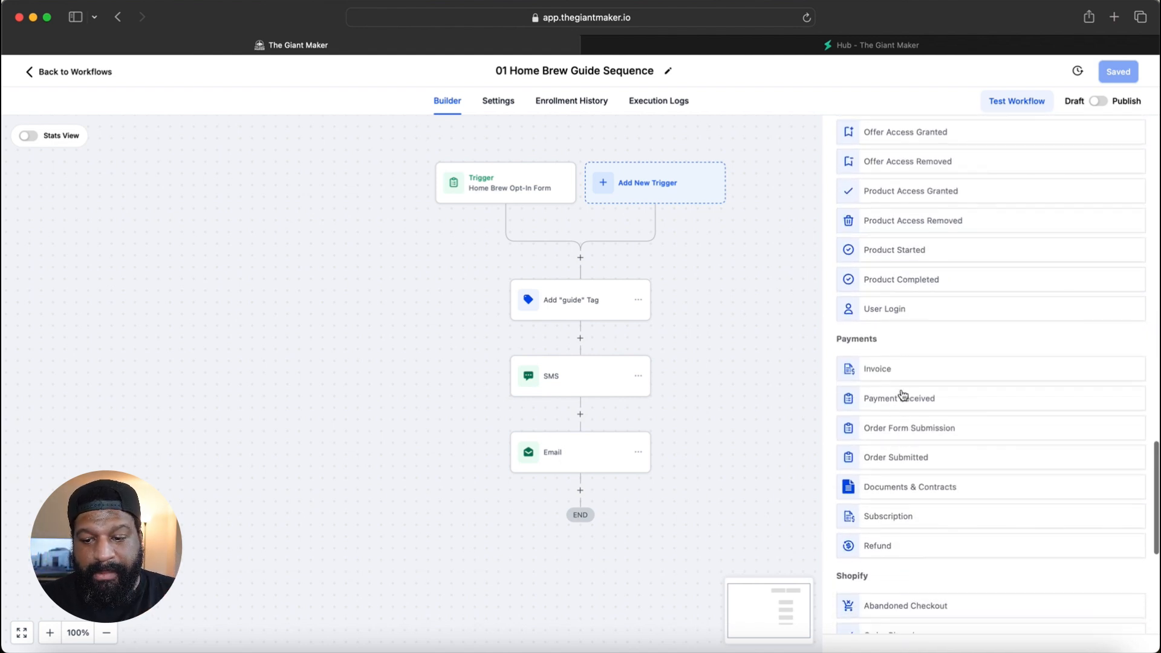
scroll(902, 395, "down", 2)
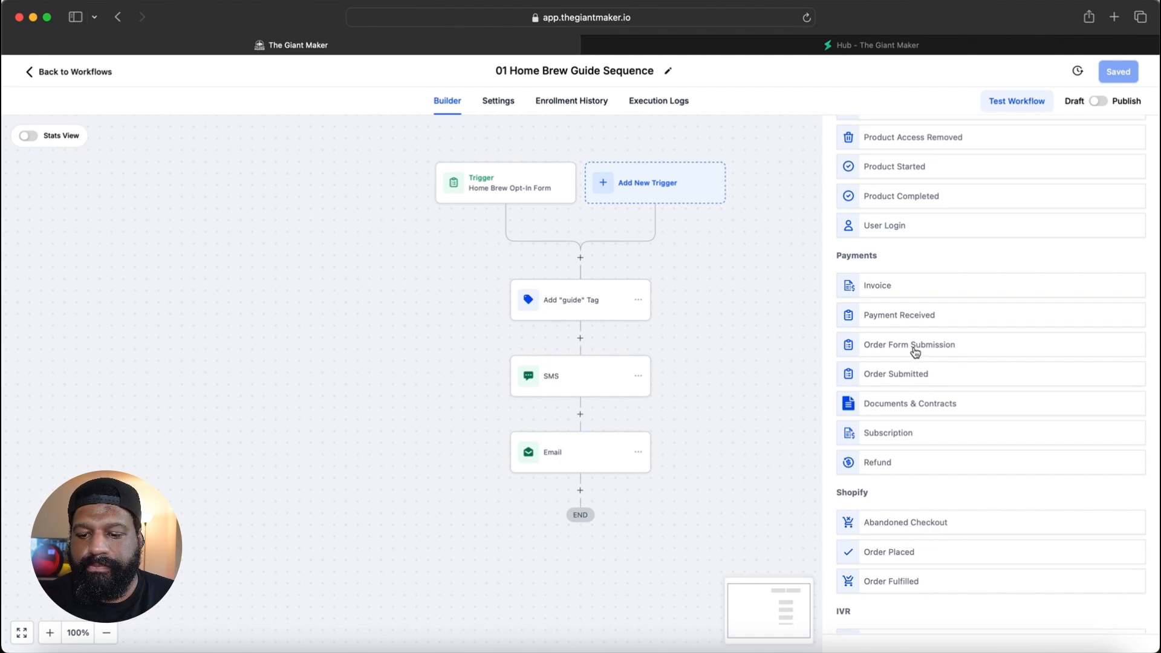
scroll(911, 348, "down", 5)
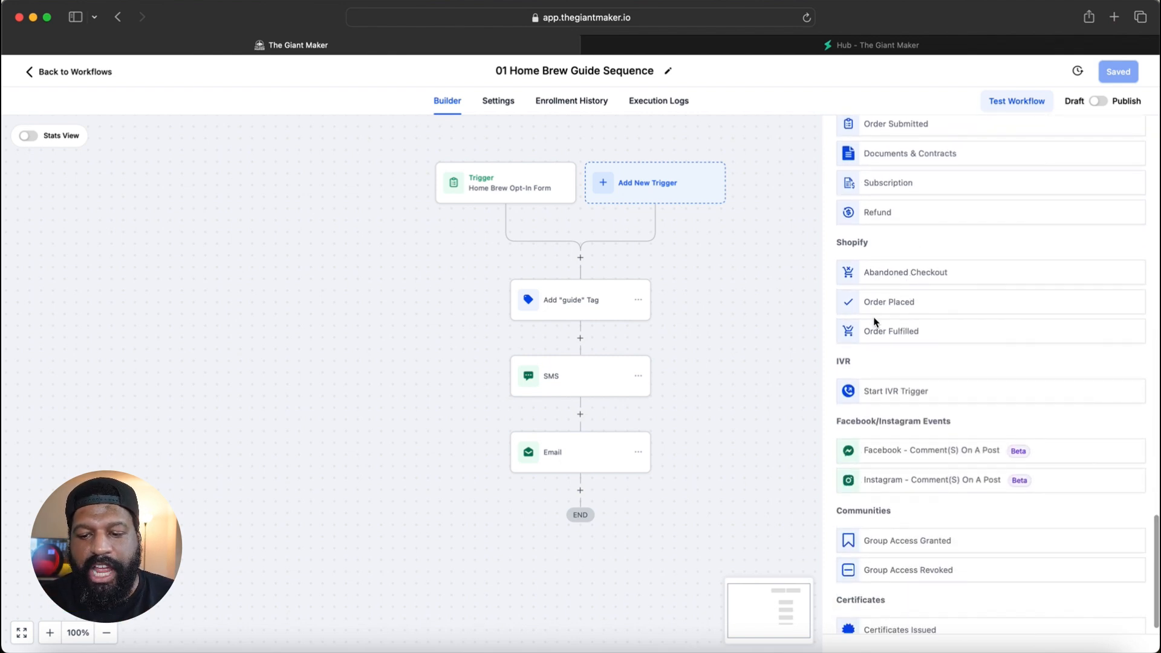
scroll(874, 322, "down", 1)
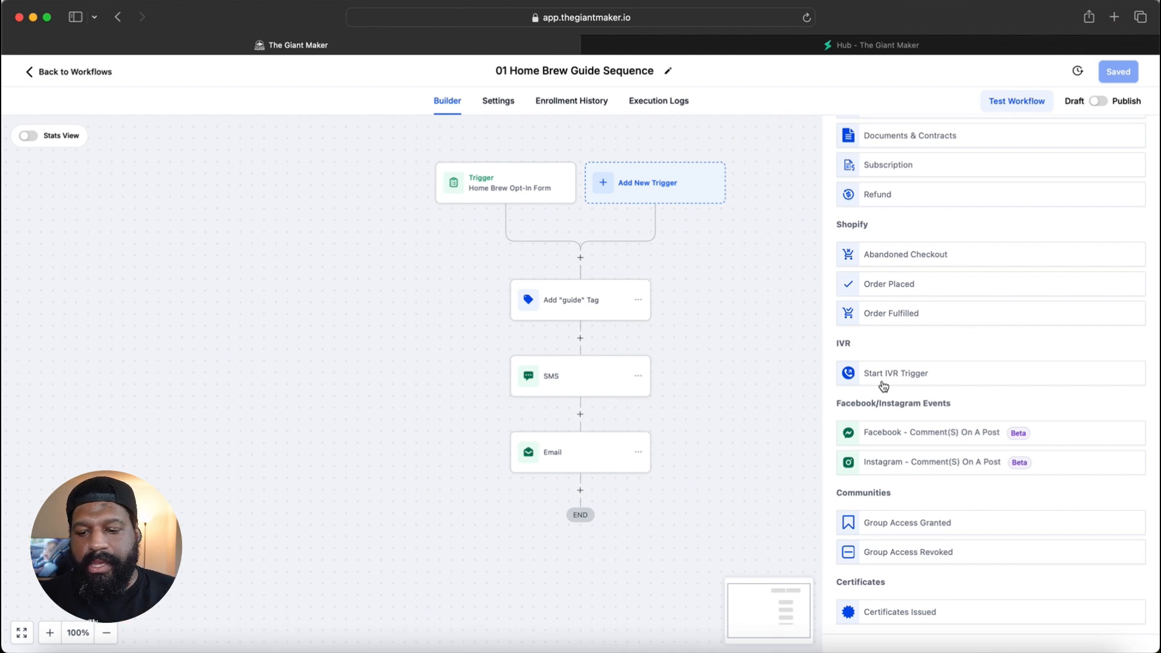
scroll(894, 484, "up", 15)
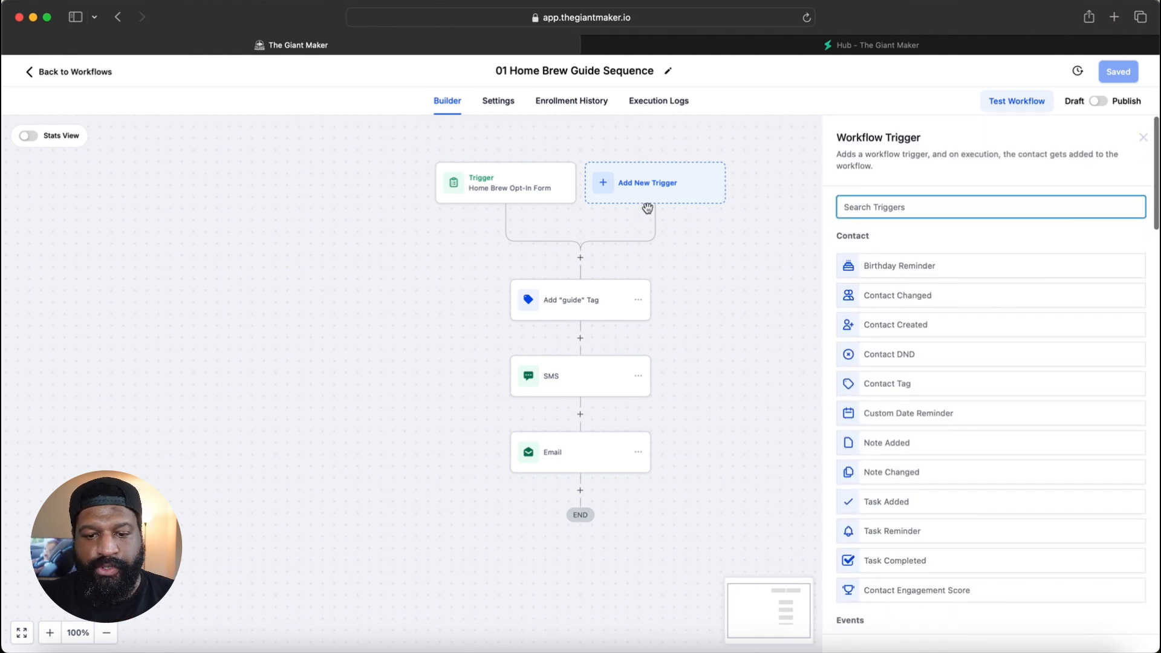
Add a "Form is" filter for DL Form to the Home Brew Opt-In Form trigger and close the trigger without saving
left_click(444, 260)
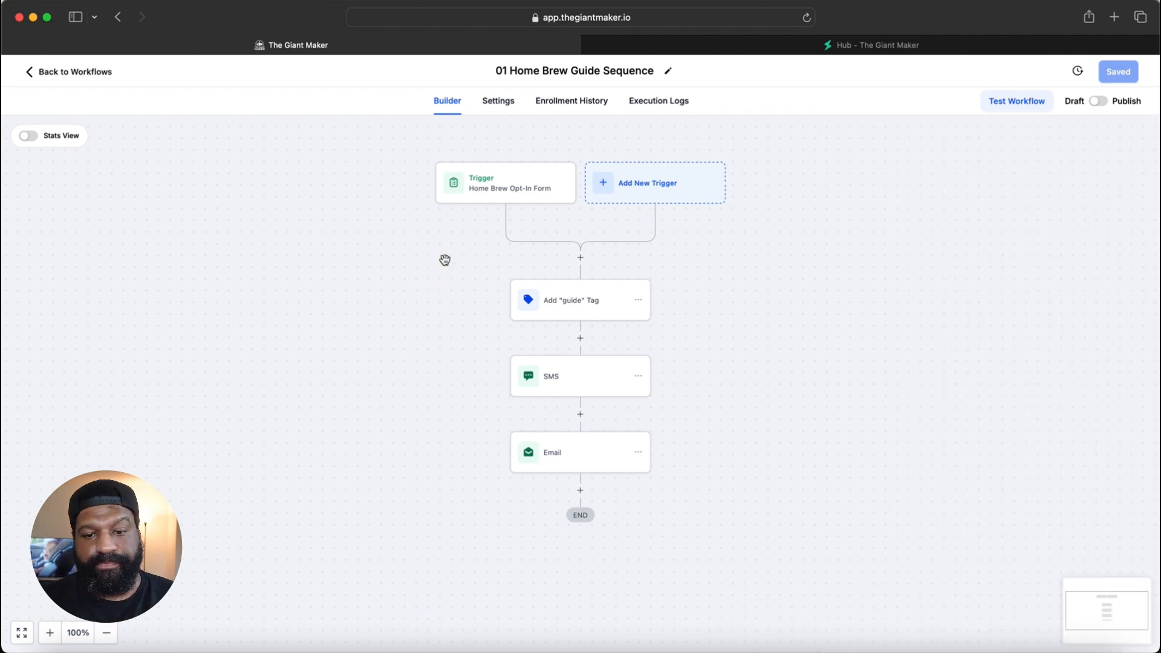
left_click(512, 177)
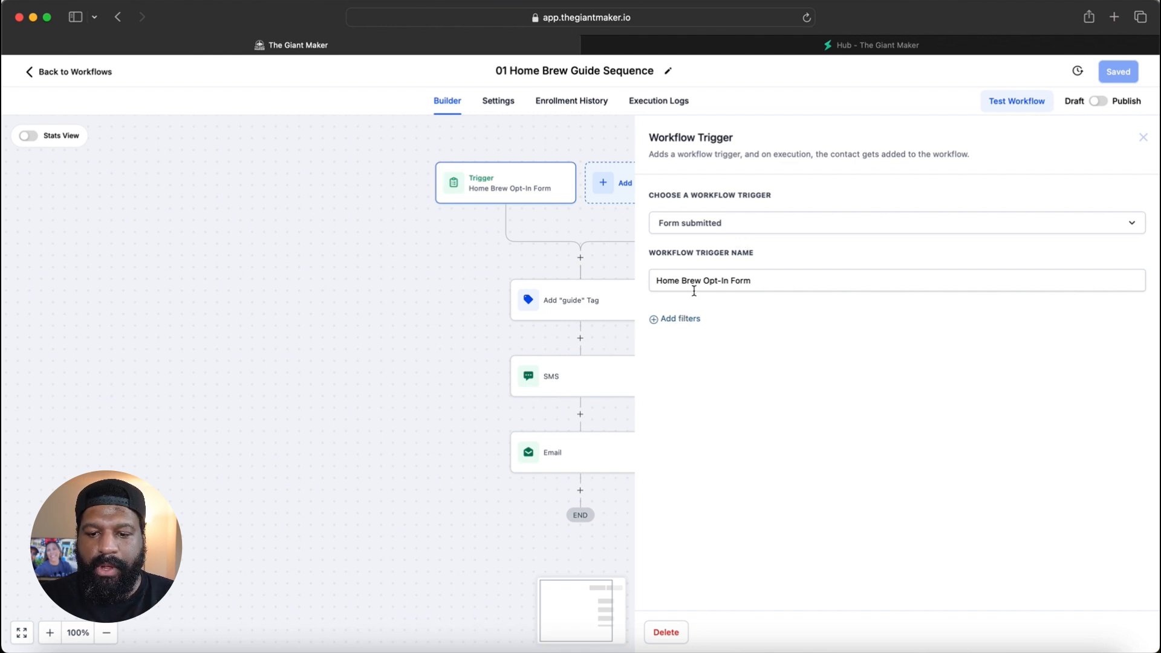
left_click(677, 321)
left_click(676, 332)
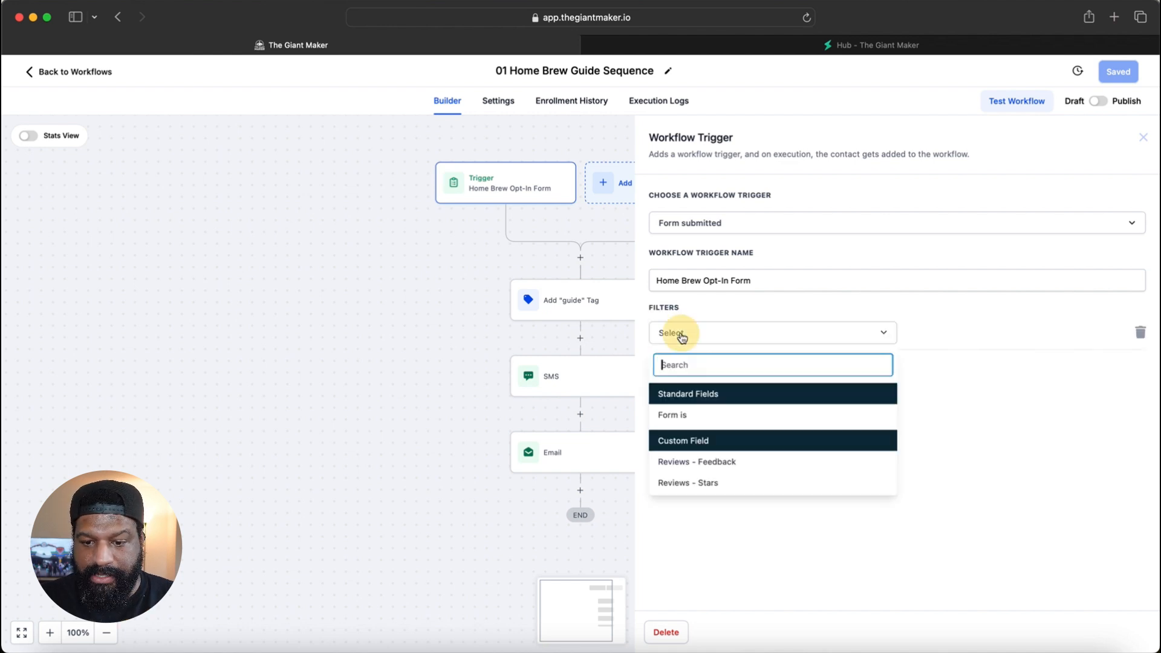
left_click(680, 416)
left_click(933, 334)
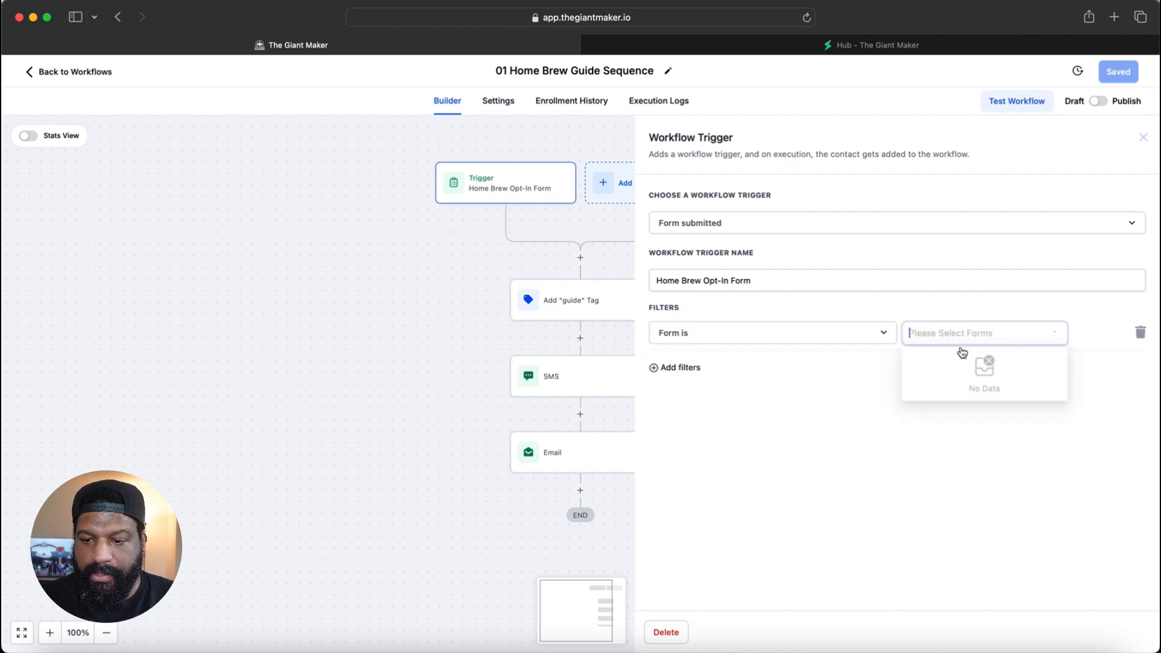
left_click(944, 363)
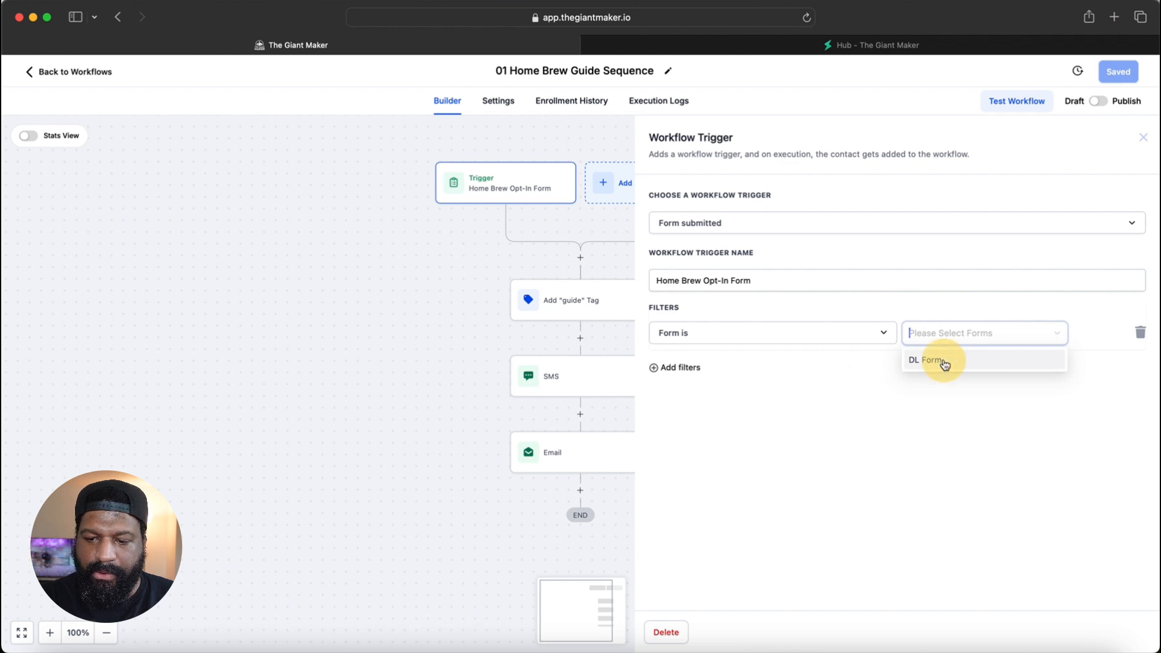
left_click(812, 407)
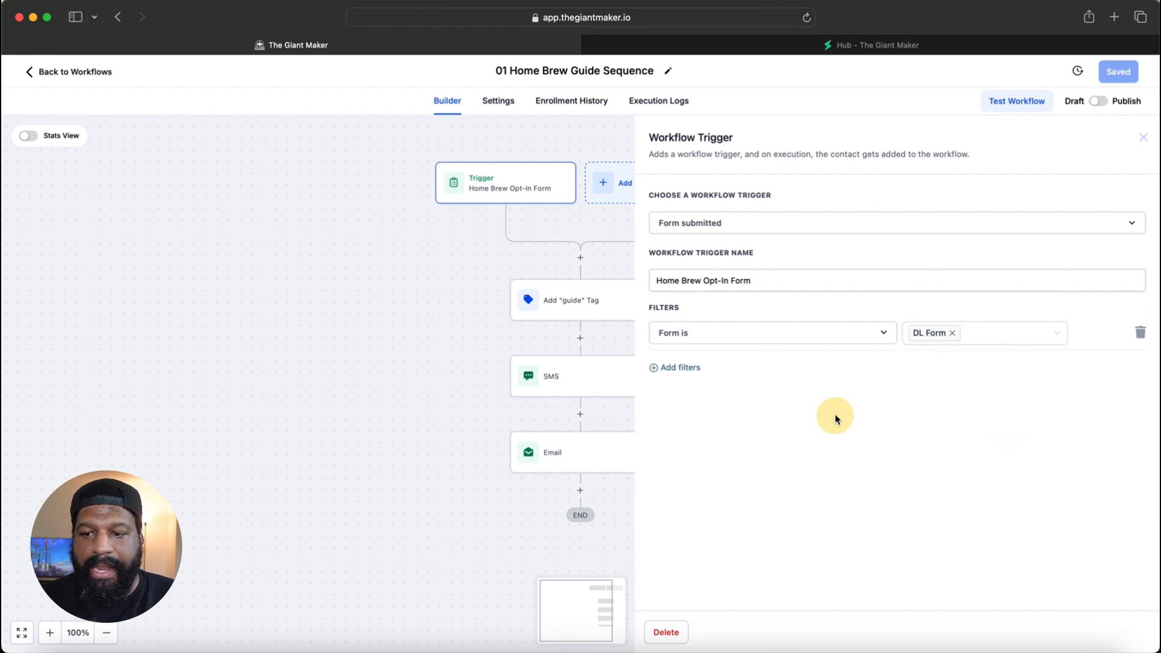
left_click(432, 423)
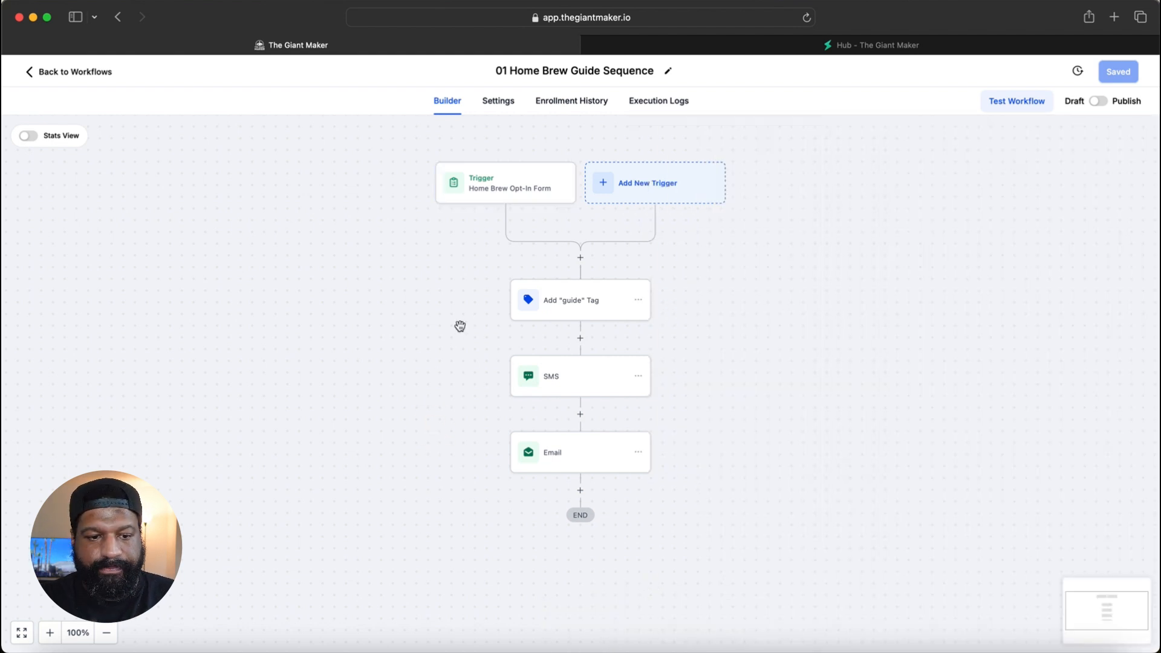
Check the Add "guide" Tag action and the Contact Tag option among the available triggers, leaving both unchanged
left_click(605, 306)
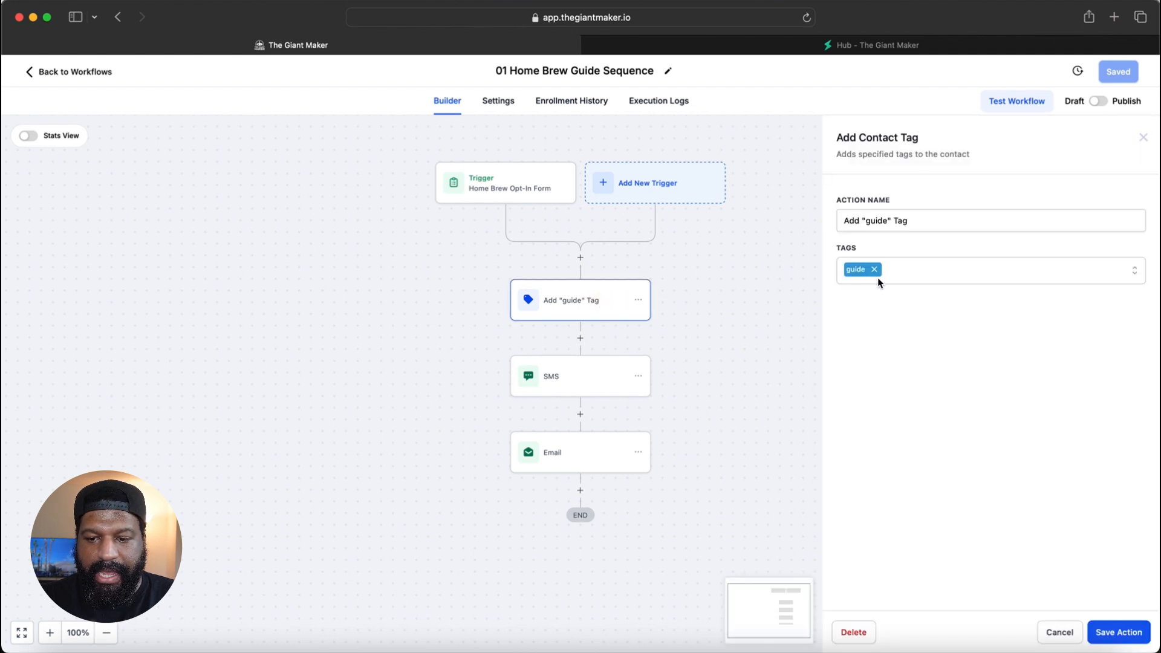
left_click(1059, 632)
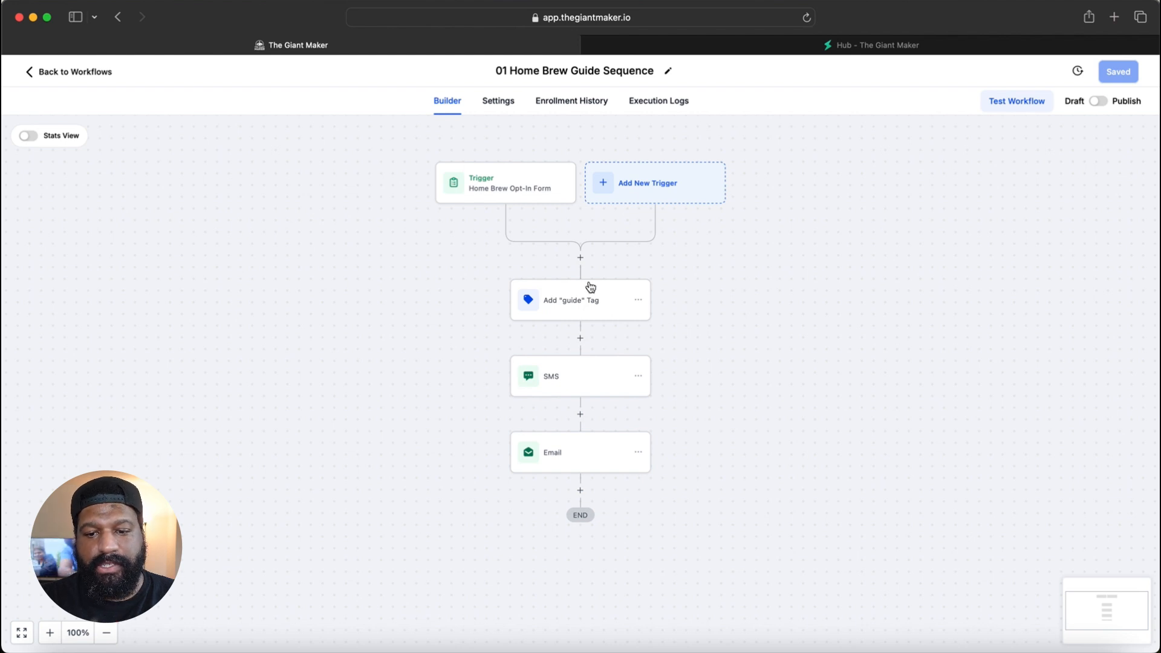
left_click(646, 183)
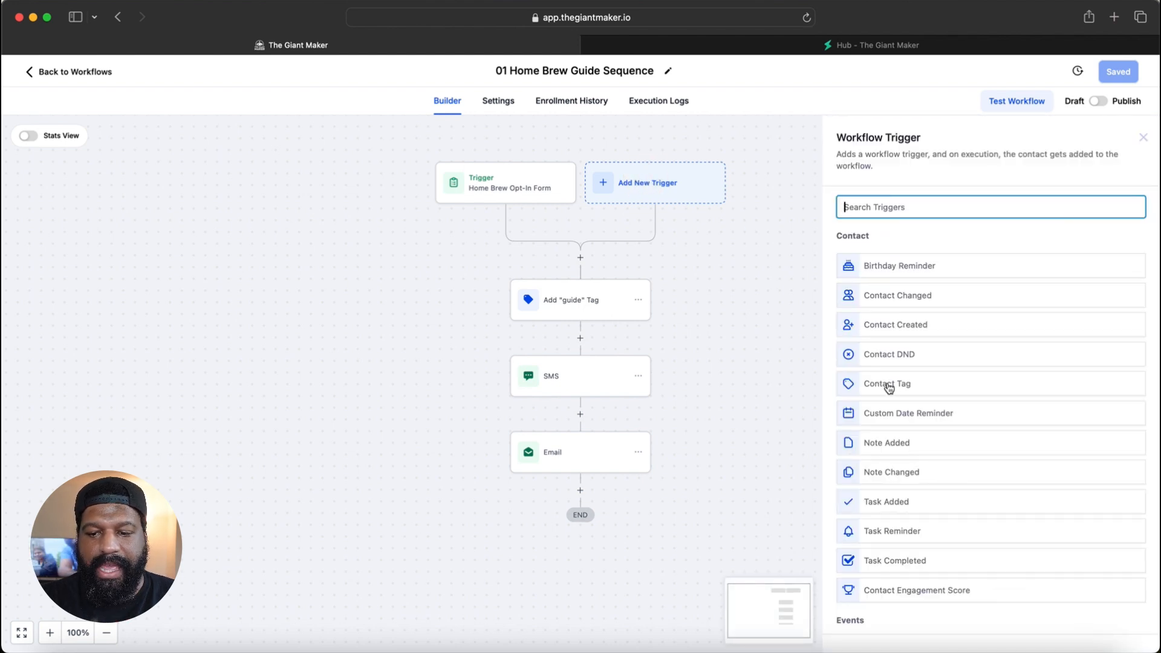
left_click(732, 369)
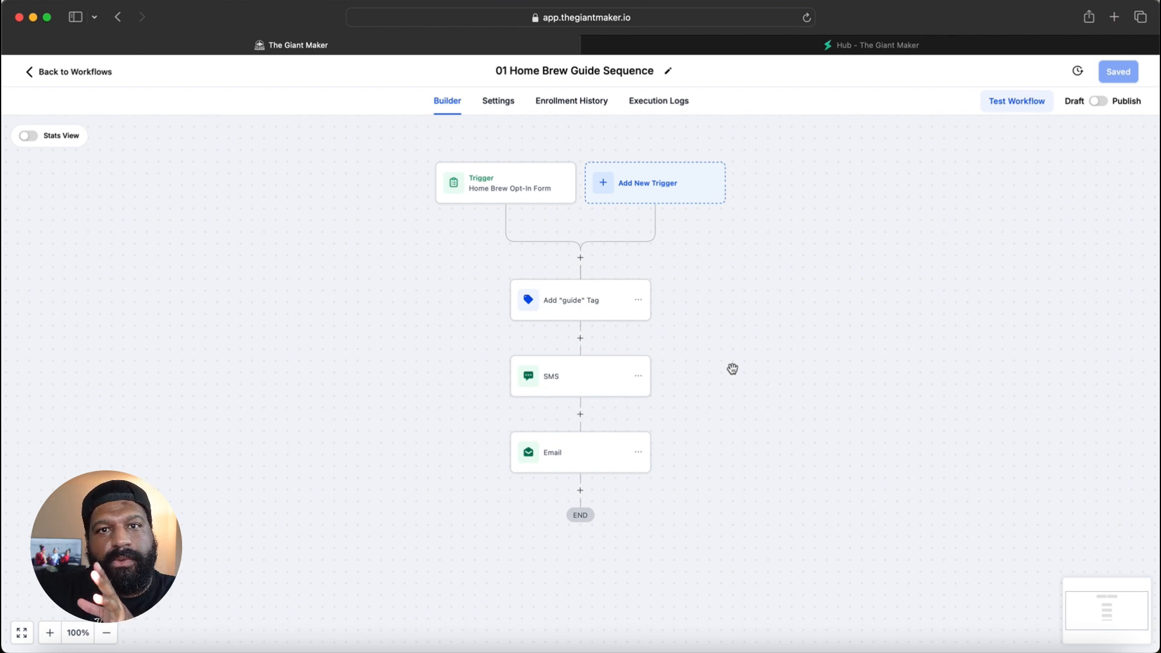
Review the SMS action's message settings and the Email action's sender, subject and template settings
left_click(586, 380)
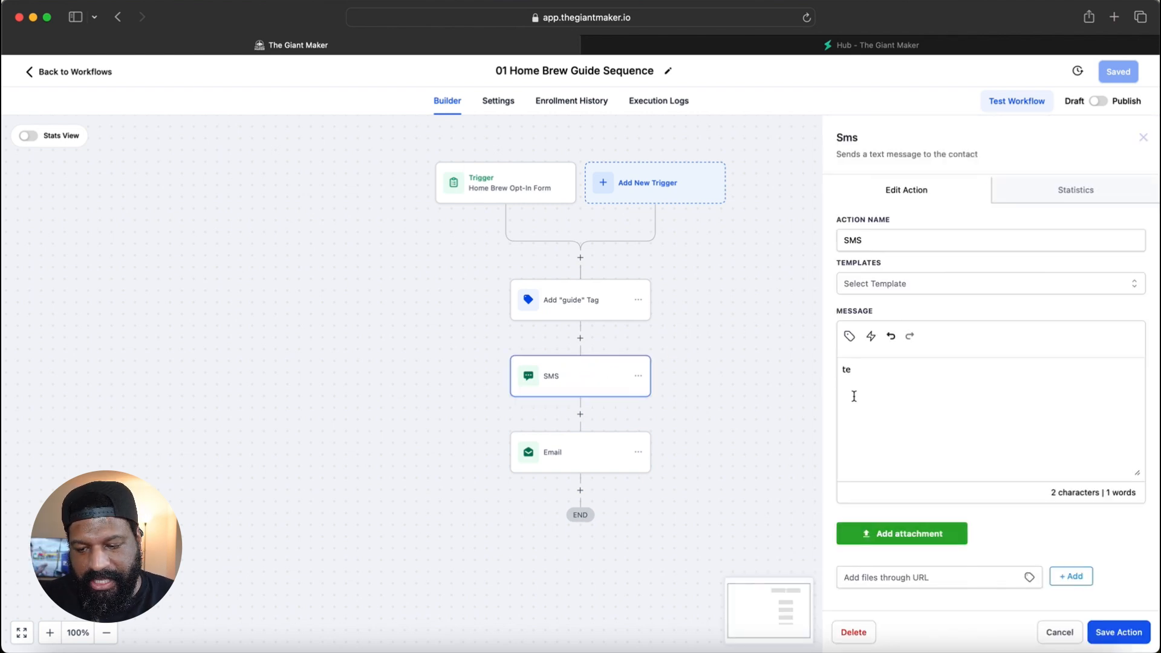
left_click(1059, 633)
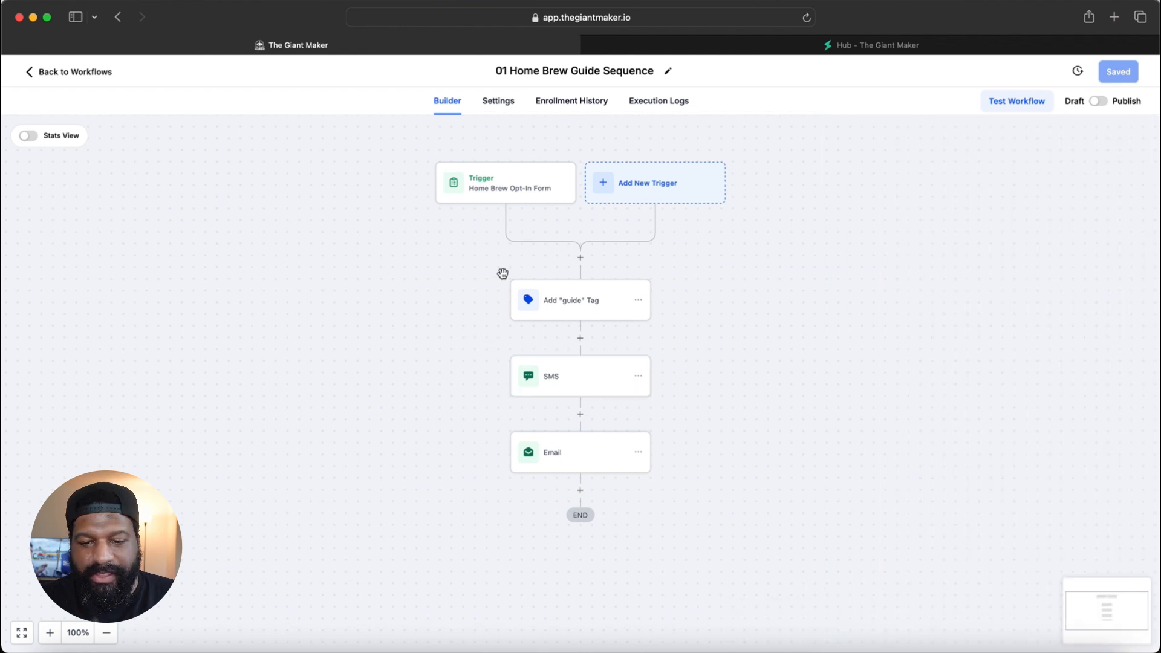
left_click(596, 459)
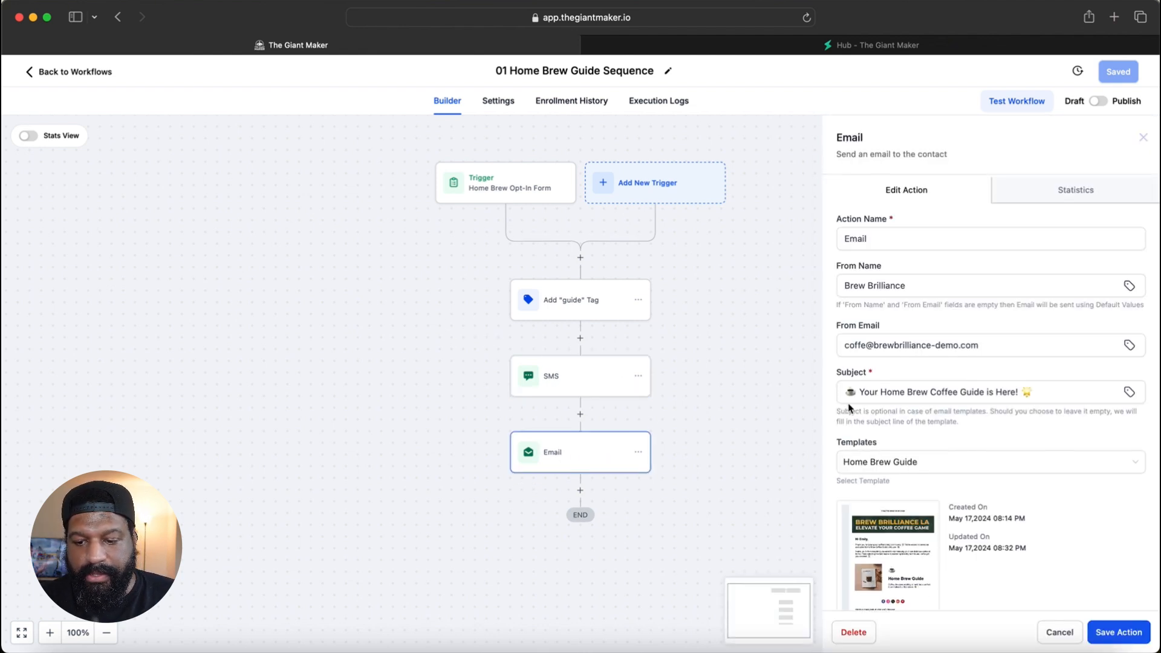
scroll(858, 410, "down", 3)
mouse_move(870, 423)
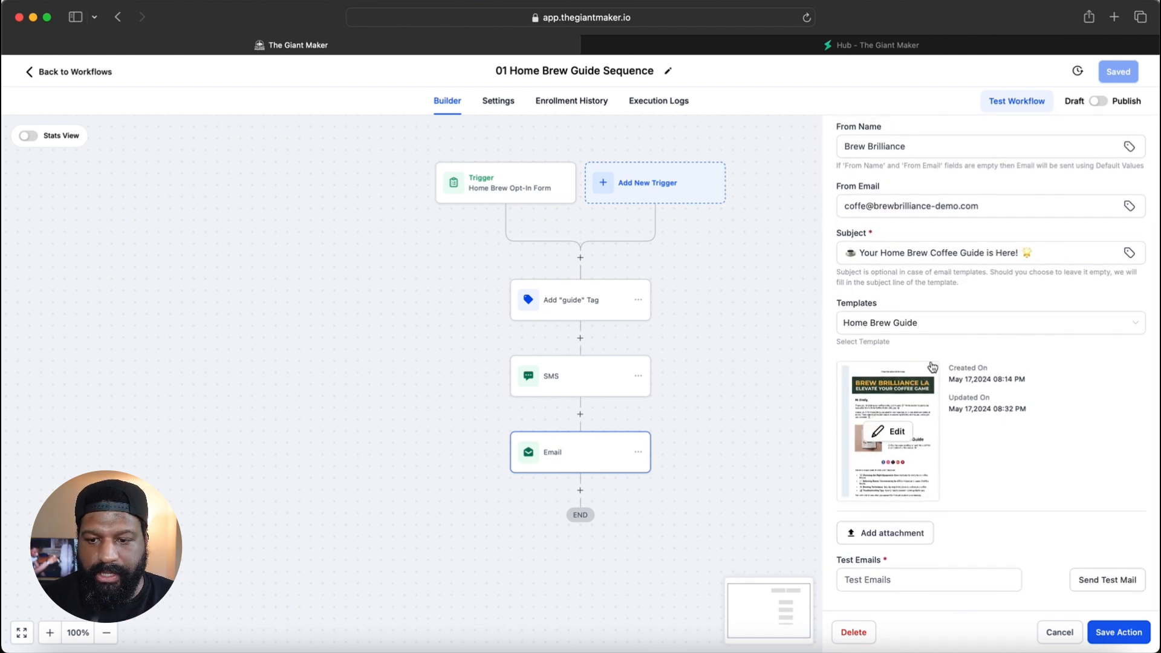
scroll(949, 346, "up", 1)
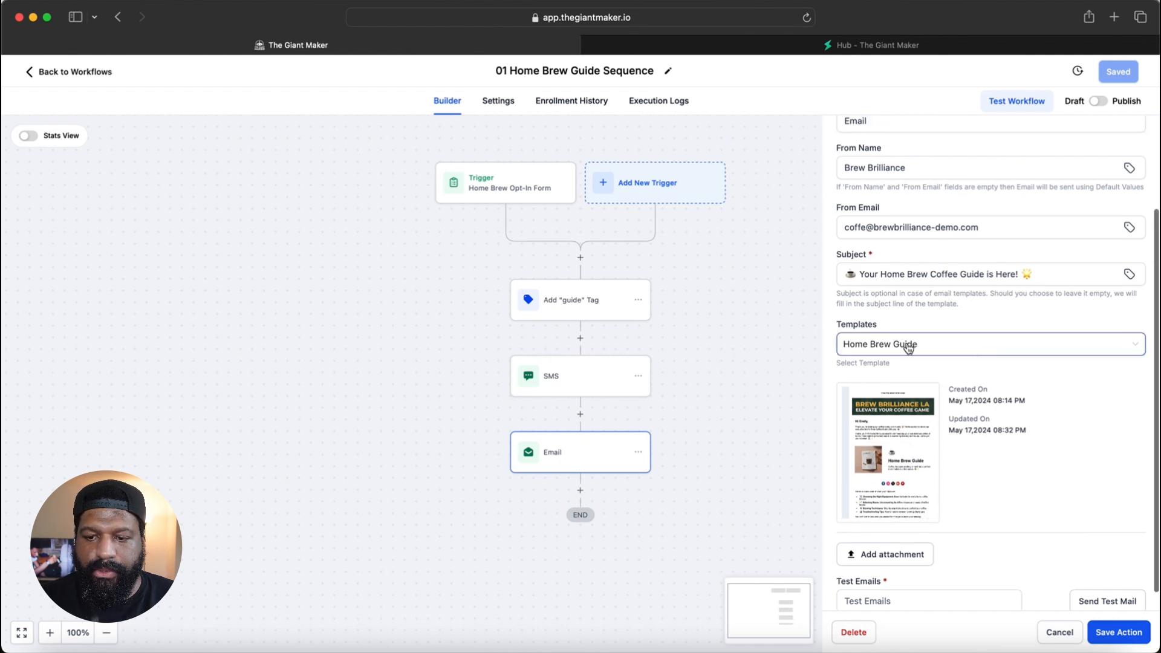
Switch the Email action's template to None and enter two lines of placeholder text in the message body
left_click(909, 344)
left_click(930, 343)
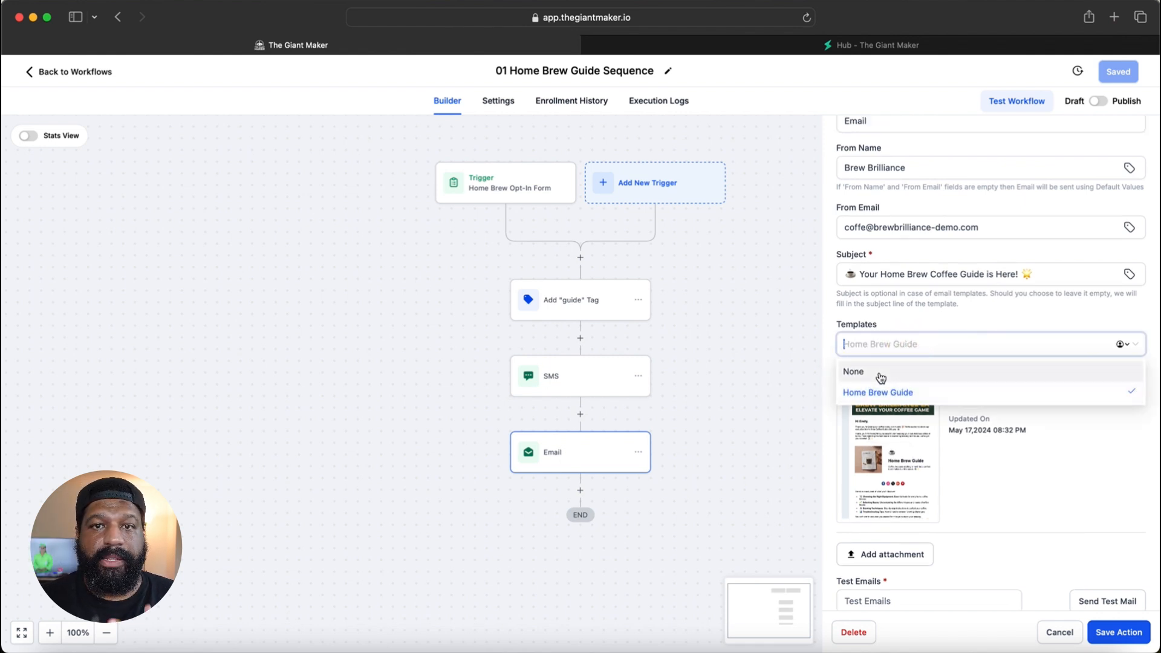
left_click(881, 378)
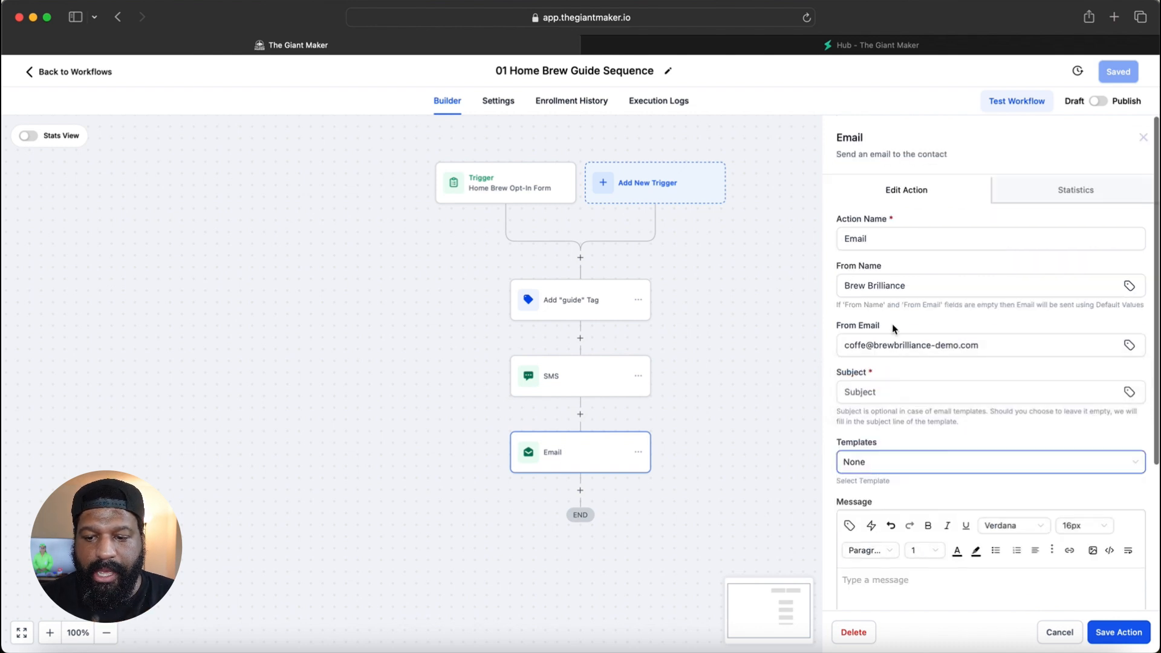
scroll(893, 327, "down", 5)
left_click(864, 393)
type("b")
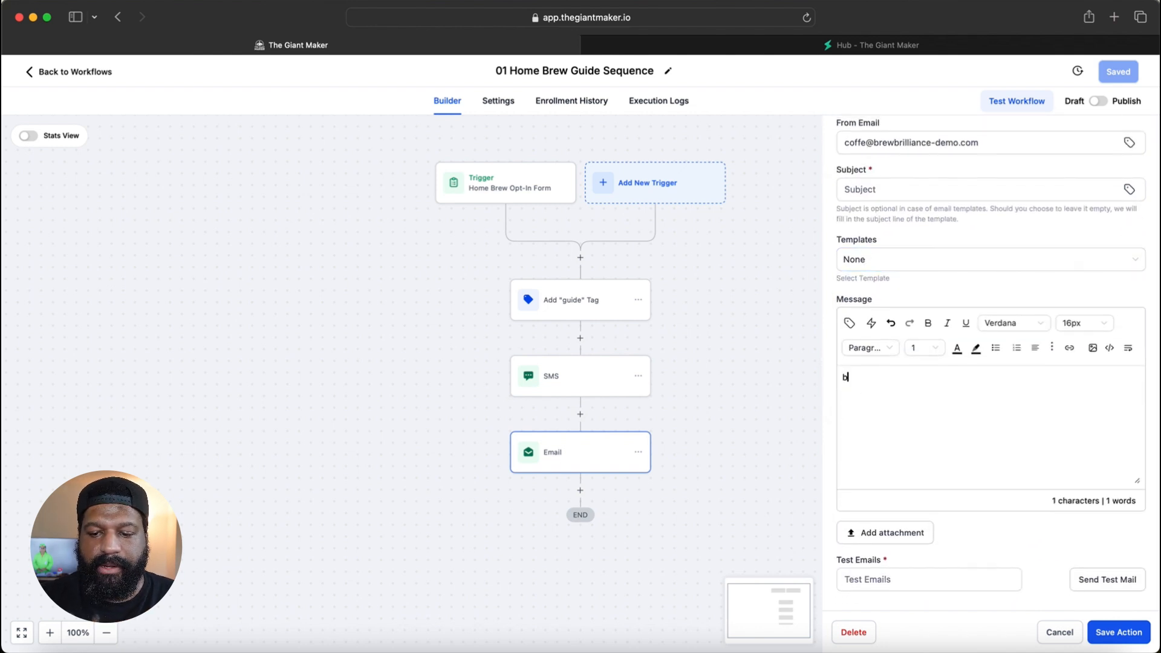
type("ndmfmdmnabfmndbmnbfmndabnb")
key("Return")
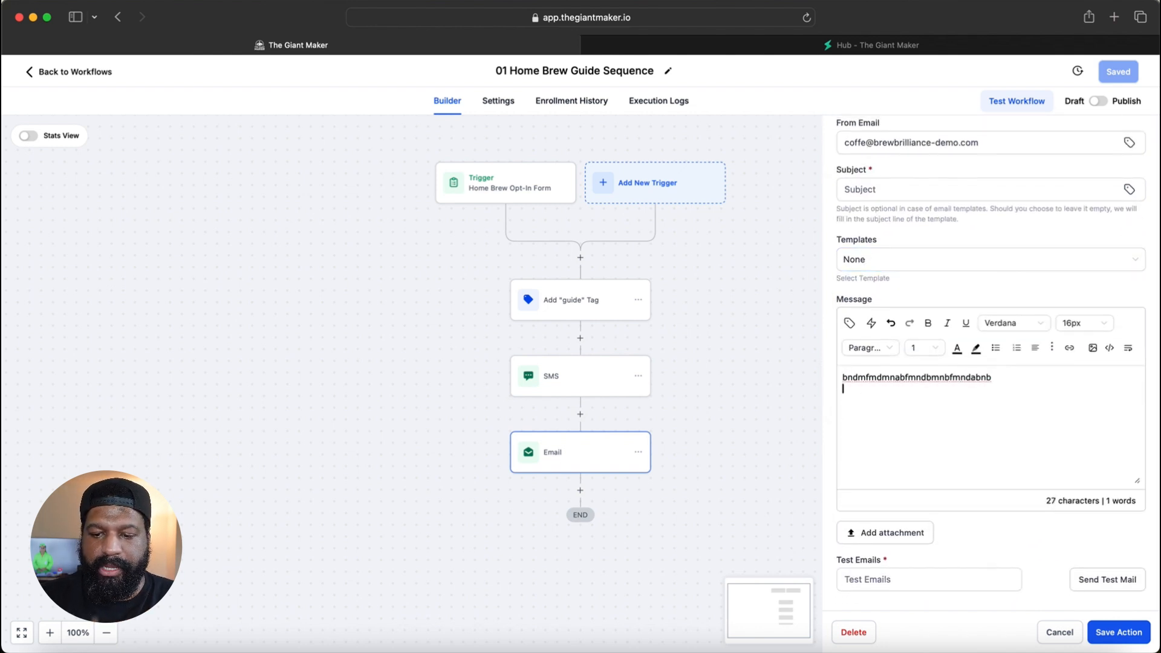
type("dfbdhkfdkjfhj")
Try the link option on the second line of the email message and deselect the text
left_click_drag(899, 389, 878, 378)
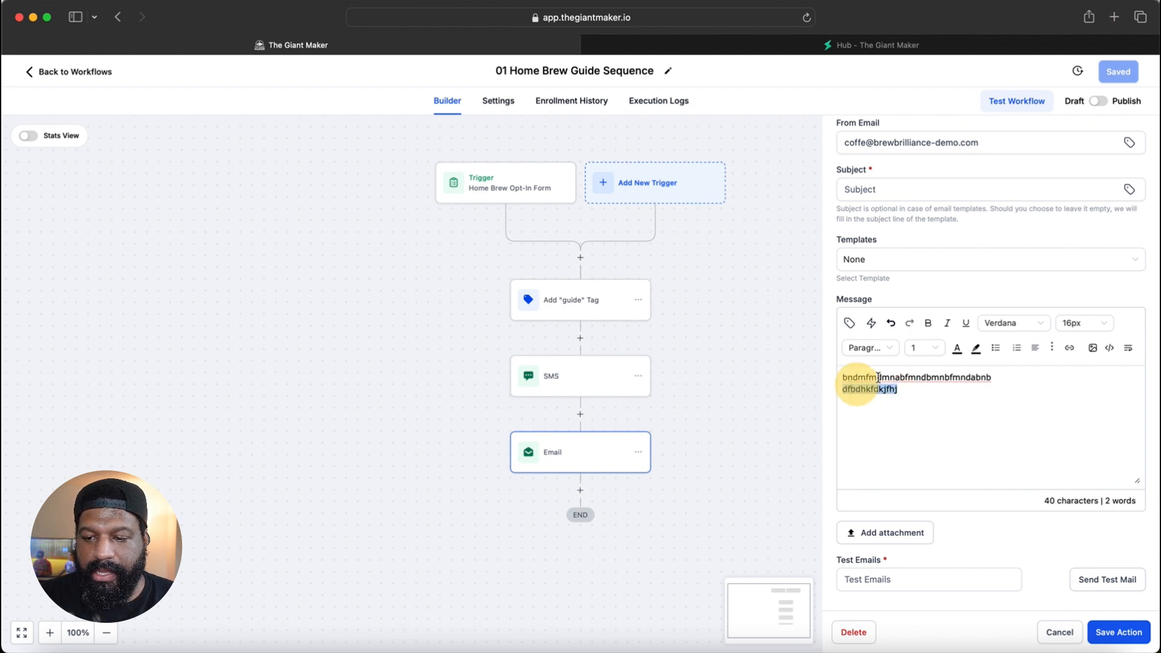
left_click(1069, 349)
left_click(716, 251)
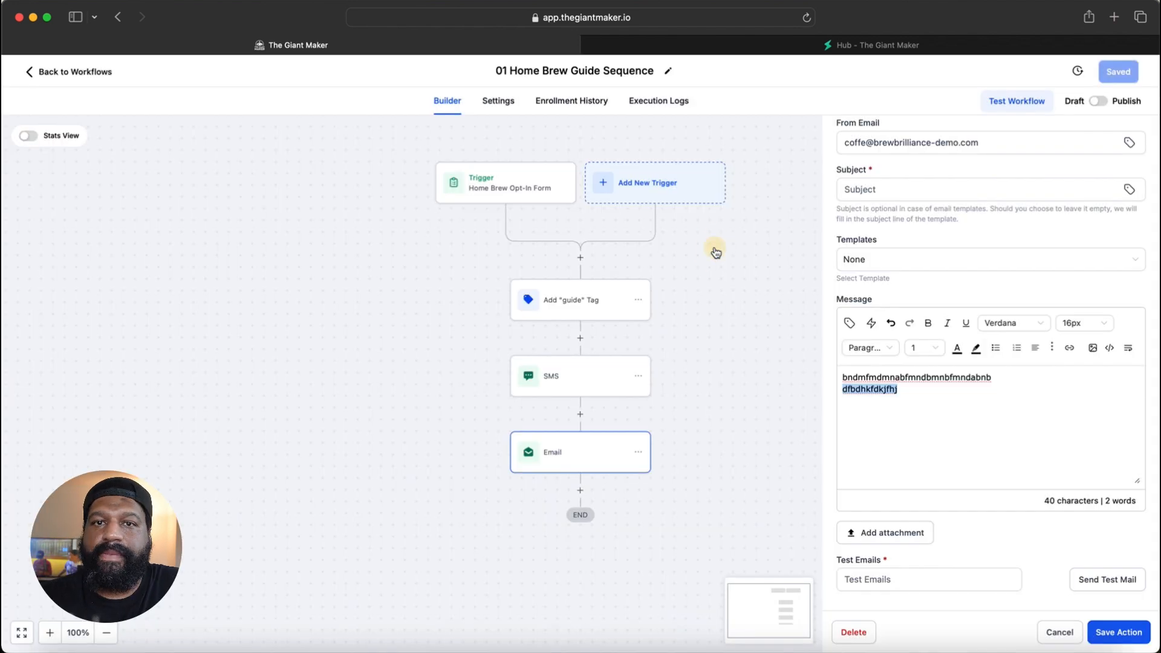
left_click(992, 431)
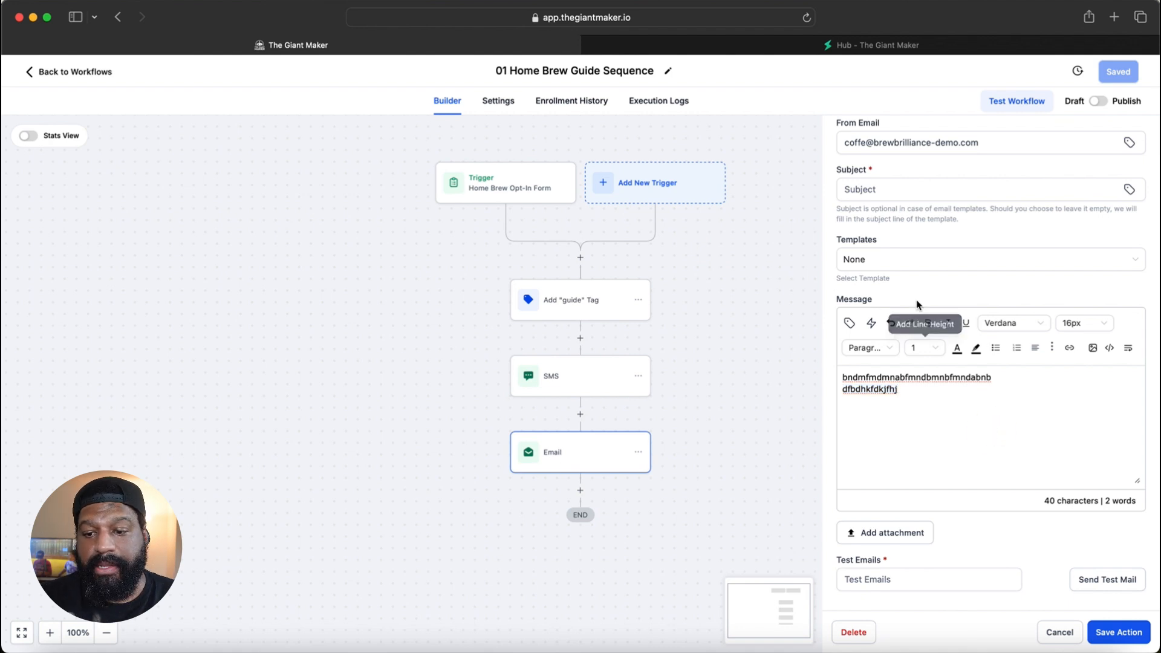
Set the Email action's template to Home Brew Guide and save the action
left_click(905, 261)
left_click(881, 307)
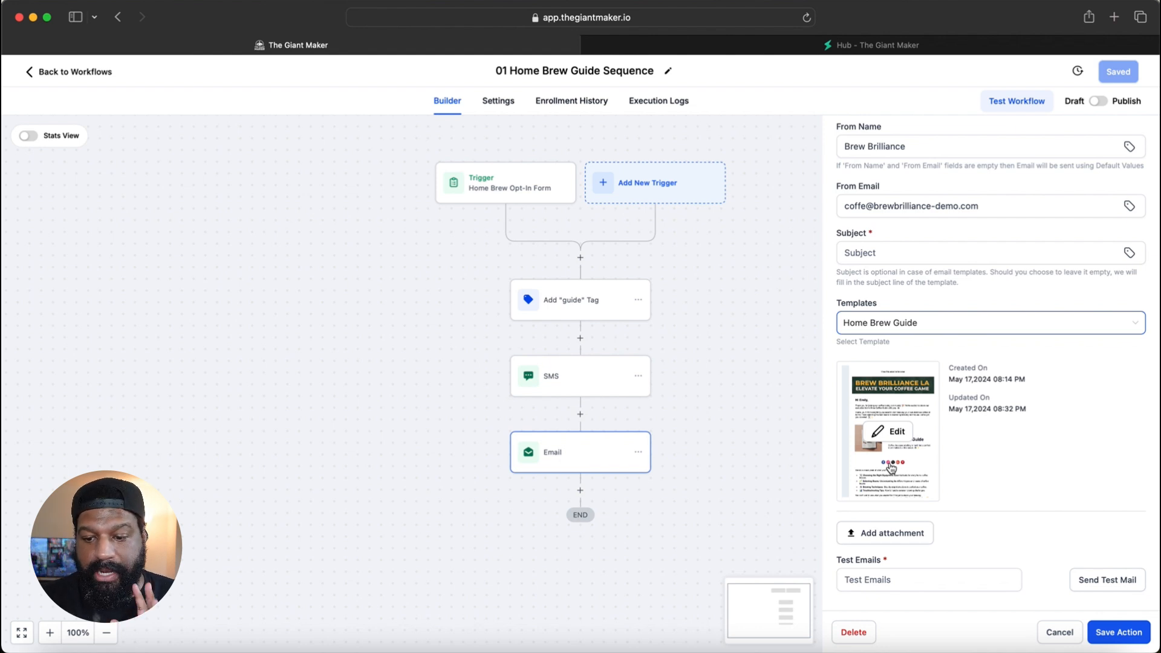
left_click(1126, 630)
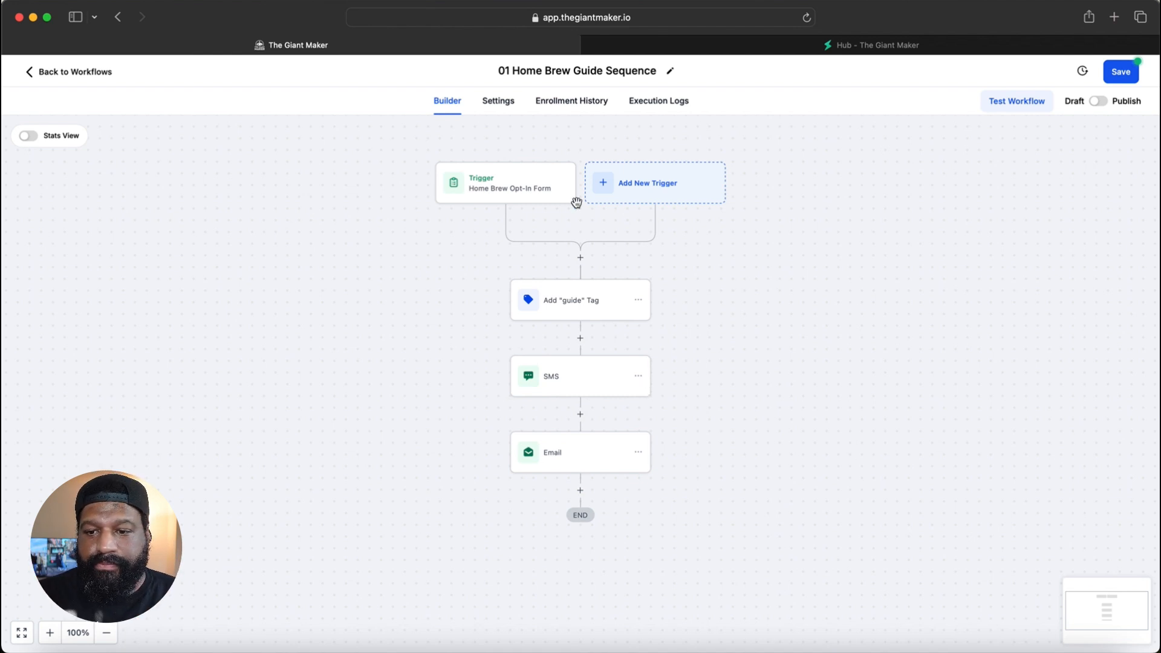
Check the Hub page's marketing system diagram and return to the workflow list, discarding the unsaved changes
left_click(659, 45)
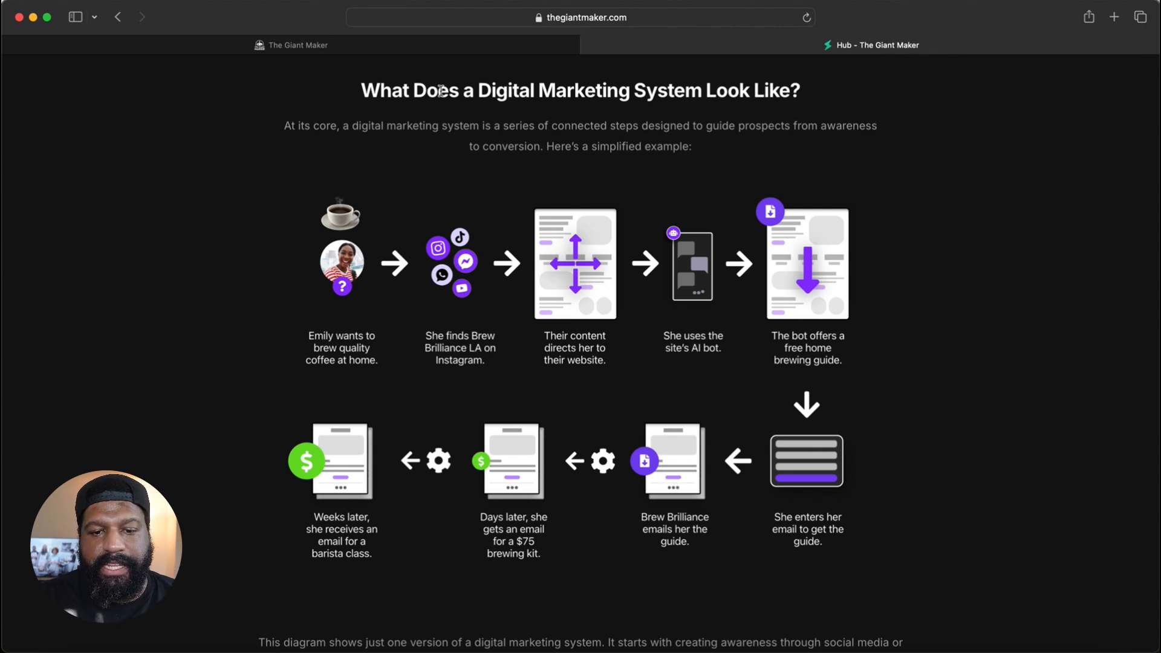
left_click(437, 47)
left_click(60, 72)
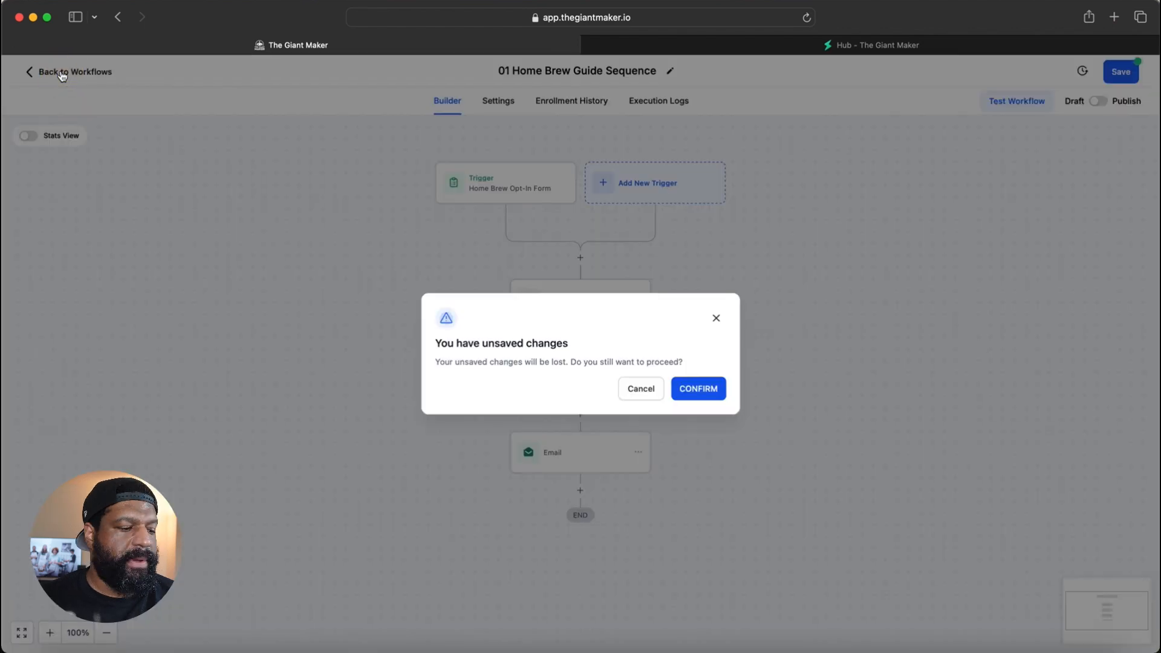
left_click(698, 390)
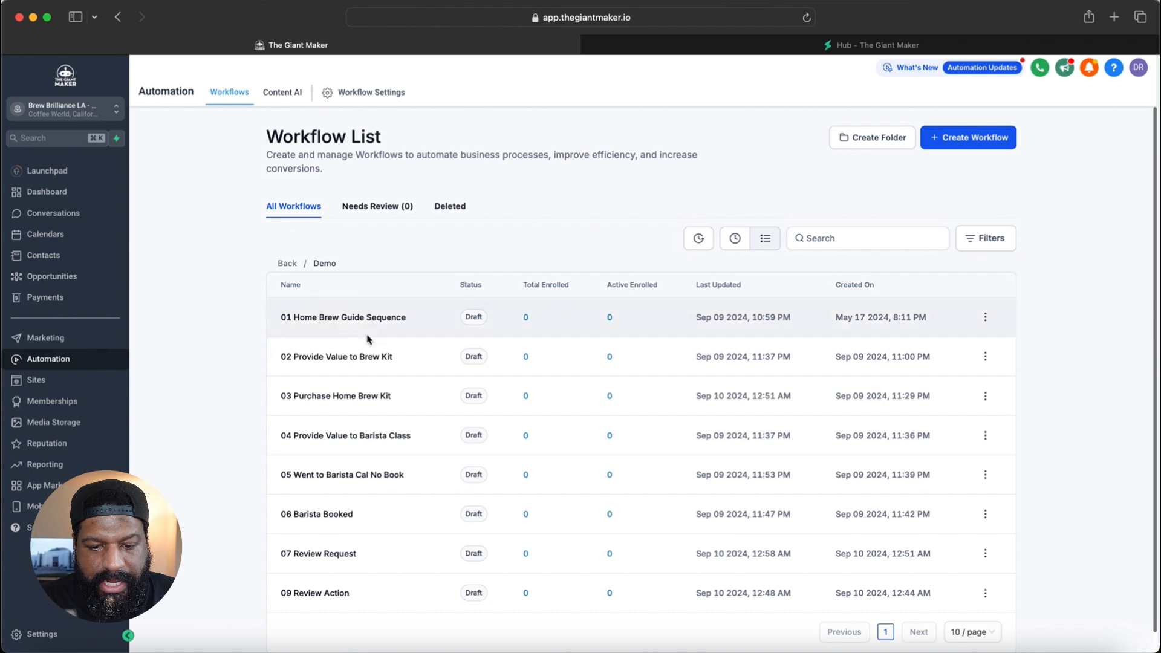
Open the 02 Provide Value to Brew Kit workflow from the Demo folder and check its stage in the Hub diagram
scroll(381, 345, "down", 1)
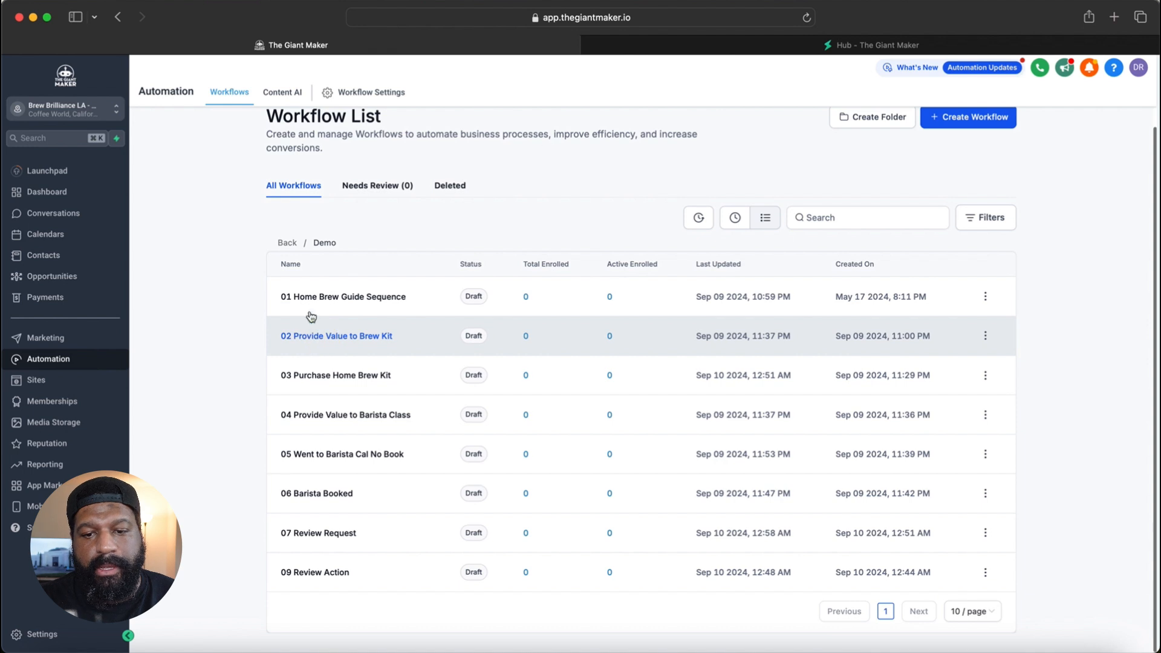
left_click(655, 44)
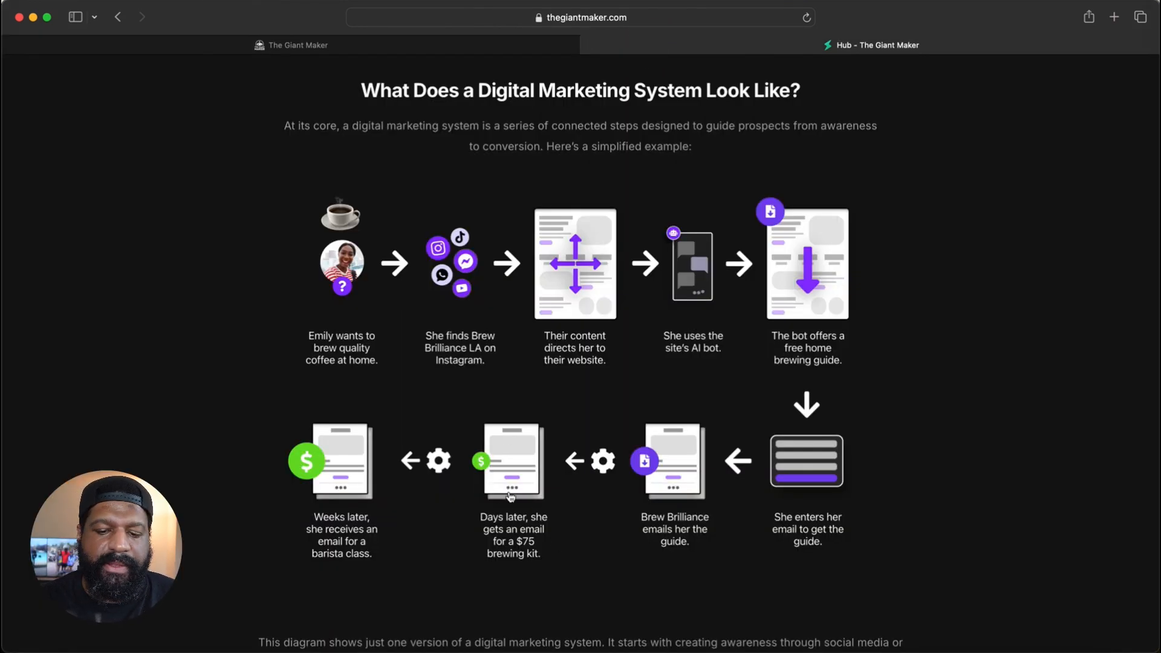
left_click(511, 46)
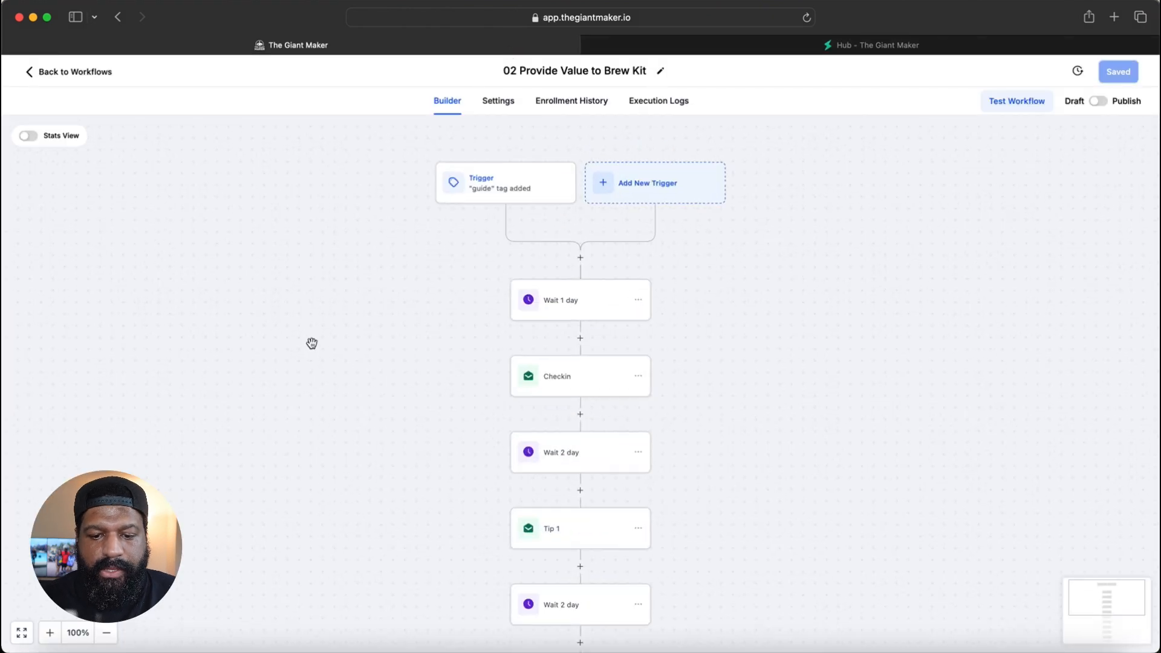
Examine the workflow's "guide" tag trigger and its wait and email sequence, and open the Wait 1 day action
scroll(381, 308, "down", 3)
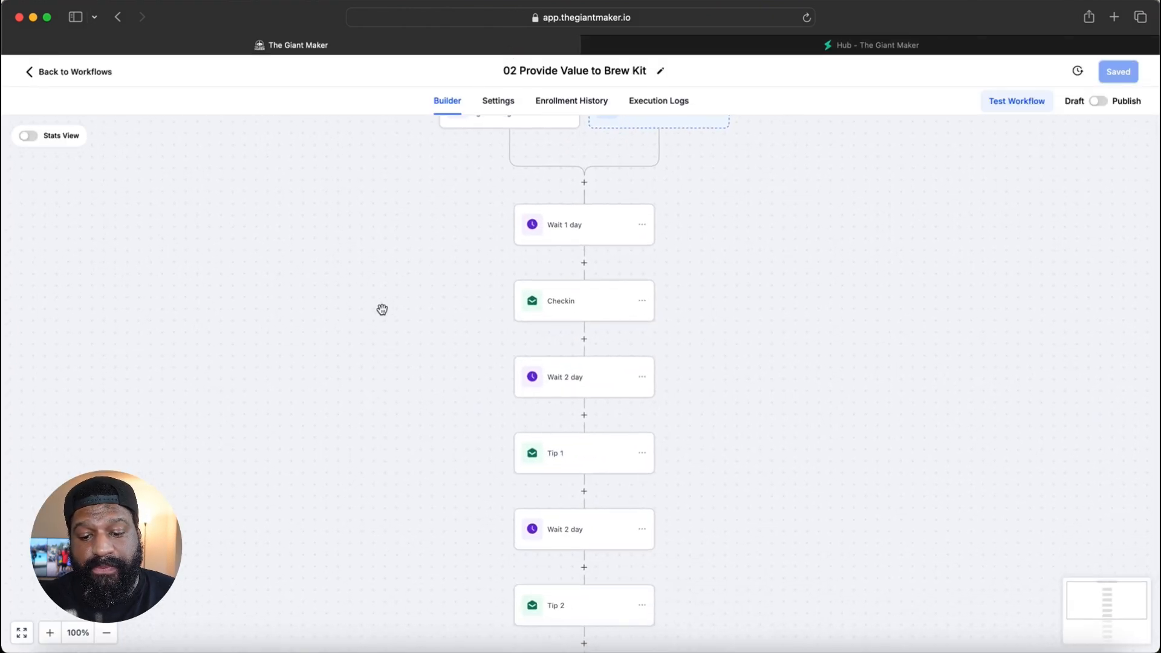
scroll(383, 309, "up", 3)
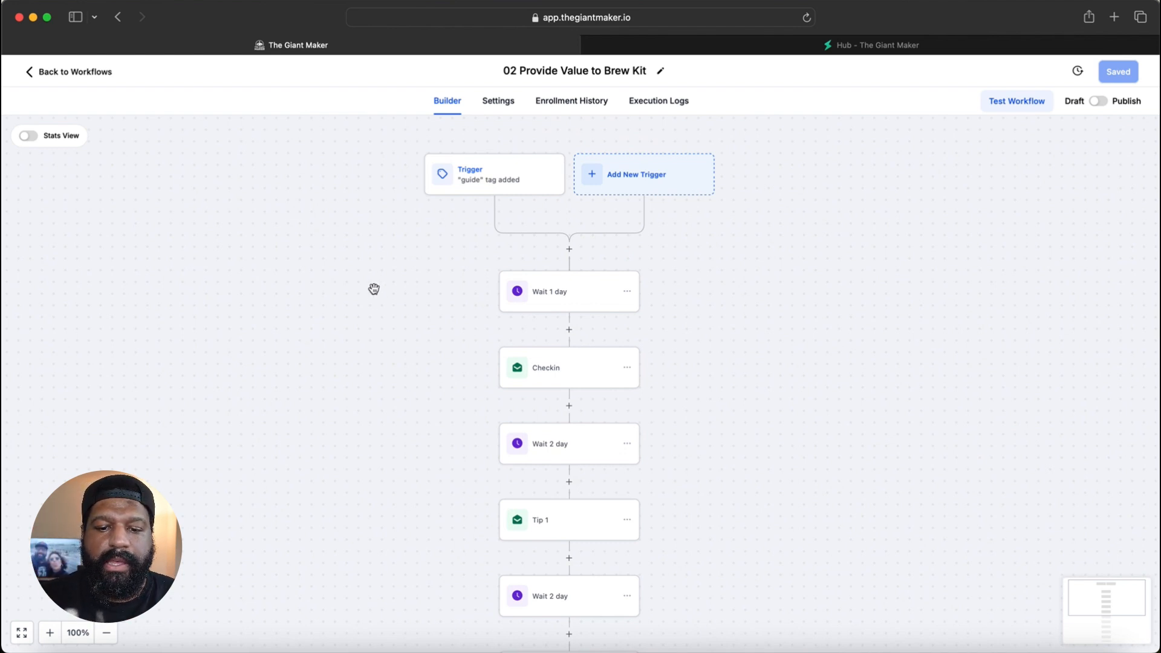
scroll(366, 223, "up", 1)
scroll(366, 224, "up", 1)
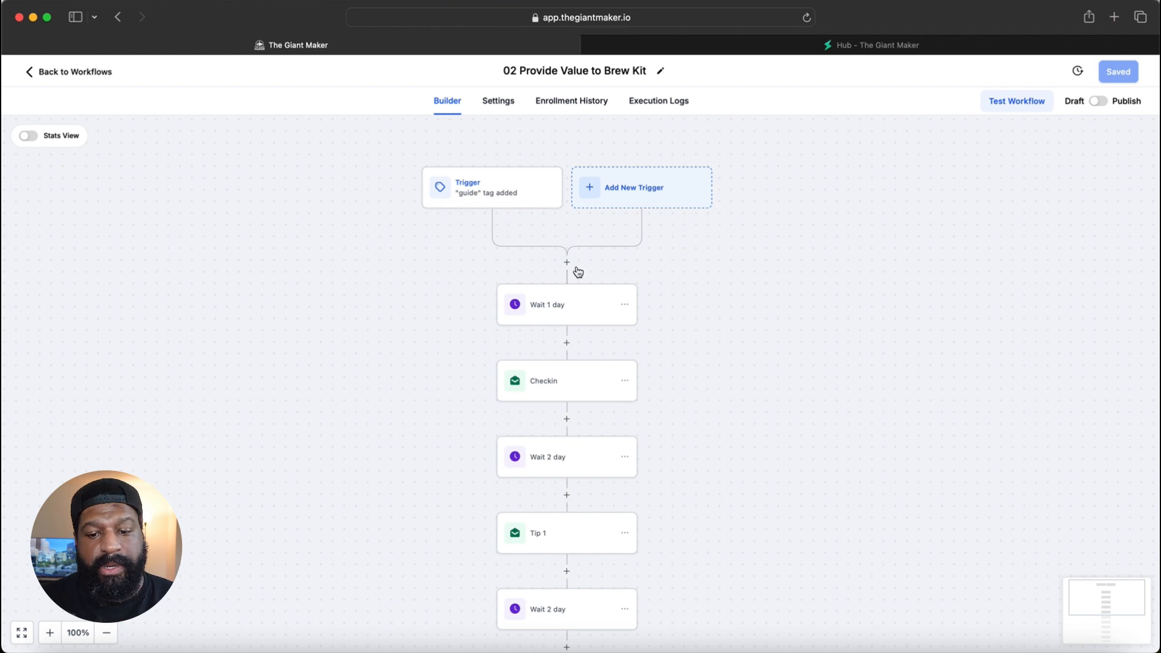
left_click(585, 310)
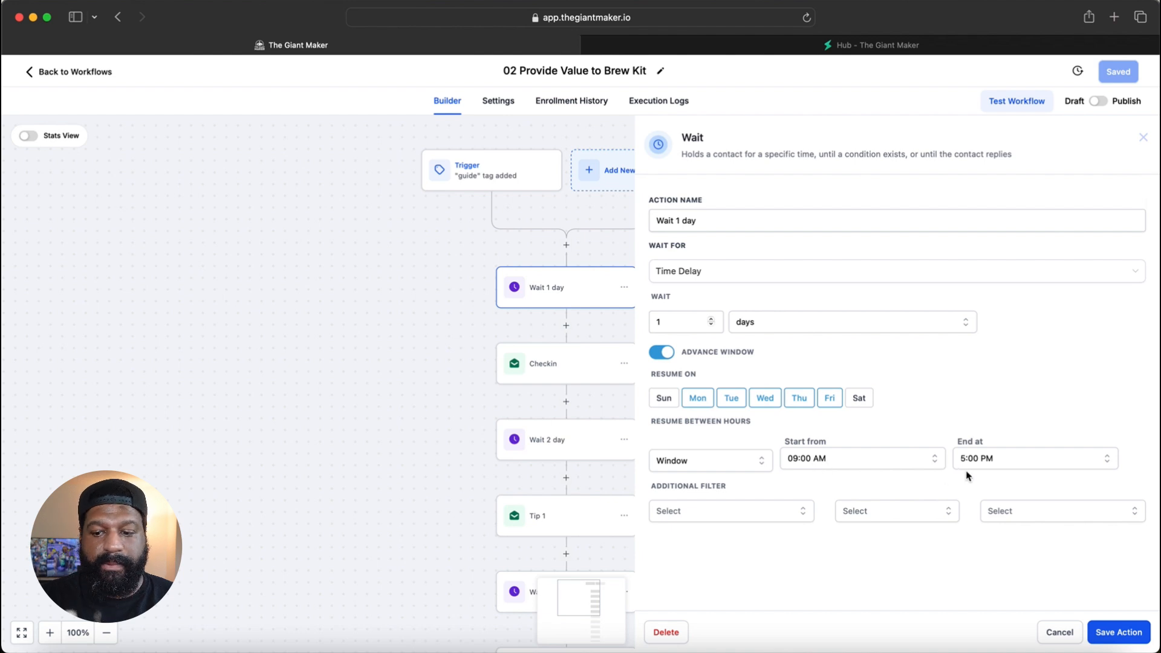
Close the Wait 1 day action without saving and review the remaining waits, tip emails and Pitch email in the workflow
left_click(1052, 633)
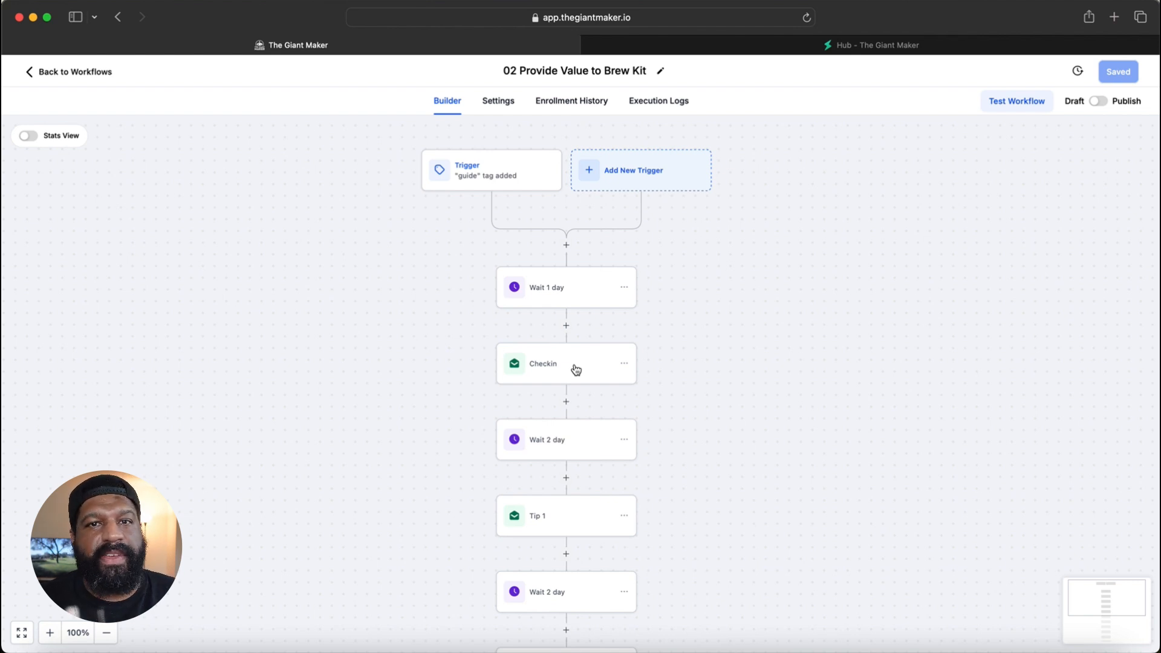
scroll(575, 369, "down", 3)
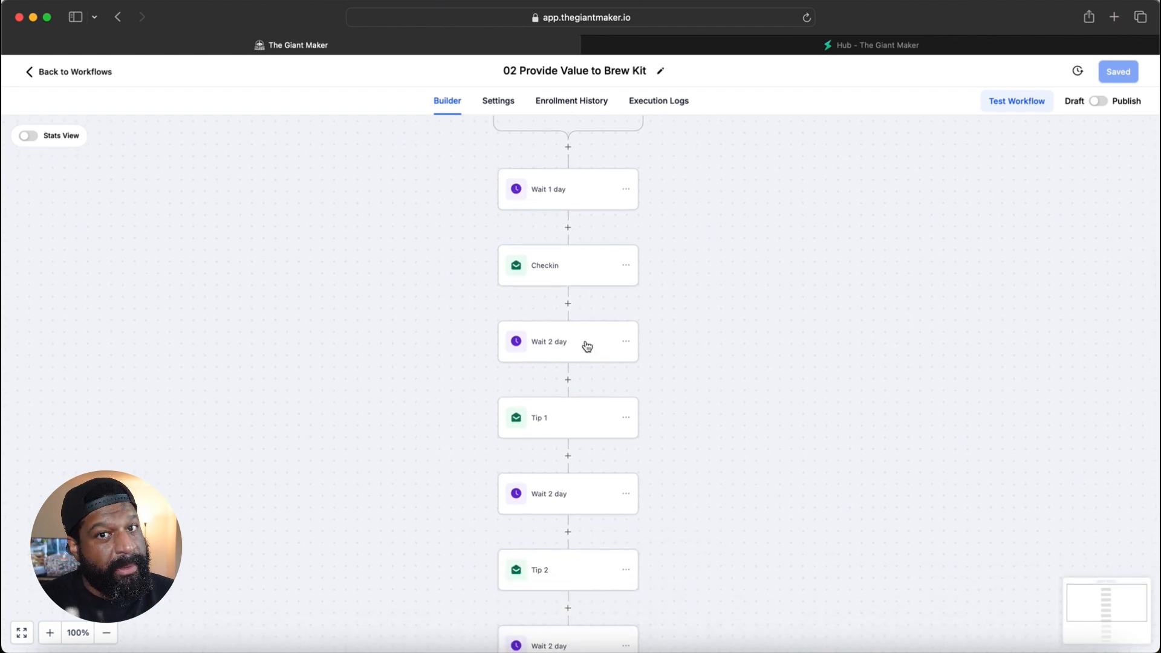
scroll(587, 345, "down", 3)
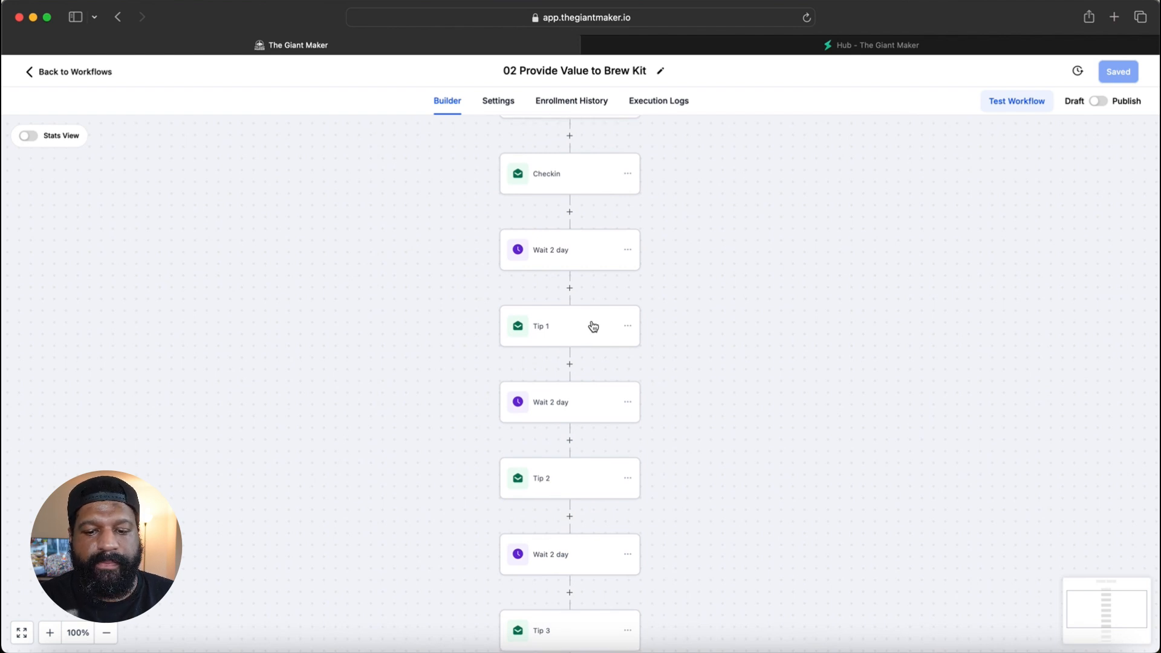
scroll(593, 327, "down", 5)
scroll(584, 312, "down", 6)
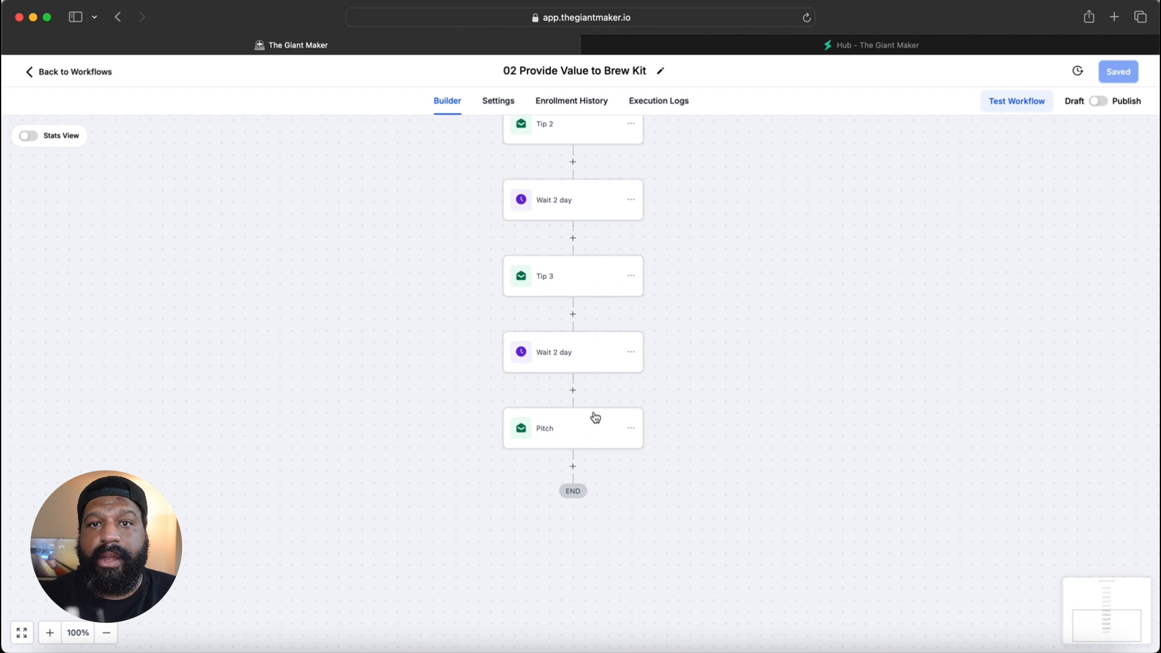
scroll(596, 417, "up", 2)
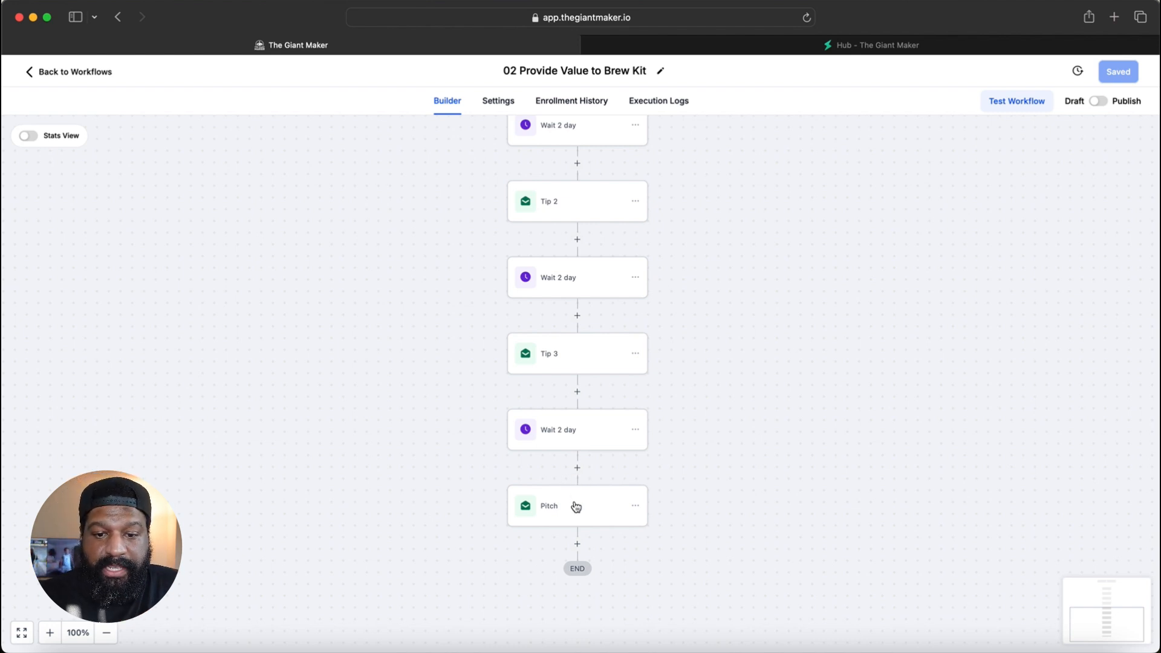
scroll(576, 506, "up", 5)
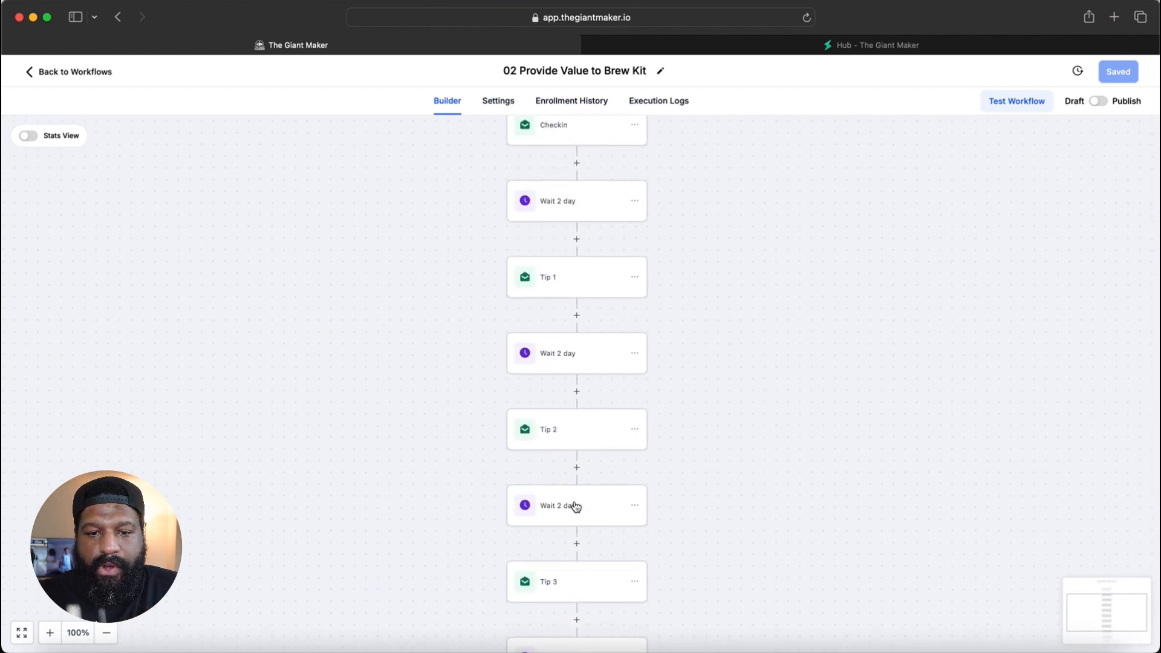
Check the Hub page's marketing system diagram again and return to the Demo folder's workflow list
left_click(761, 50)
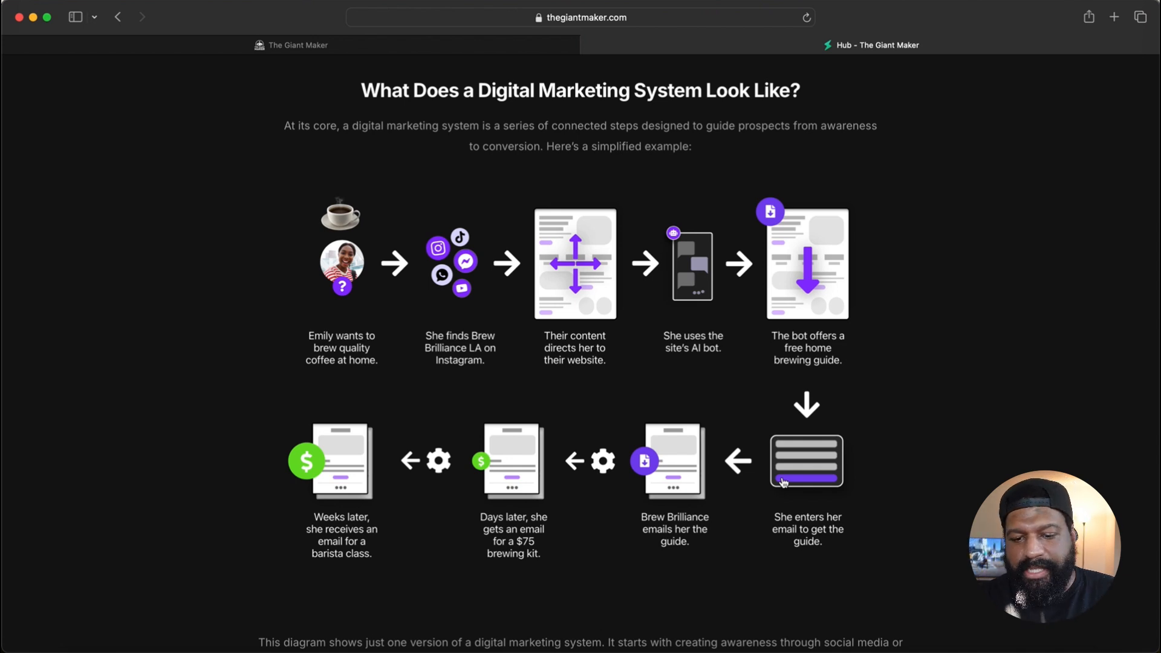
left_click(466, 50)
left_click(74, 71)
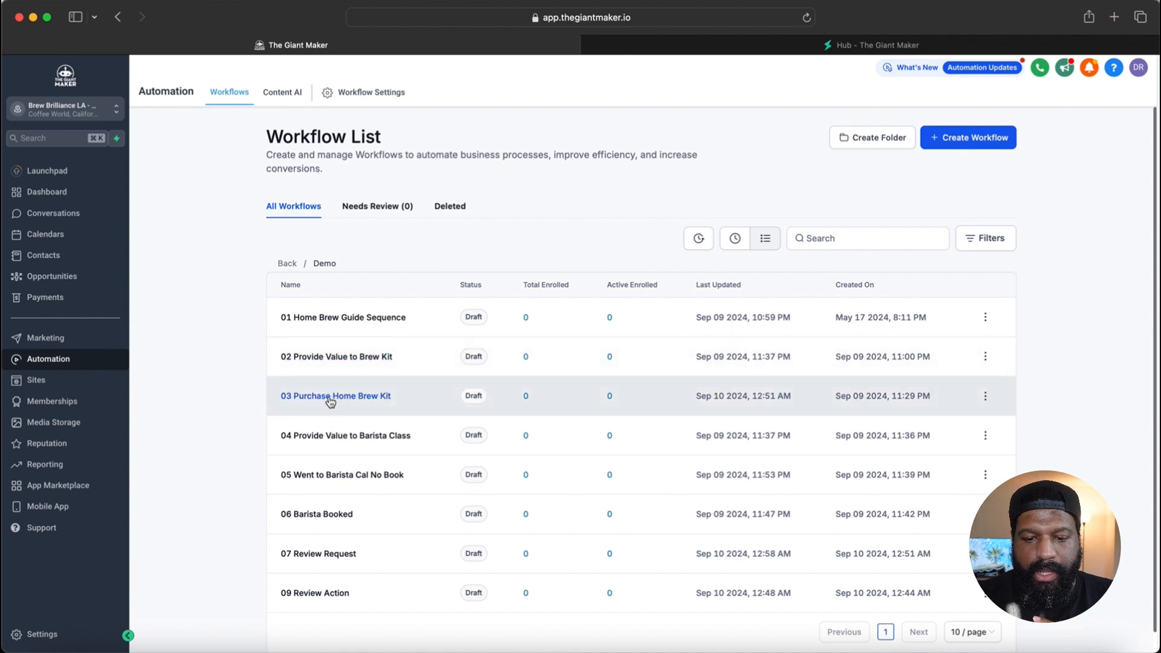
Open the 03 Purchase Home Brew Kit workflow and examine its Payment Received trigger and its tag, opportunity, email and removal actions
left_click(342, 398)
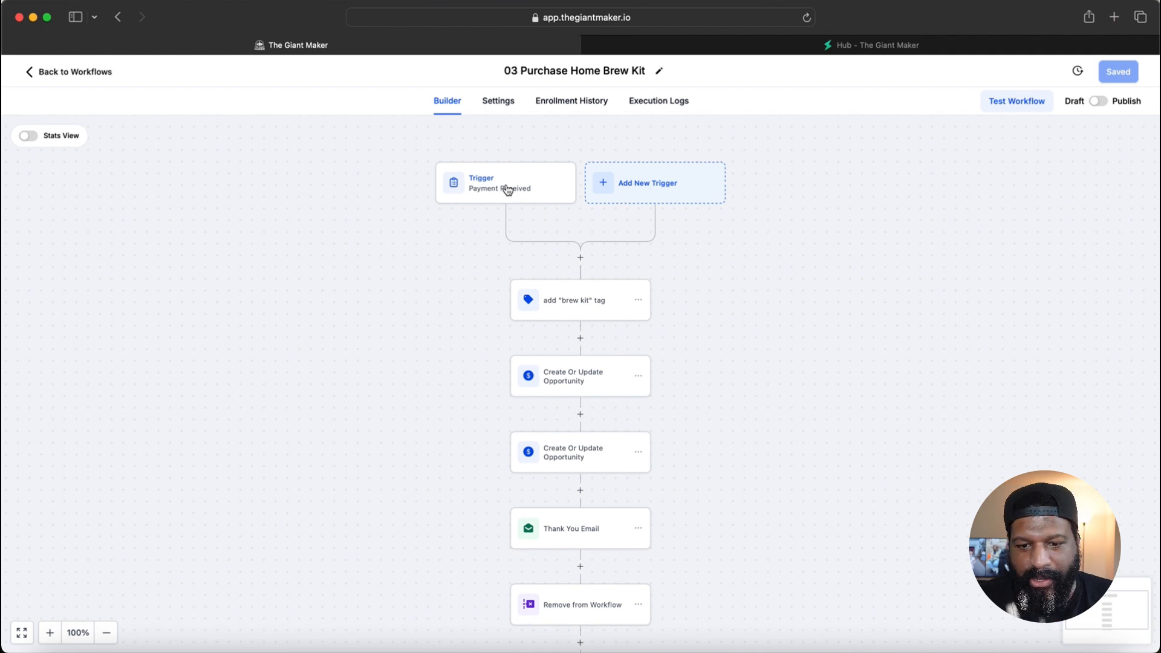
scroll(473, 309, "down", 3)
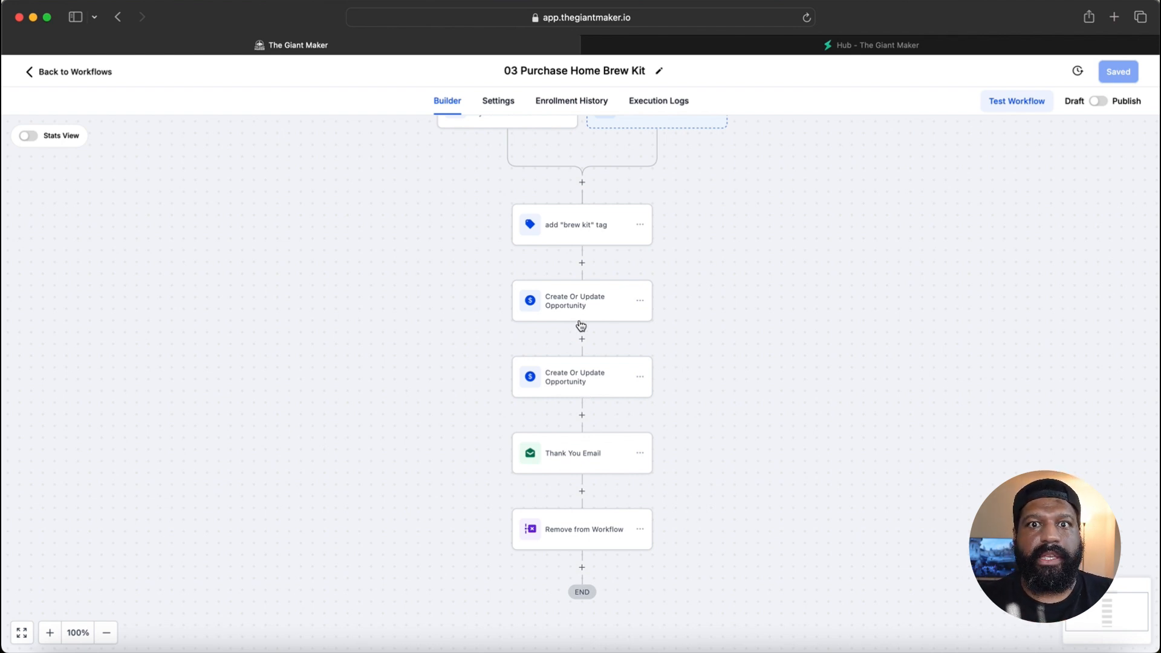
scroll(580, 327, "up", 1)
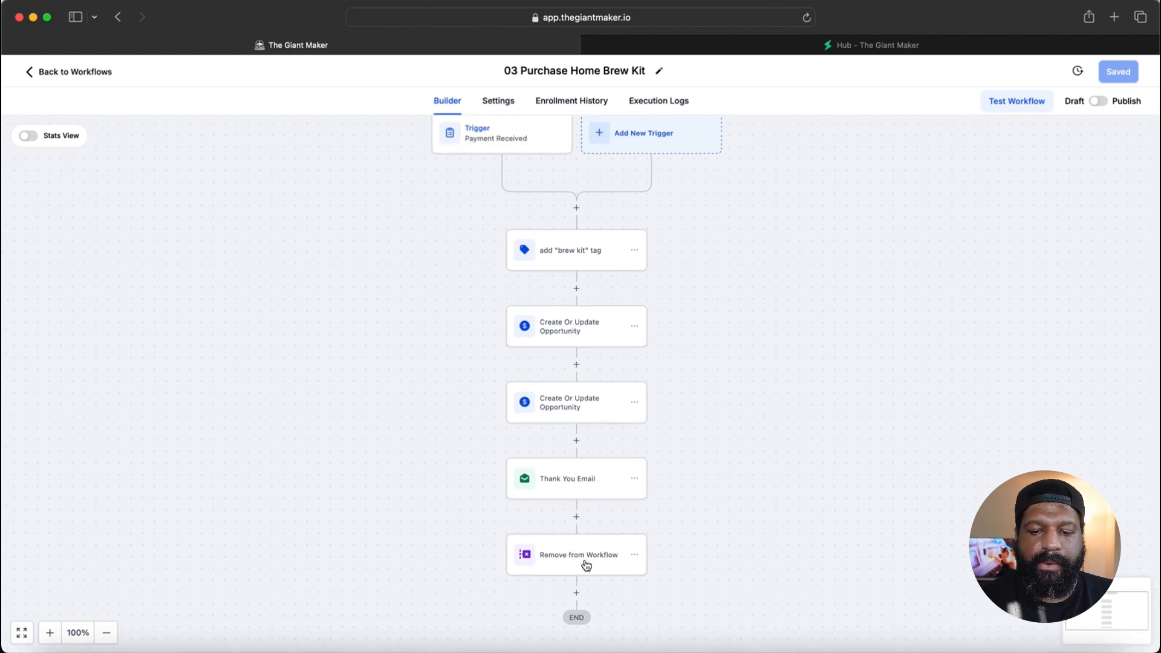
scroll(586, 566, "up", 5)
scroll(586, 565, "up", 1)
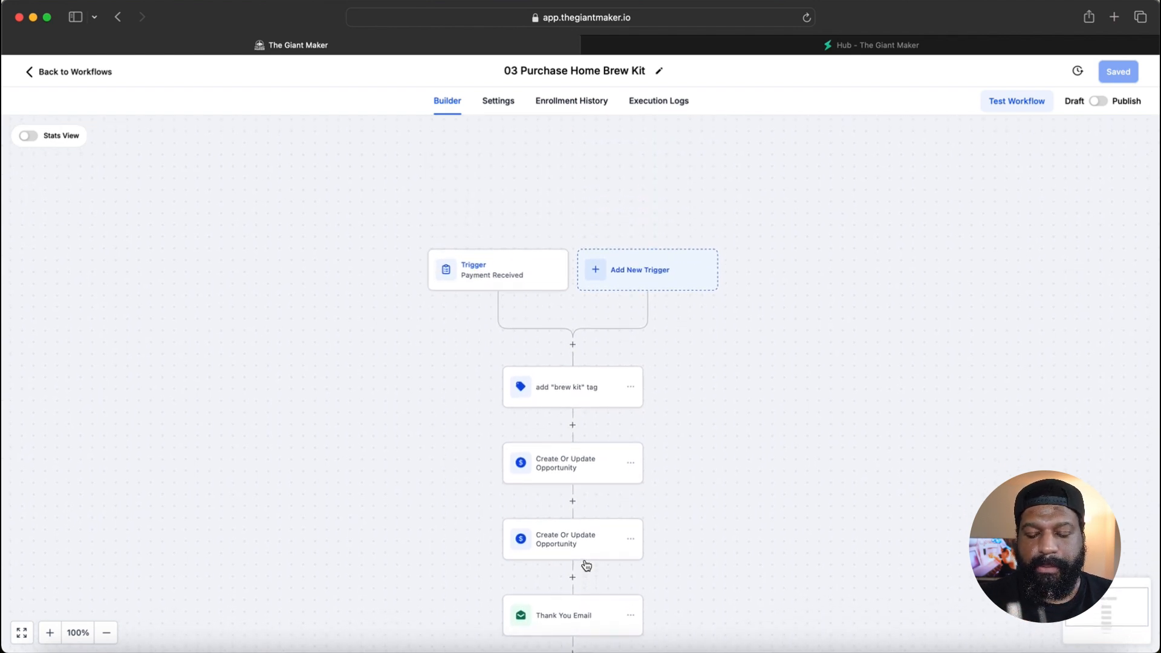
scroll(310, 349, "down", 3)
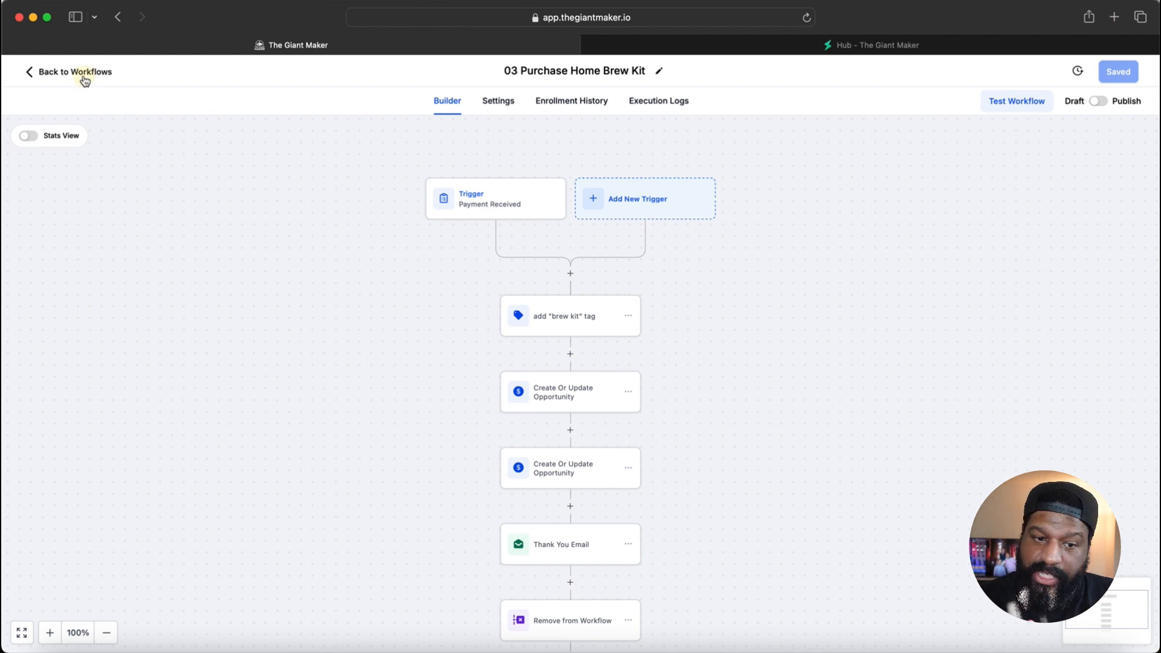
Leave the workflow and display the Fulfillment pipeline in Opportunities
left_click(84, 75)
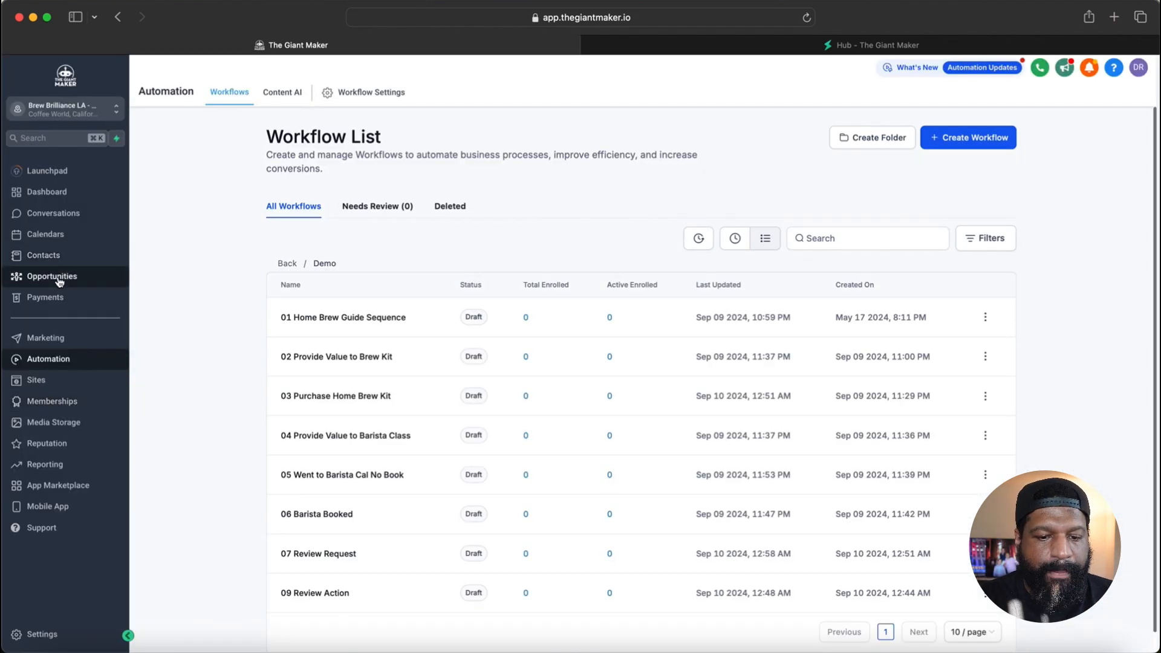
left_click(58, 277)
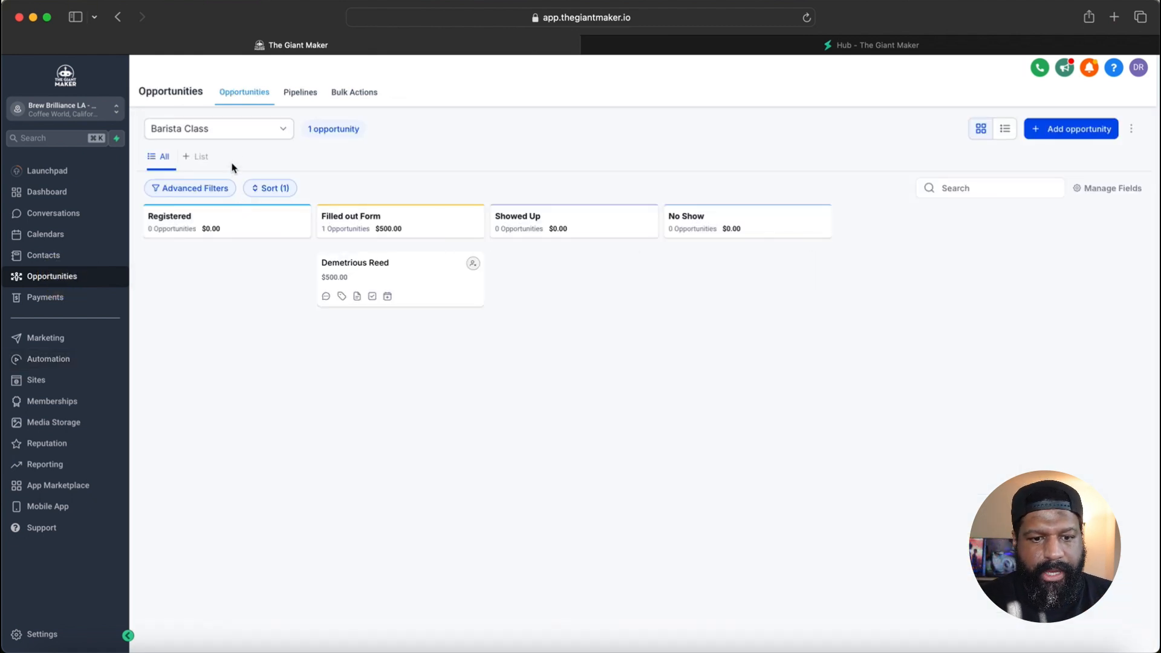
left_click(215, 130)
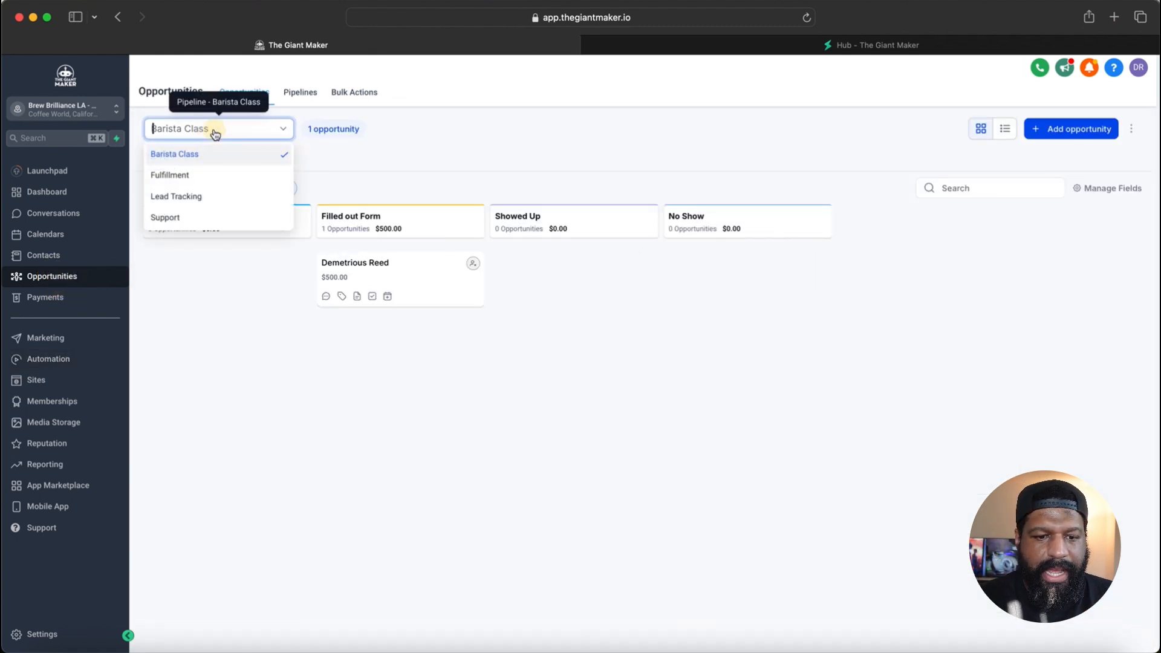
left_click(190, 179)
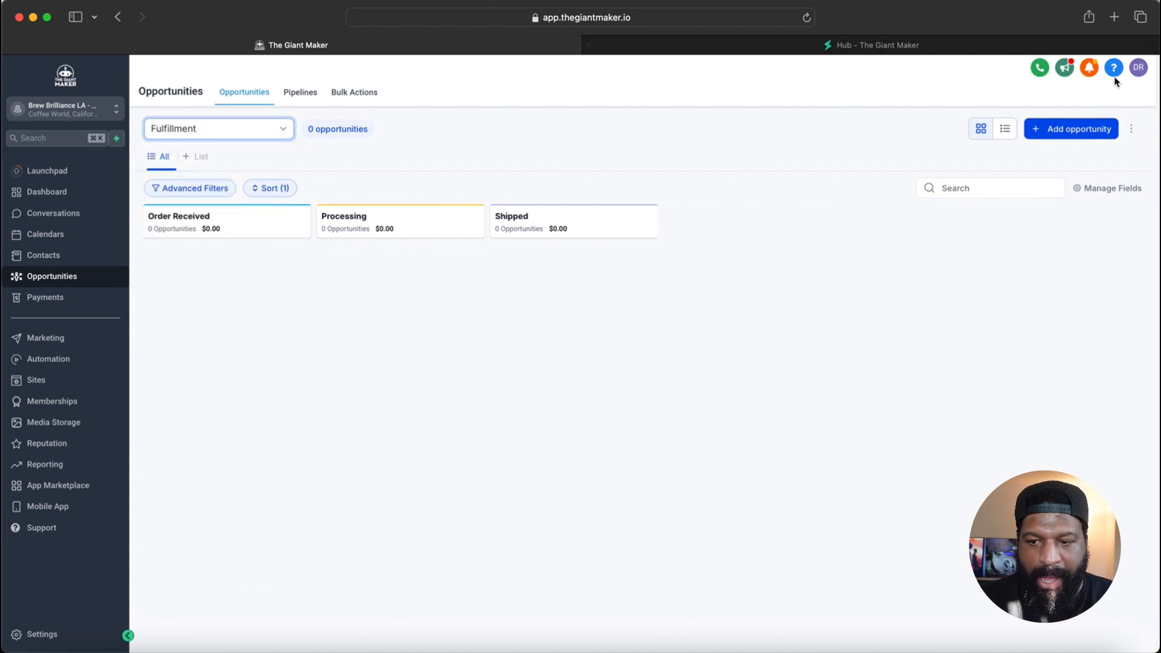
Create an opportunity for an existing contact in the Fulfillment pipeline's Order Received stage and close its details
left_click(1064, 132)
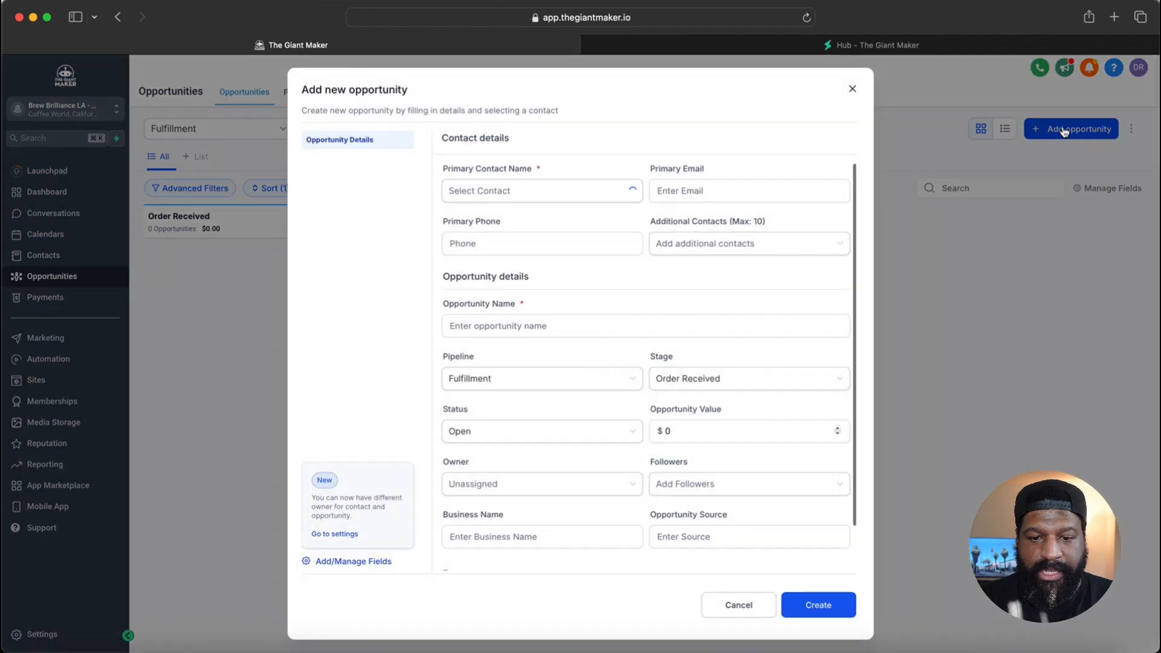
left_click(527, 192)
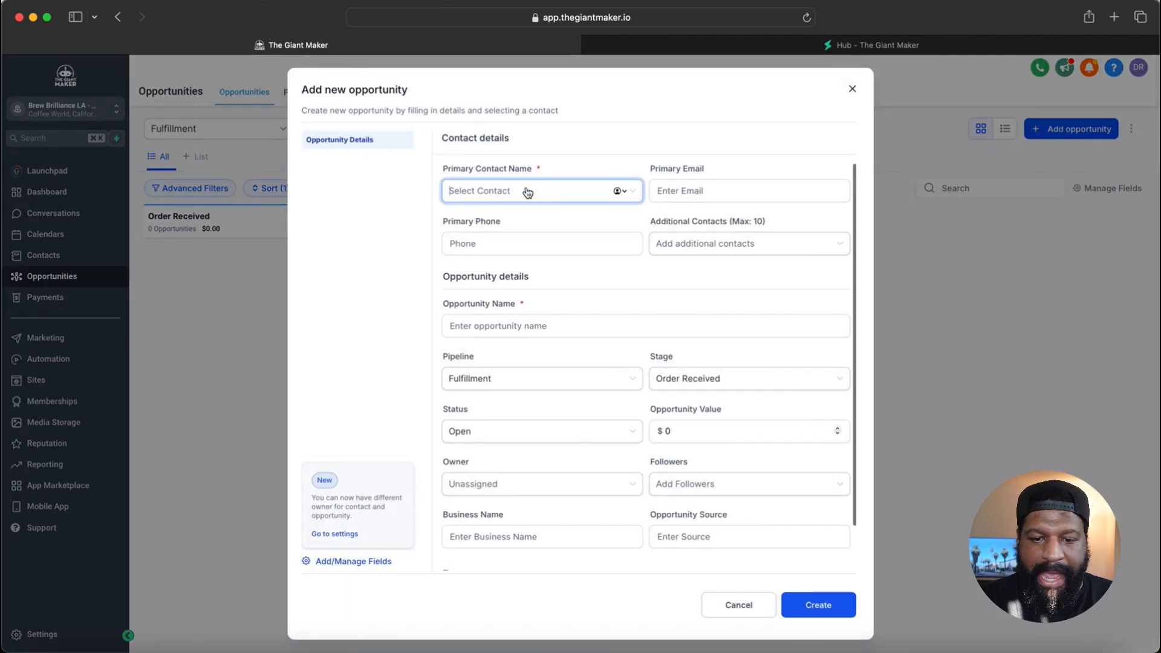
left_click(520, 191)
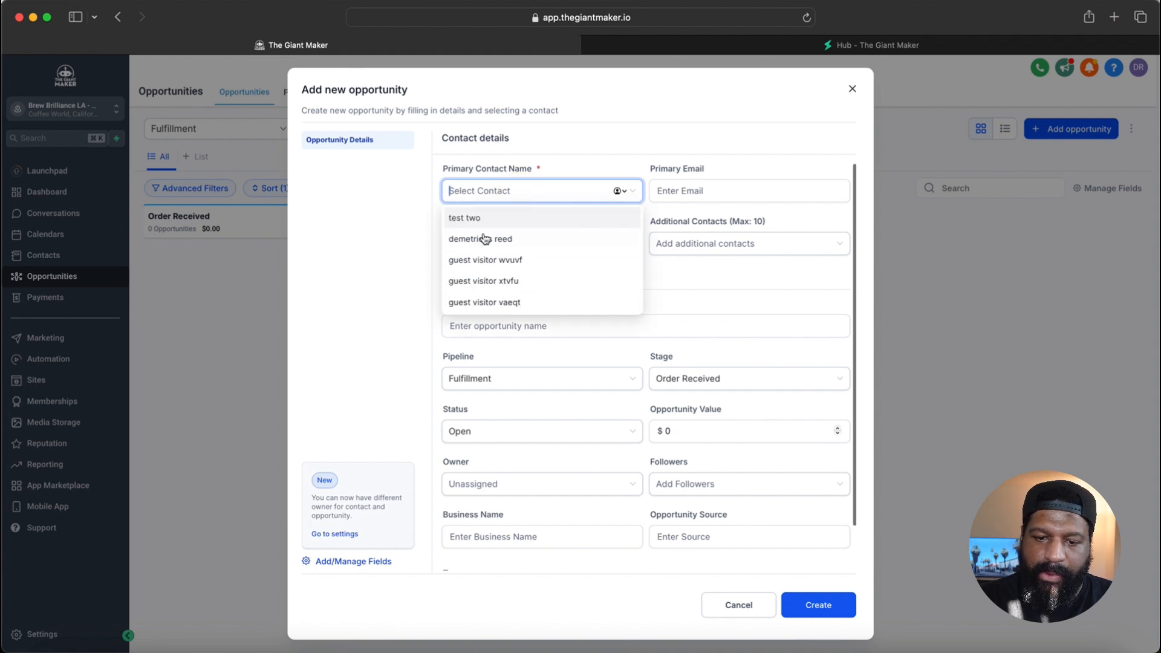
left_click(484, 240)
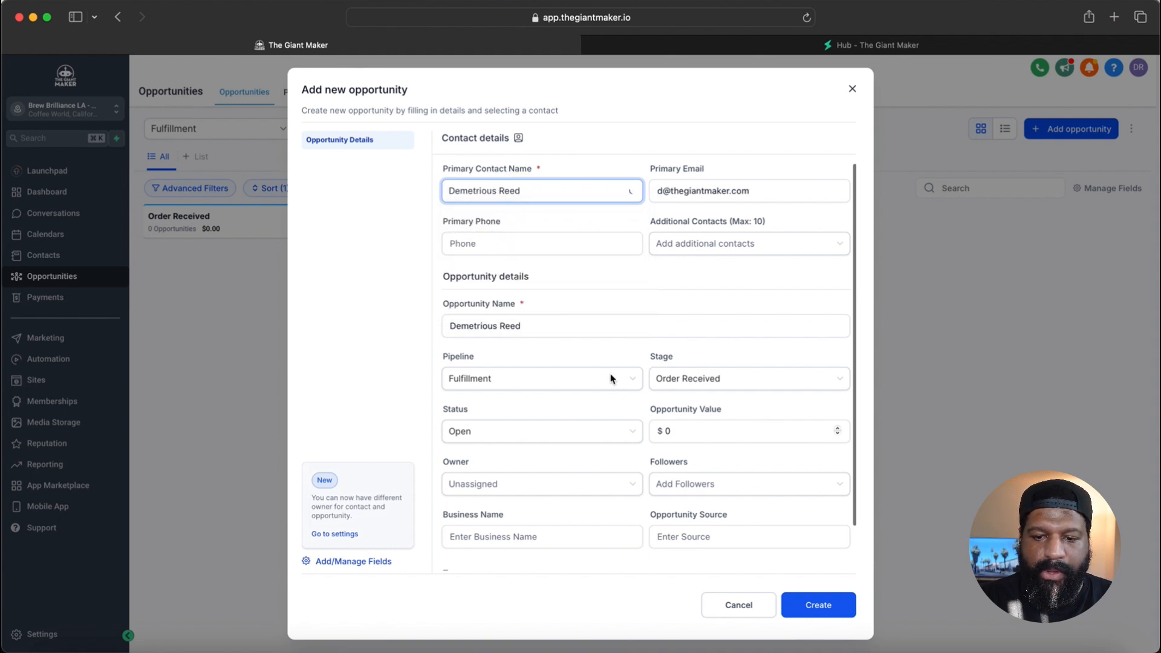
left_click(814, 607)
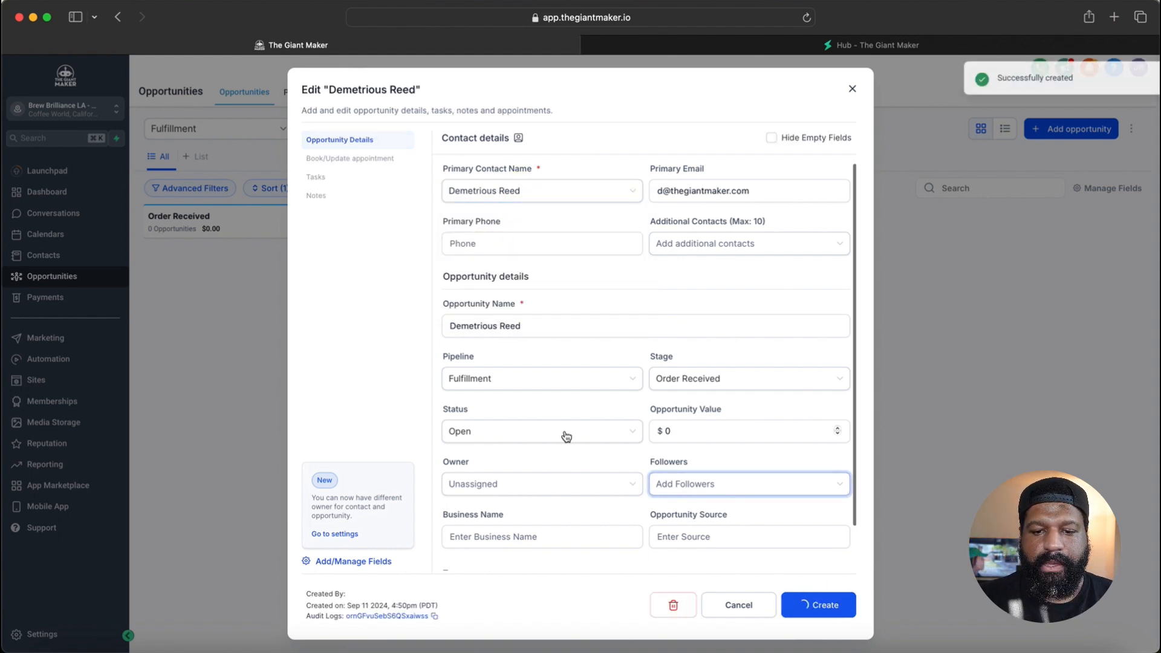
left_click(852, 89)
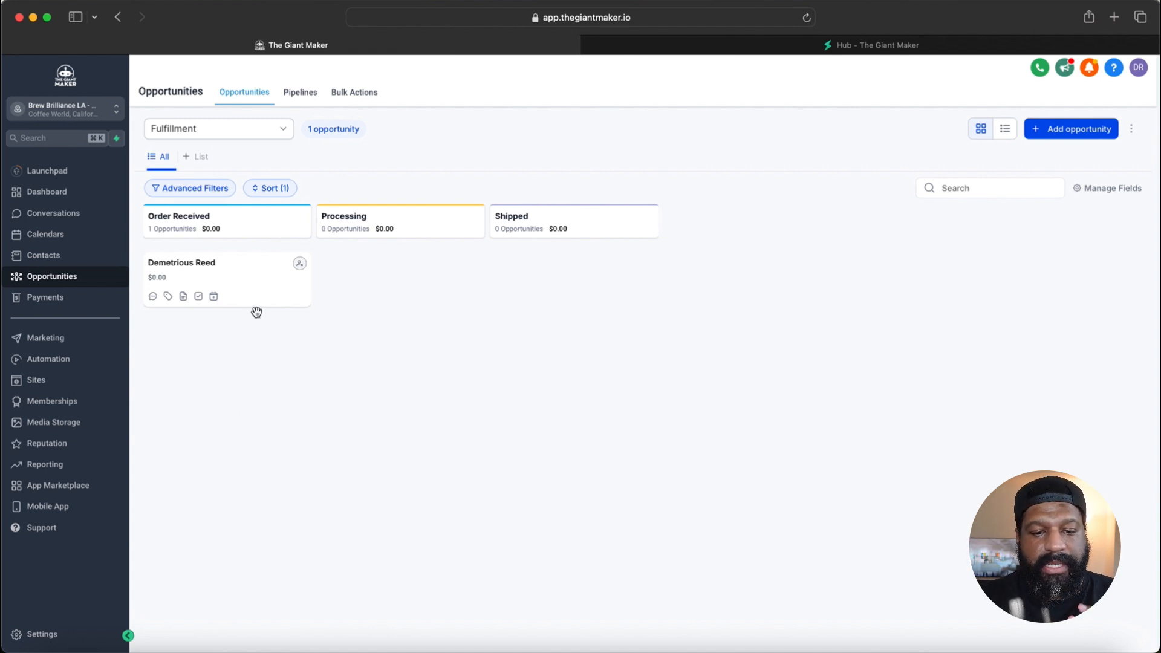
Move the new opportunity card from Order Received to Processing and on to Shipped
left_click_drag(279, 292, 403, 287)
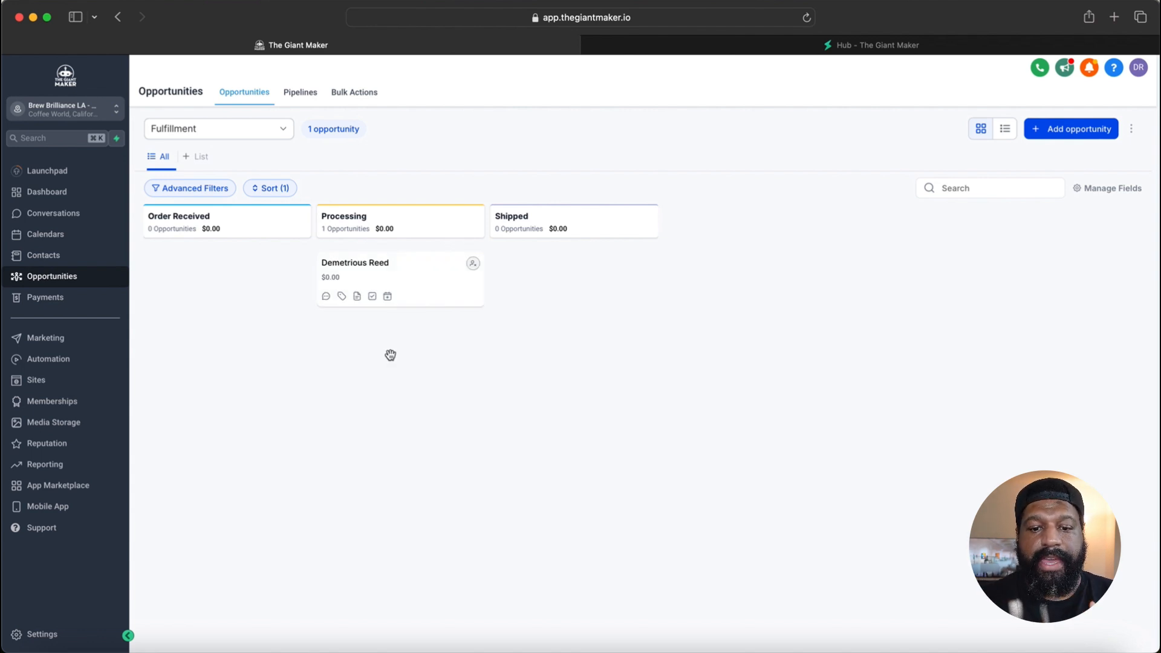
left_click_drag(403, 277, 565, 292)
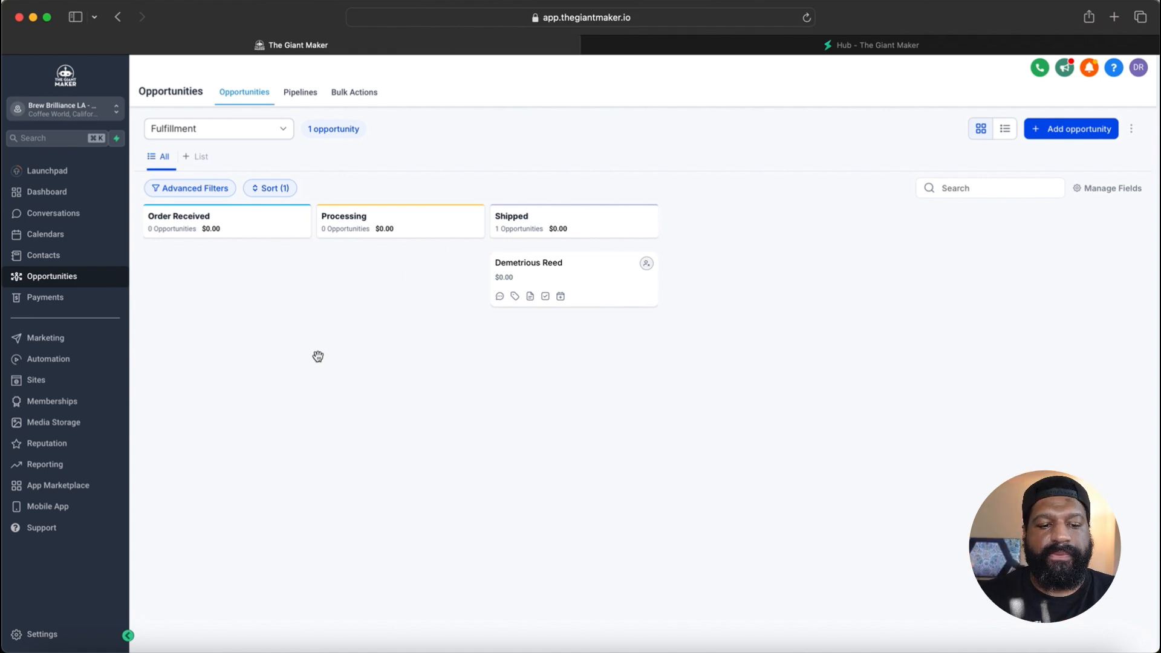
View the 05 Went to Barista Cal No Book workflow in the Demo automation folder and return to the workflow list
left_click(49, 361)
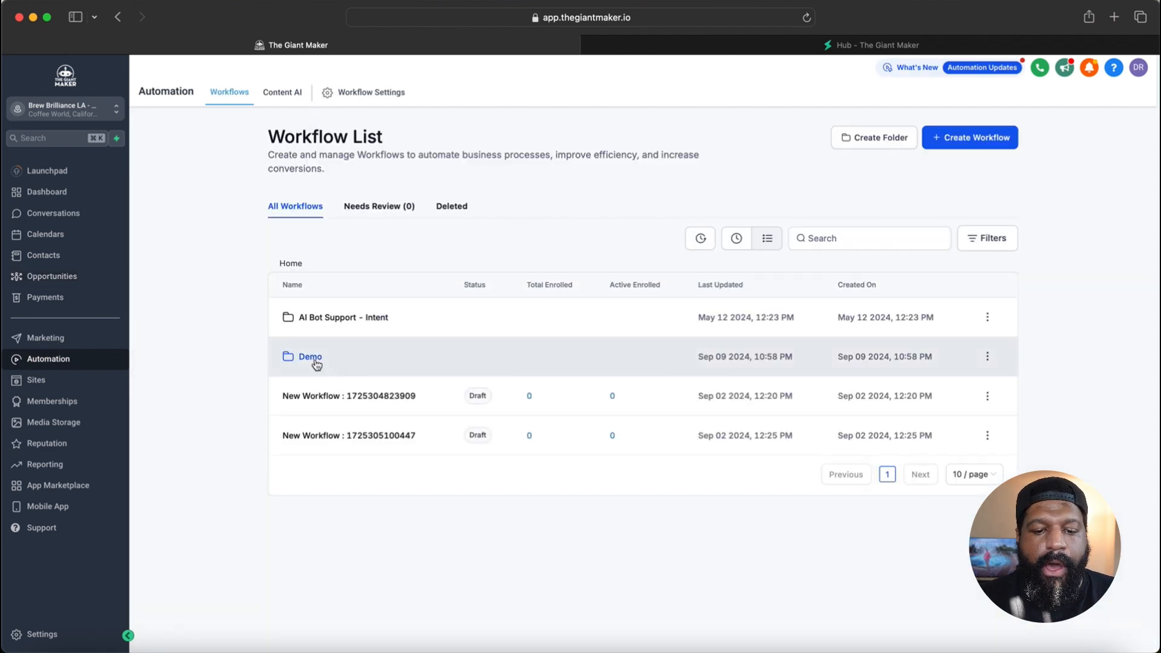
left_click(312, 358)
scroll(332, 396, "down", 1)
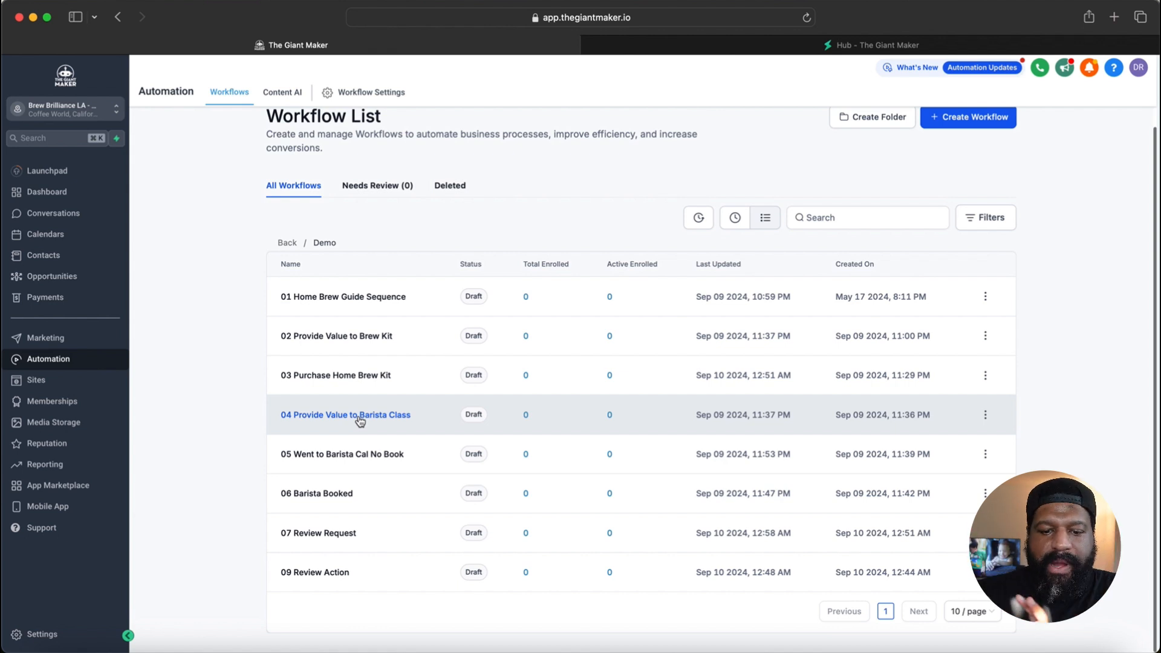
left_click(339, 457)
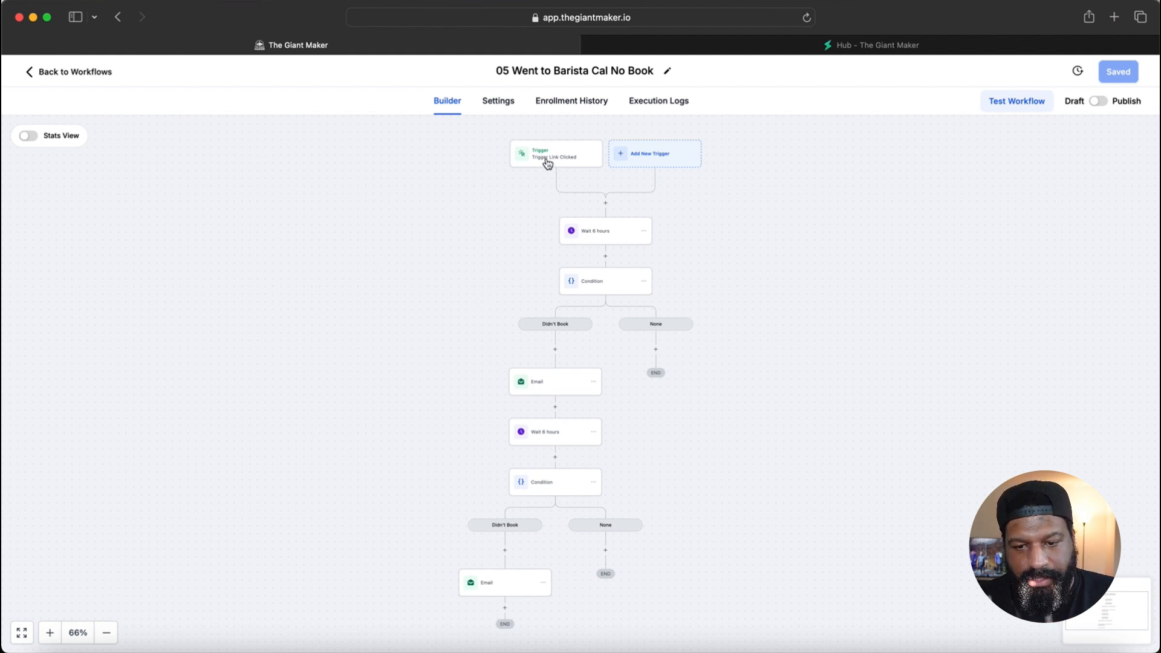
left_click(63, 77)
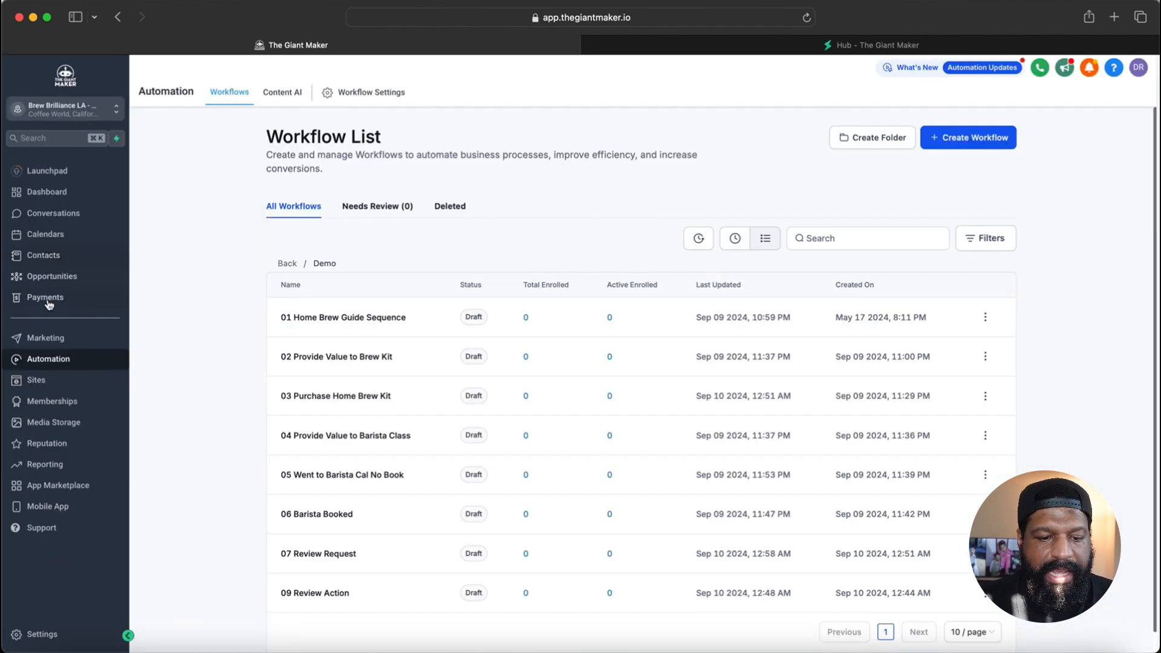
Open the Home Brew Kit product from Payments for editing and review its product information, placing the cursor in its title
left_click(47, 299)
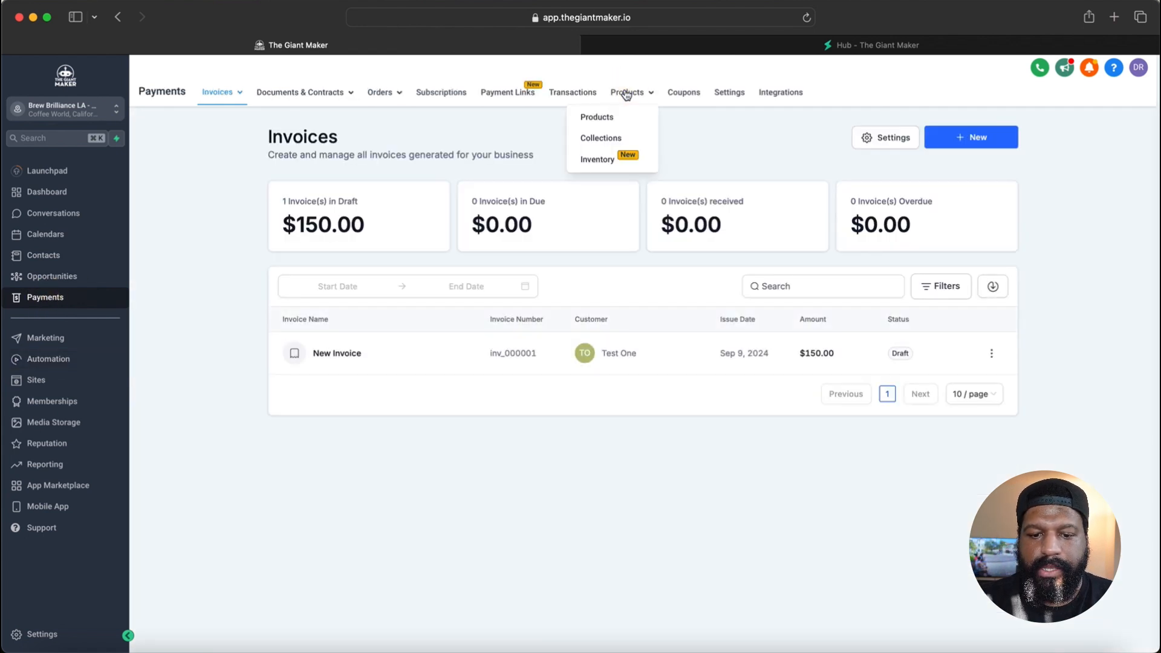
left_click(626, 93)
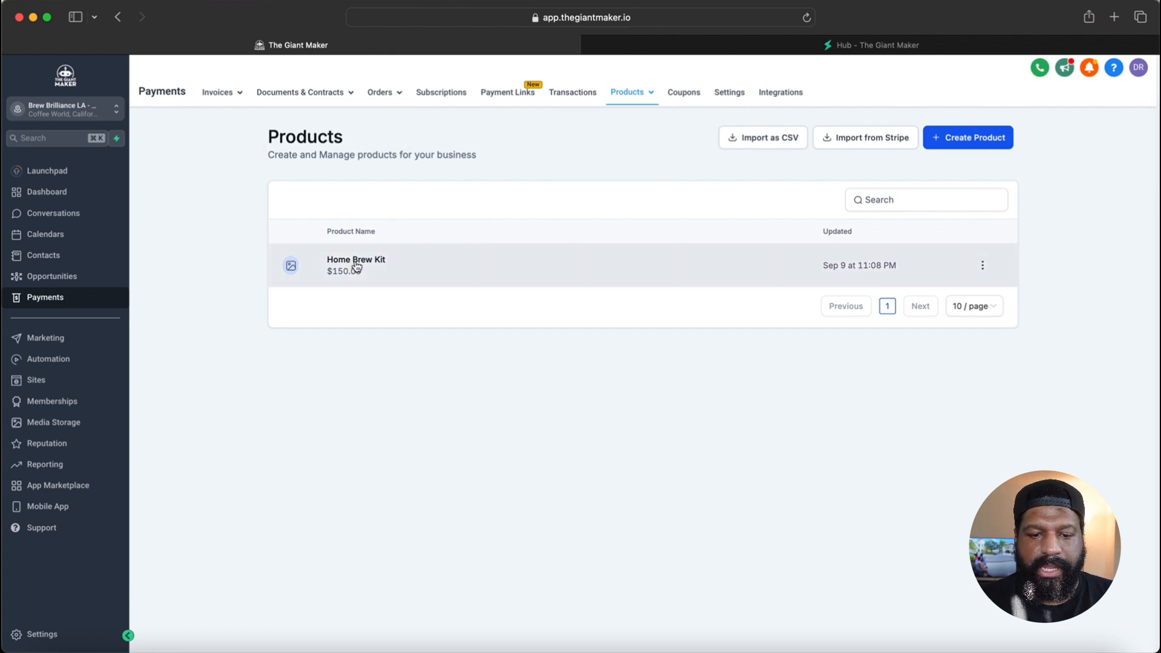
left_click(982, 264)
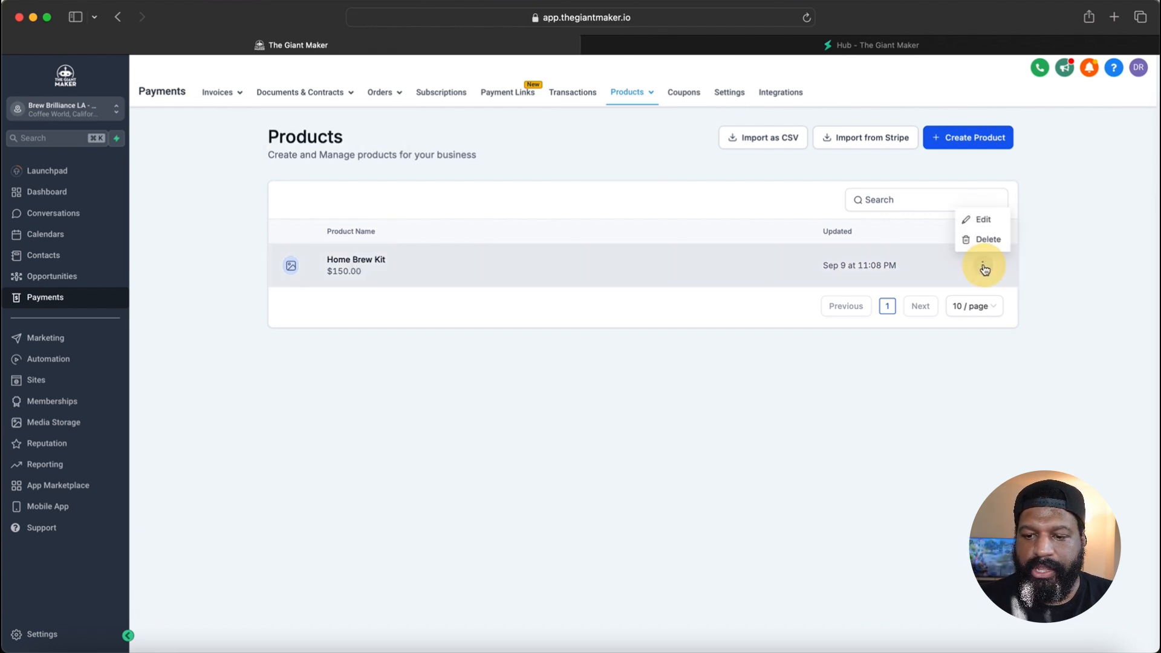
left_click(984, 220)
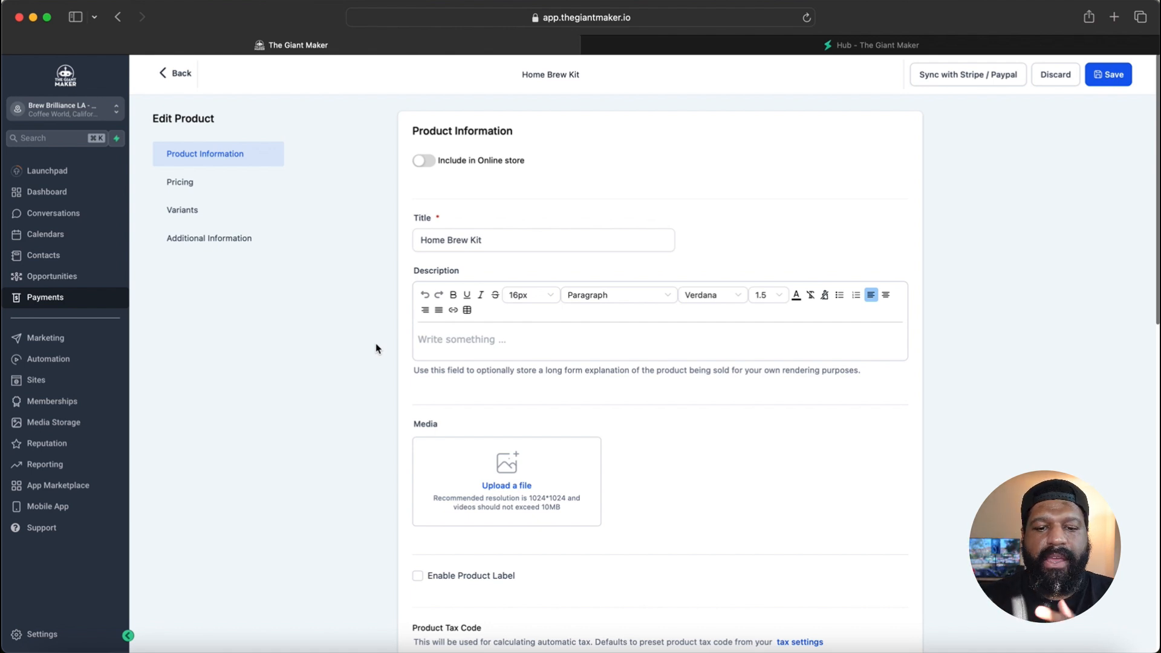
scroll(376, 348, "down", 6)
scroll(376, 348, "up", 6)
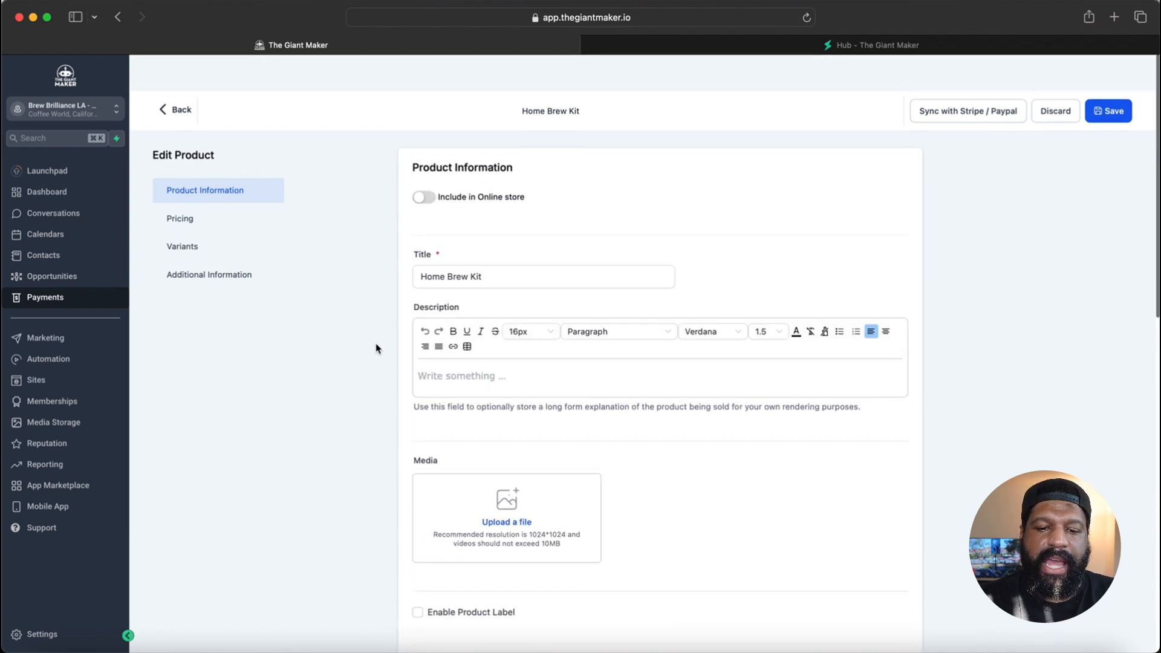
left_click(475, 240)
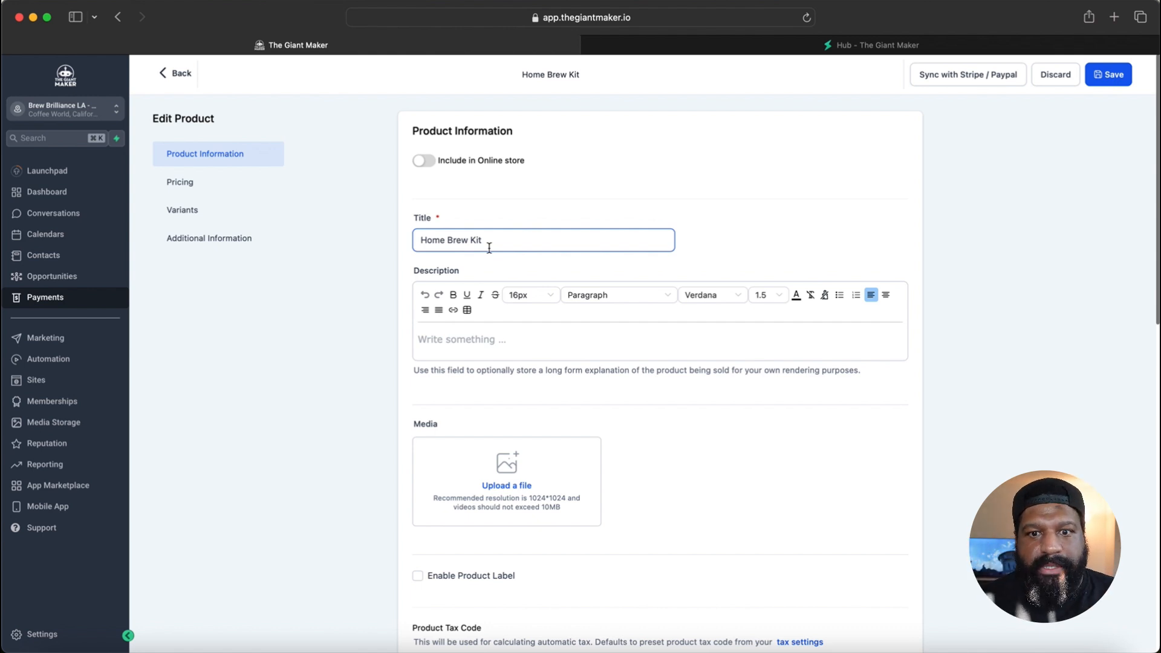
Review the Home Brew Kit product's information, media, tax and price settings
scroll(489, 248, "down", 12)
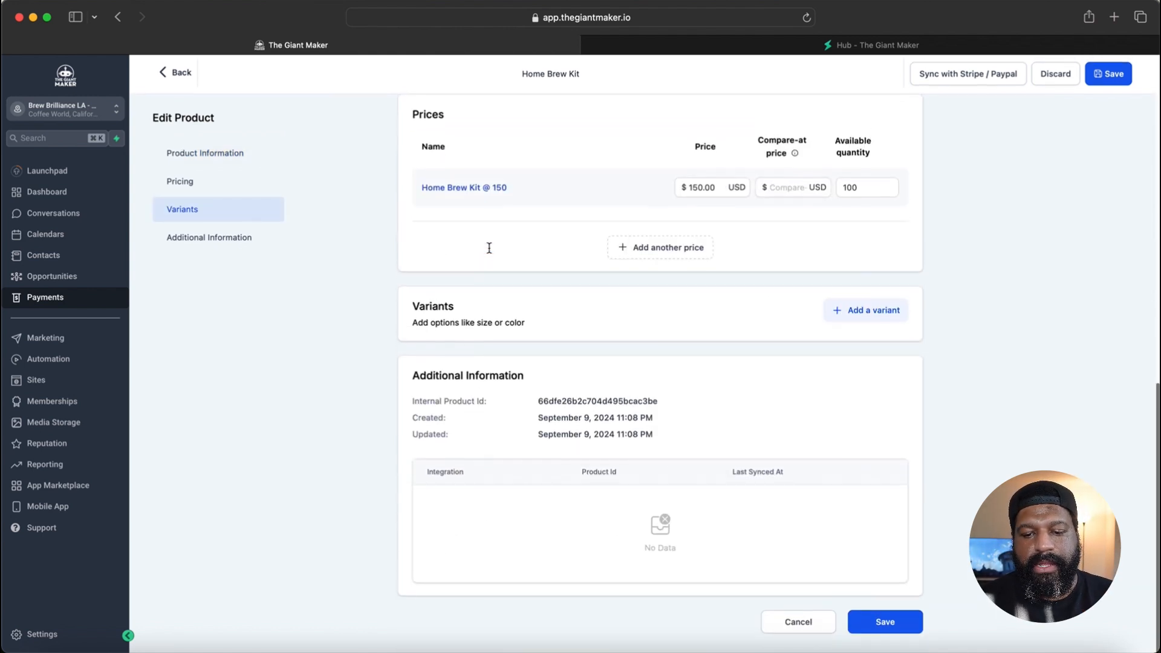
scroll(488, 247, "up", 14)
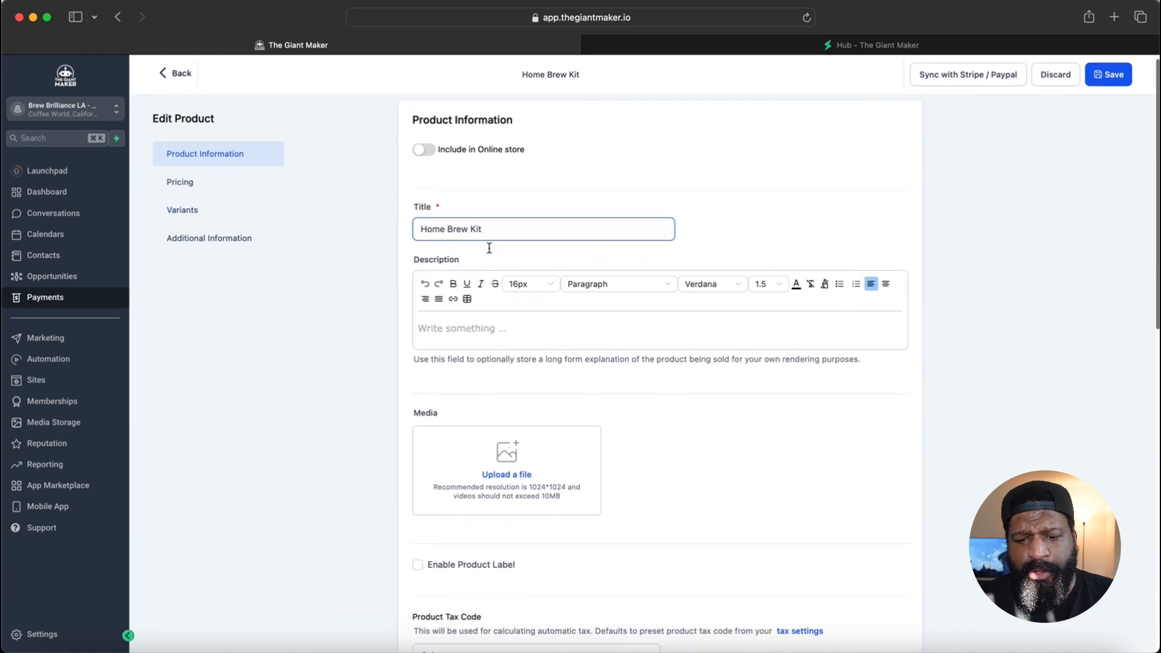
scroll(488, 248, "down", 2)
scroll(466, 265, "down", 4)
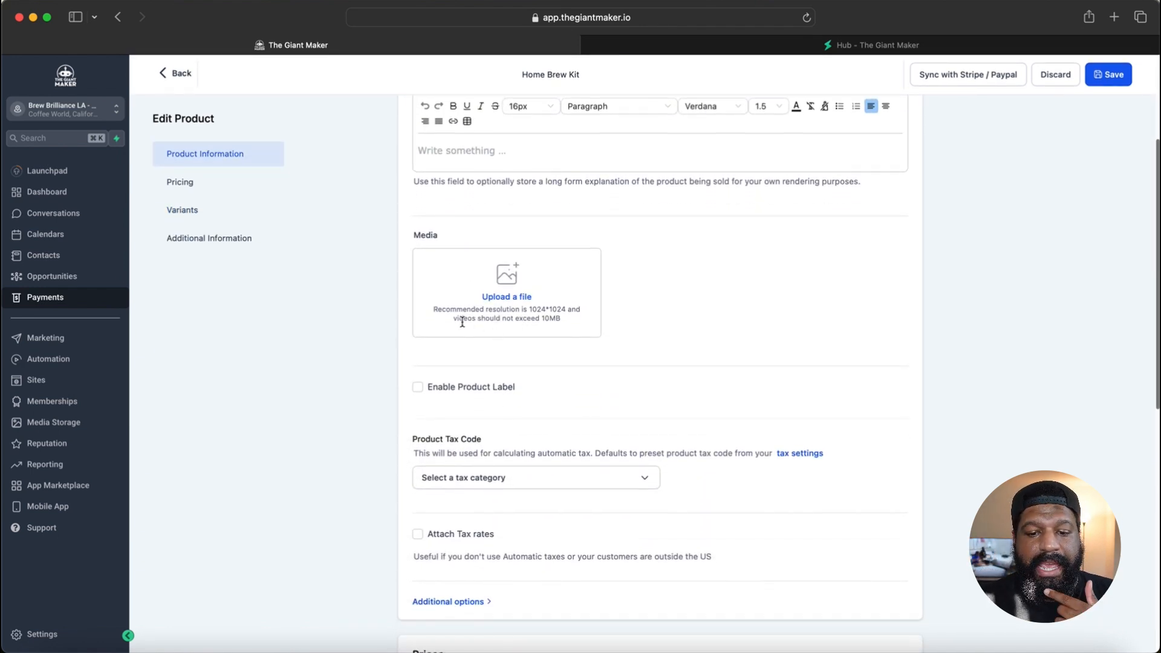
scroll(511, 307, "up", 6)
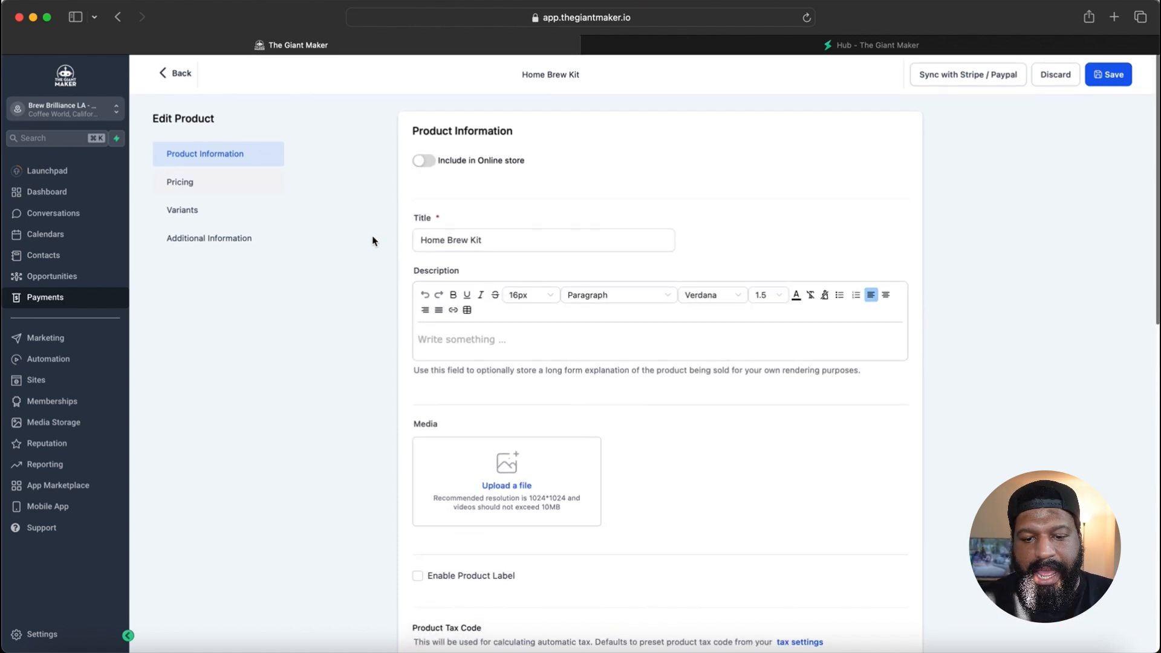
scroll(399, 266, "down", 15)
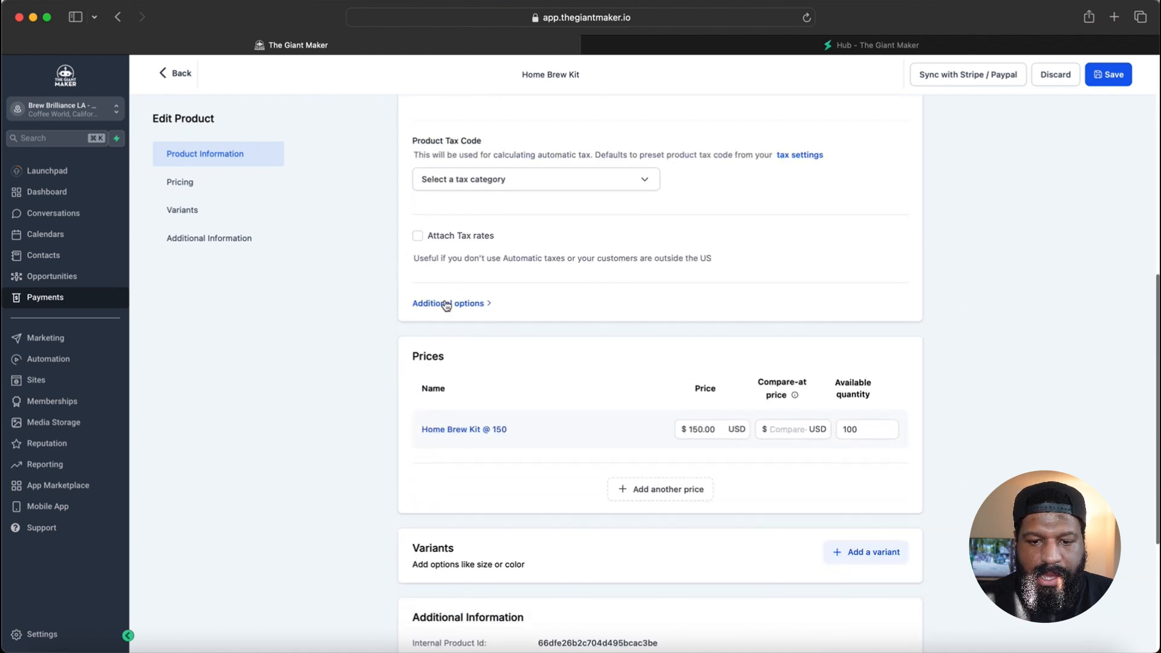
Expand the product's additional options and review its statement descriptor, prices, variants and additional information
left_click(459, 302)
scroll(584, 306, "down", 1)
scroll(585, 306, "down", 6)
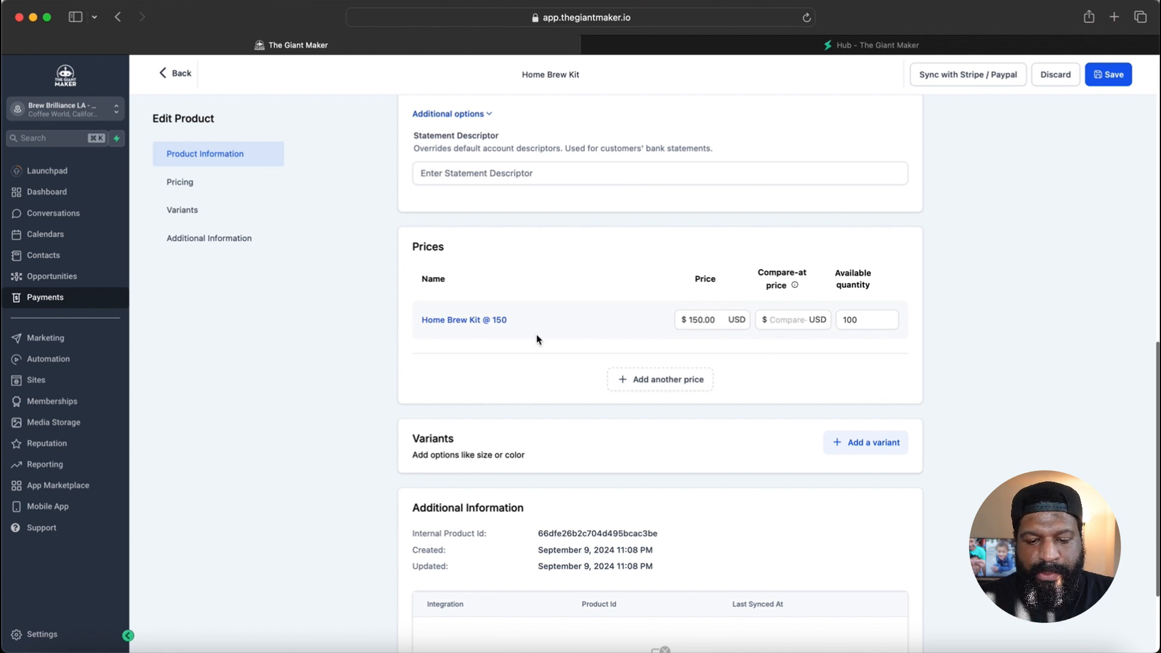
scroll(537, 340, "down", 5)
scroll(537, 340, "up", 6)
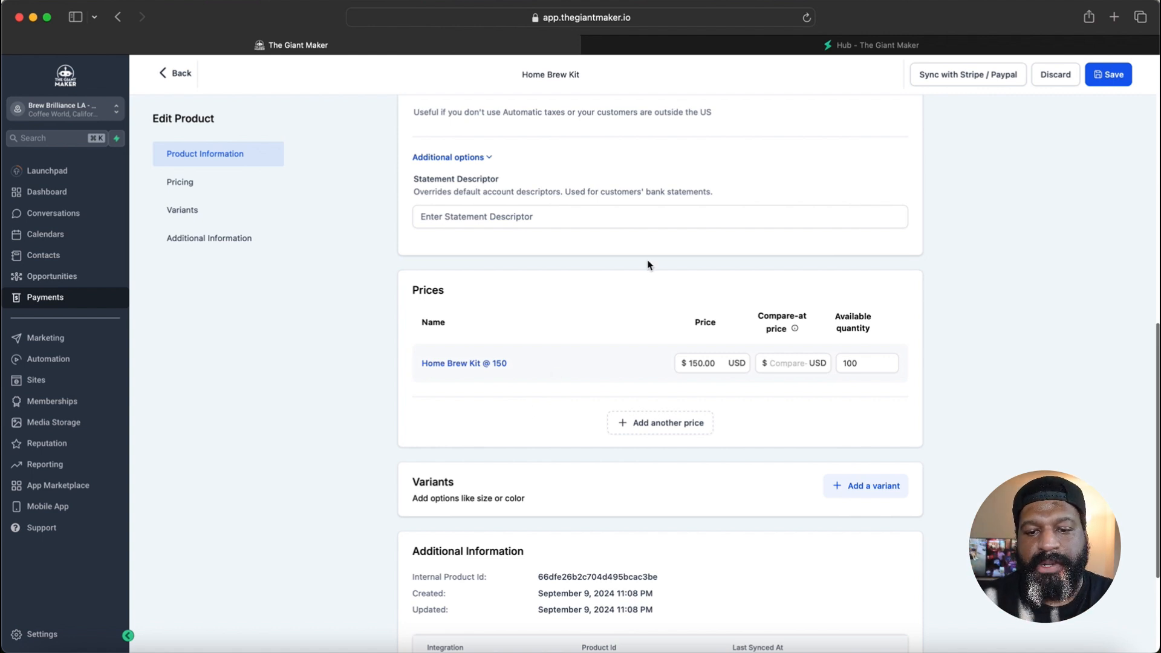
scroll(633, 251, "up", 10)
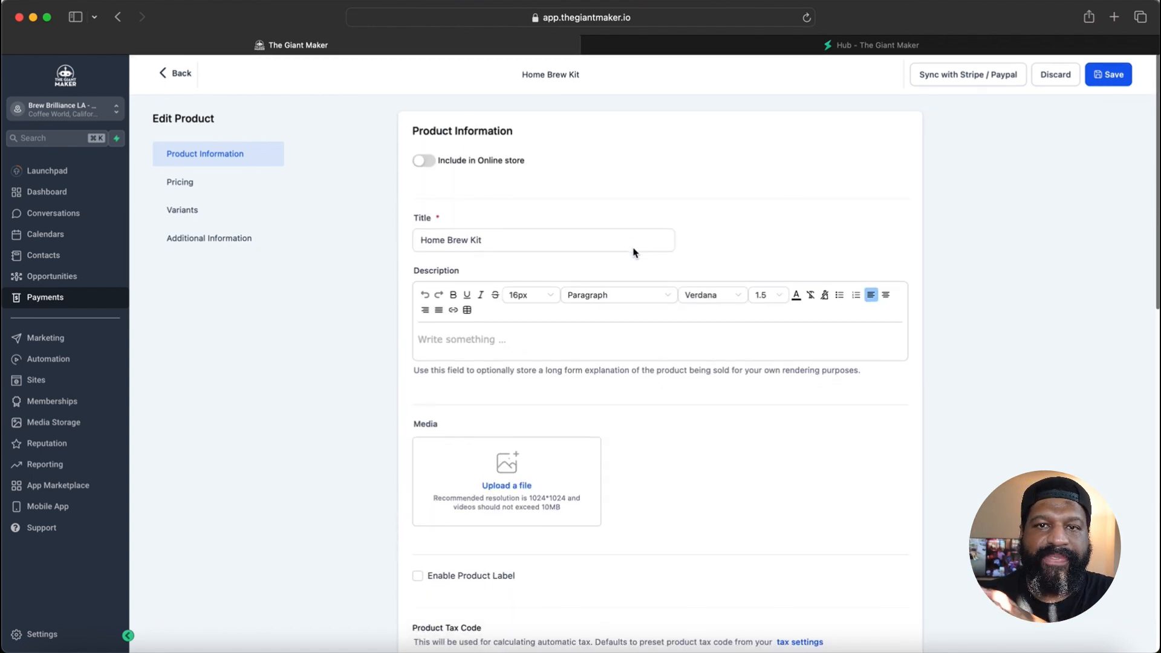
left_click(633, 248)
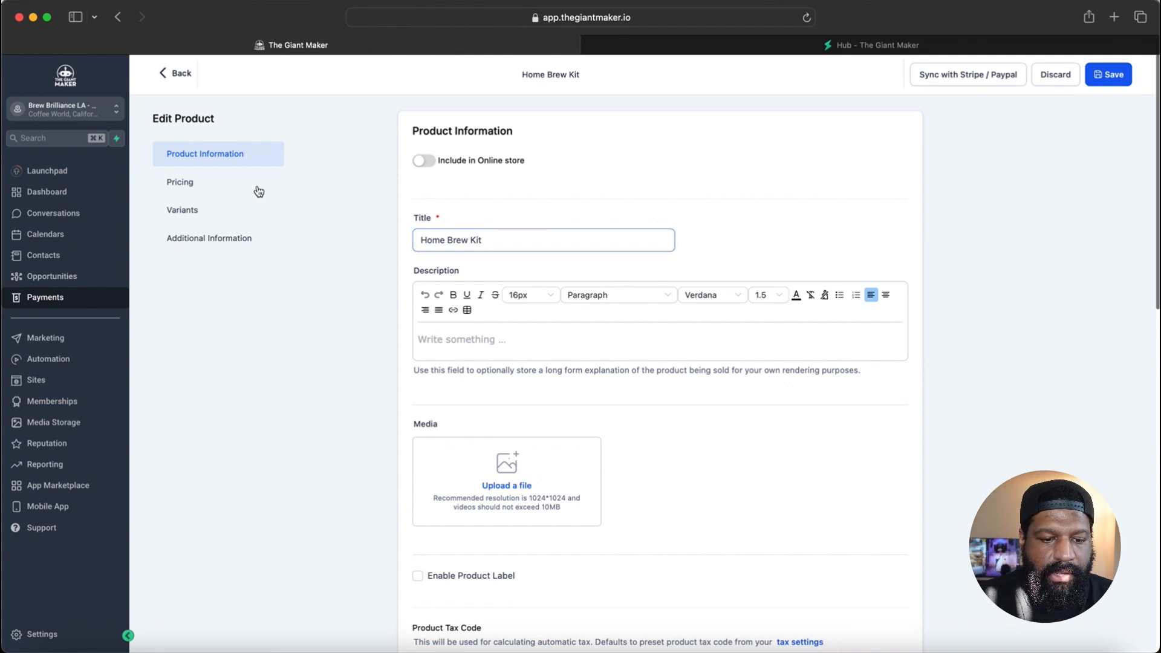
Open the Barista Class calendar for editing from the calendar settings
left_click(35, 635)
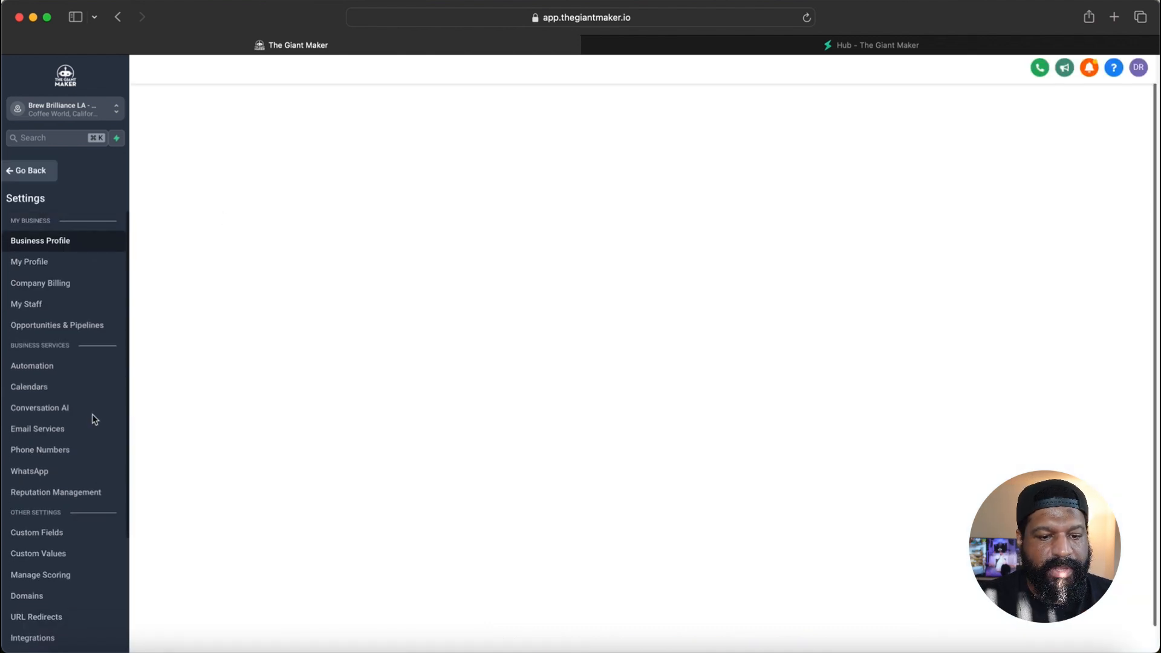
left_click(32, 387)
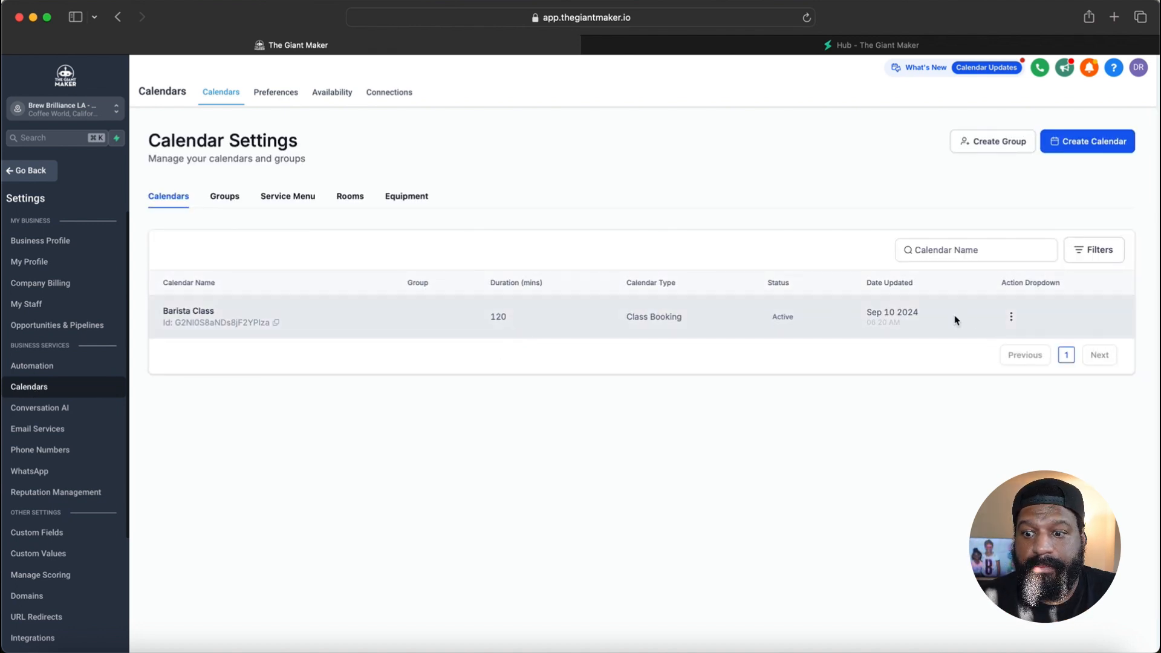
left_click(1011, 316)
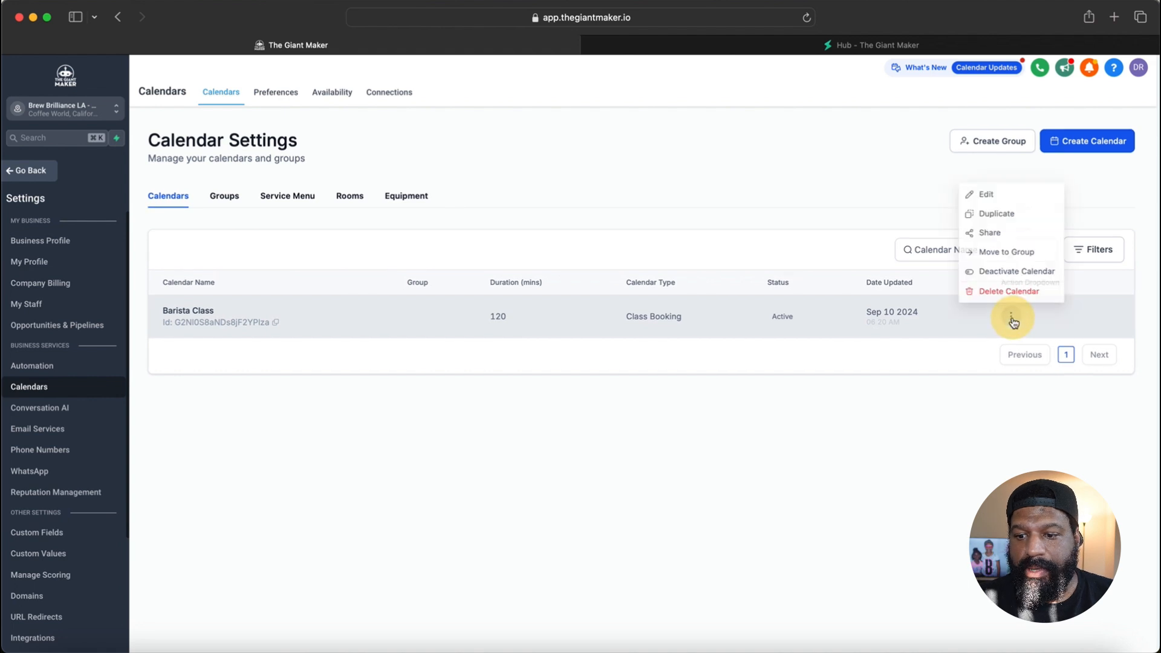
left_click(991, 193)
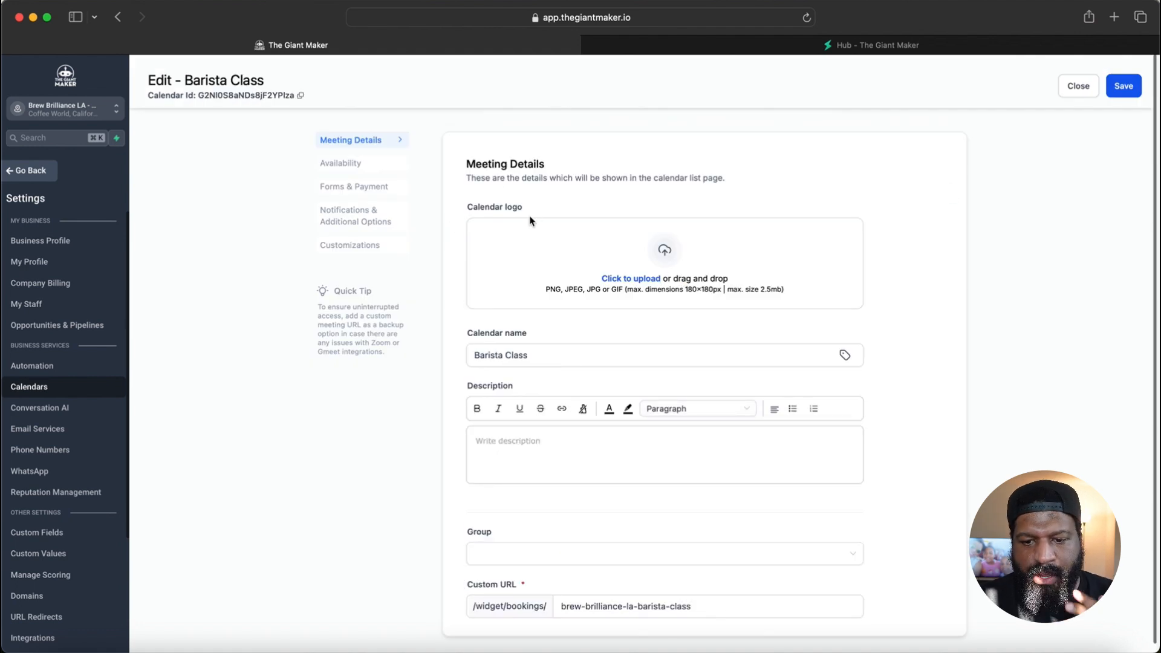
Examine the Barista Class meeting details, including its name, custom URL, meeting invite title, team member and event color
scroll(530, 221, "down", 5)
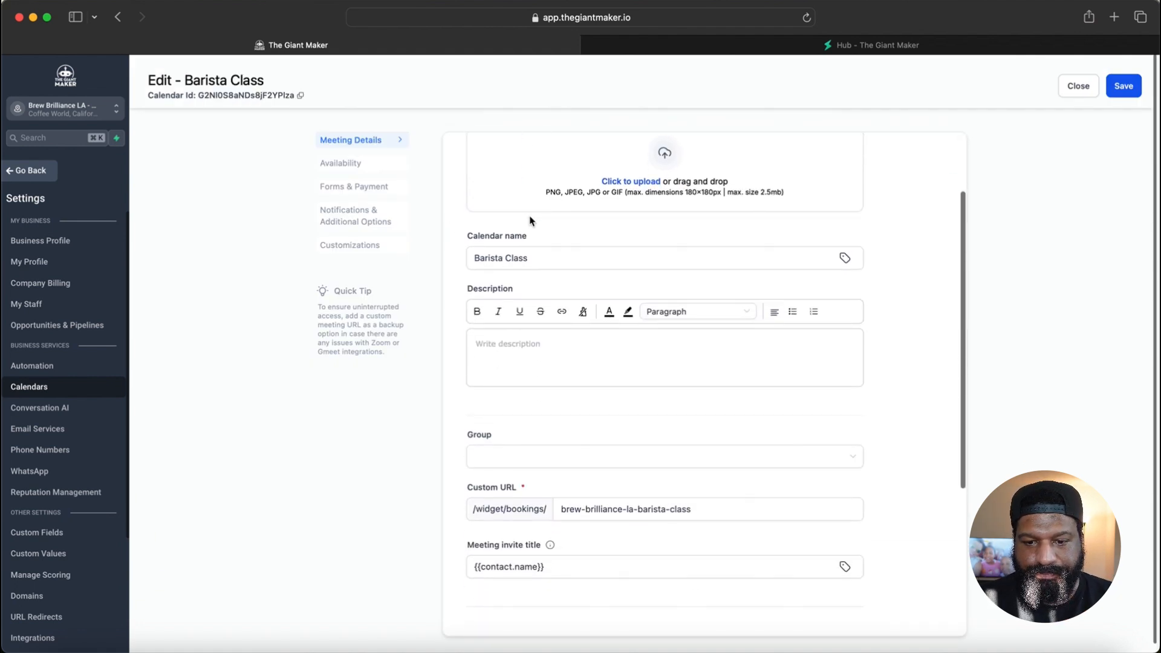
scroll(530, 221, "up", 6)
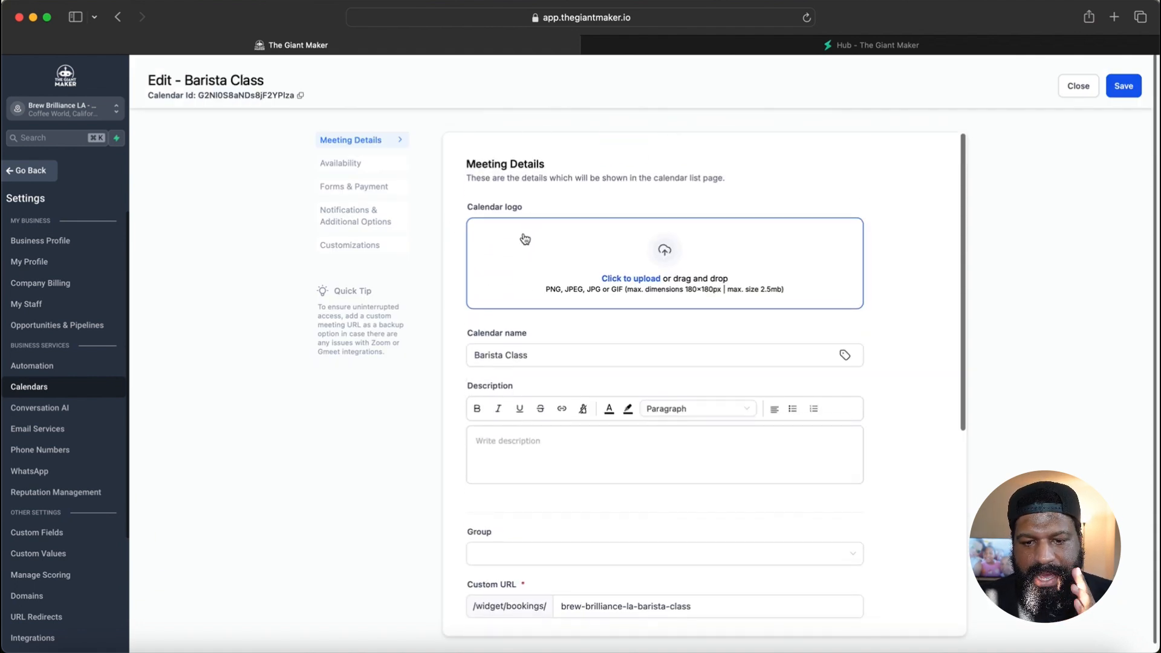
scroll(520, 259, "down", 4)
scroll(519, 325, "down", 8)
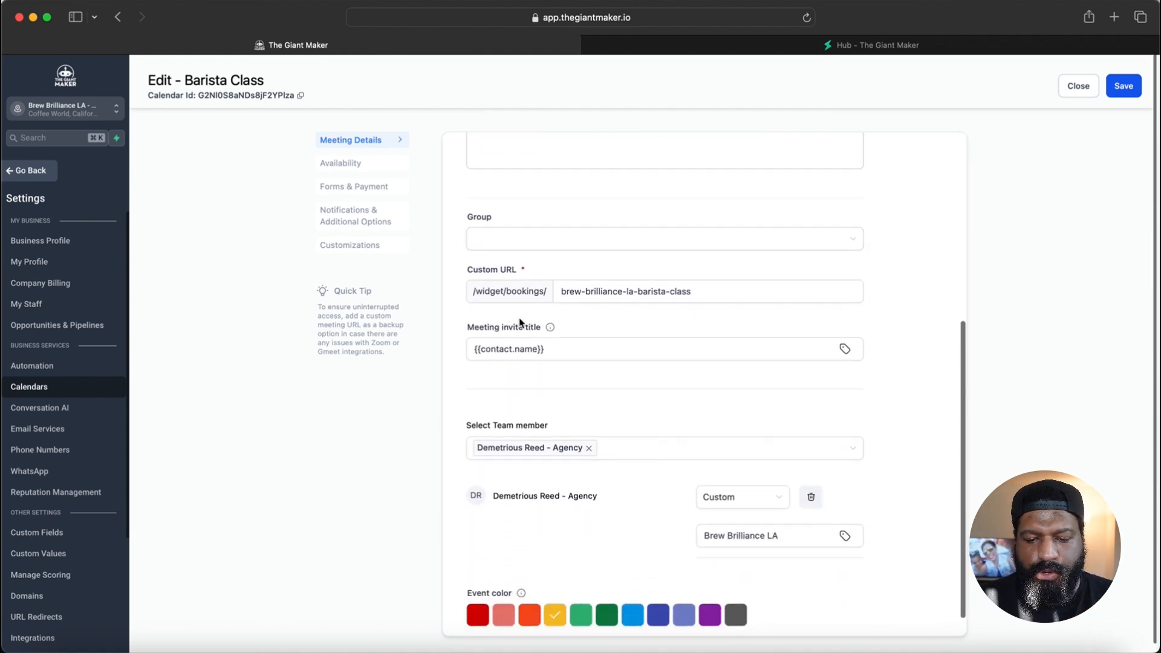
scroll(532, 321, "down", 1)
left_click(639, 266)
left_click(587, 283)
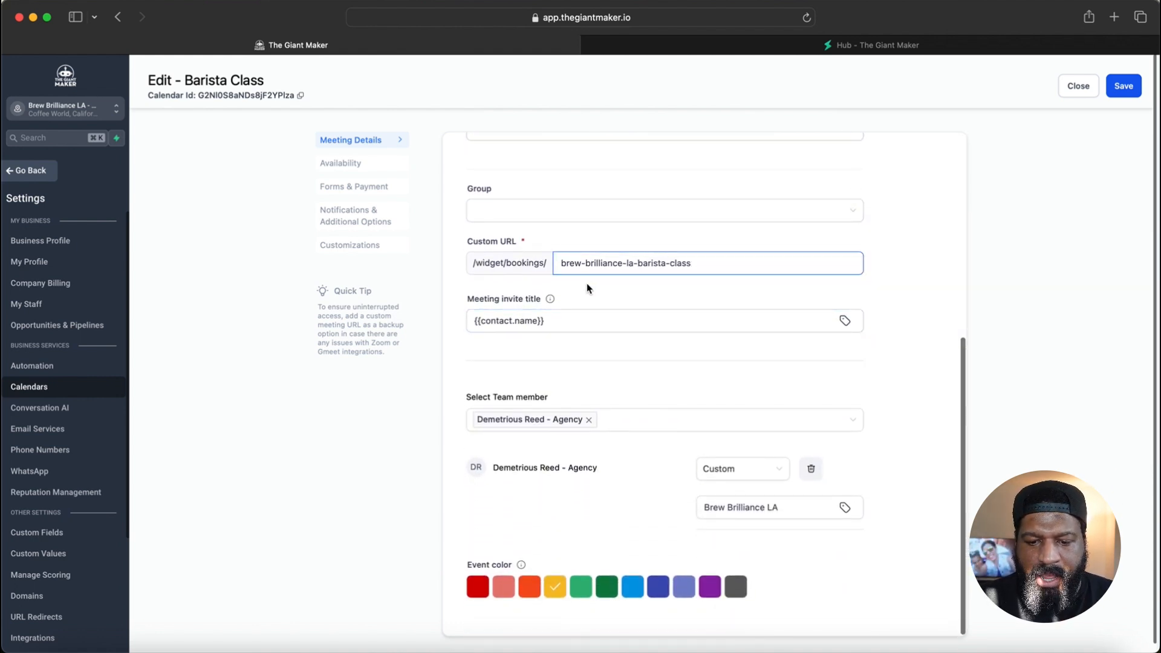
scroll(586, 283, "down", 1)
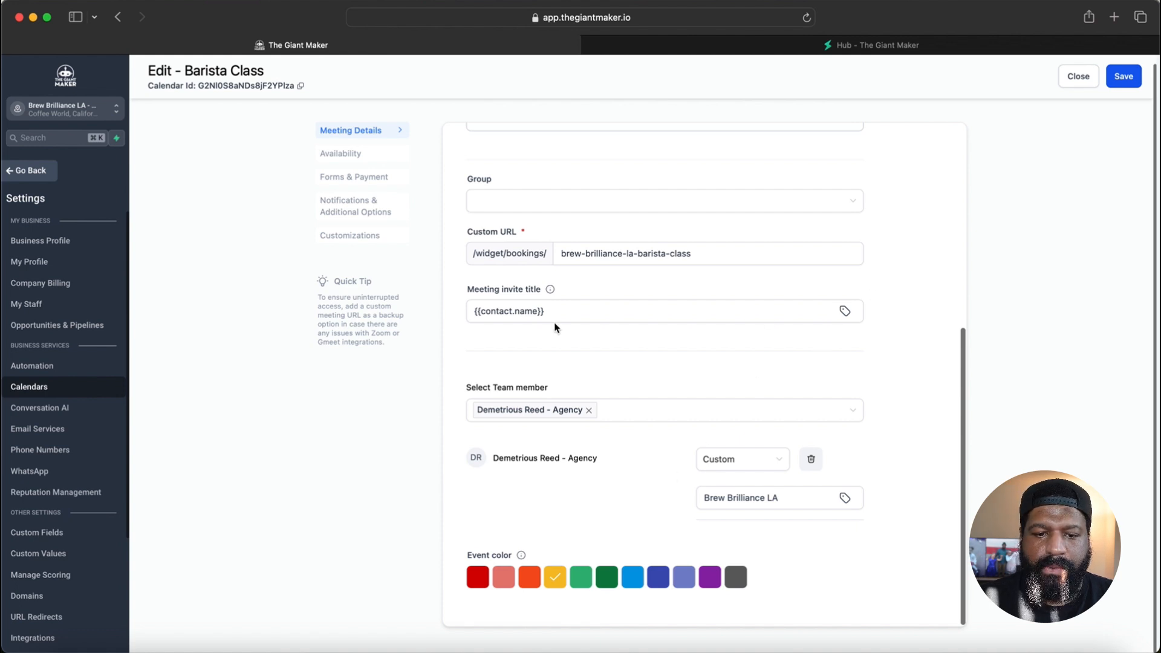
Review the Barista Class availability and its forms and payment settings, closing the calendar without saving
left_click(346, 154)
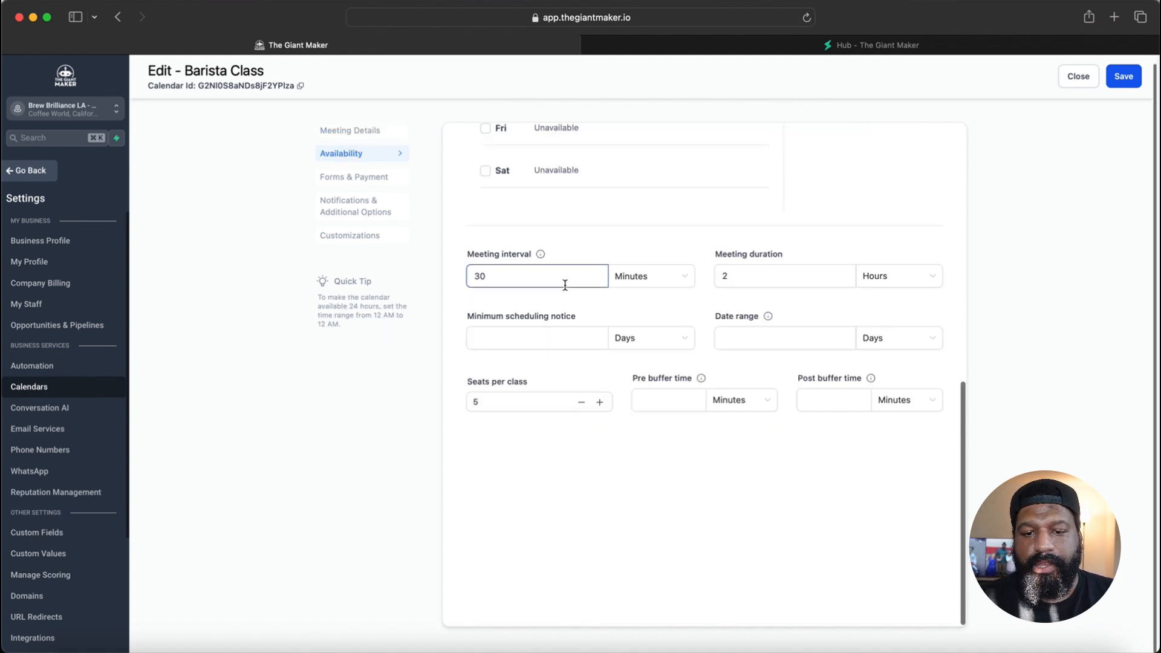
scroll(564, 282, "up", 5)
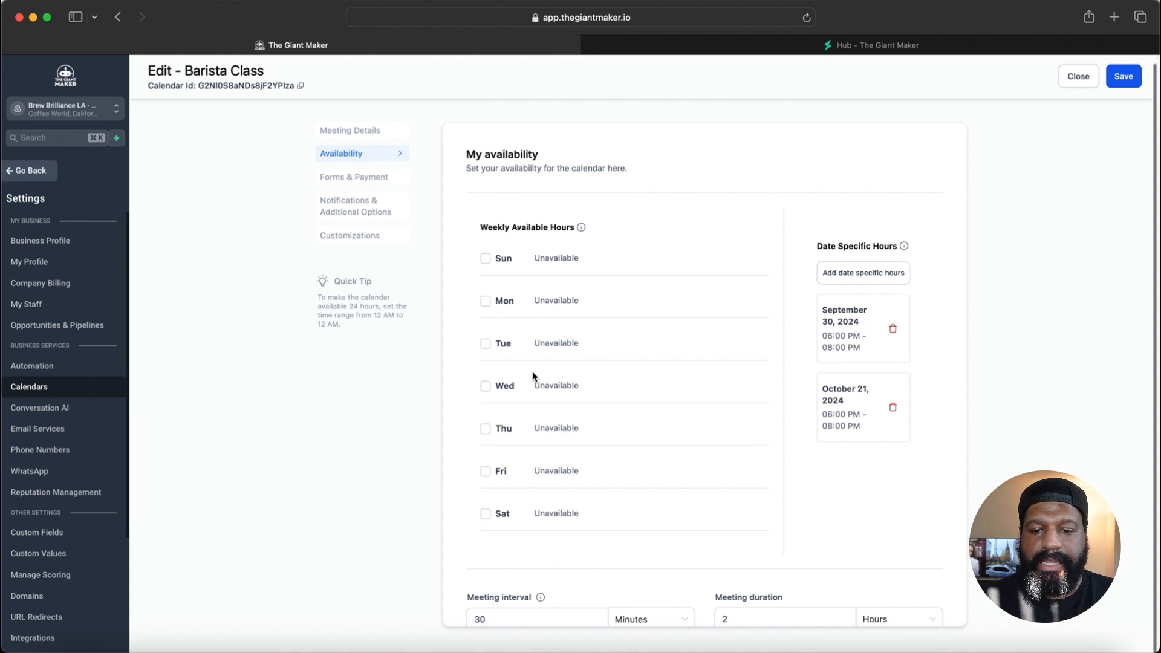
left_click(372, 177)
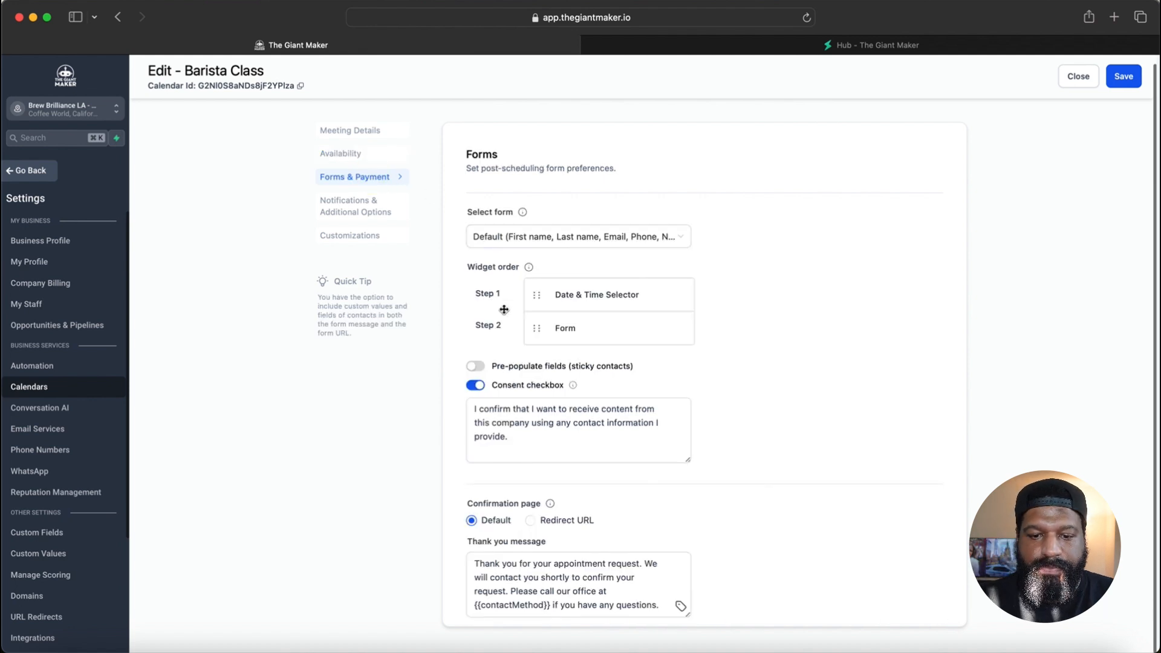
scroll(496, 277, "down", 5)
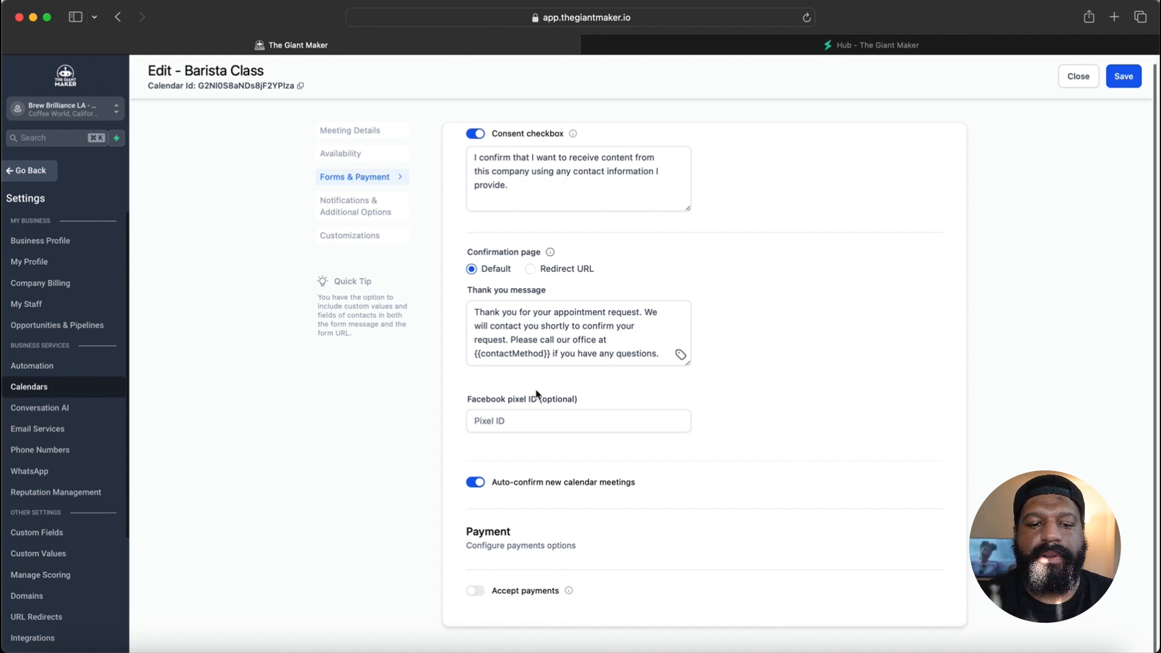
scroll(713, 169, "up", 1)
left_click(1068, 90)
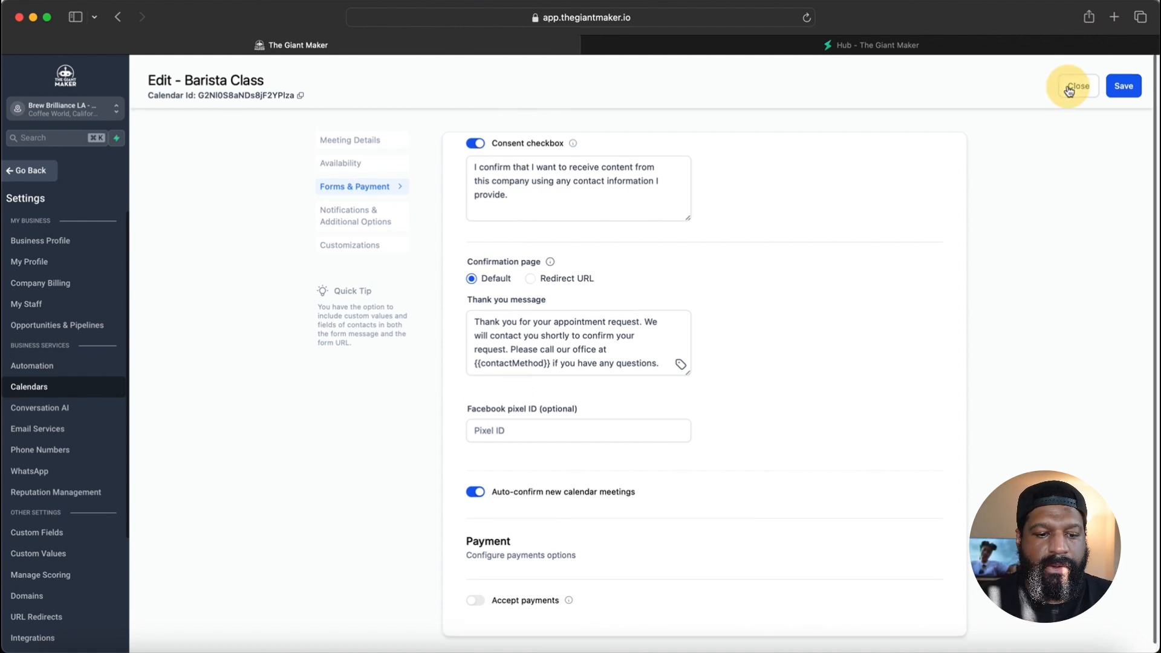
View the scheduling types offered for a new calendar and dismiss the selection without creating one
left_click(1095, 140)
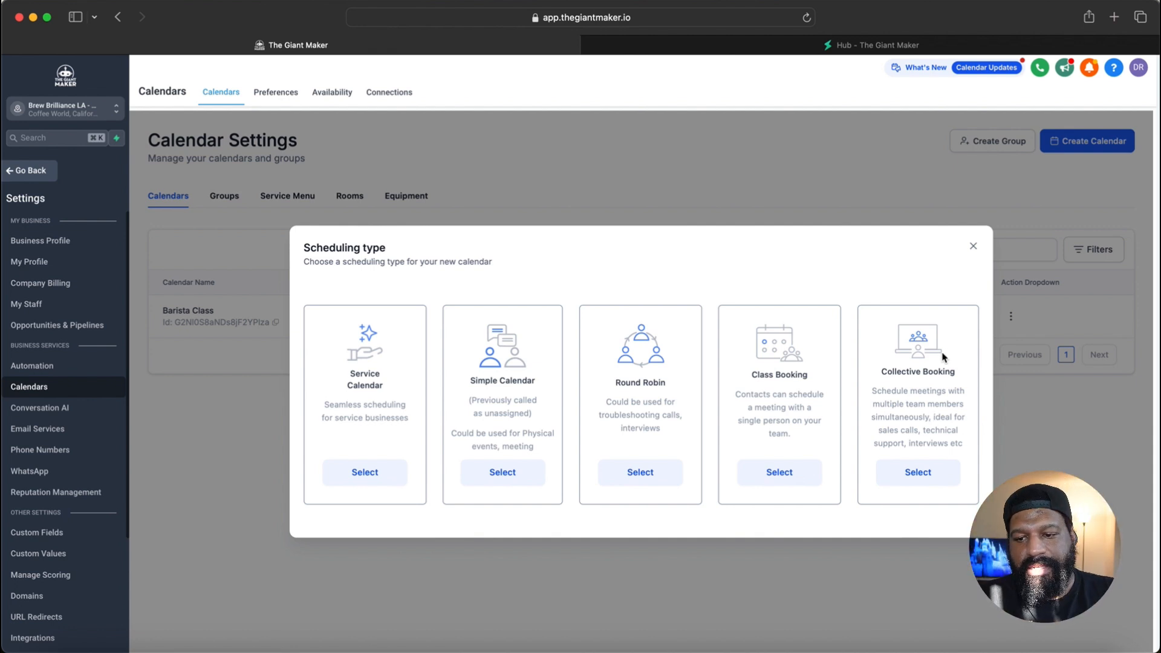
left_click(973, 248)
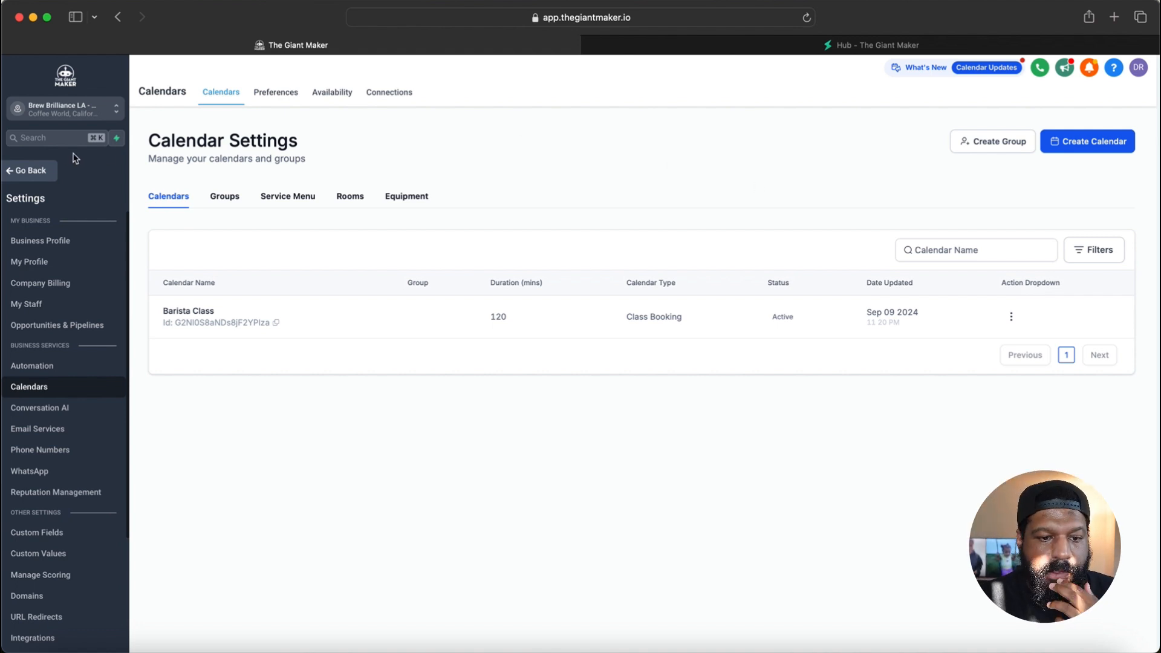
Review the 05 Went to Barista Cal No Book workflow in the Demo automation folder and return to the workflow list
left_click(33, 175)
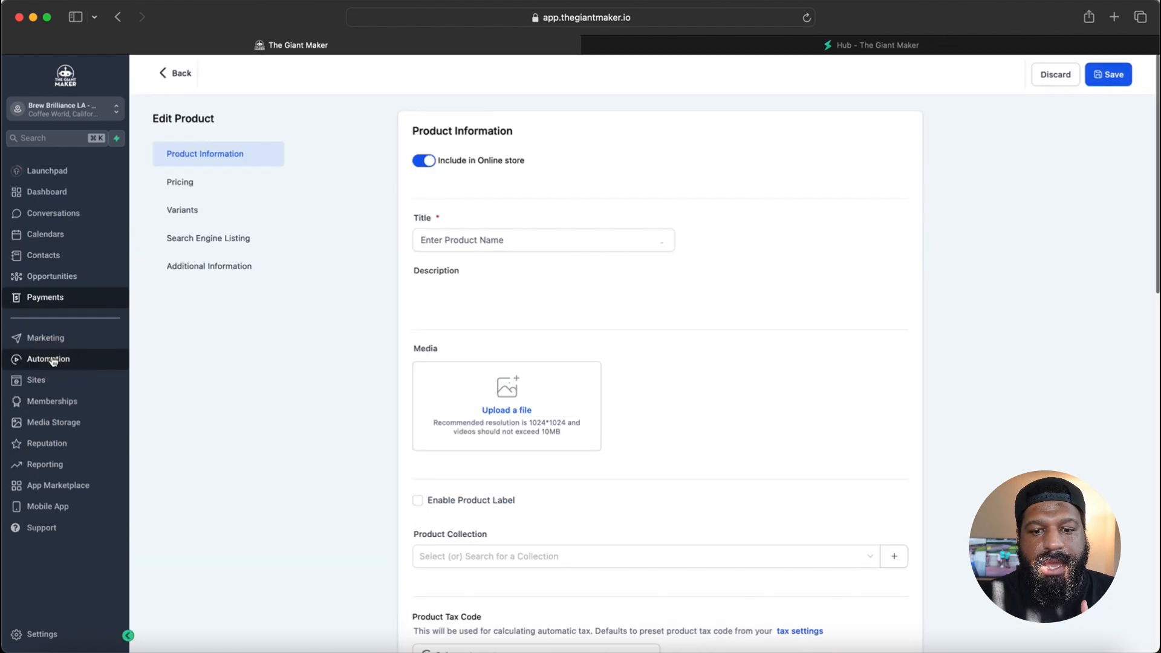
left_click(53, 360)
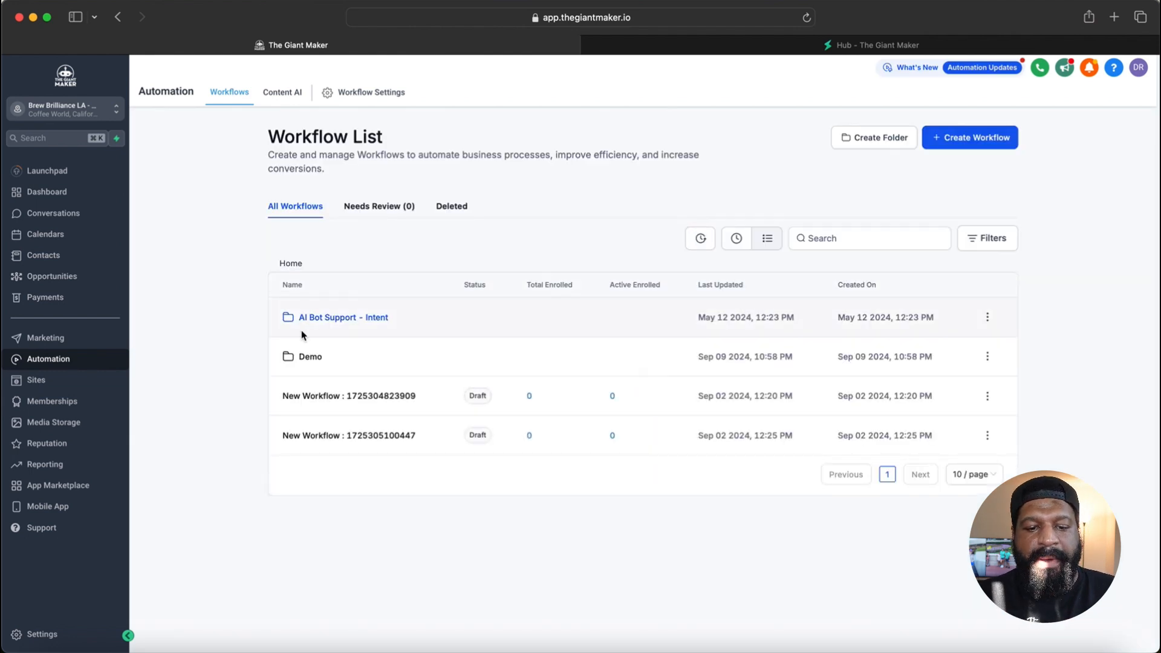
left_click(310, 358)
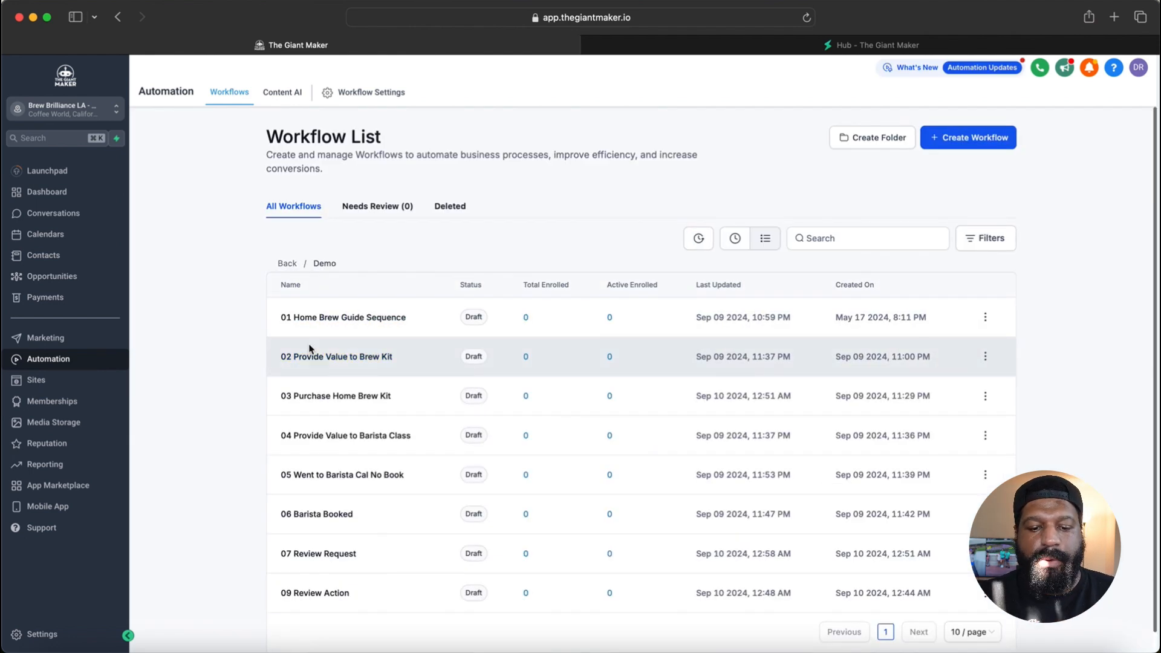
scroll(308, 351, "down", 1)
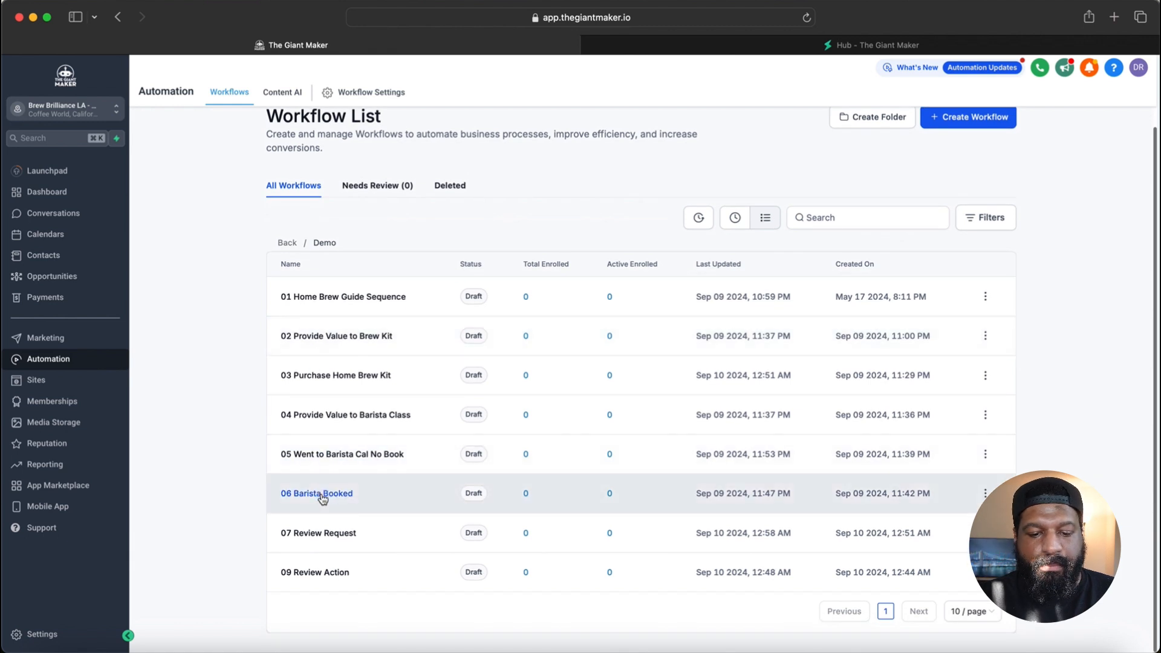
left_click(326, 454)
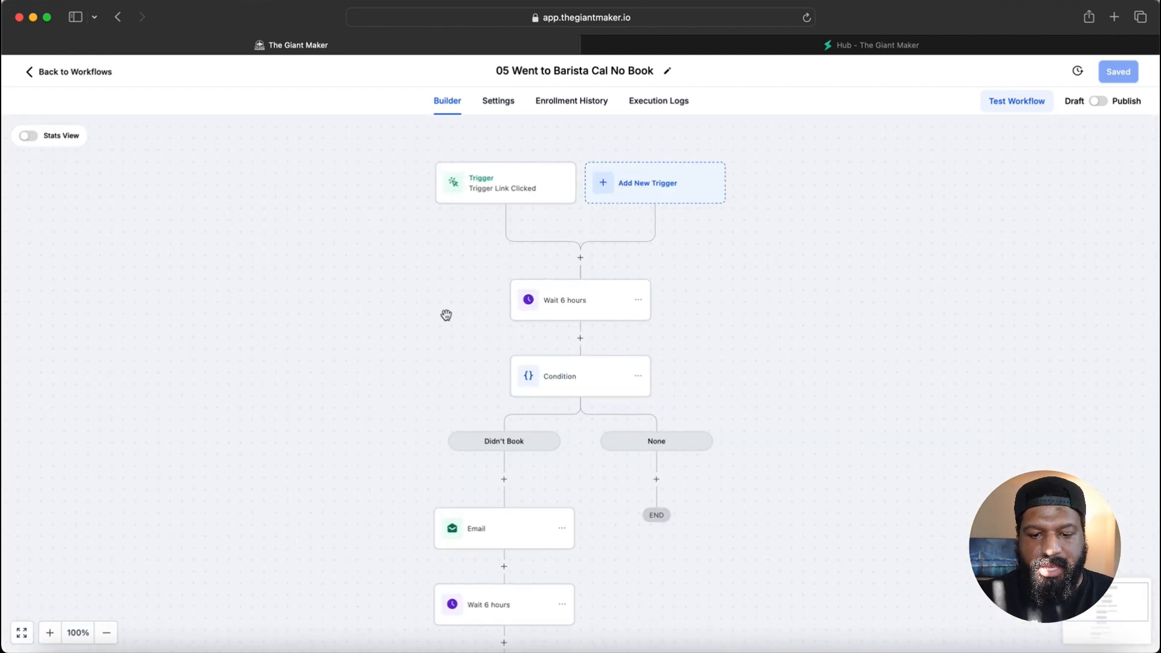
scroll(428, 361, "down", 1)
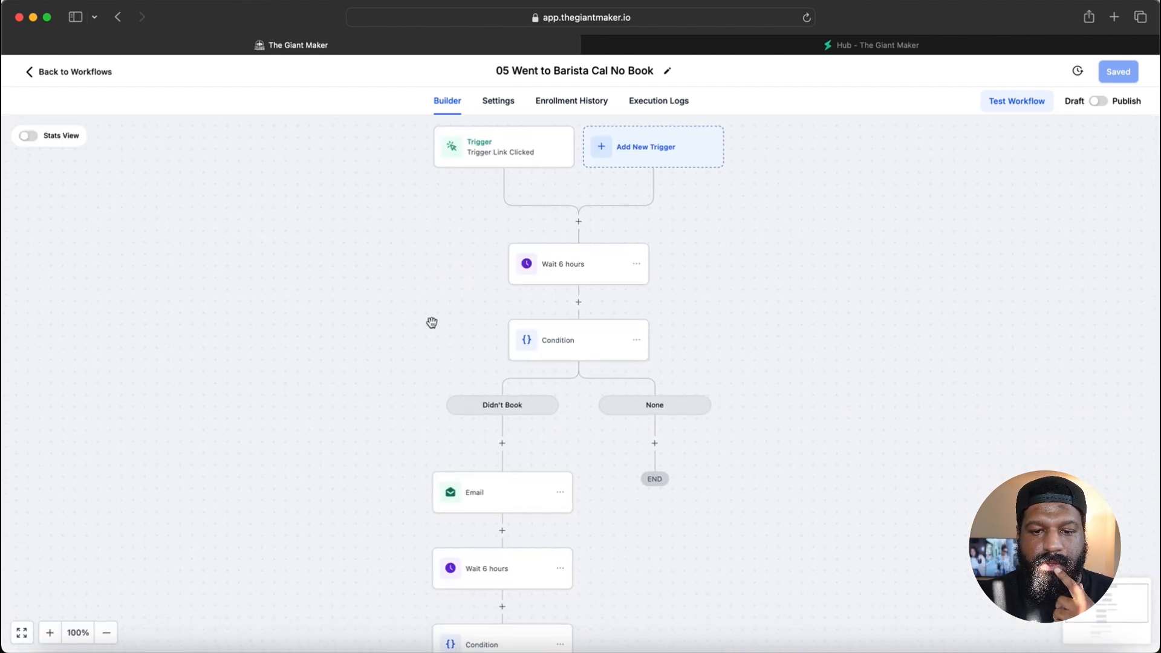
scroll(431, 321, "up", 2)
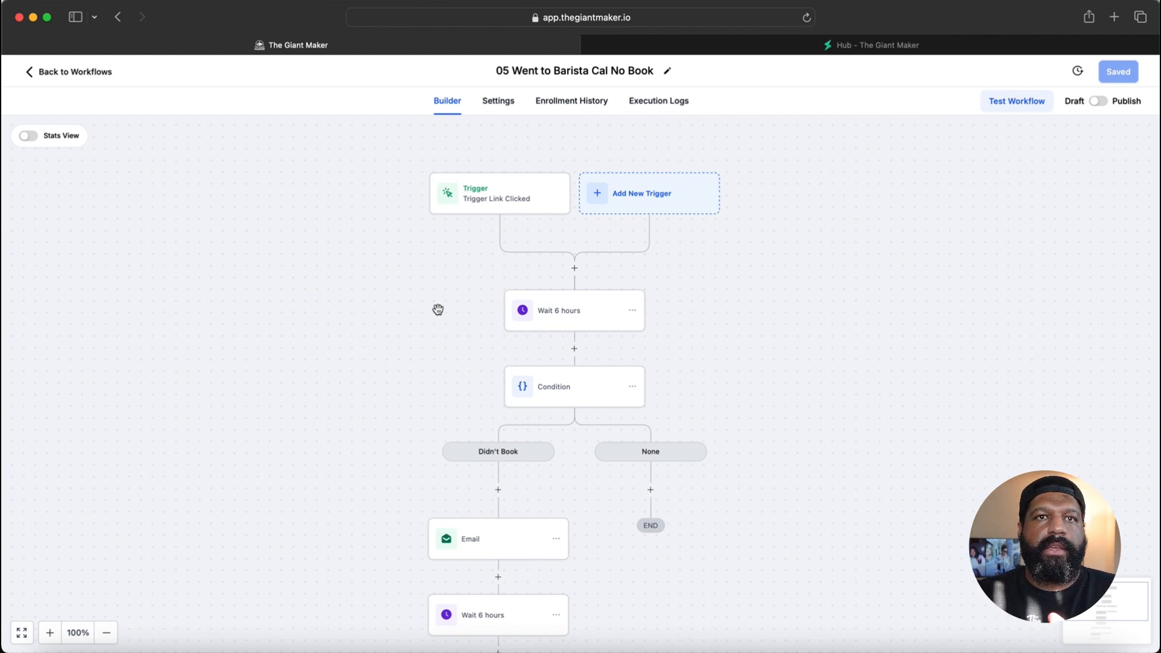
left_click(73, 74)
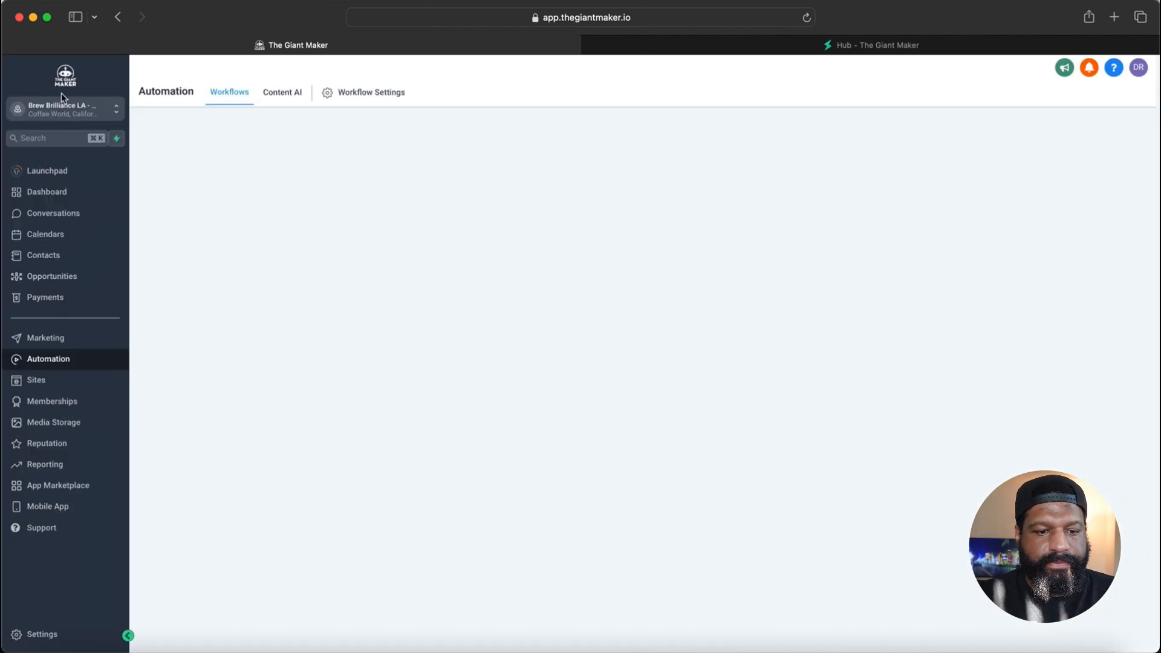
Open the Barista Calendar trigger link, check the class dates offered in September and October 2024, and return to the trigger links list
left_click(37, 382)
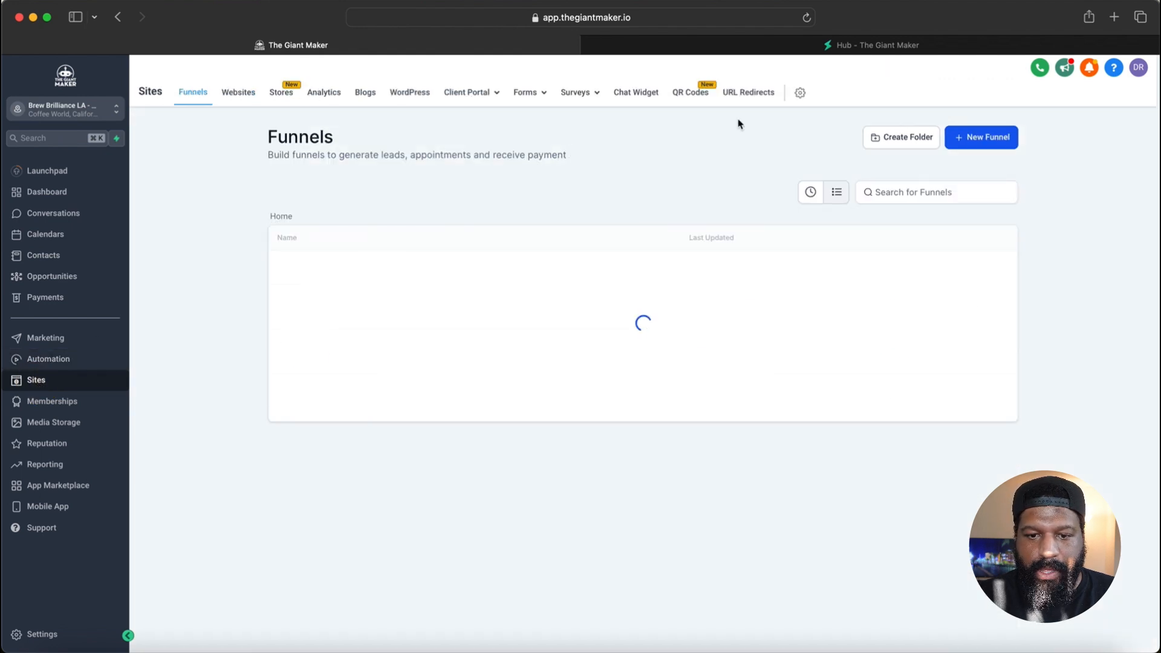
left_click(41, 339)
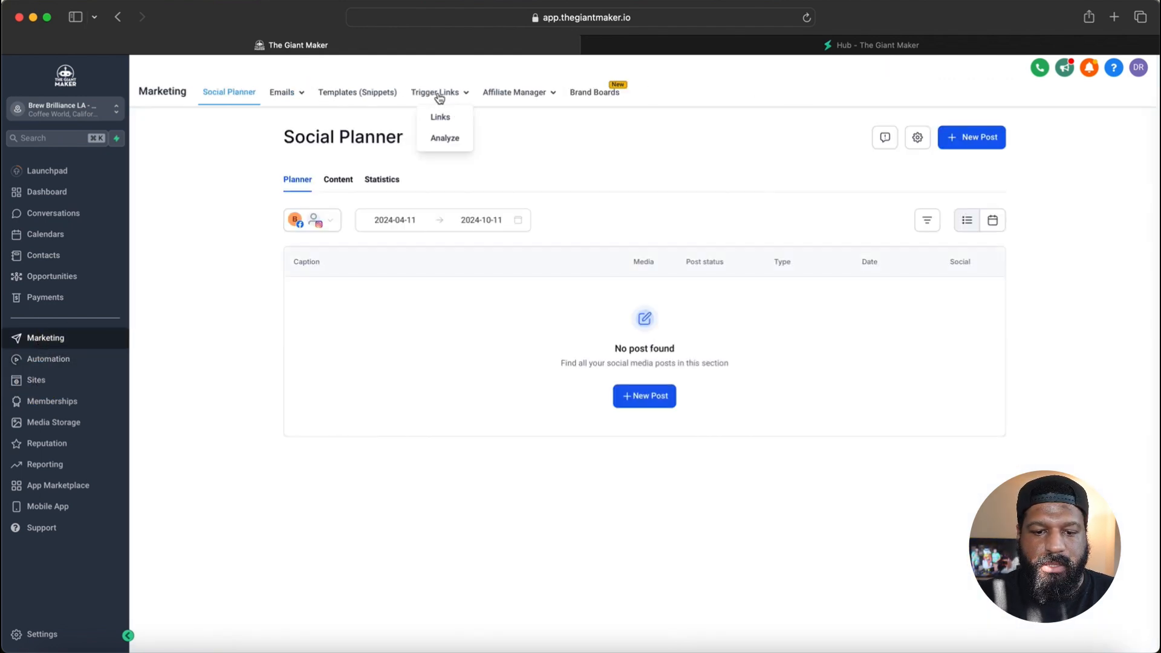
left_click(439, 95)
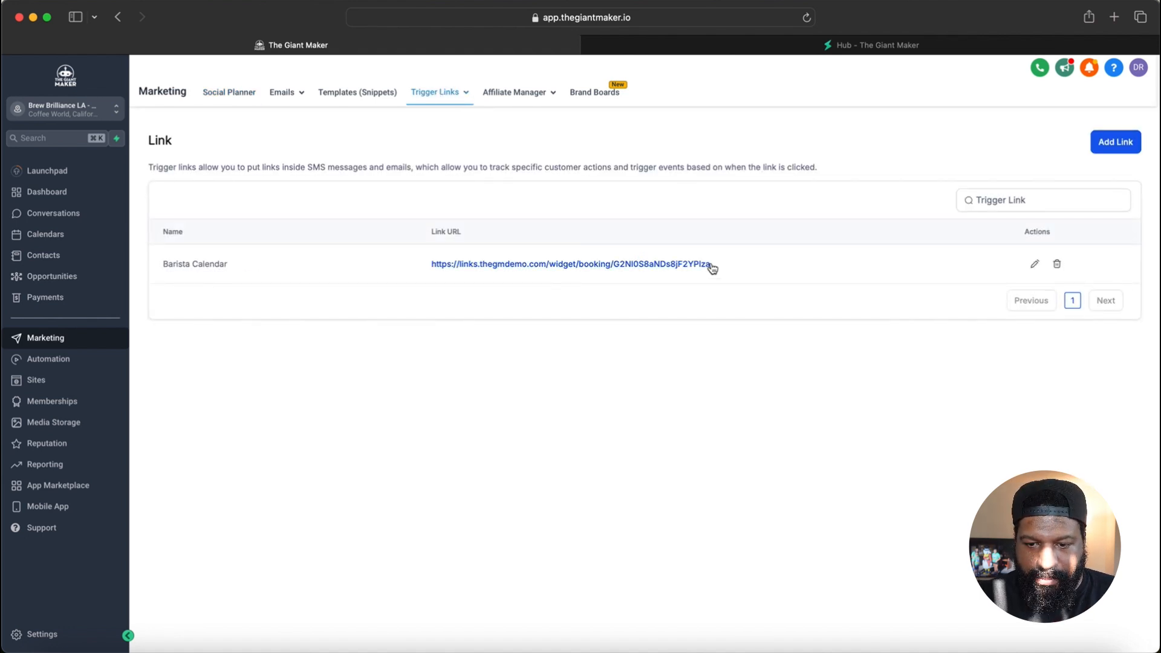
left_click(524, 266)
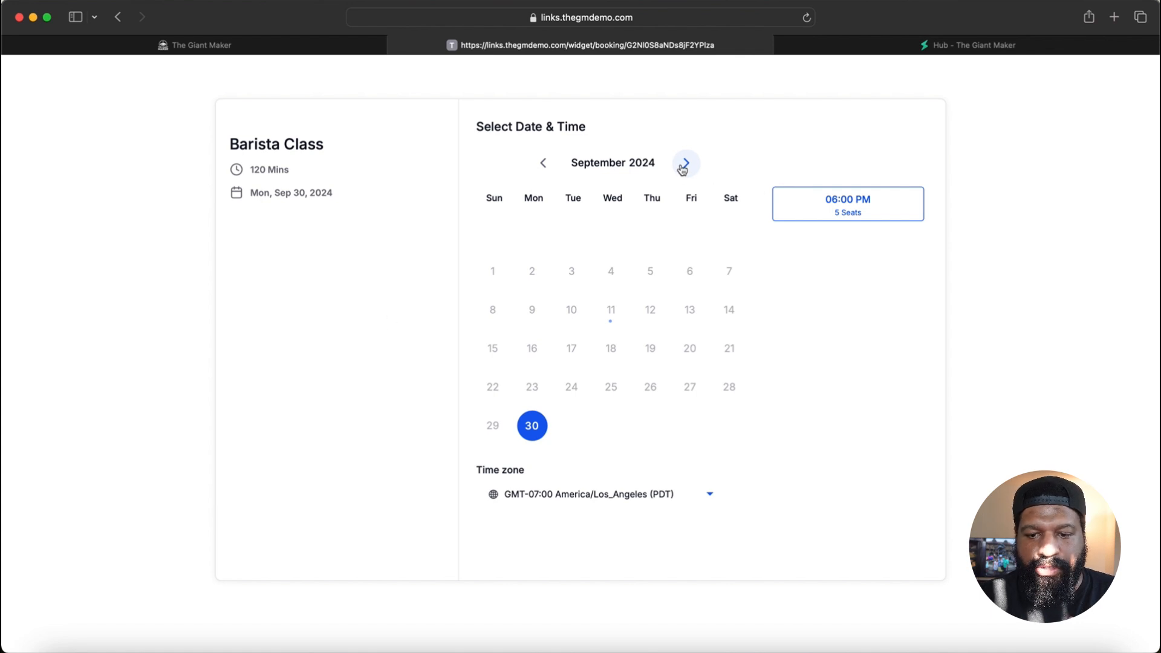
left_click(710, 173)
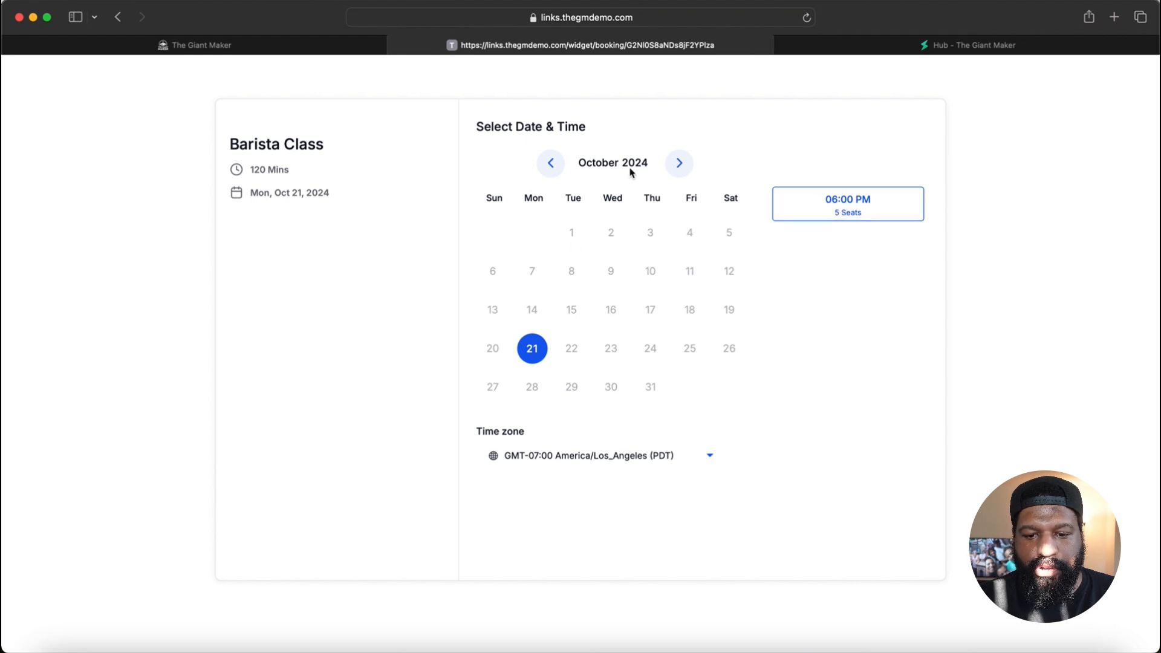
left_click(548, 164)
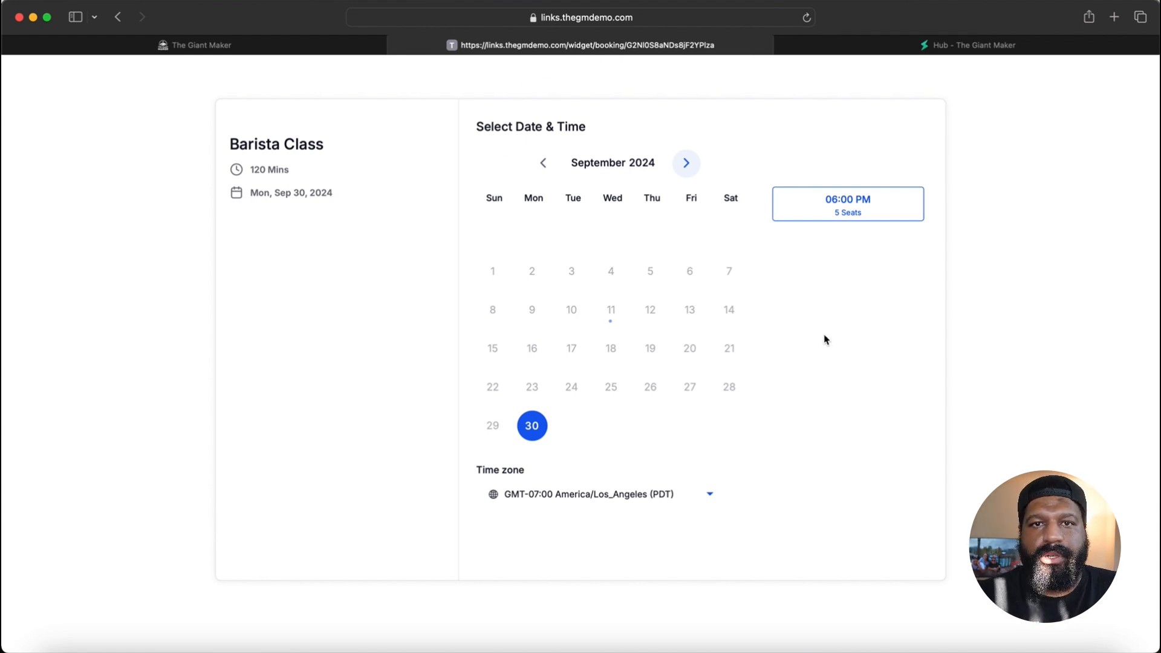
left_click(296, 38)
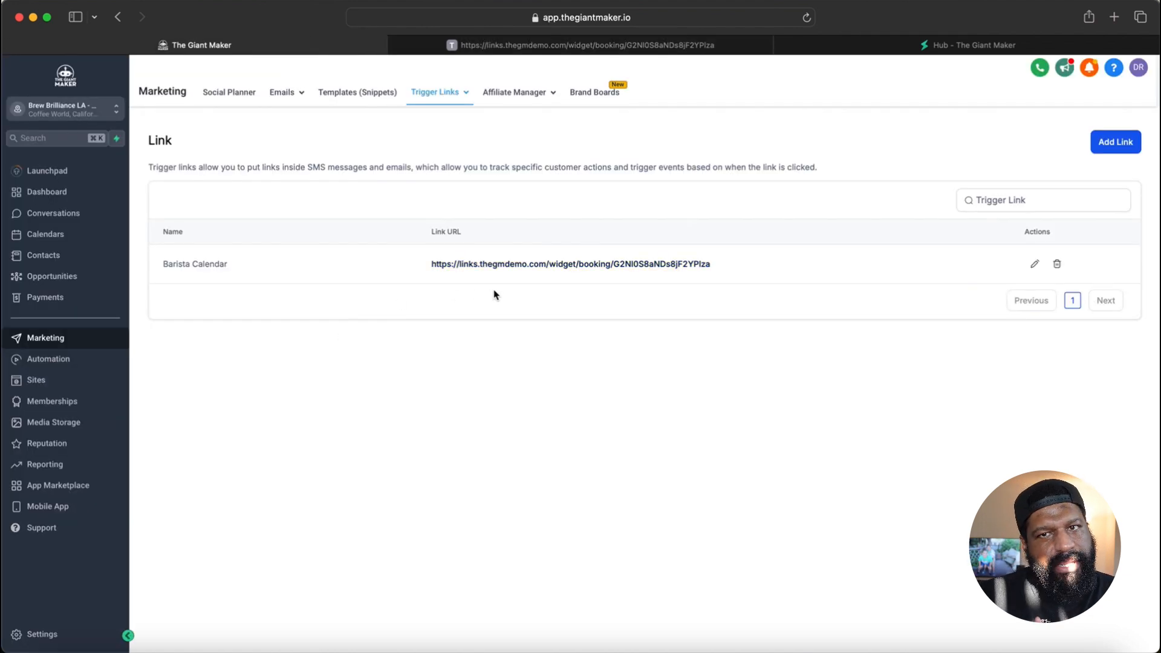
View the name and link URL fields for a new trigger link and cancel without creating one
left_click(1109, 144)
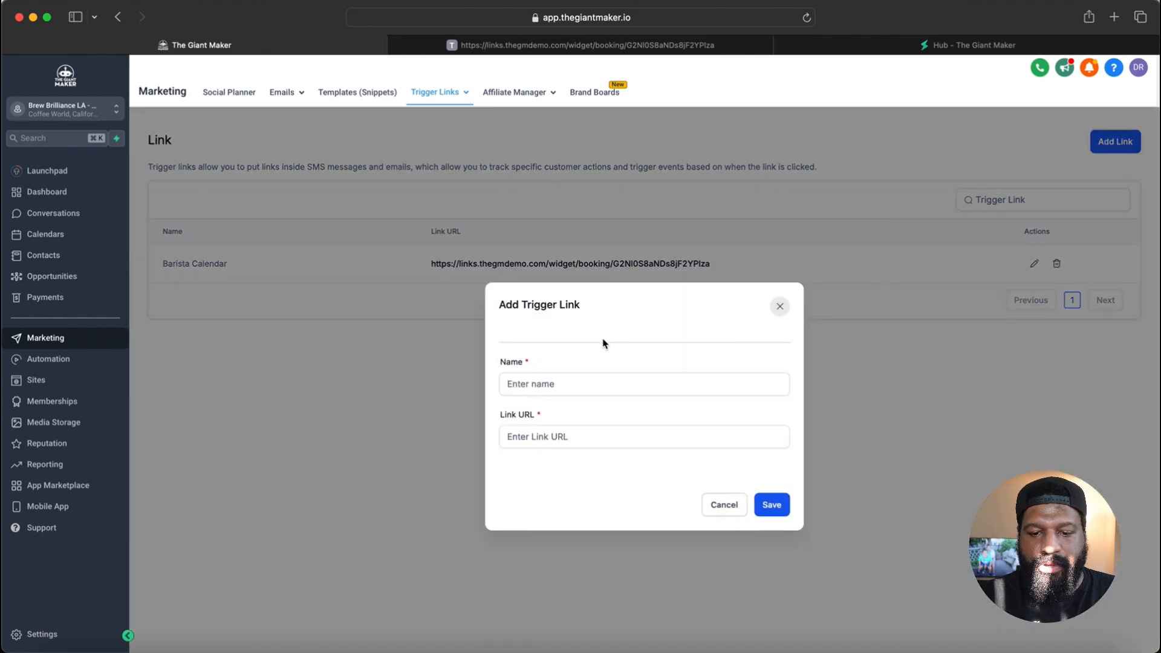
left_click(554, 382)
left_click(531, 437)
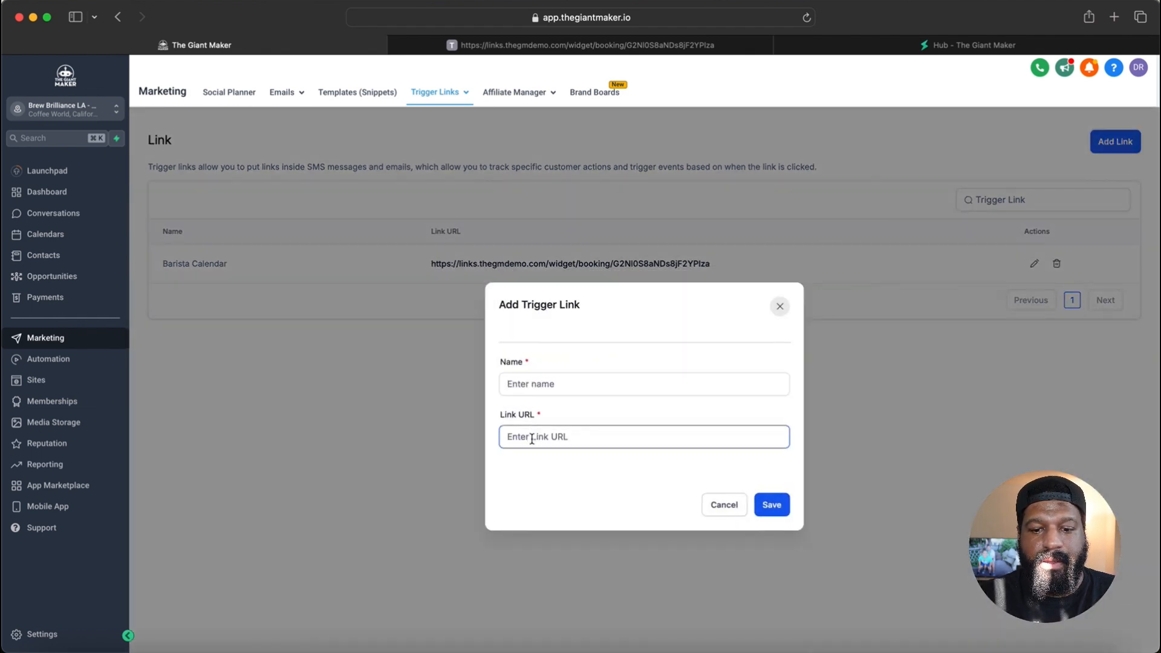
left_click(724, 504)
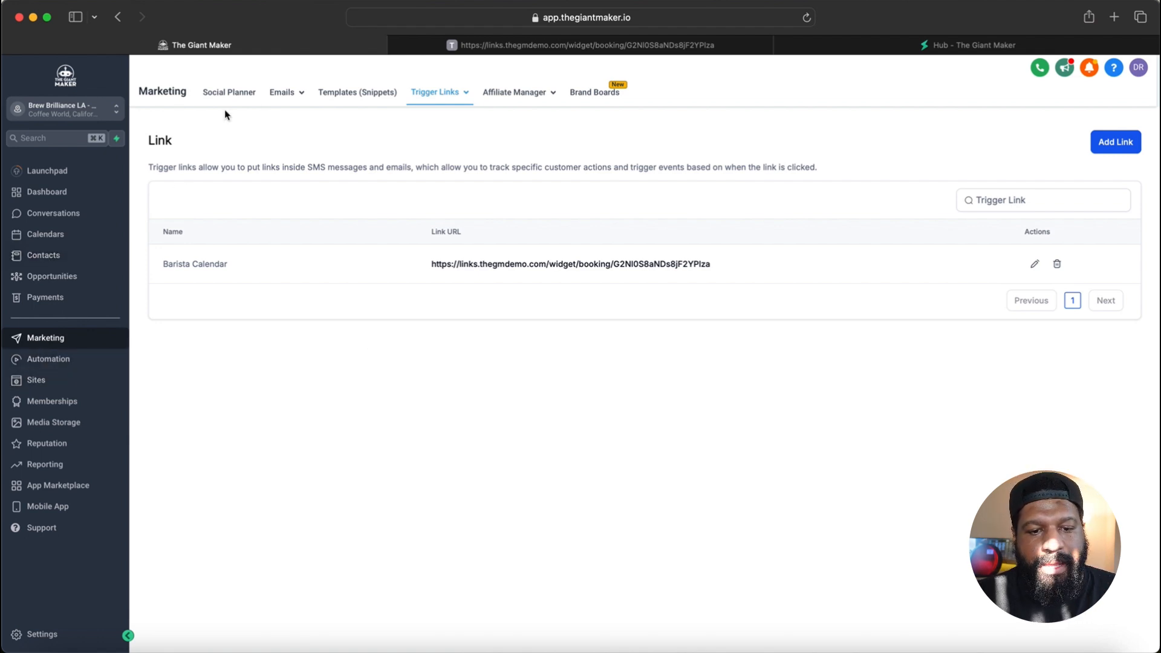
Open the Home Brew Guide email template and review its content alongside the Hub page's digital marketing system diagram
mouse_move(284, 92)
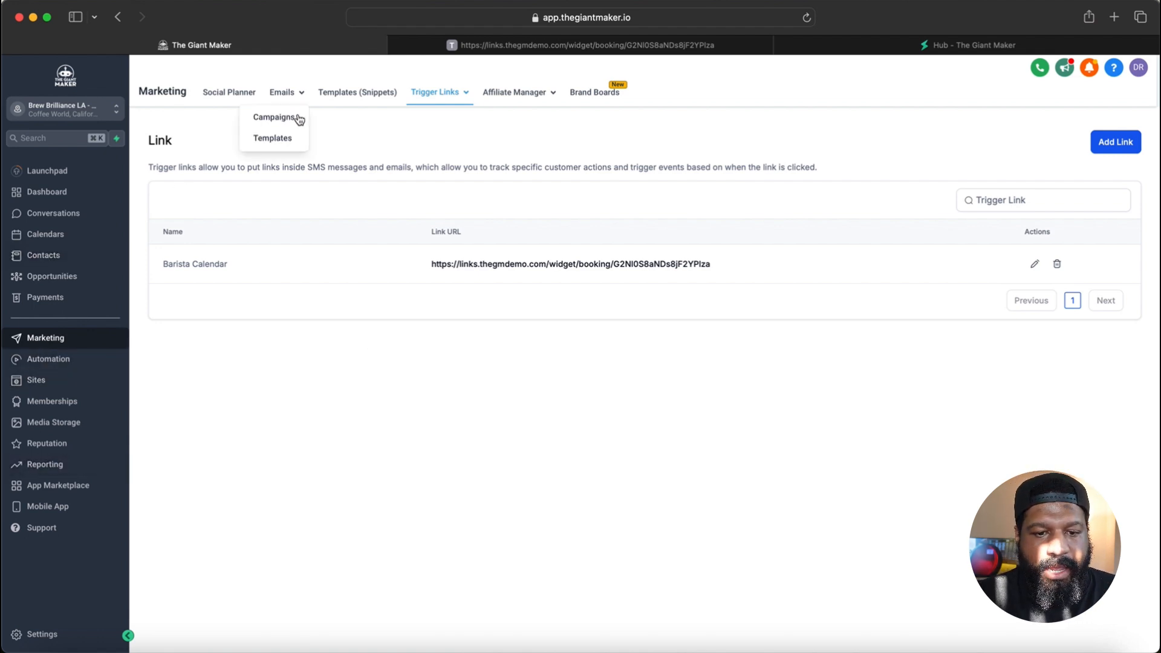
left_click(273, 138)
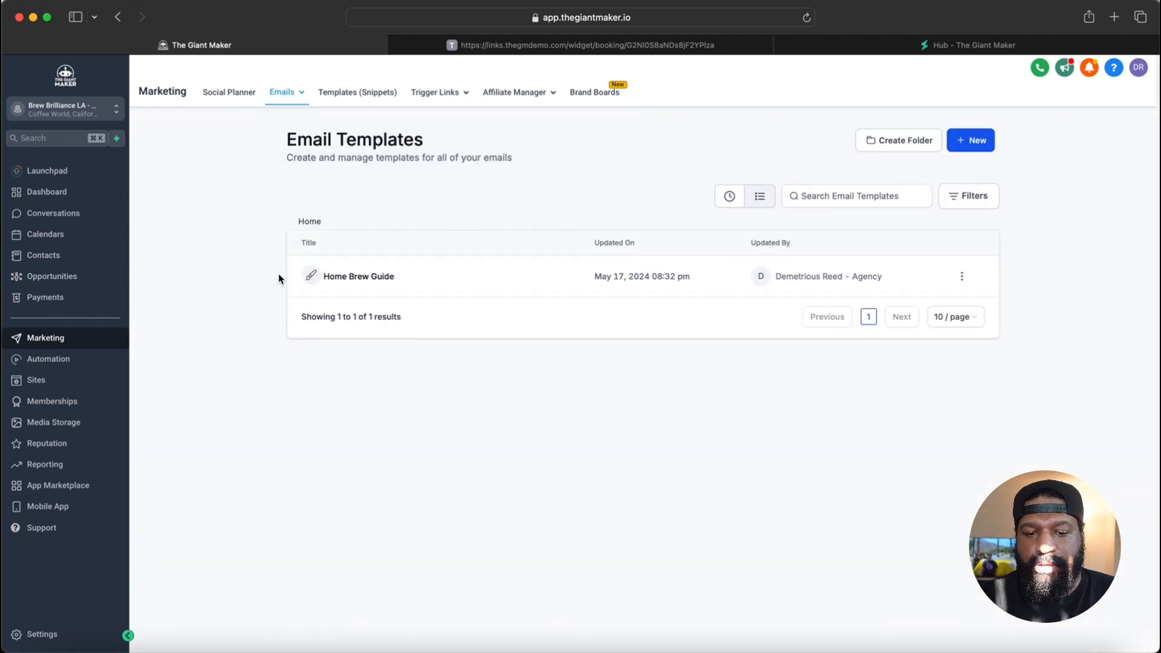
left_click(357, 278)
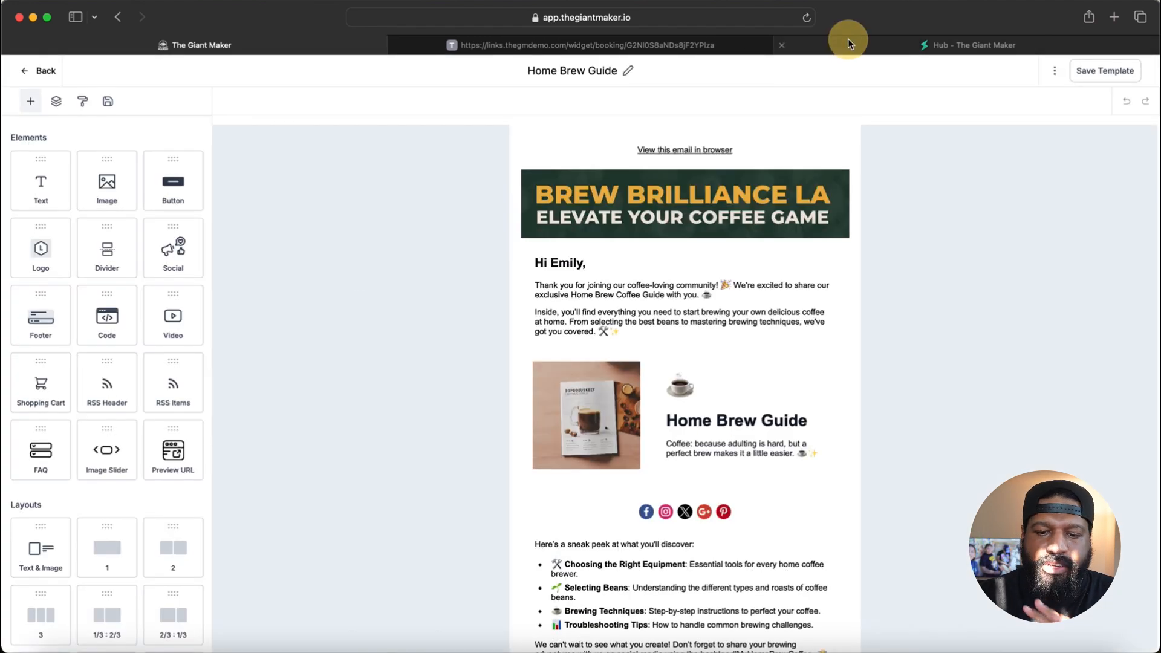
left_click(849, 42)
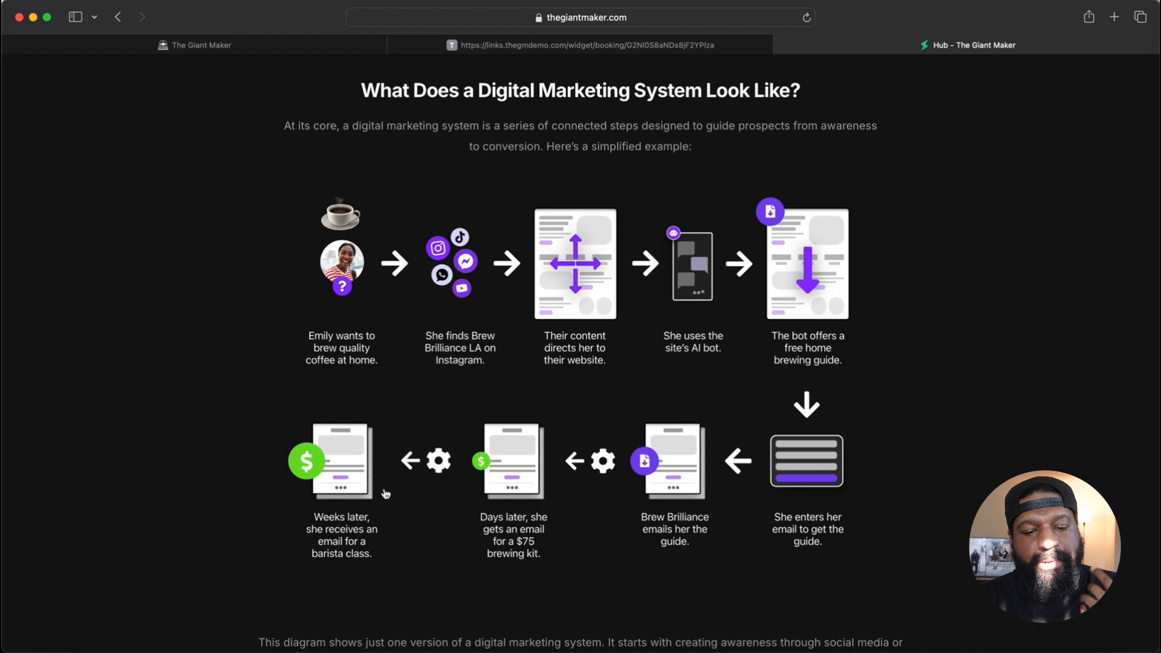
left_click(452, 46)
left_click(336, 45)
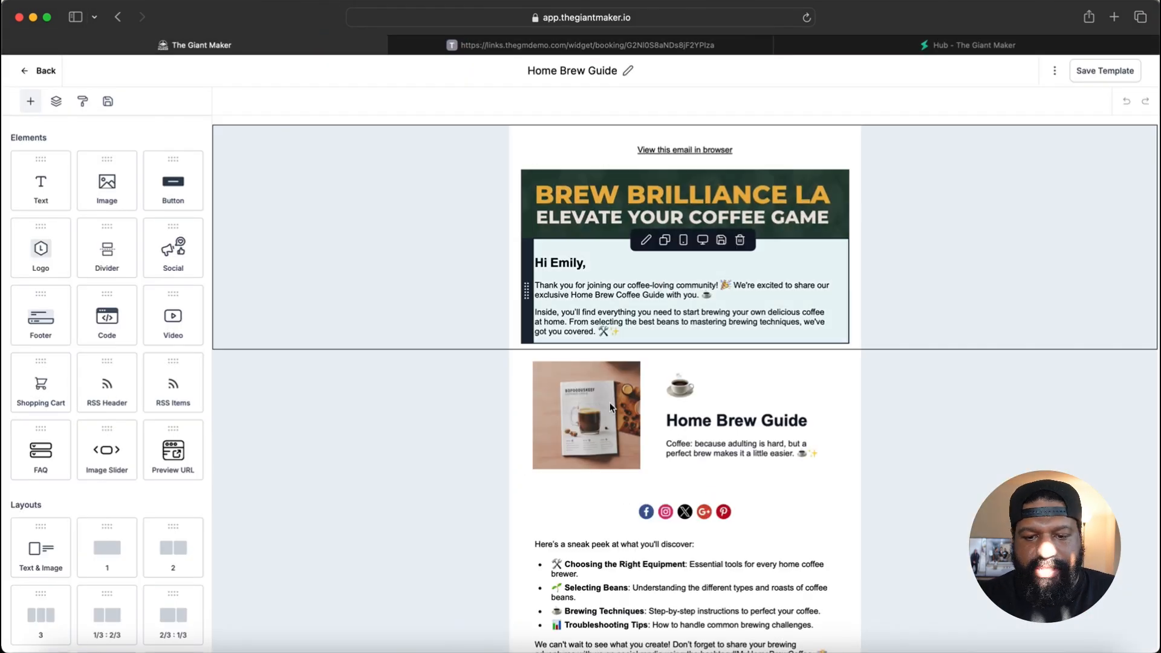
scroll(611, 405, "down", 4)
scroll(610, 404, "up", 2)
scroll(610, 403, "up", 2)
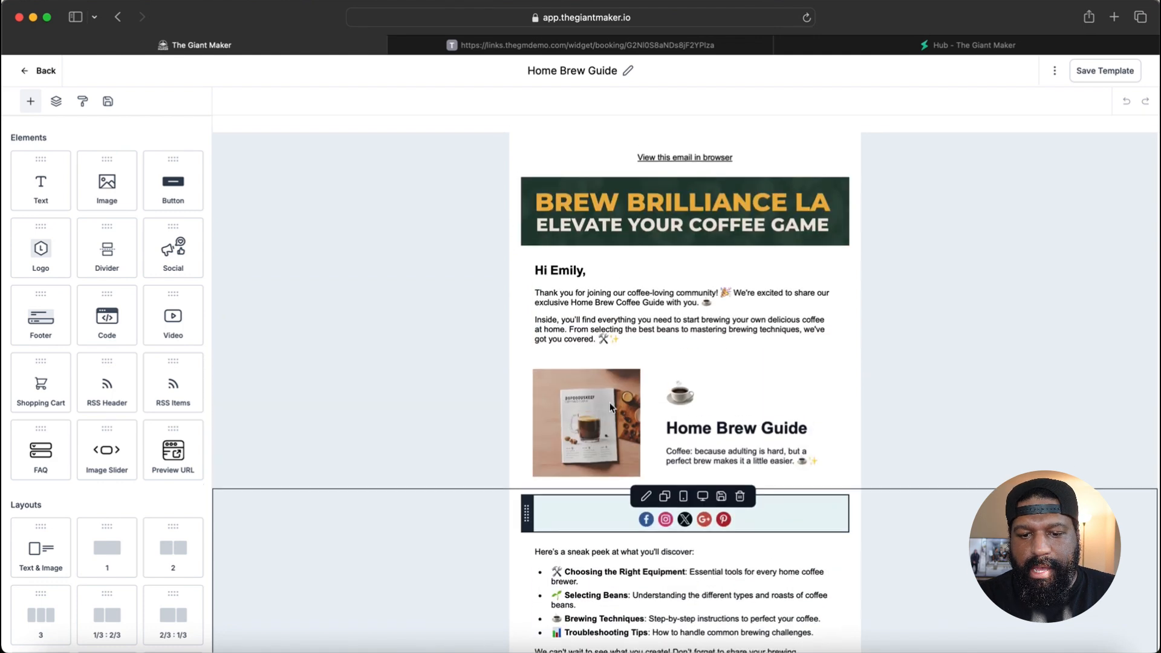
Replace the recipient's name in the email greeting with the contact's First Name custom value
left_click(596, 294)
left_click(584, 263)
key("BackSpace")
key("BackSpace")
key("BackSpace")
key("BackSpace")
key("BackSpace")
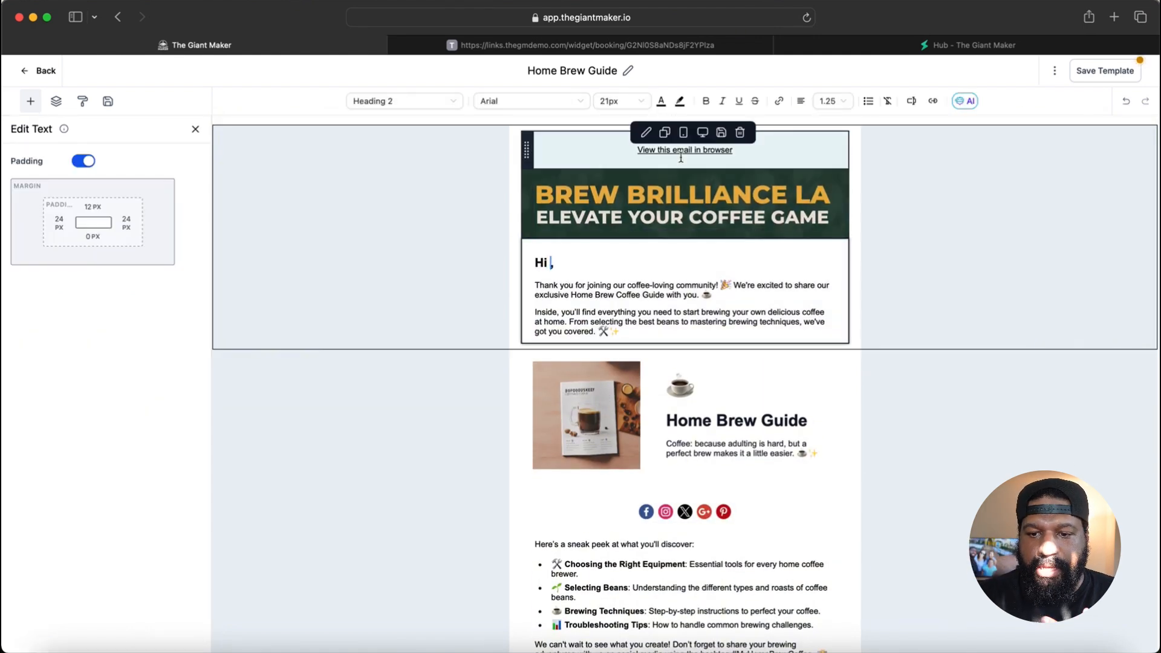
left_click(911, 102)
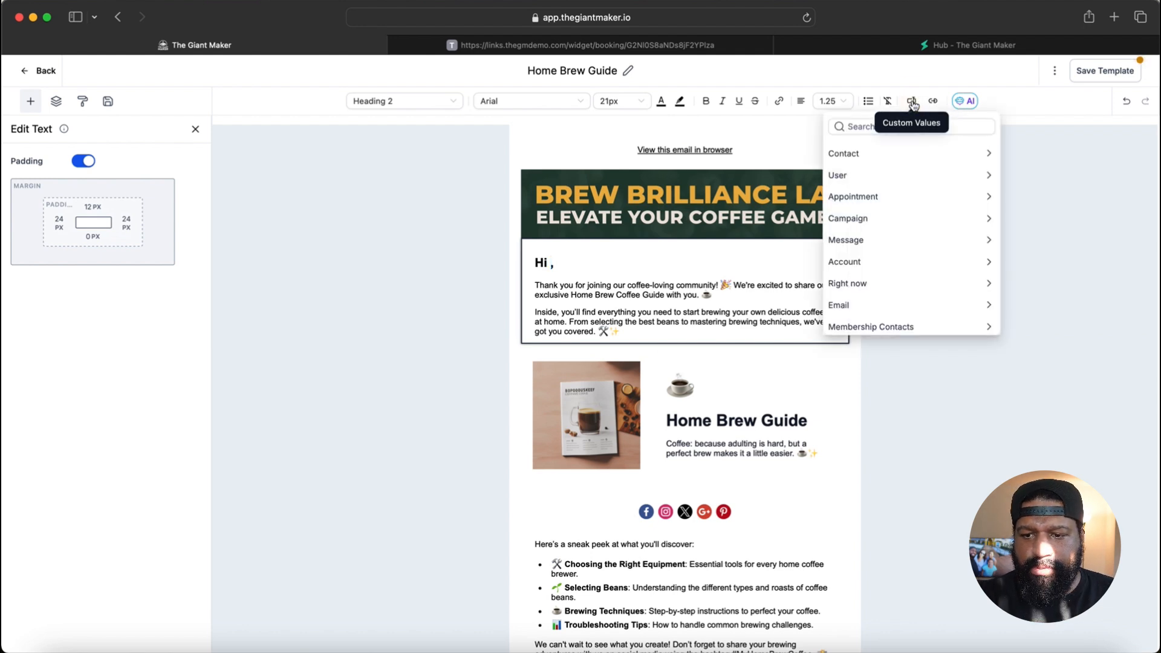
left_click(874, 152)
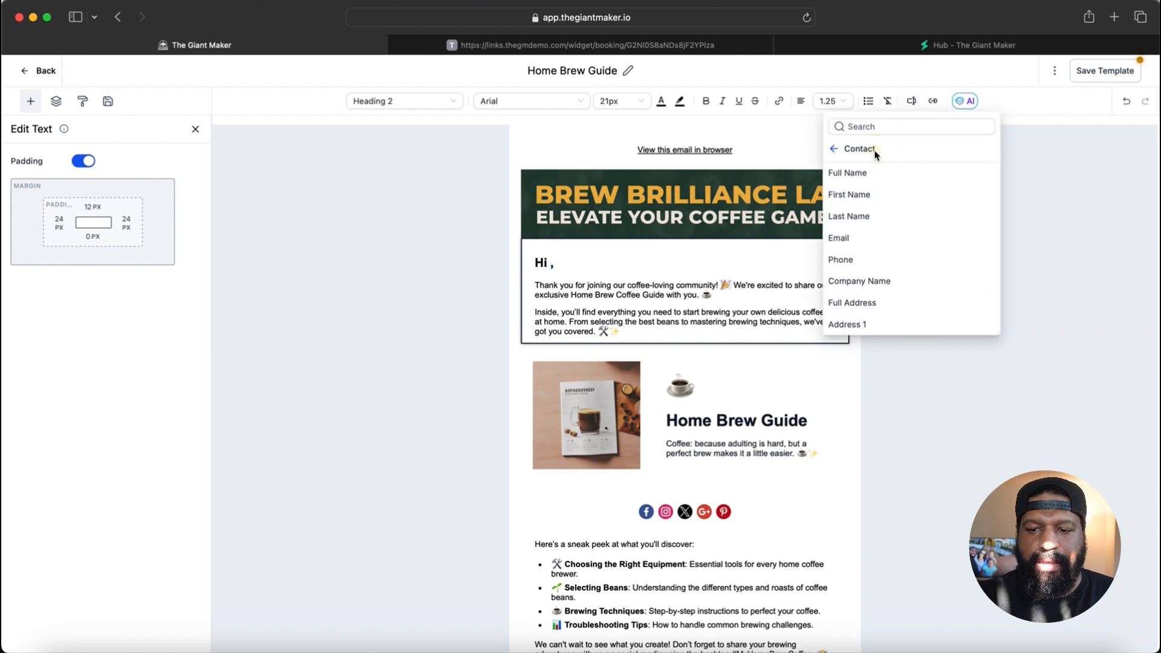
left_click(862, 195)
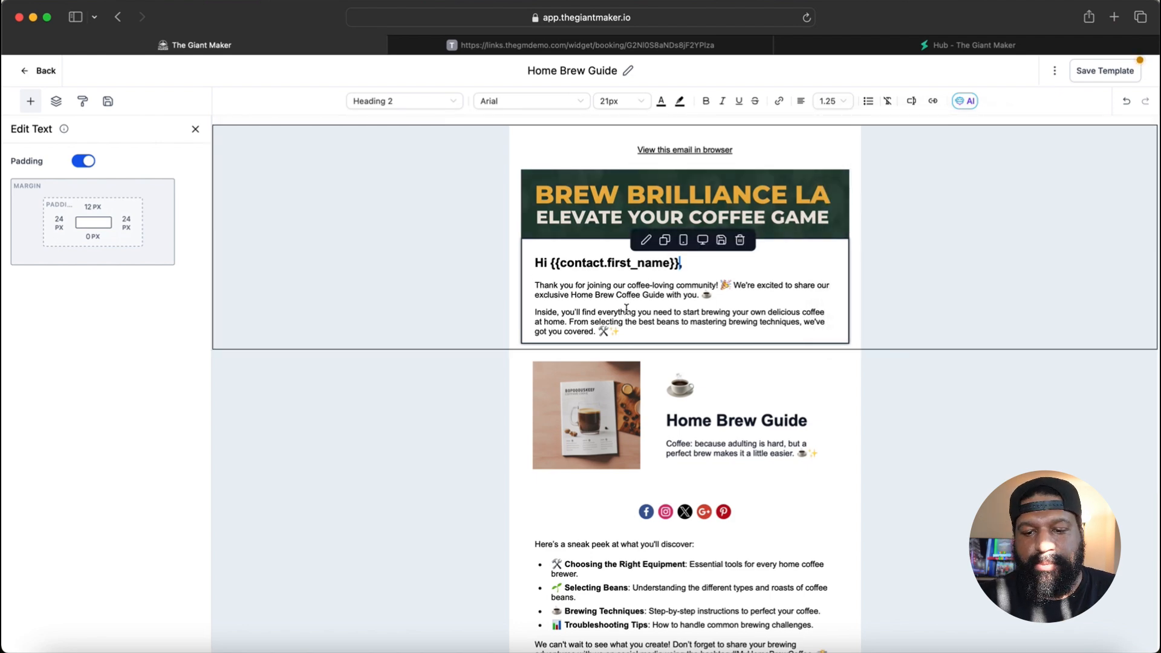
Link the DOWNLOAD THE GUIDE button to the Barista Calendar trigger link and close the button settings
scroll(644, 367, "down", 5)
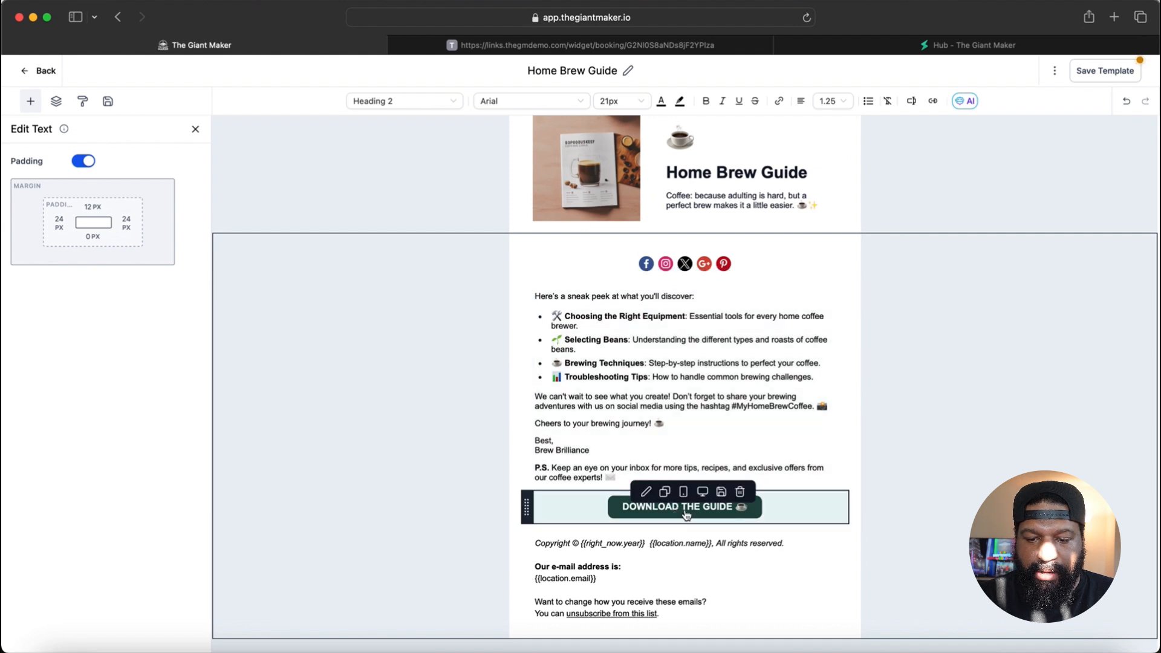
left_click(701, 512)
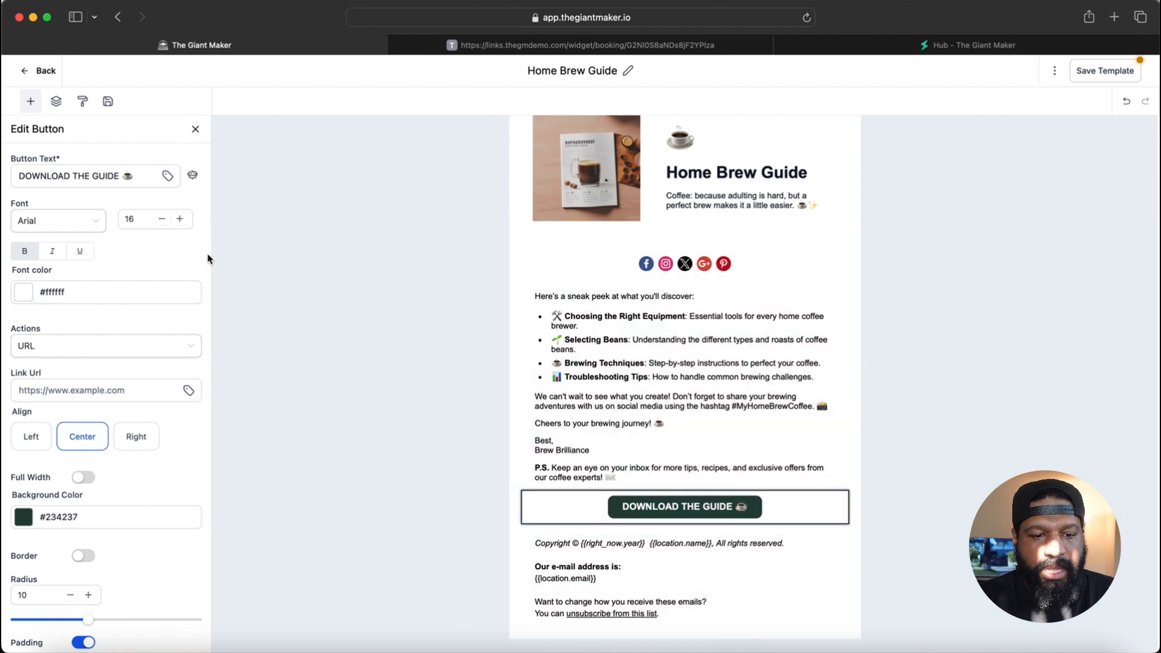
scroll(62, 329, "down", 2)
left_click(109, 352)
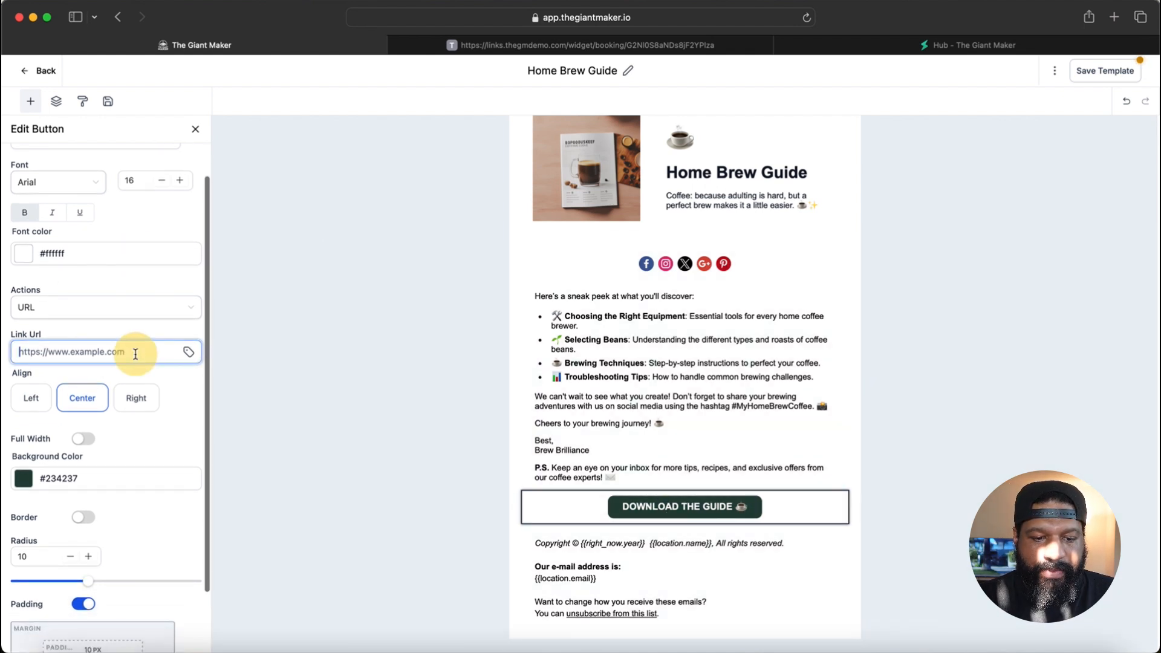
left_click(188, 352)
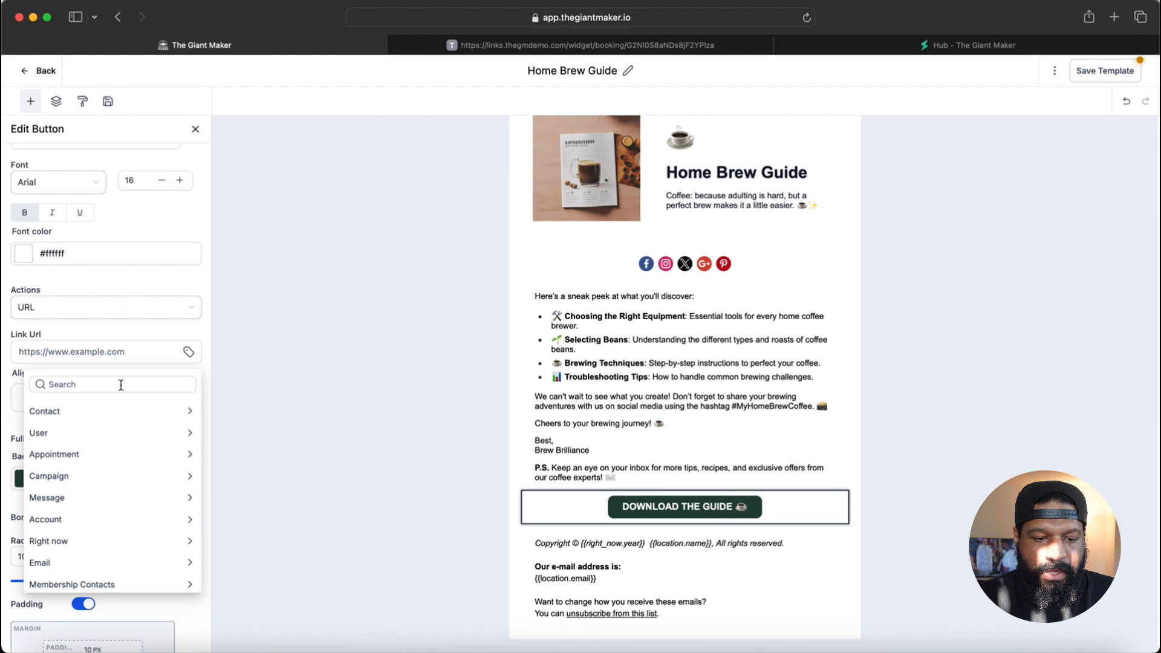
scroll(100, 438, "down", 5)
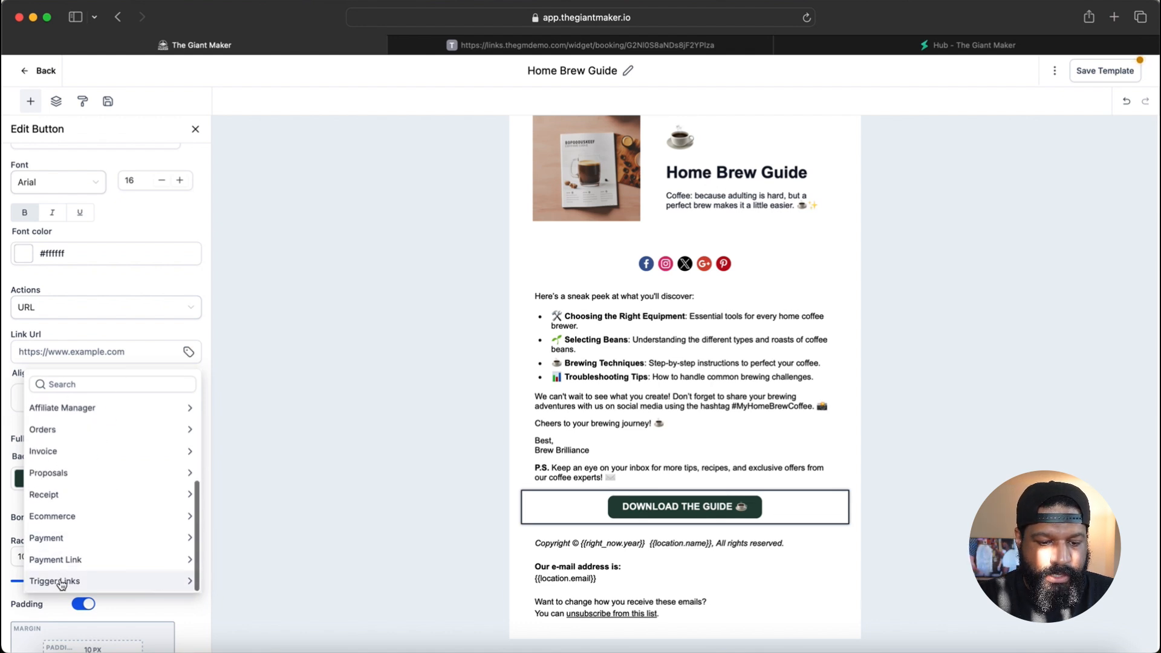
left_click(61, 579)
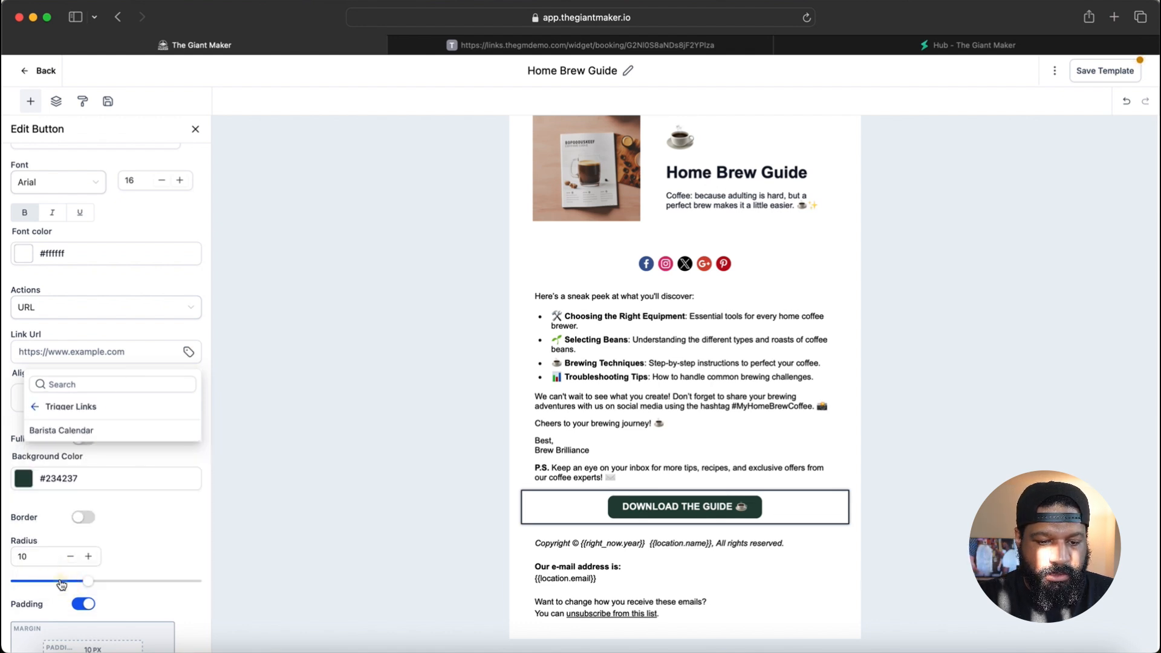
left_click(71, 431)
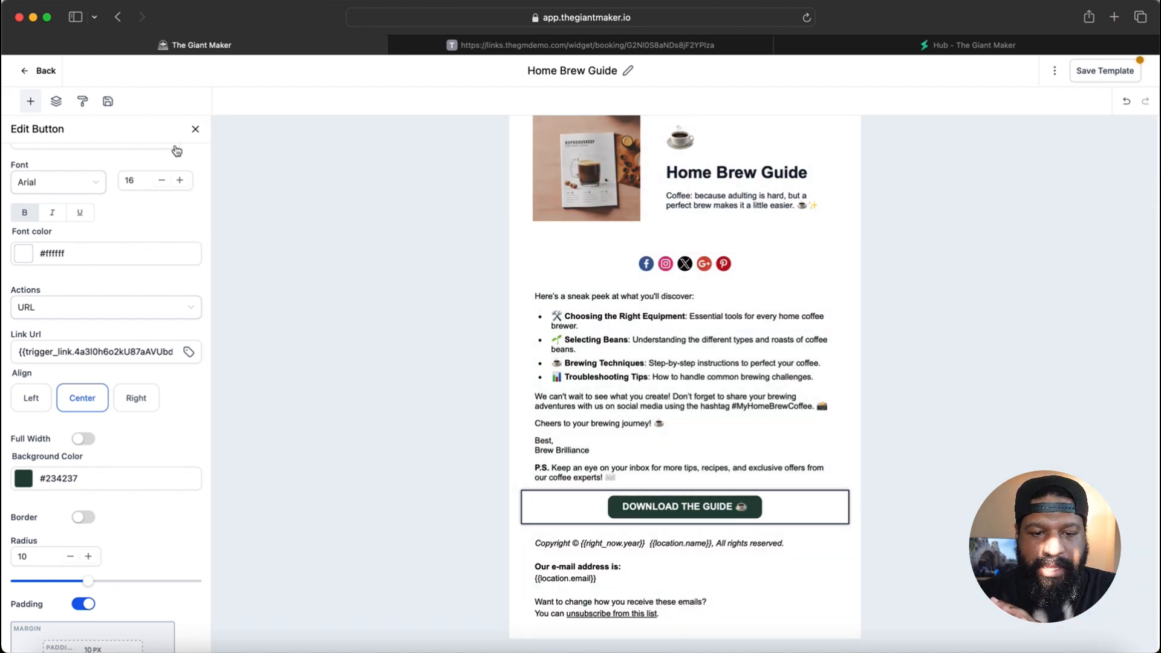
left_click(194, 130)
Look over the available email elements and leave the Home Brew Guide template, discarding the unsaved changes
scroll(81, 272, "down", 3)
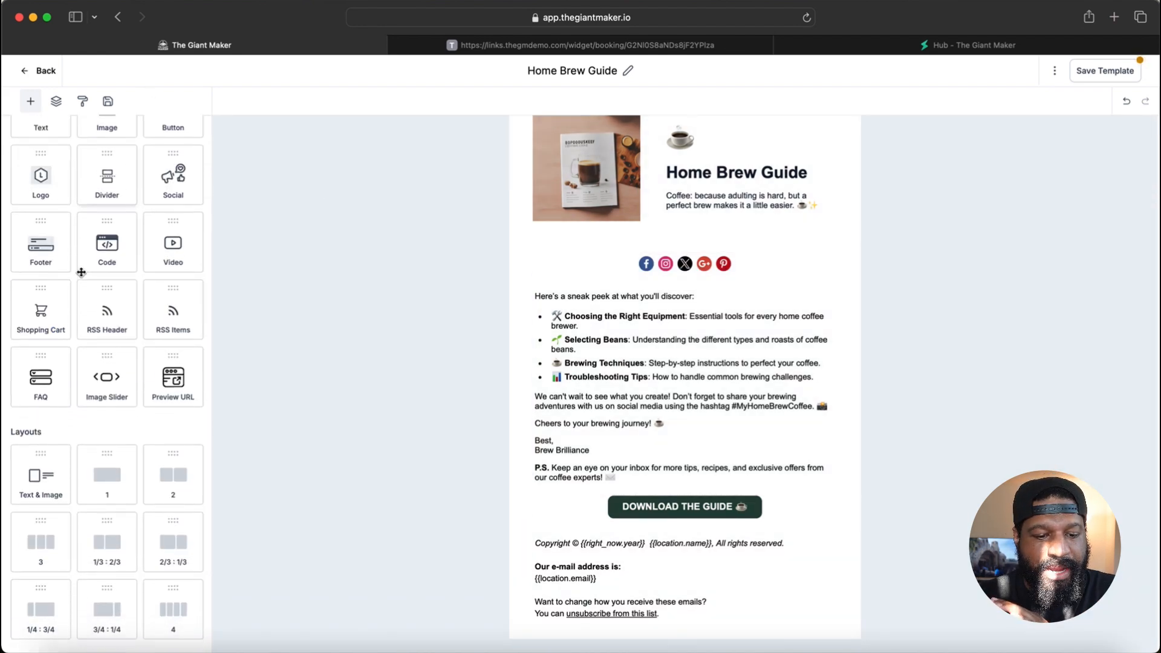
scroll(81, 272, "up", 3)
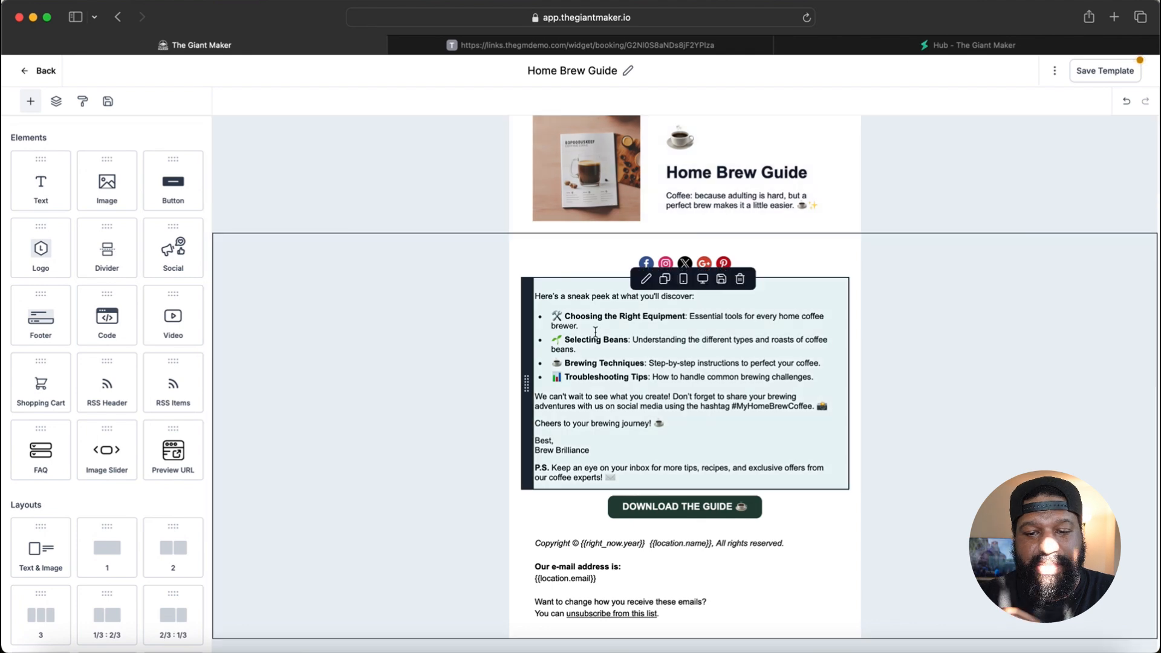
scroll(696, 272, "up", 5)
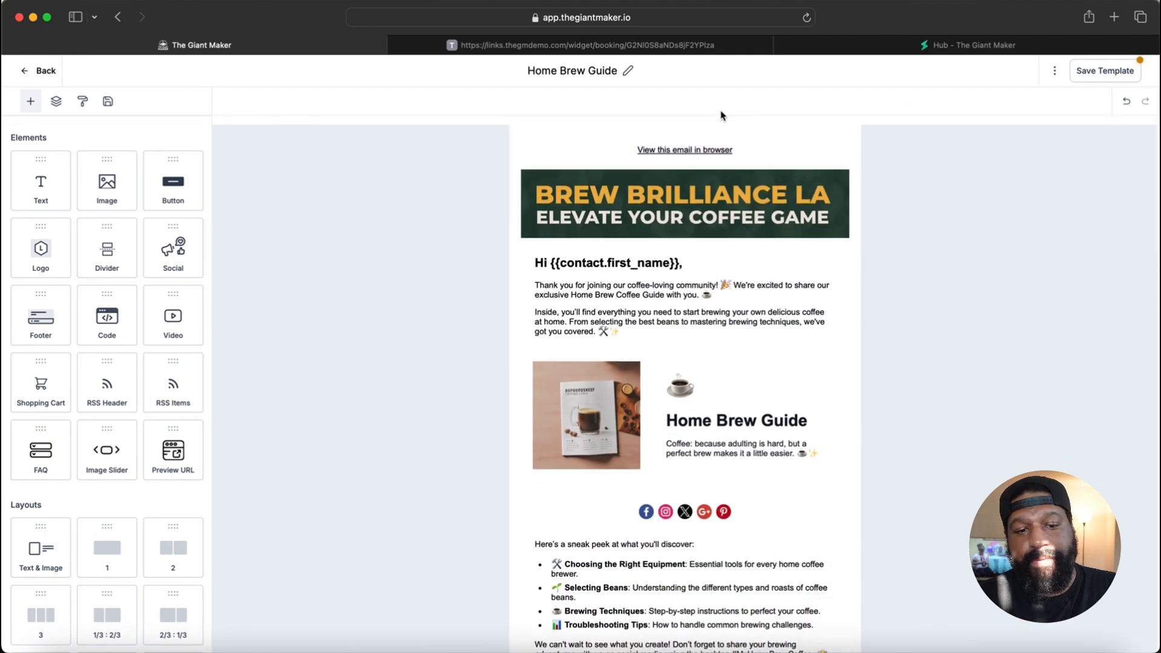
left_click(40, 72)
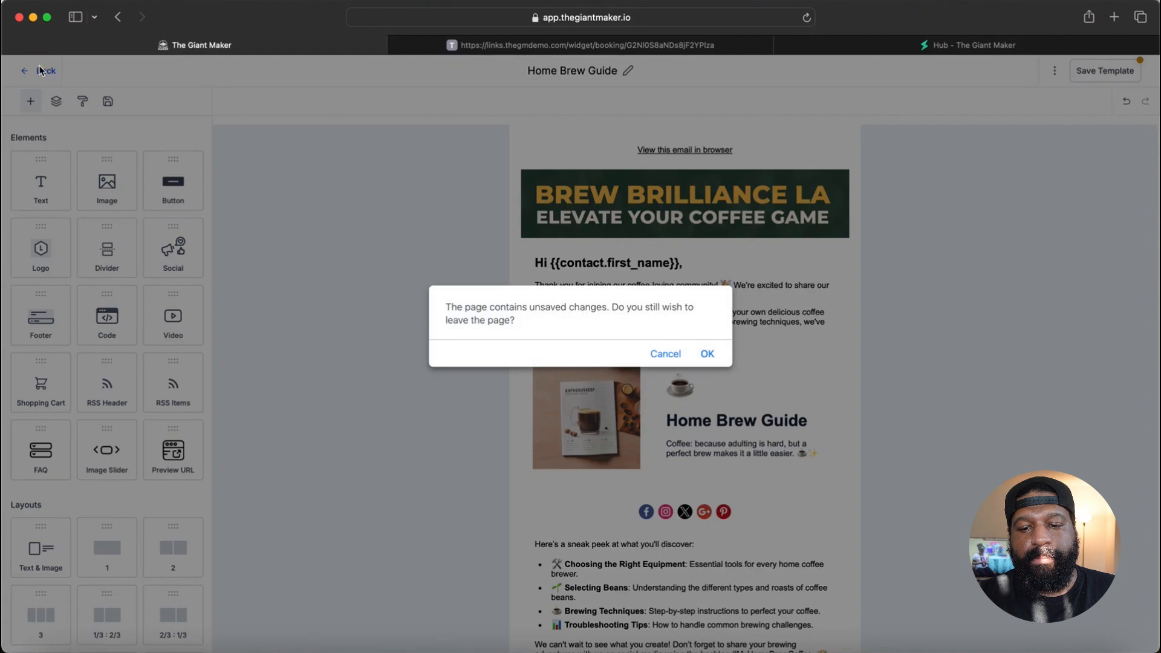
left_click(708, 354)
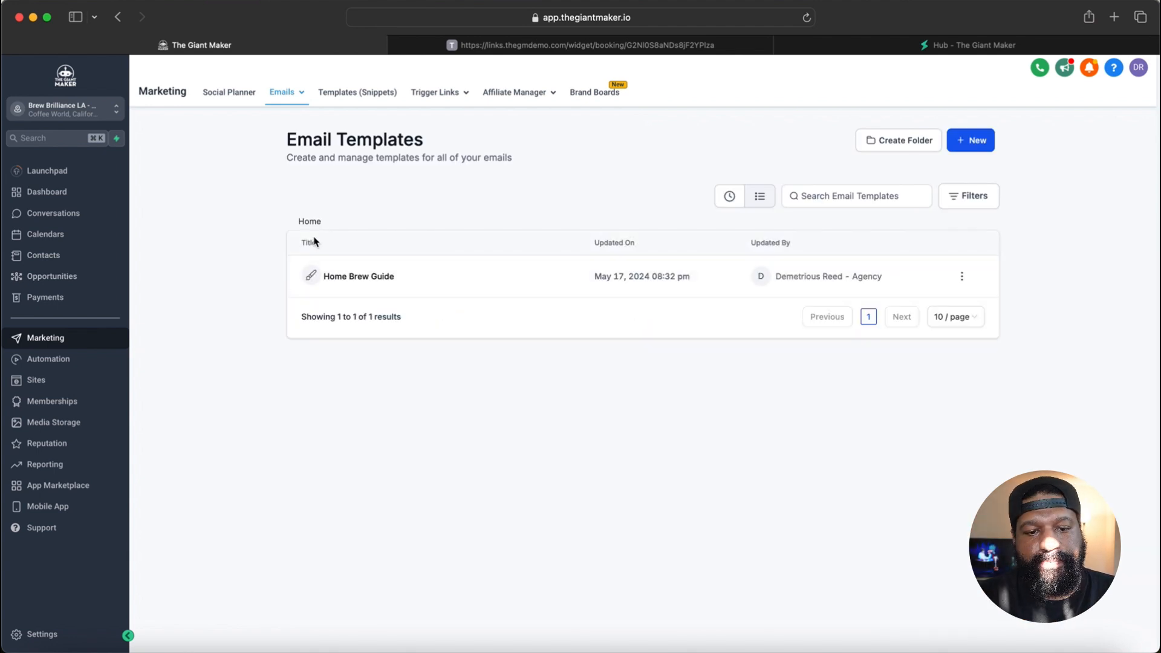
Open the 05 Went to Barista Cal No Book workflow in the Demo automation folder
left_click(57, 361)
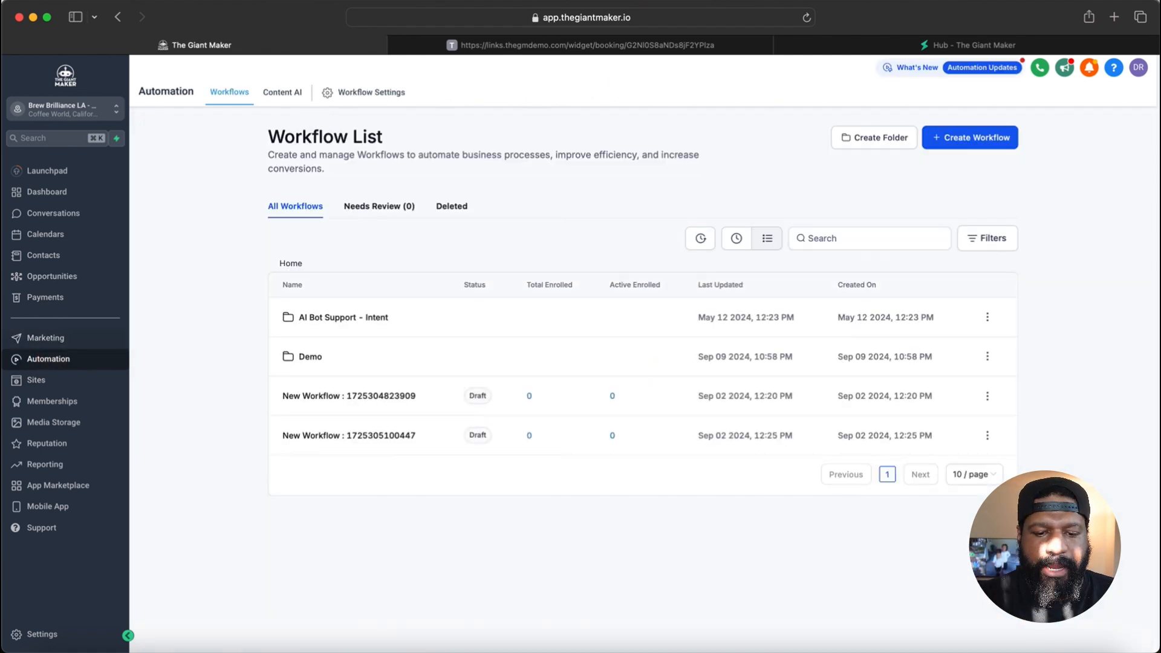
left_click(313, 360)
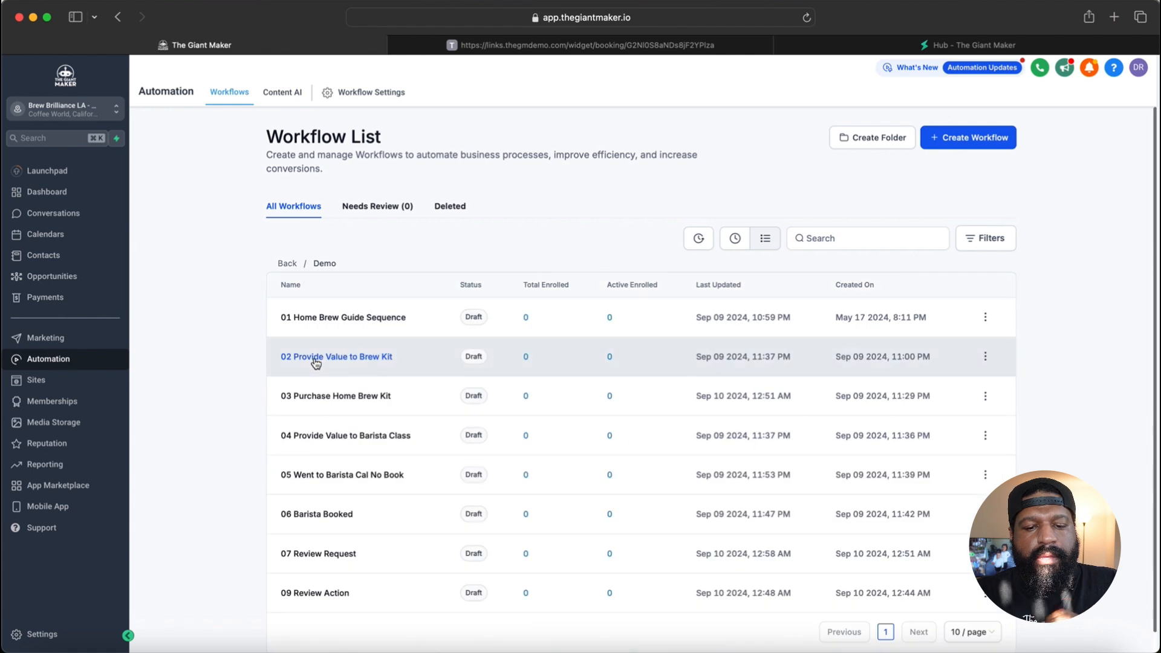
left_click(330, 477)
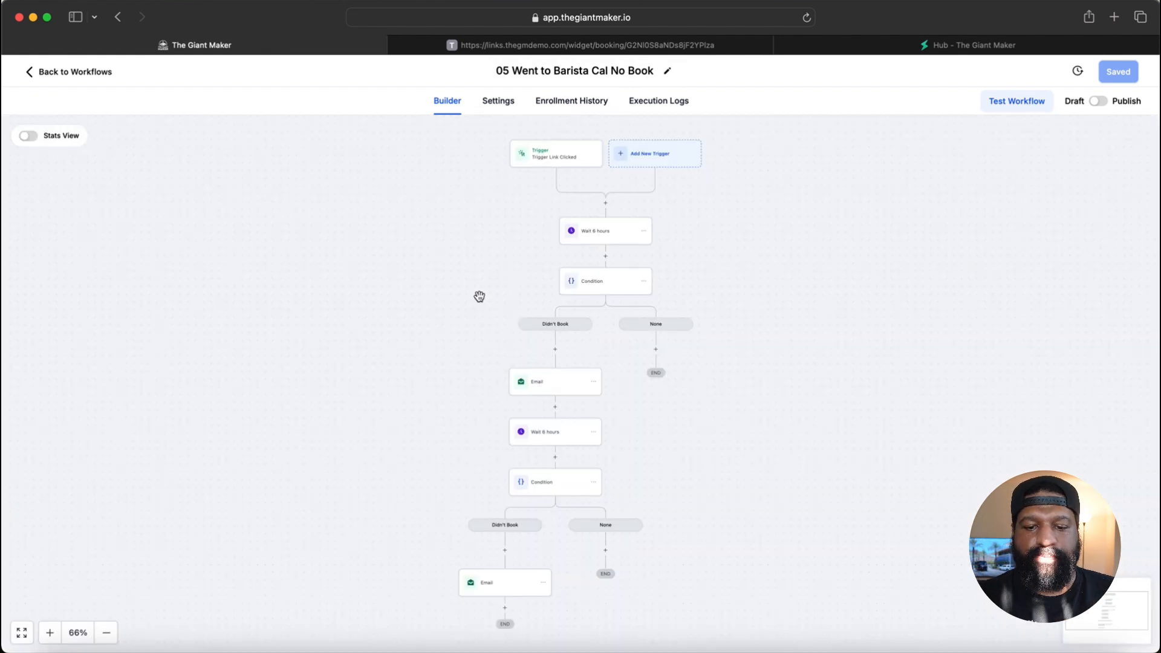
Check the Trigger Link Clicked settings of this workflow and close them without changes
scroll(479, 295, "down", 2)
scroll(579, 203, "up", 3)
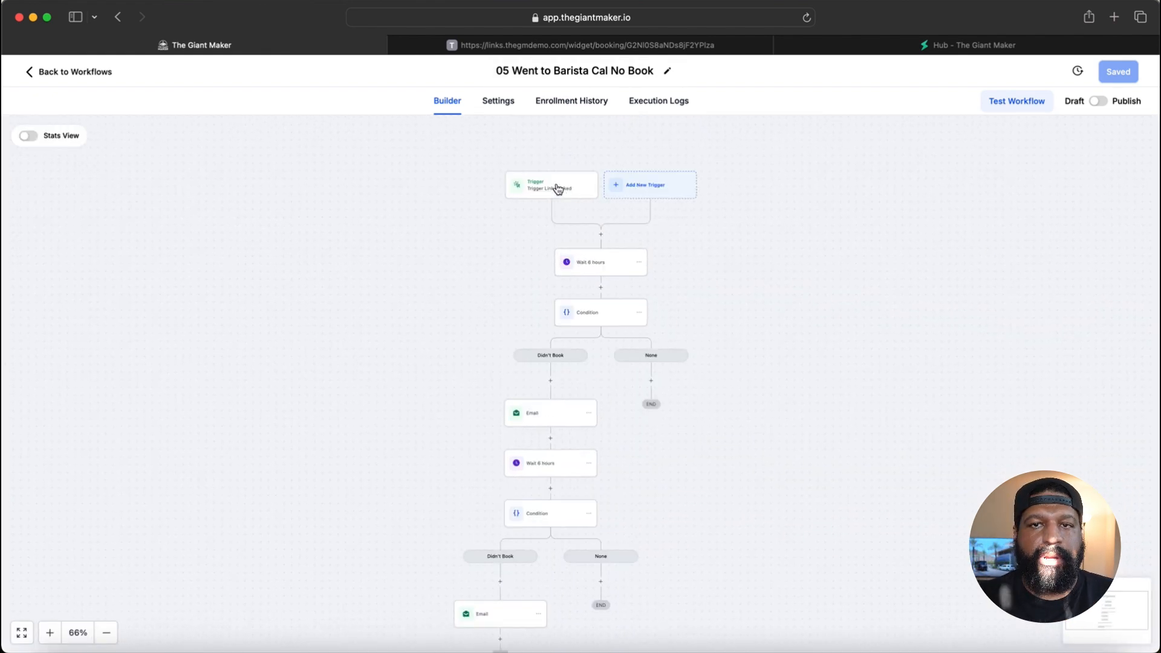
left_click(558, 190)
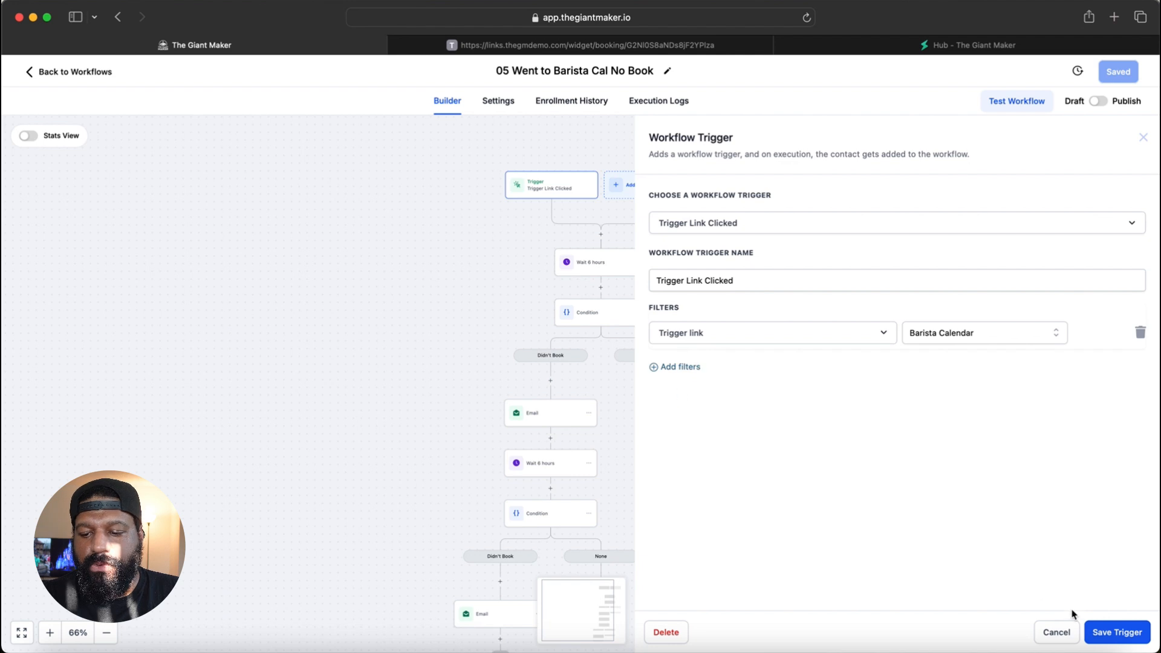
left_click(1056, 633)
Review the tag condition behind the first Didn't Book branch and close it without changes
scroll(492, 293, "down", 2)
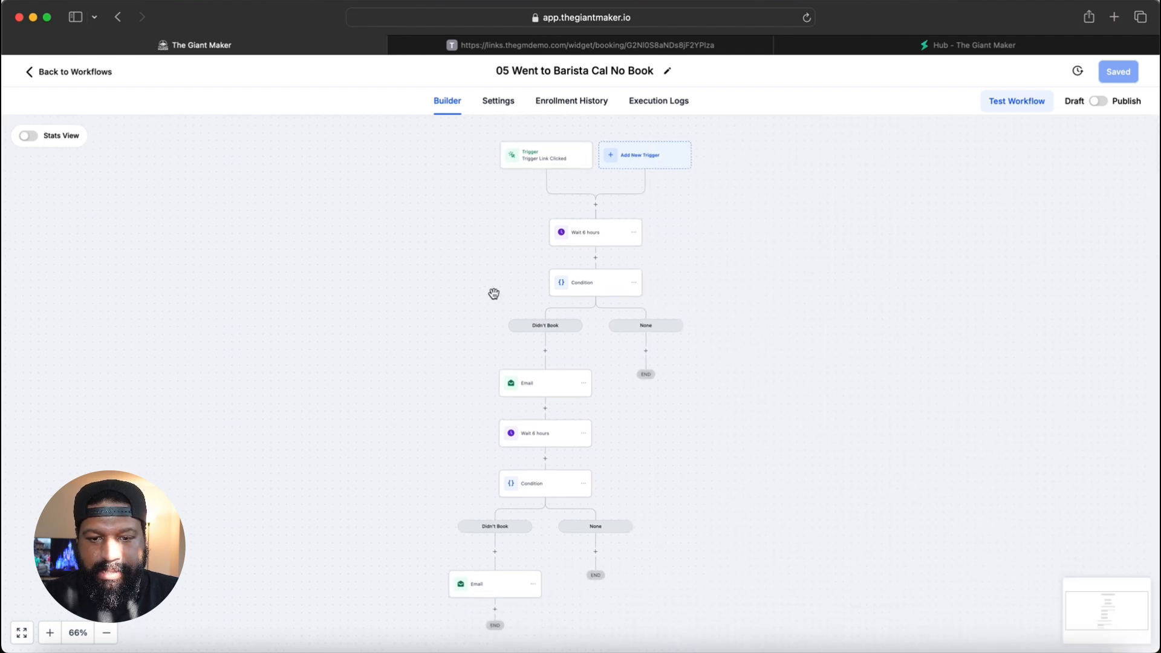
scroll(493, 294, "up", 2)
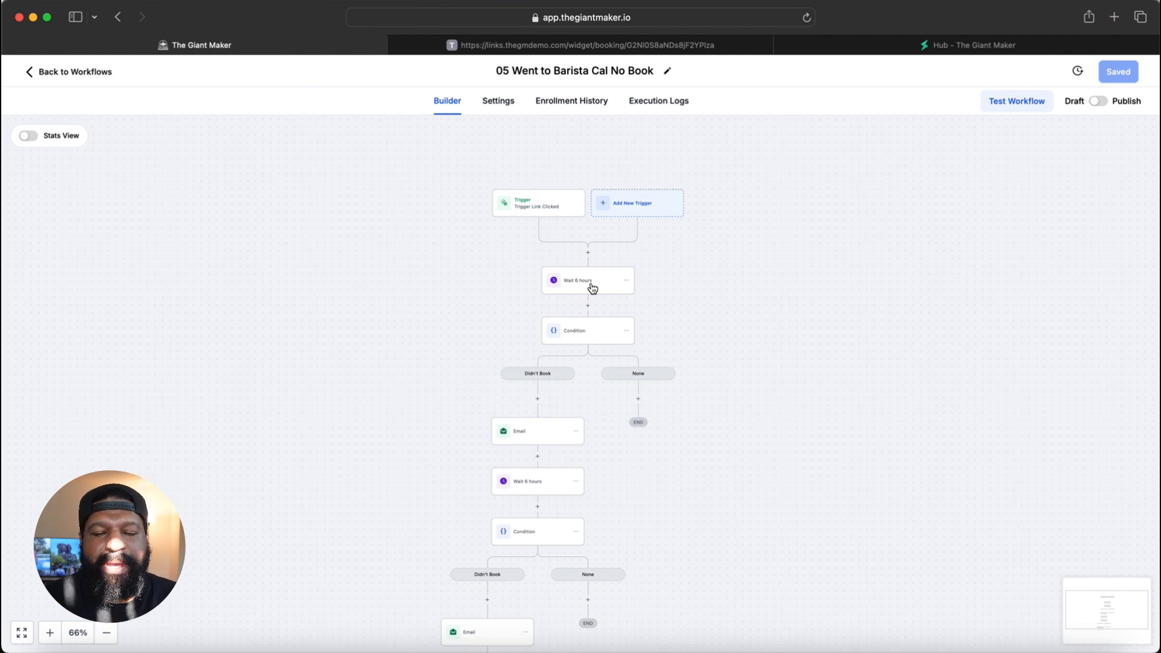
scroll(471, 298, "down", 5)
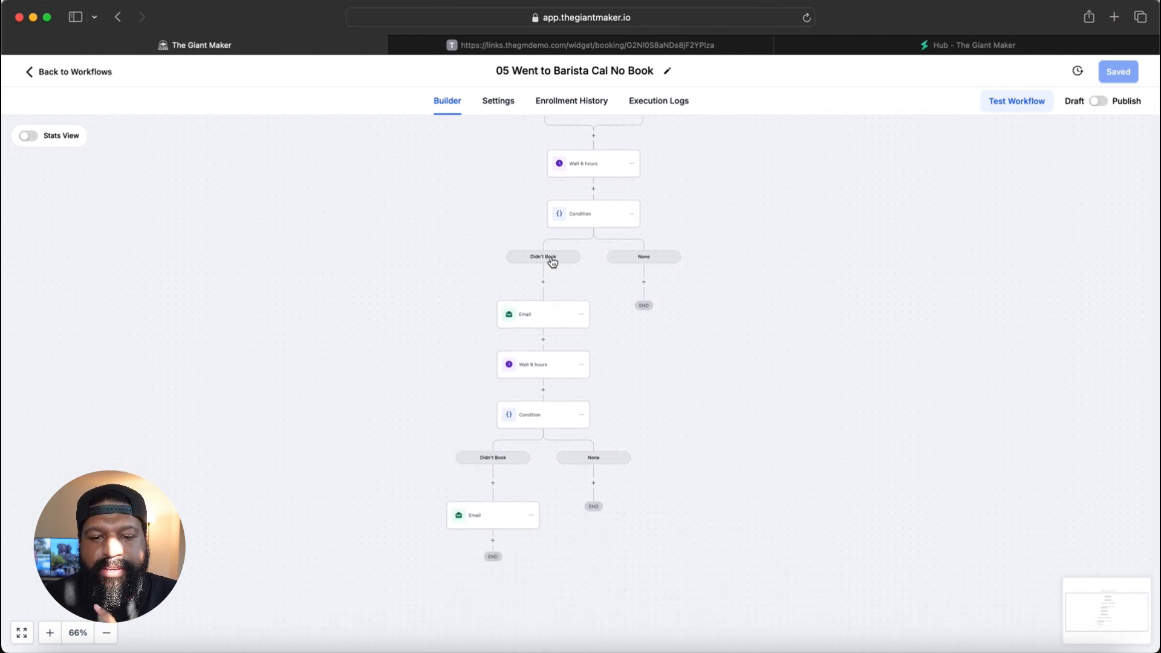
left_click(561, 259)
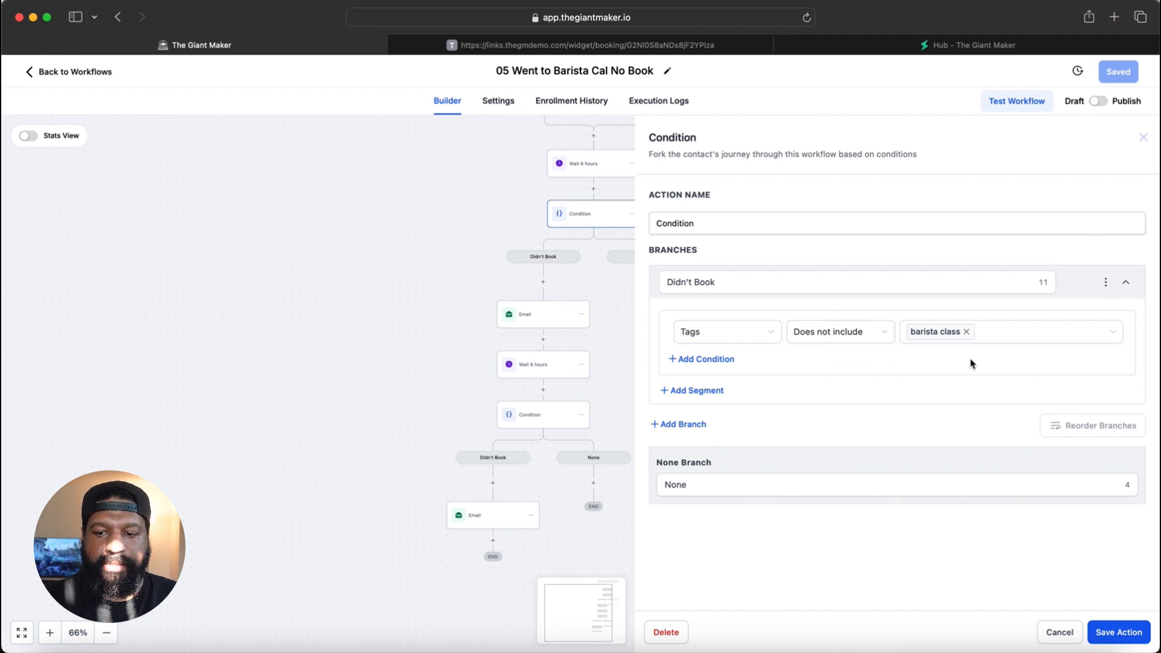
left_click(1059, 632)
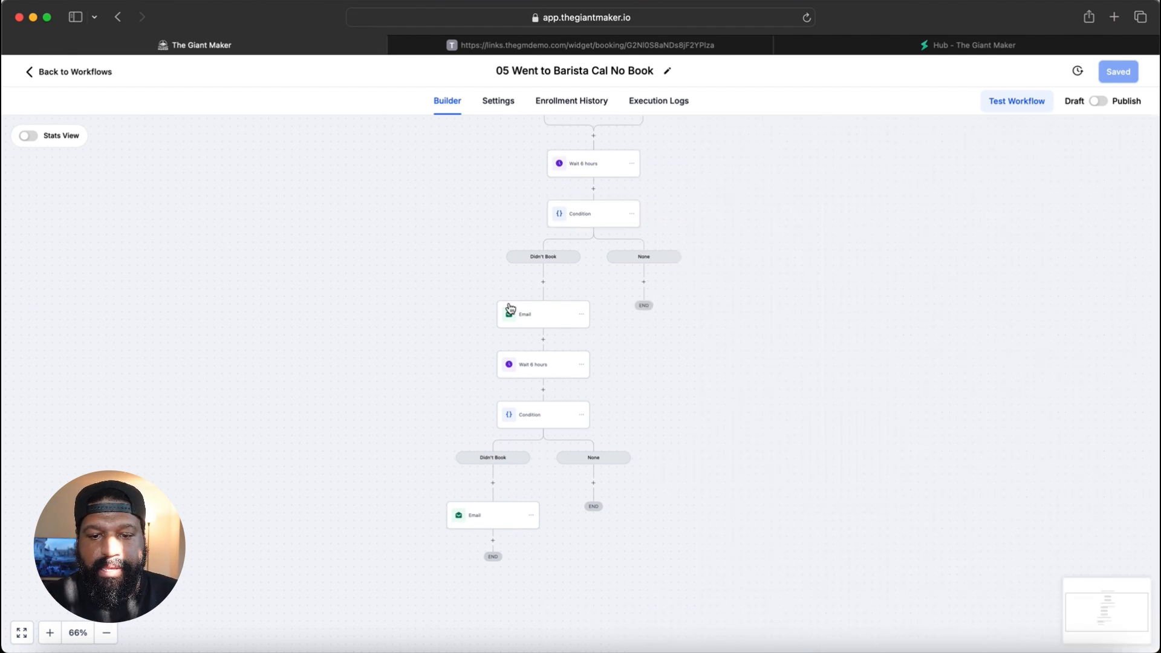
Look over the follow-up emails, wait and second Didn't Book condition, and return to the workflow list
scroll(499, 312, "down", 1)
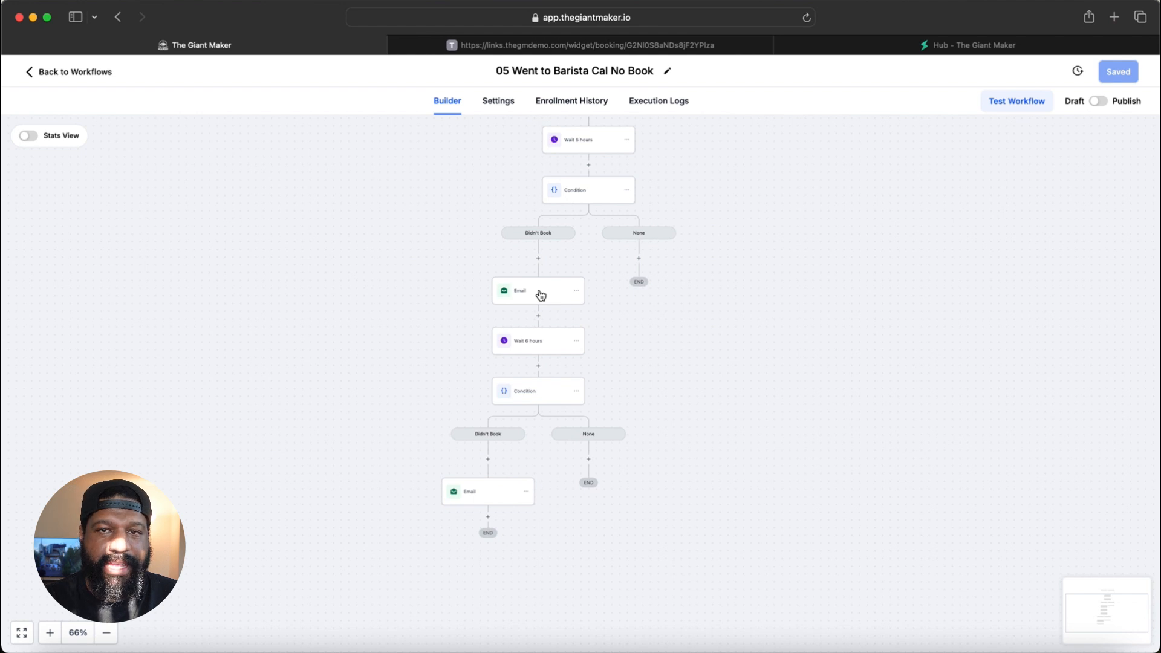
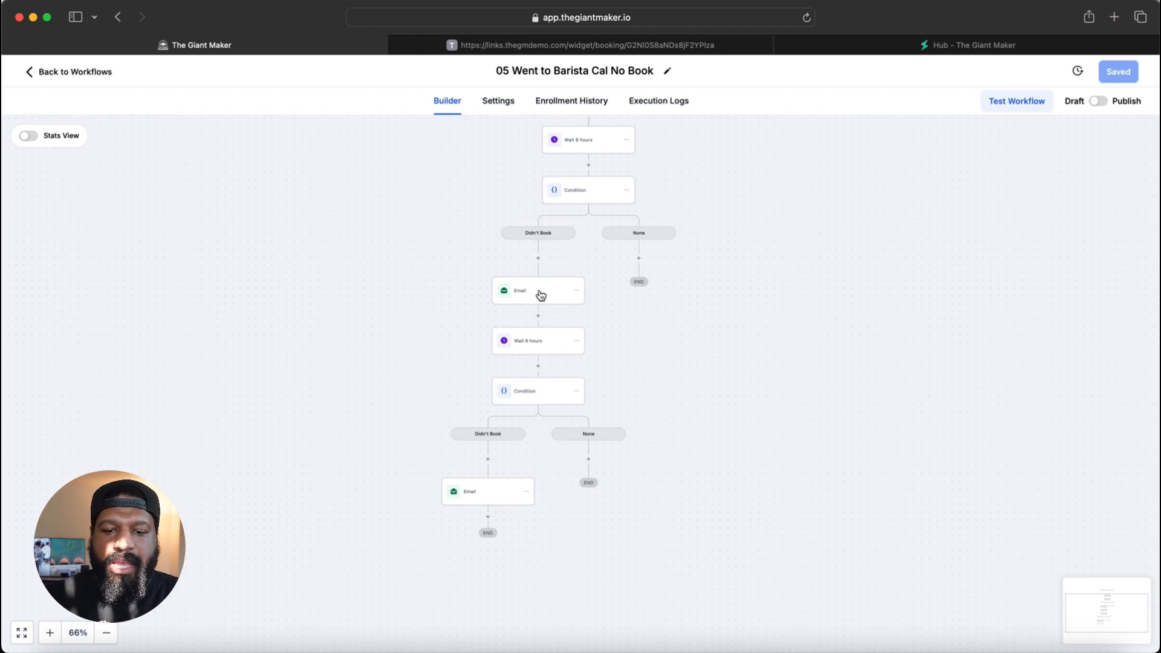
scroll(513, 397, "down", 2)
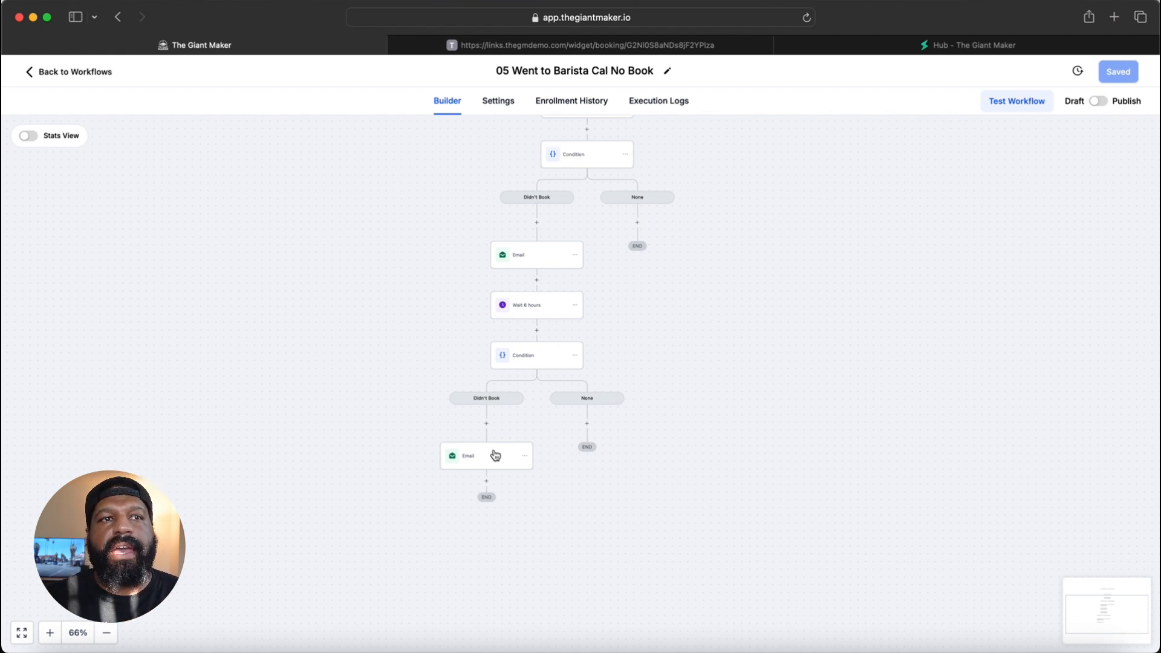
scroll(495, 455, "up", 5)
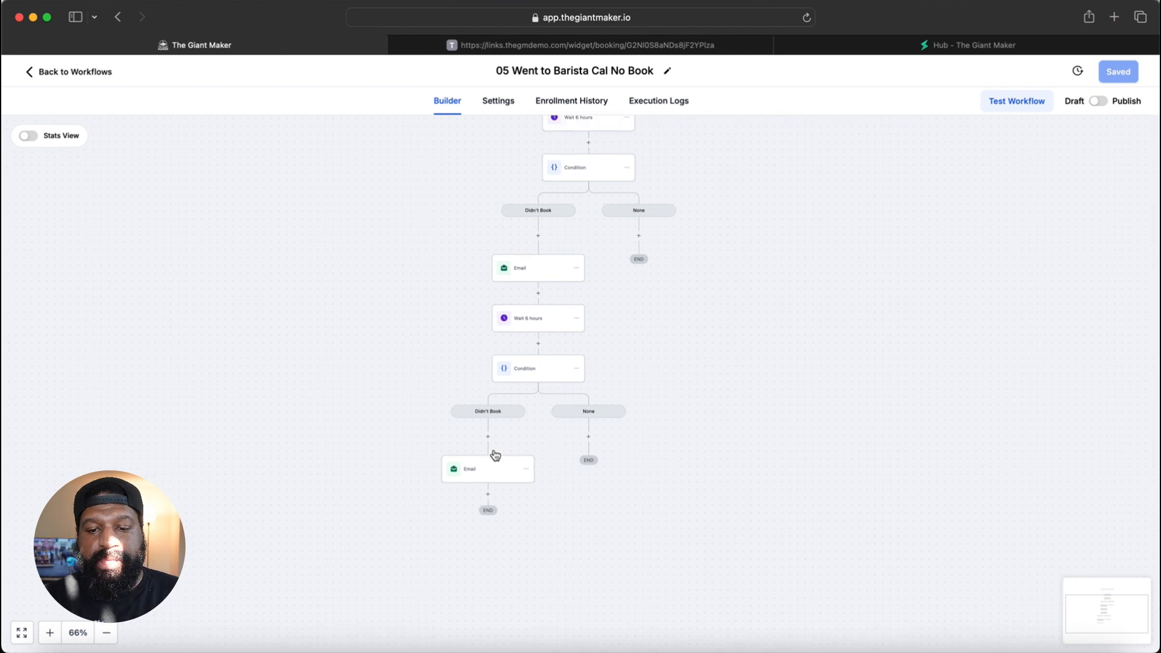
left_click(70, 73)
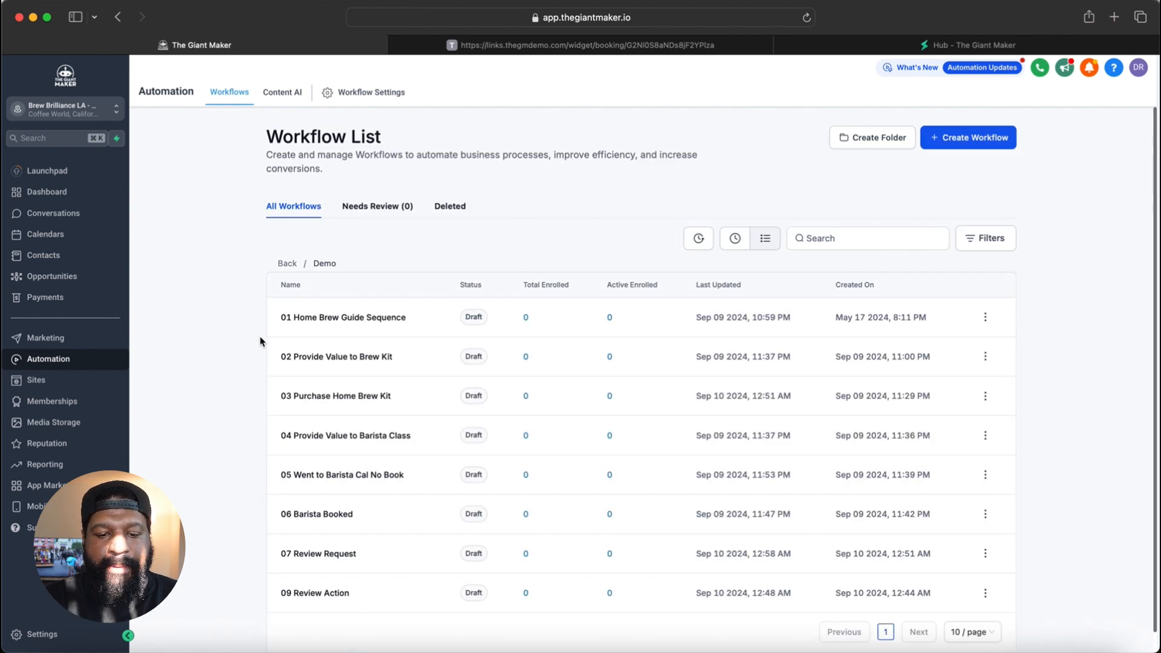
Open the Review survey in the survey builder under Sites
scroll(331, 381, "down", 1)
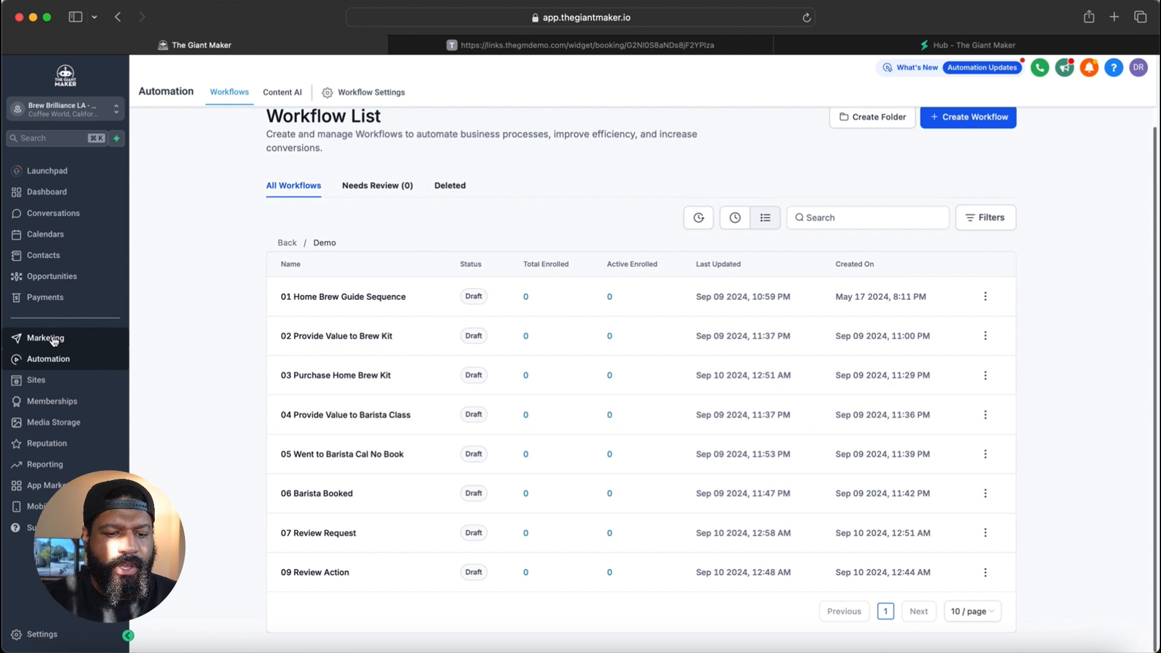
left_click(31, 379)
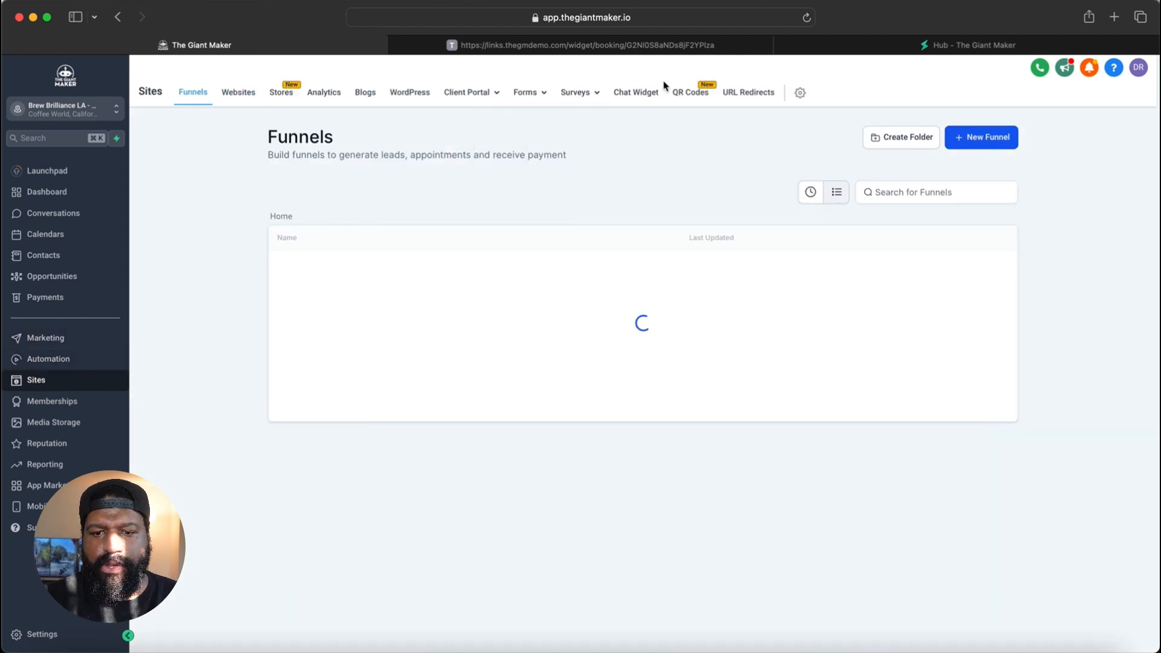
mouse_move(557, 95)
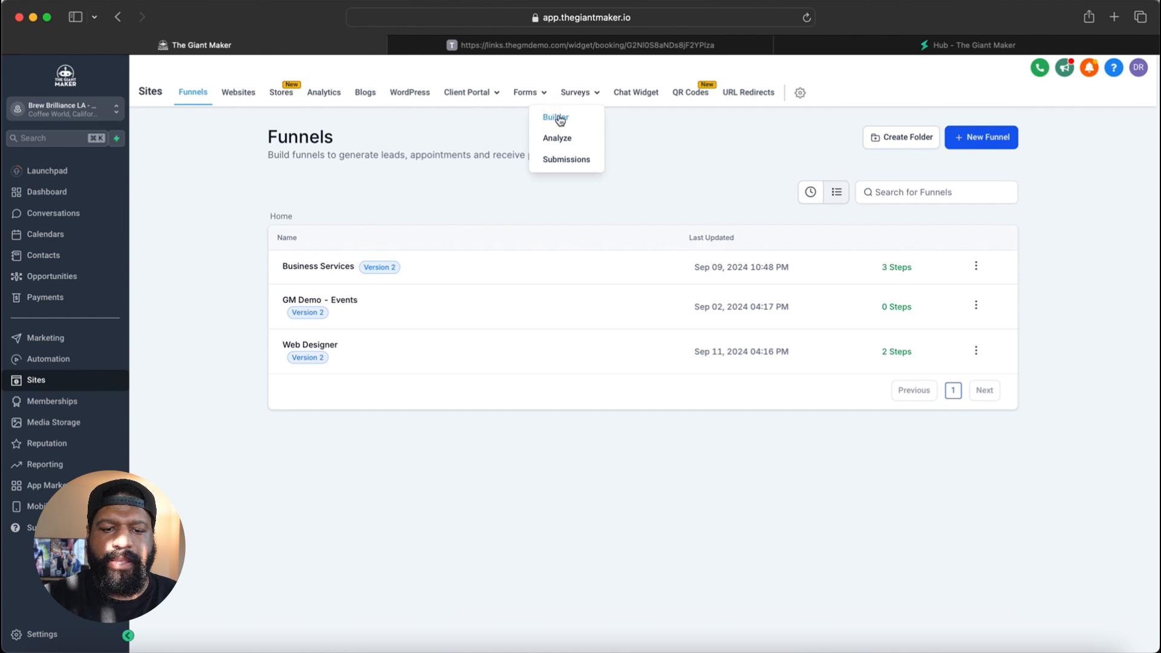
left_click(559, 118)
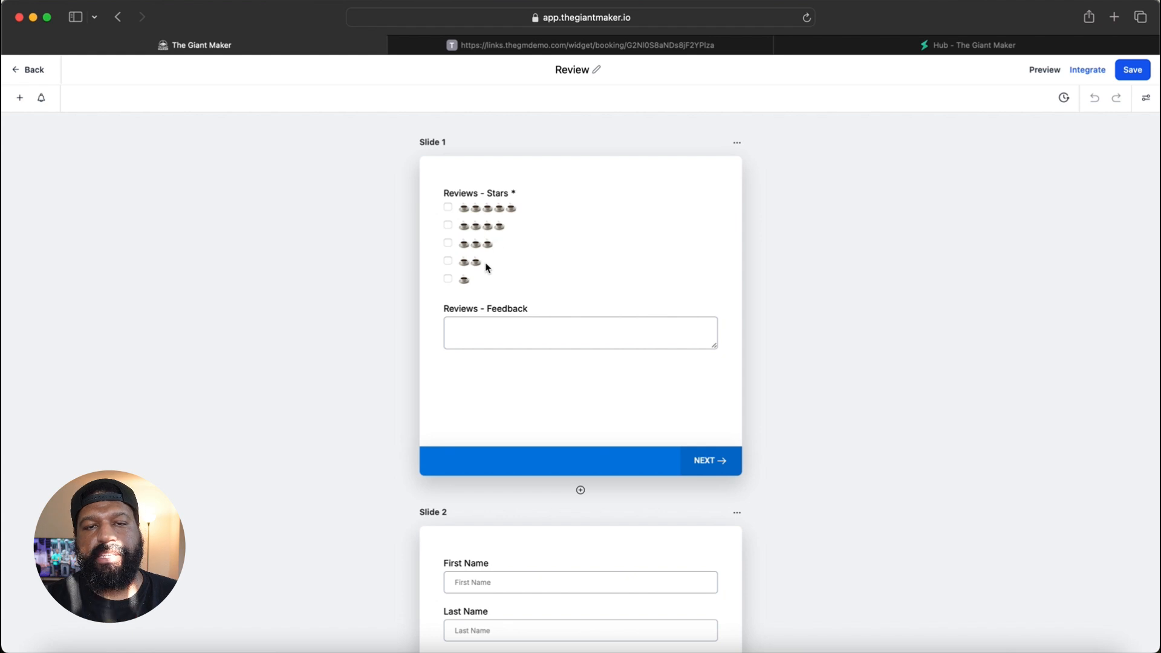
Look through both slides of the Review survey, from the rating and feedback questions to the contact details
scroll(486, 268, "down", 1)
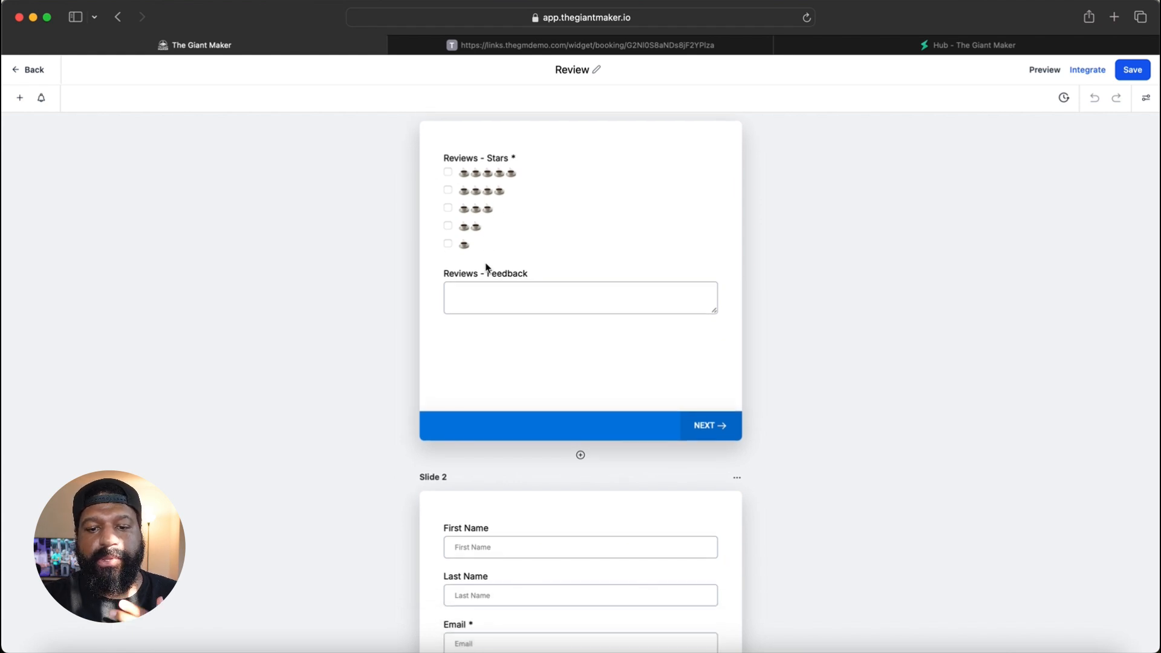
scroll(484, 264, "up", 1)
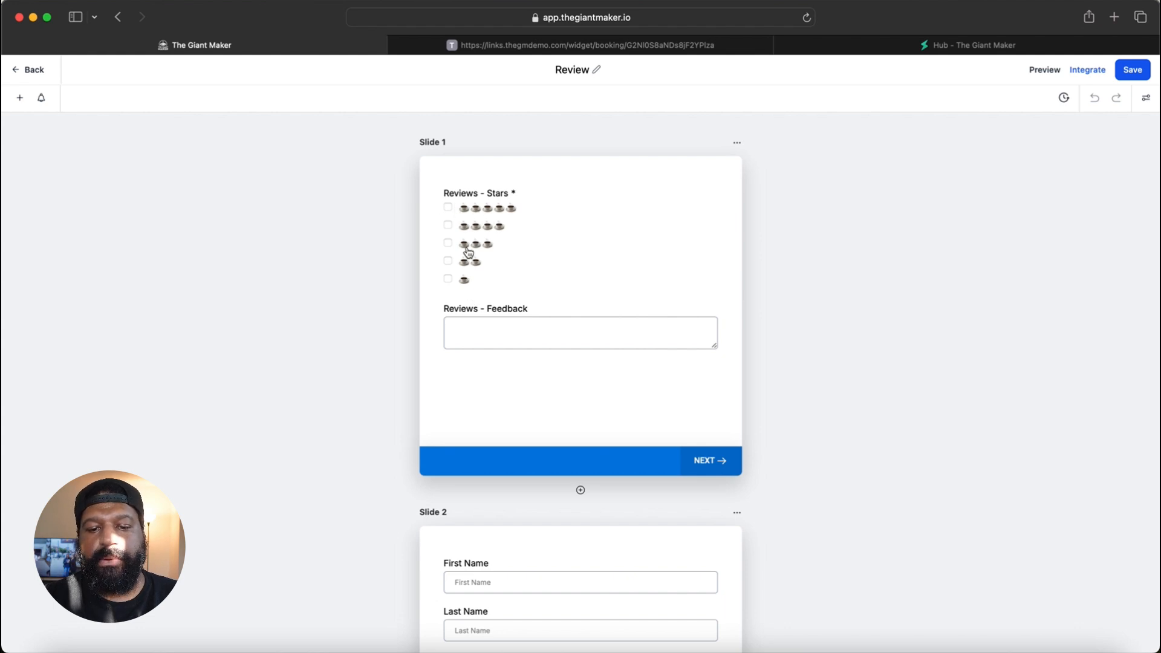
scroll(473, 344, "down", 1)
scroll(473, 345, "down", 1)
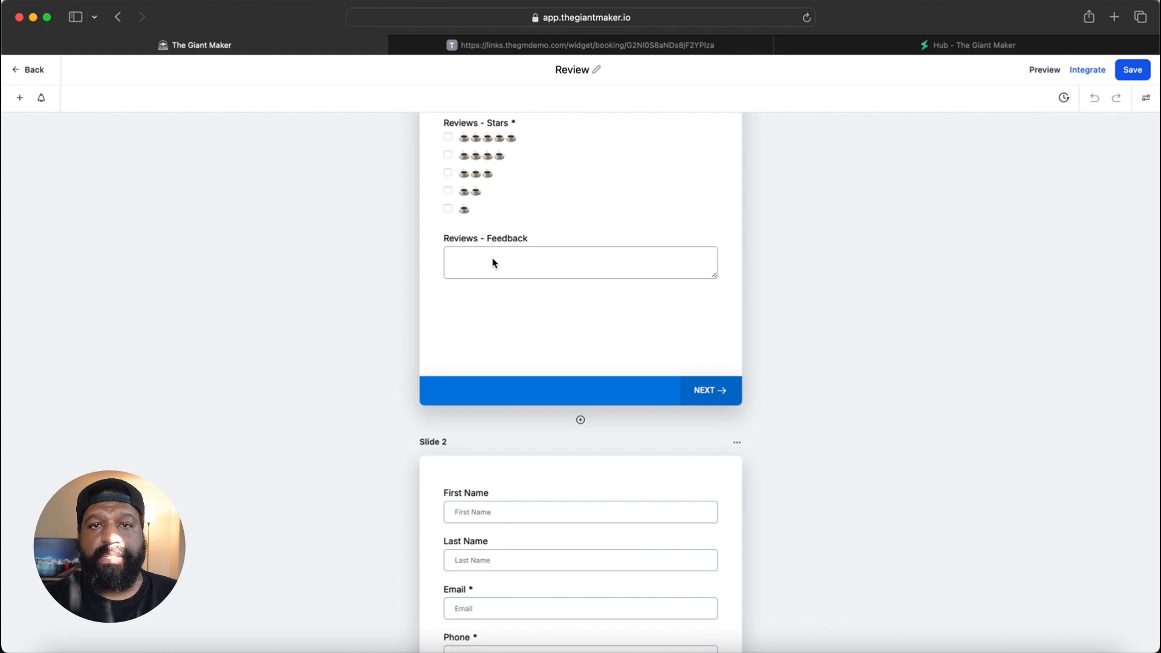
scroll(493, 263, "down", 8)
scroll(492, 260, "up", 2)
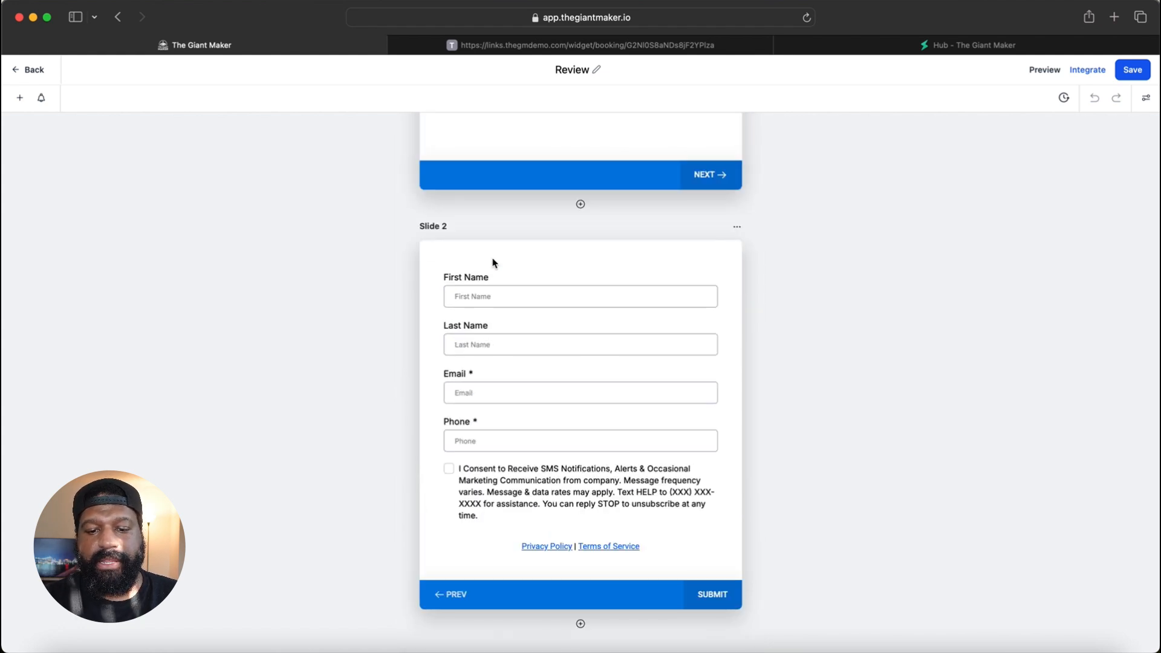
scroll(530, 421, "up", 8)
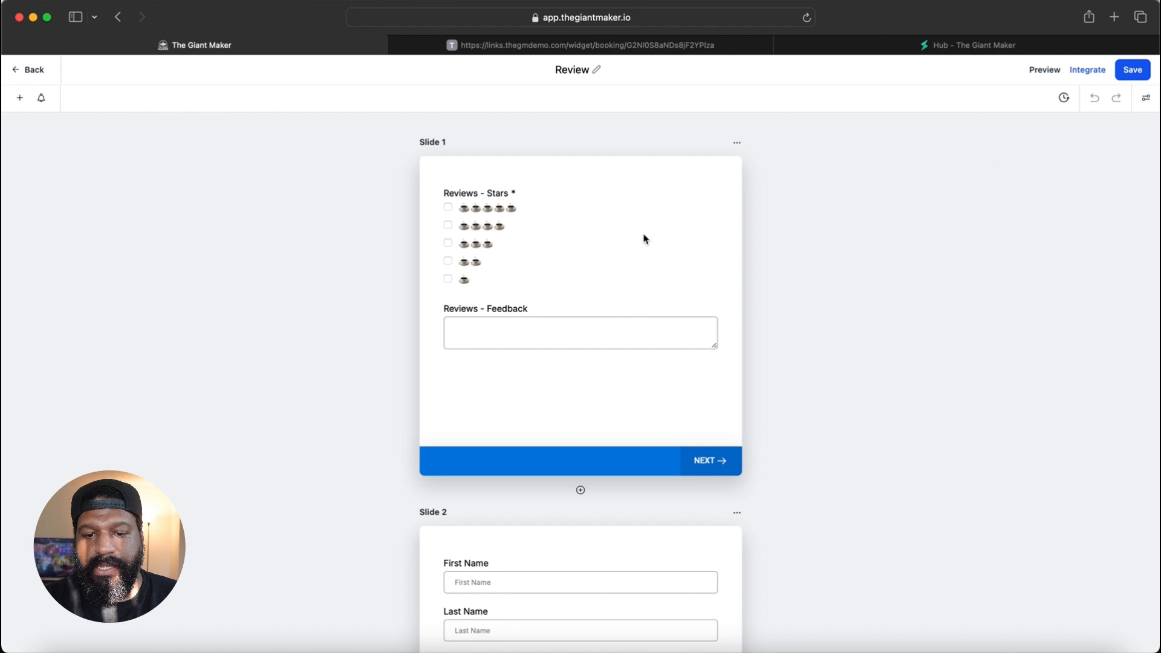
Inspect the Reviews - Stars field's content settings, per-rating logic and options, and close its settings
left_click(556, 229)
scroll(1038, 361, "down", 2)
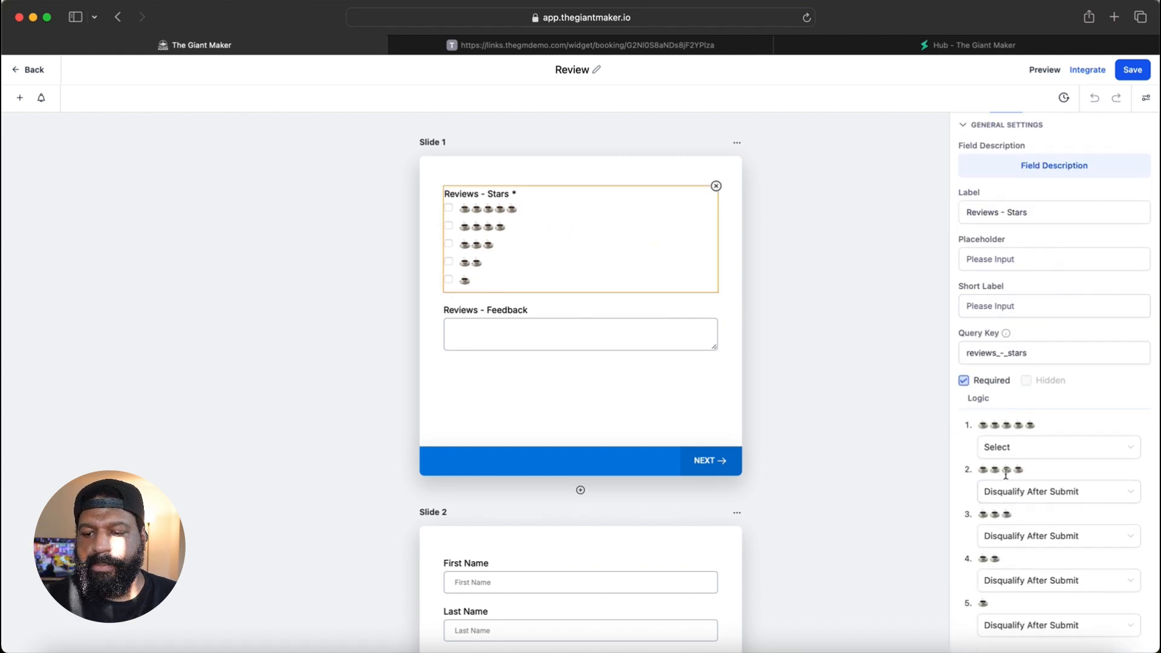
scroll(1029, 447, "up", 2)
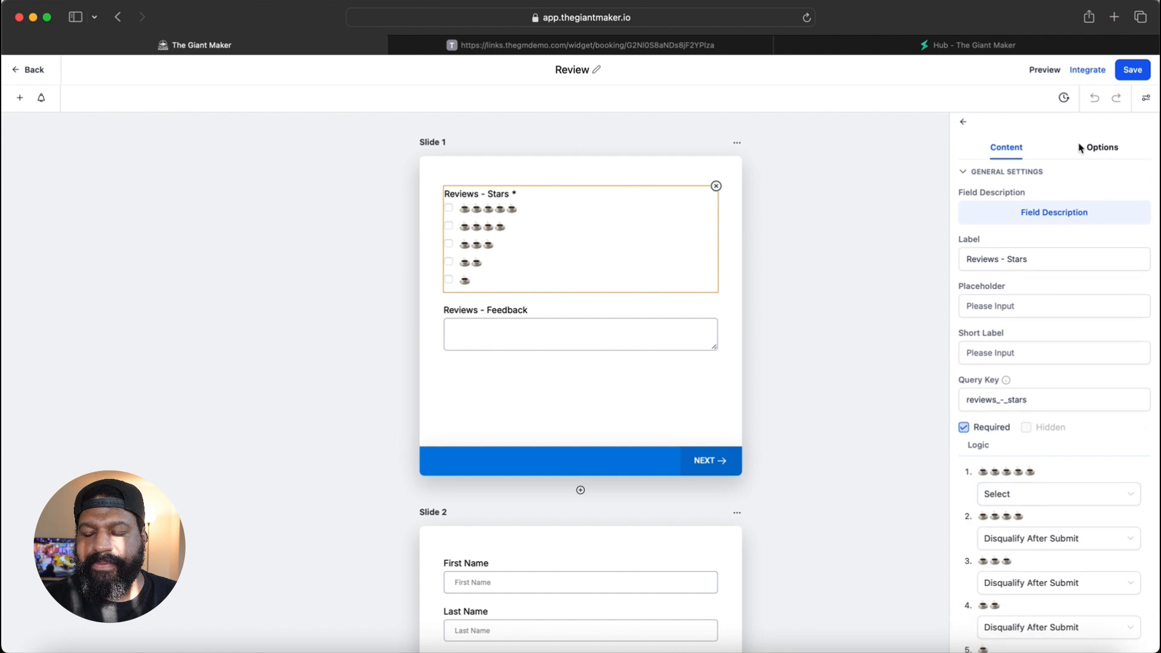
left_click(1096, 152)
left_click(963, 122)
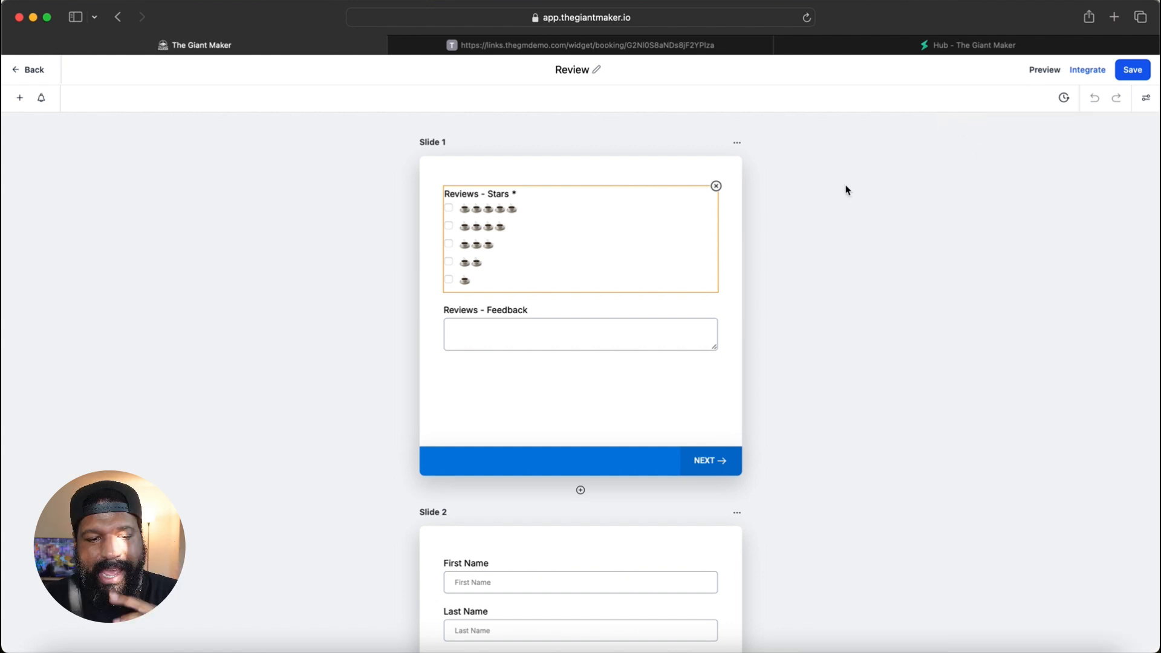
Leave the survey and open the 07 Review Request workflow in the Demo automation folder
left_click(22, 72)
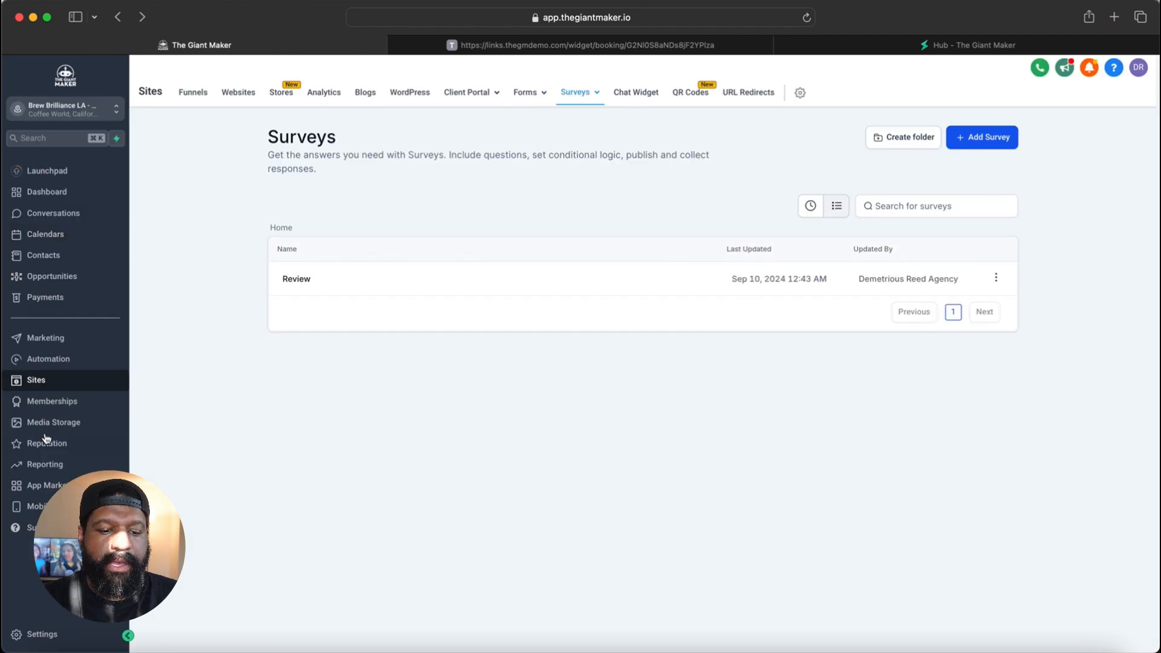
left_click(50, 359)
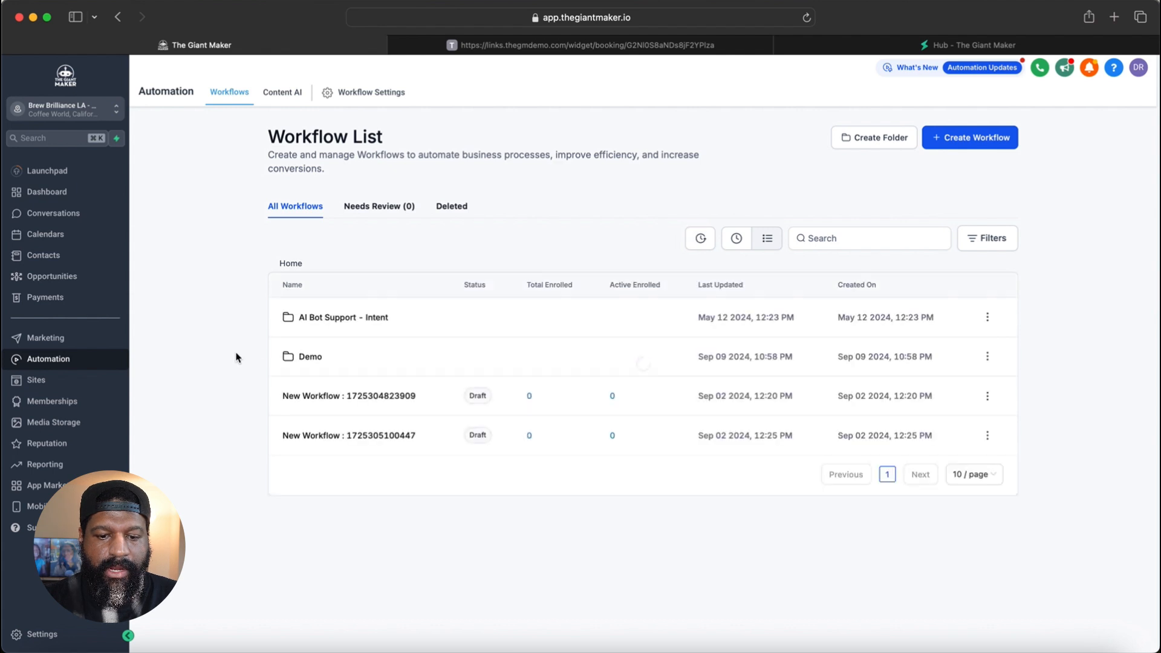
left_click(307, 358)
scroll(311, 520, "down", 1)
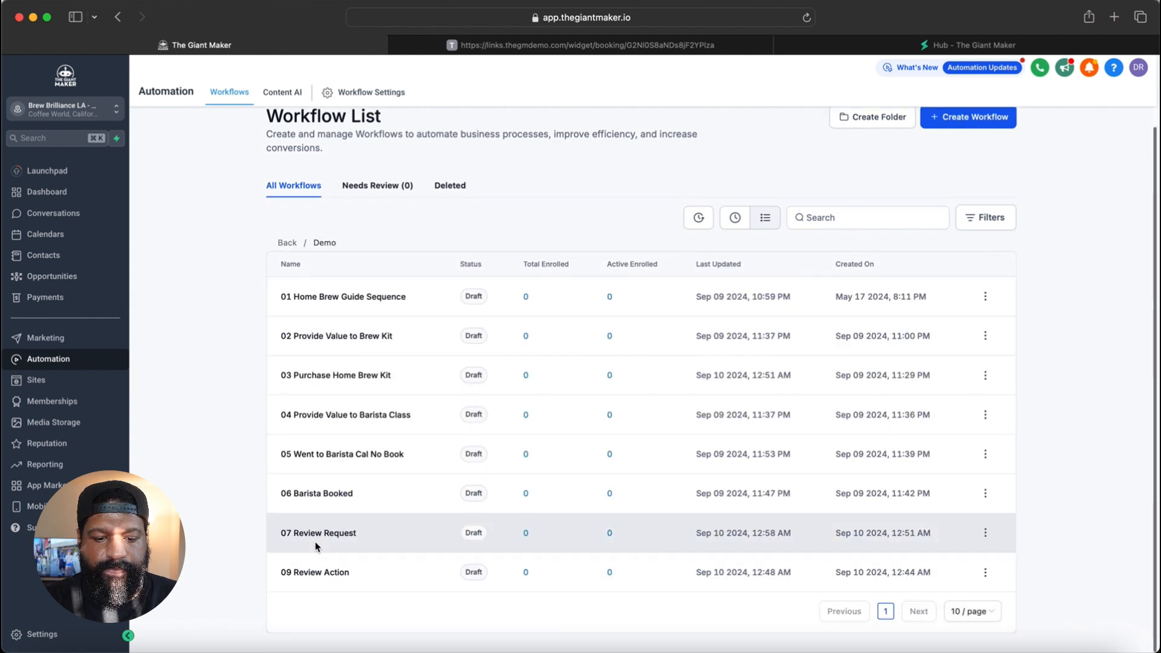
left_click(318, 534)
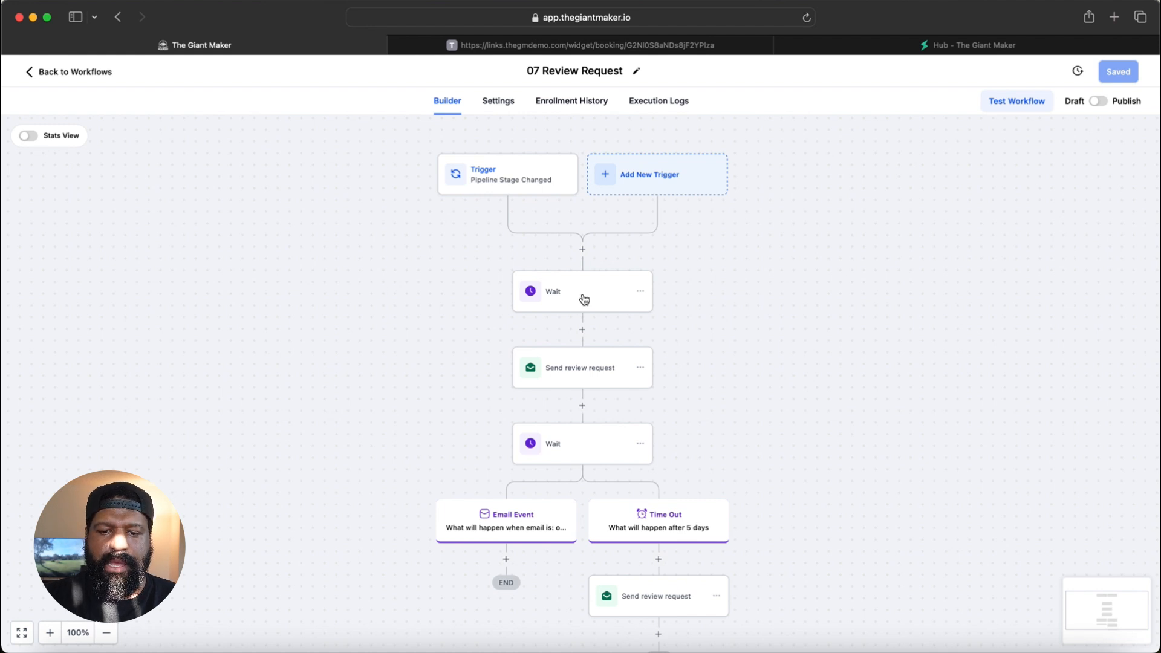
Check the time delay and resume window of the first Wait action, and close it without changes
scroll(584, 298, "down", 1)
left_click(588, 257)
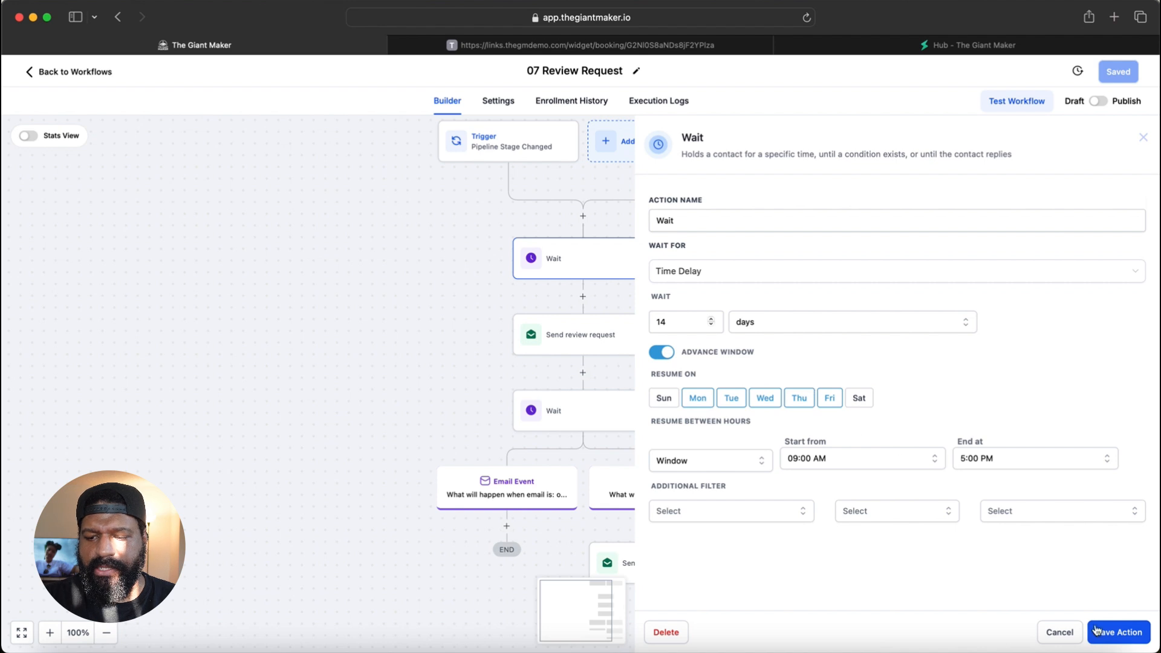
left_click(1064, 632)
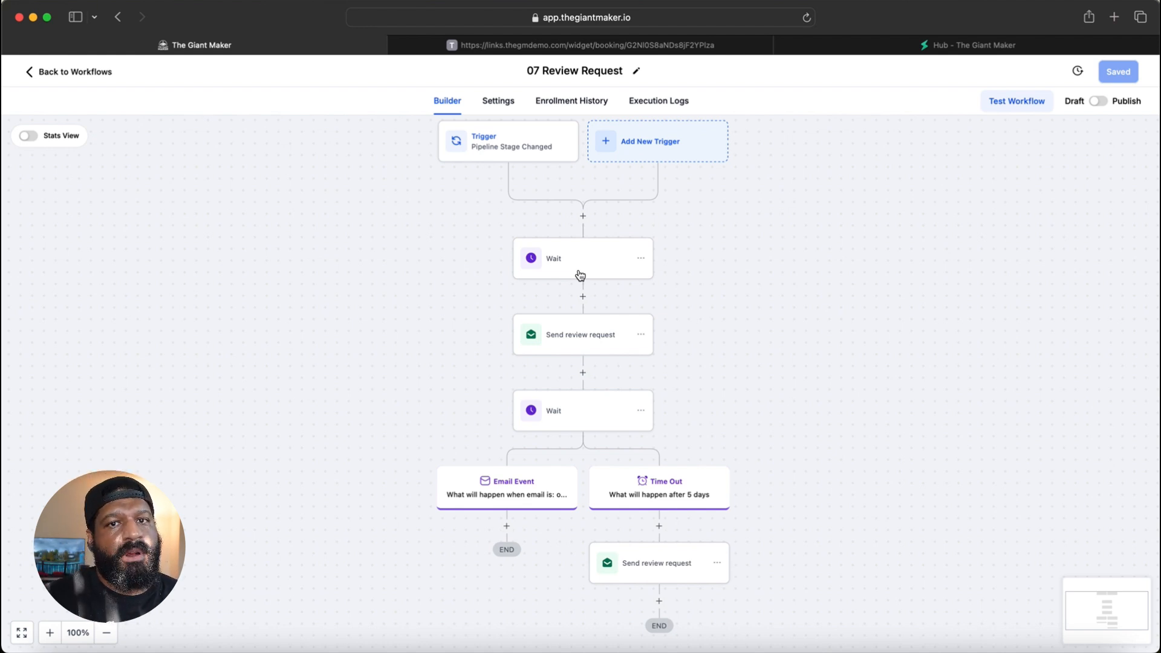
Look over the review request emails and the Email Event and Time Out branches, and return to the workflow list
scroll(580, 275, "down", 3)
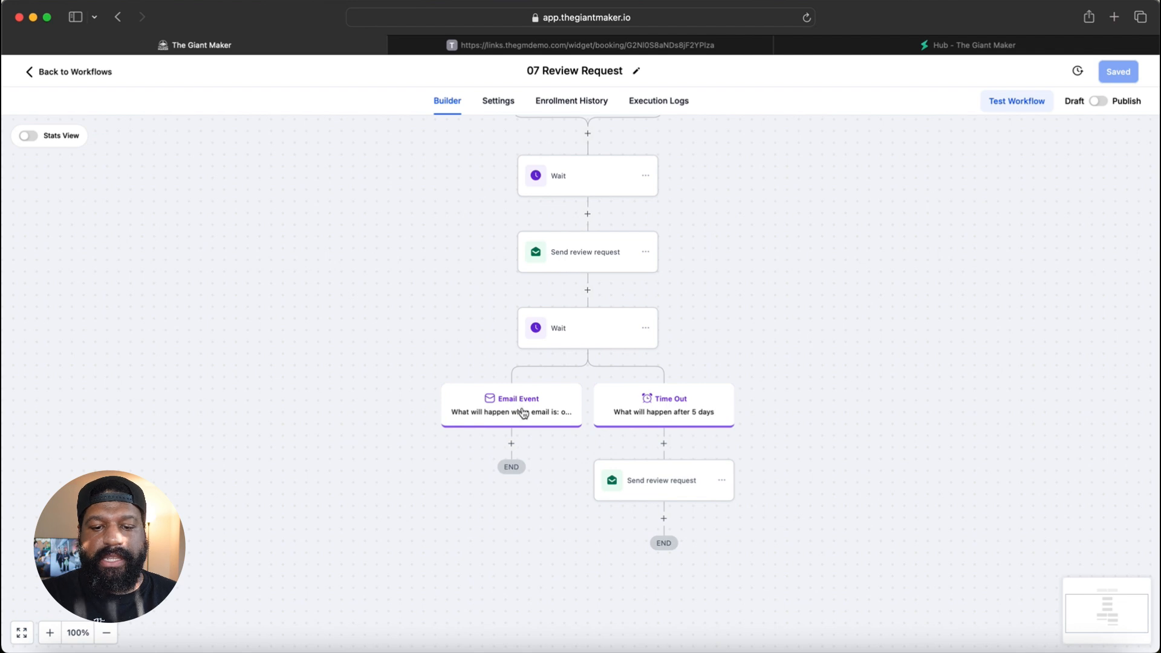
scroll(600, 279, "up", 1)
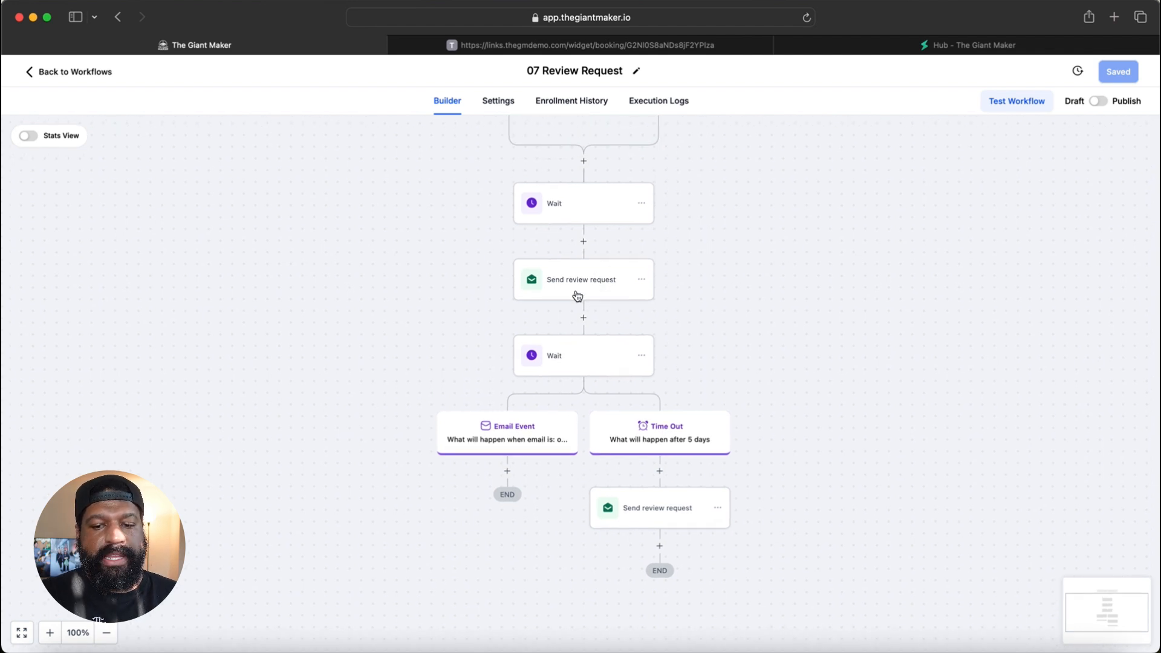
scroll(577, 296, "up", 1)
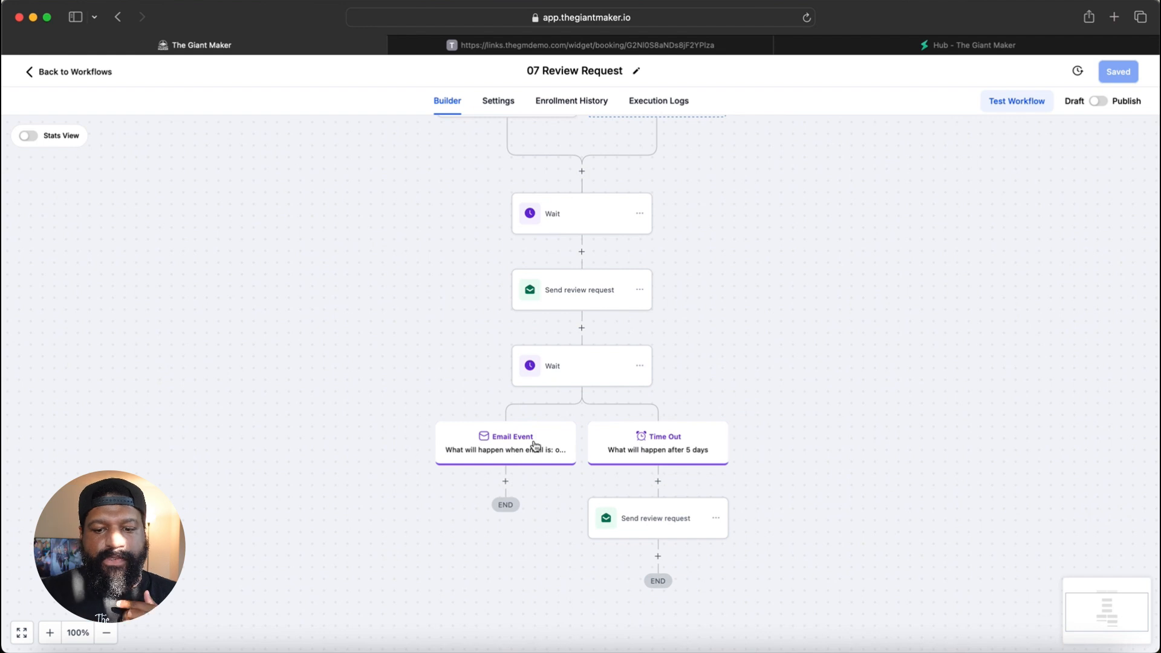
scroll(637, 528, "up", 10)
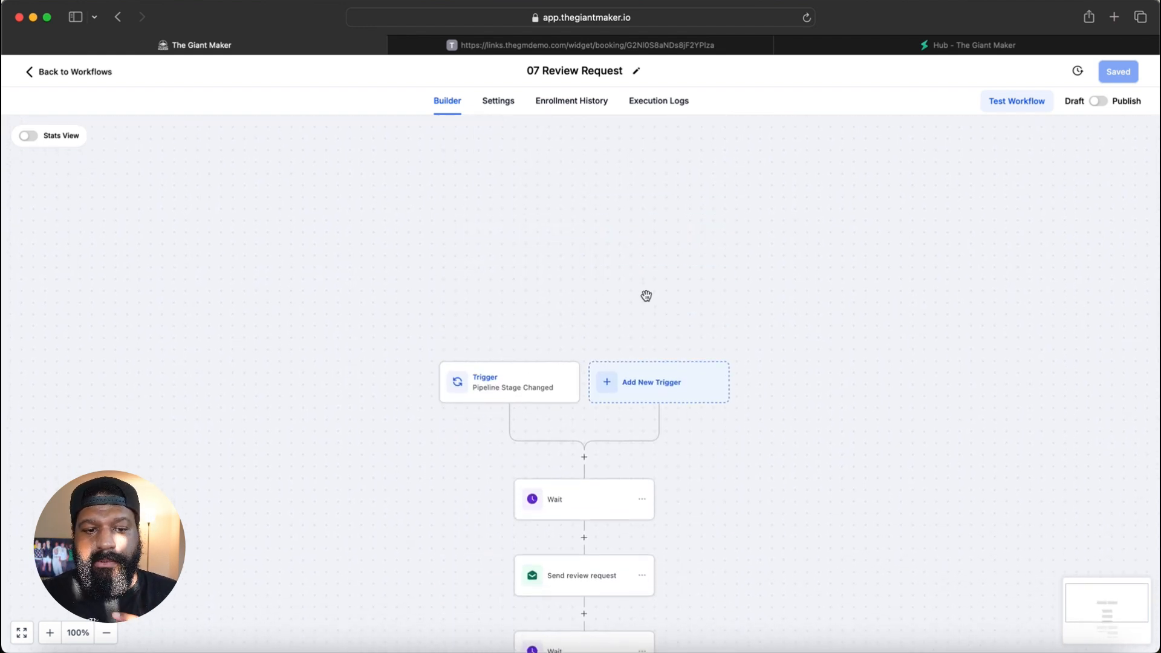
left_click(48, 73)
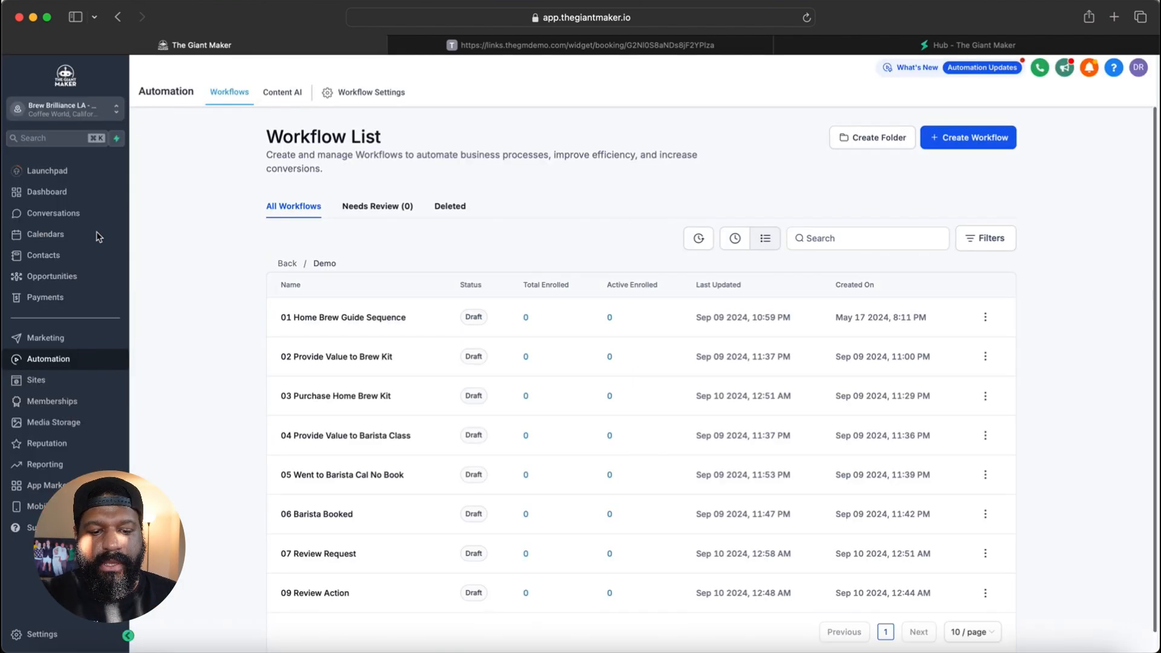
Open the 09 Review Action workflow and check the Condition action's Good Review branch rule, closing it without changes
left_click(313, 595)
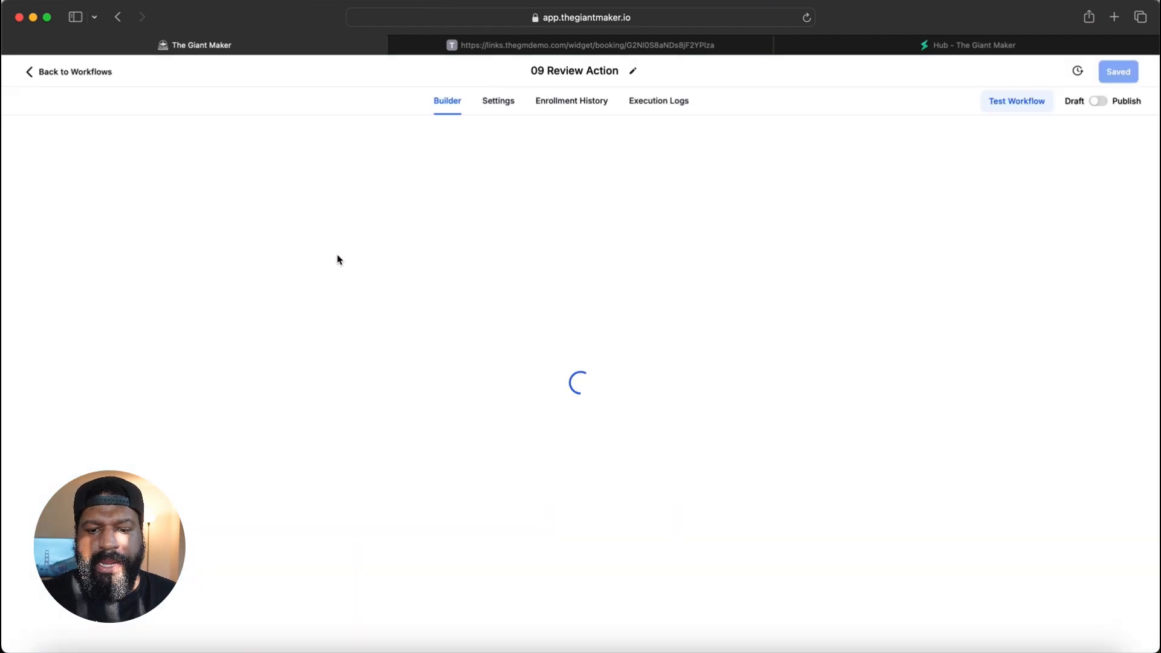
scroll(339, 260, "down", 1)
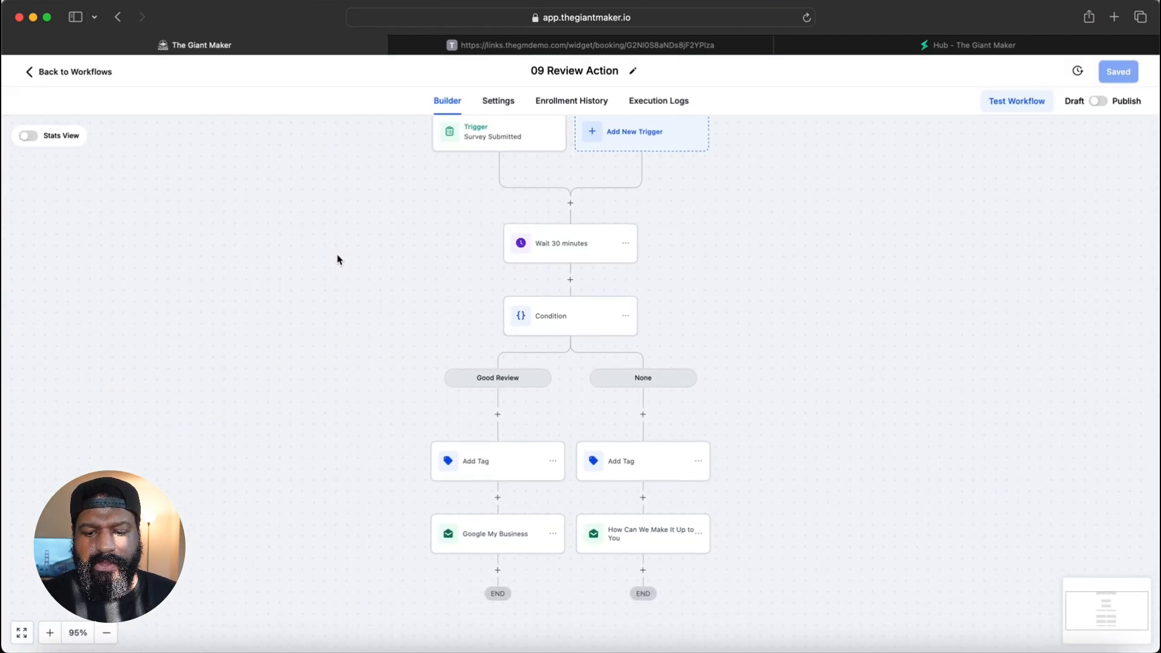
scroll(339, 260, "up", 1)
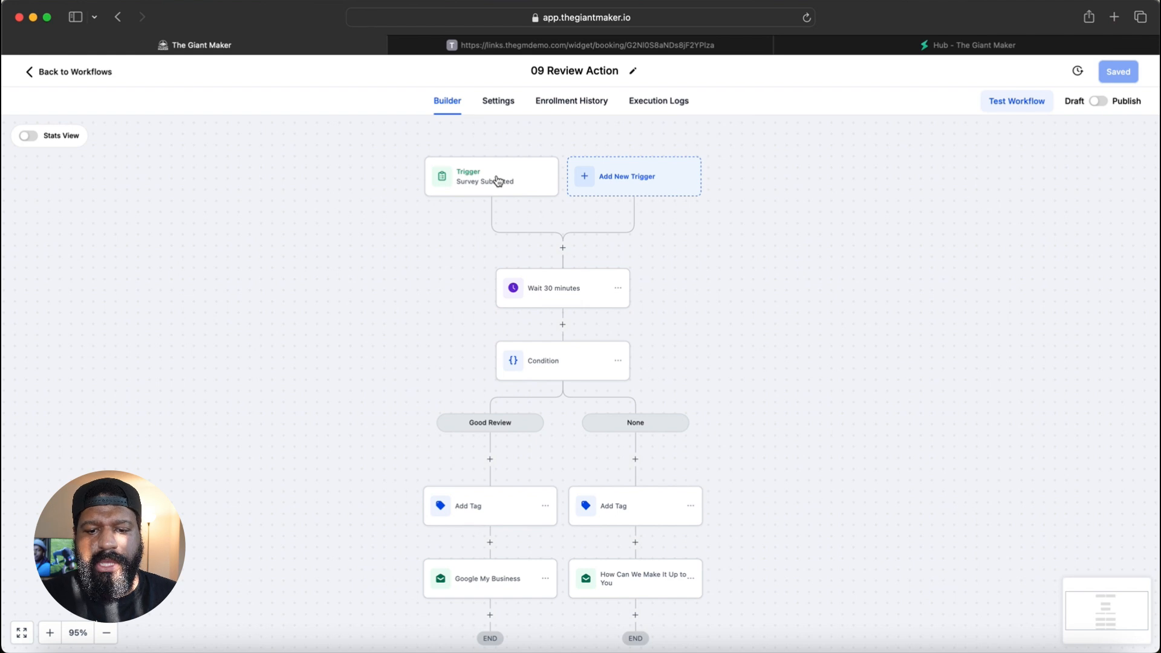
scroll(564, 290, "down", 1)
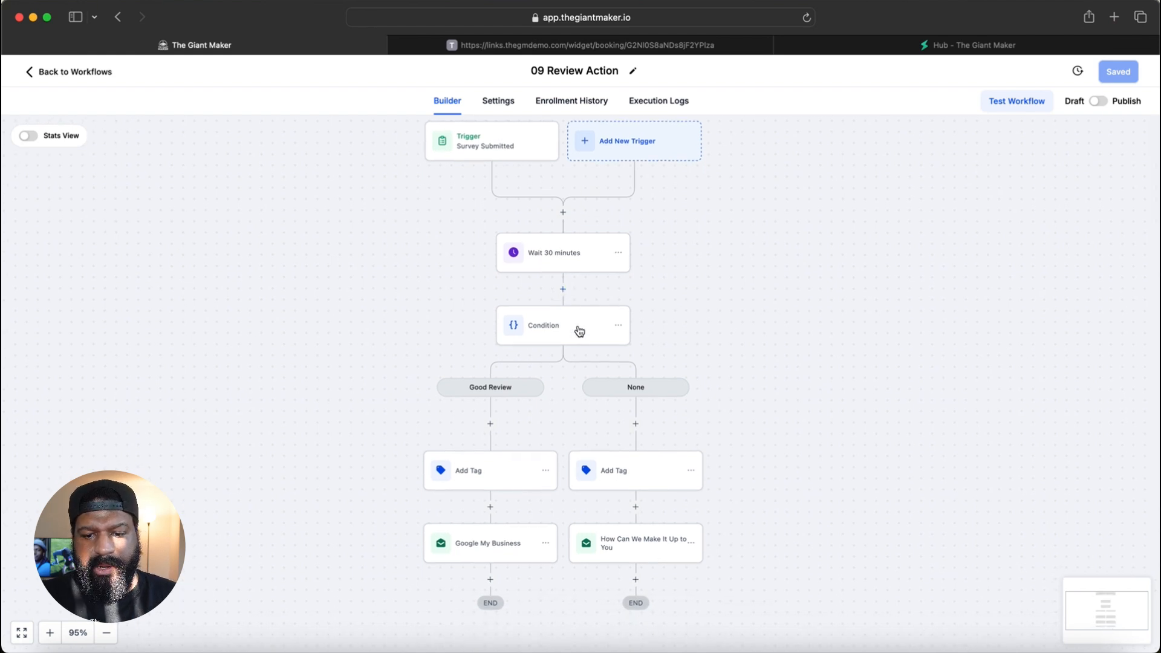
left_click(581, 331)
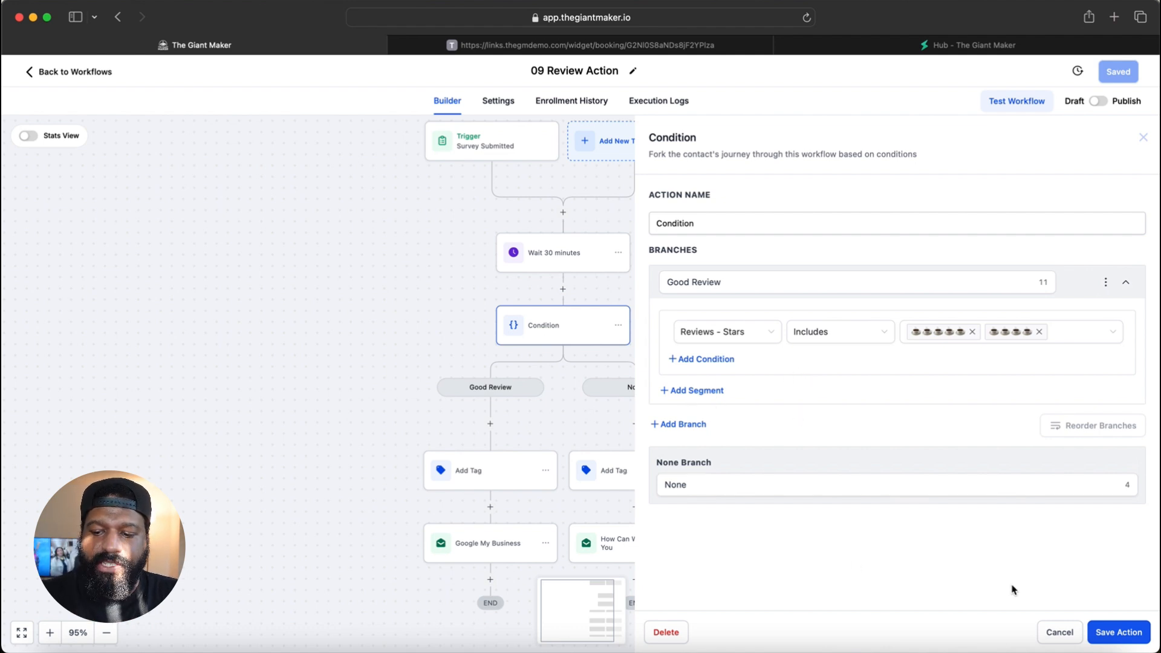
left_click(1059, 632)
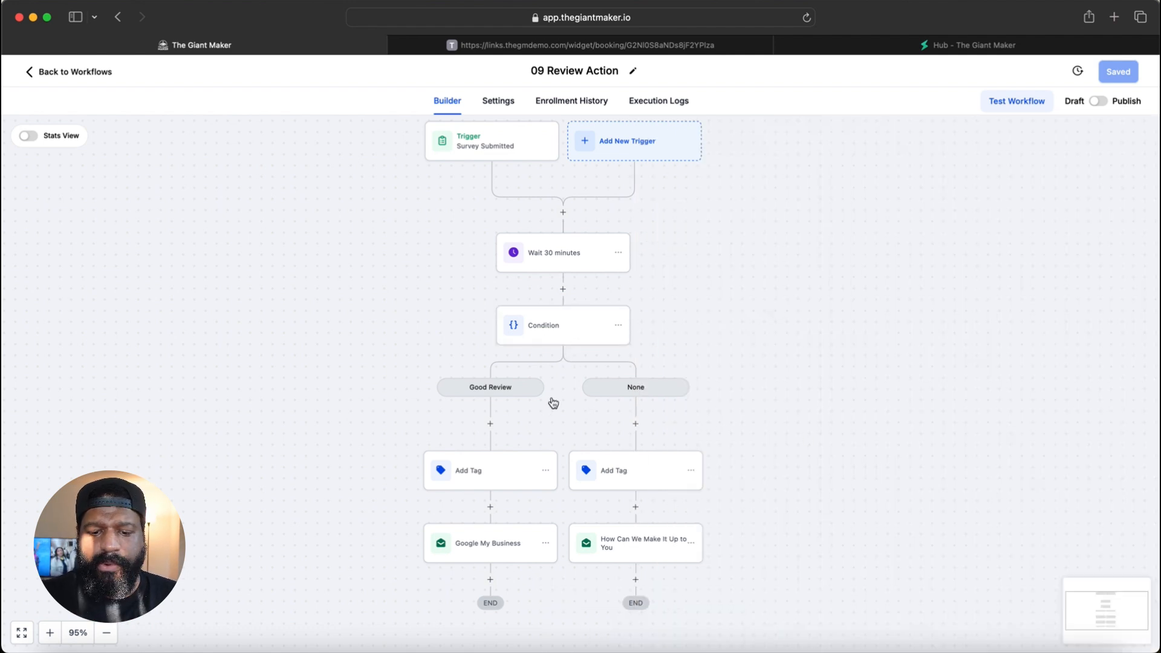
Look over the tag and email actions under the Good Review and None branches of the workflow
scroll(551, 401, "down", 2)
scroll(556, 402, "down", 3)
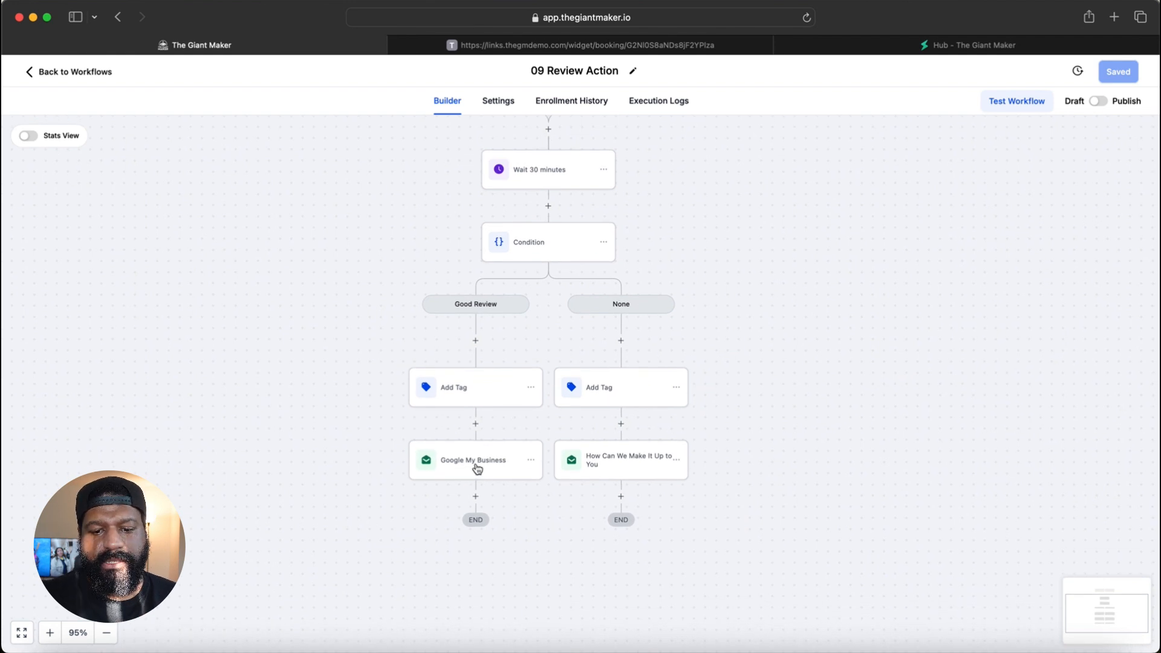
scroll(607, 400, "up", 1)
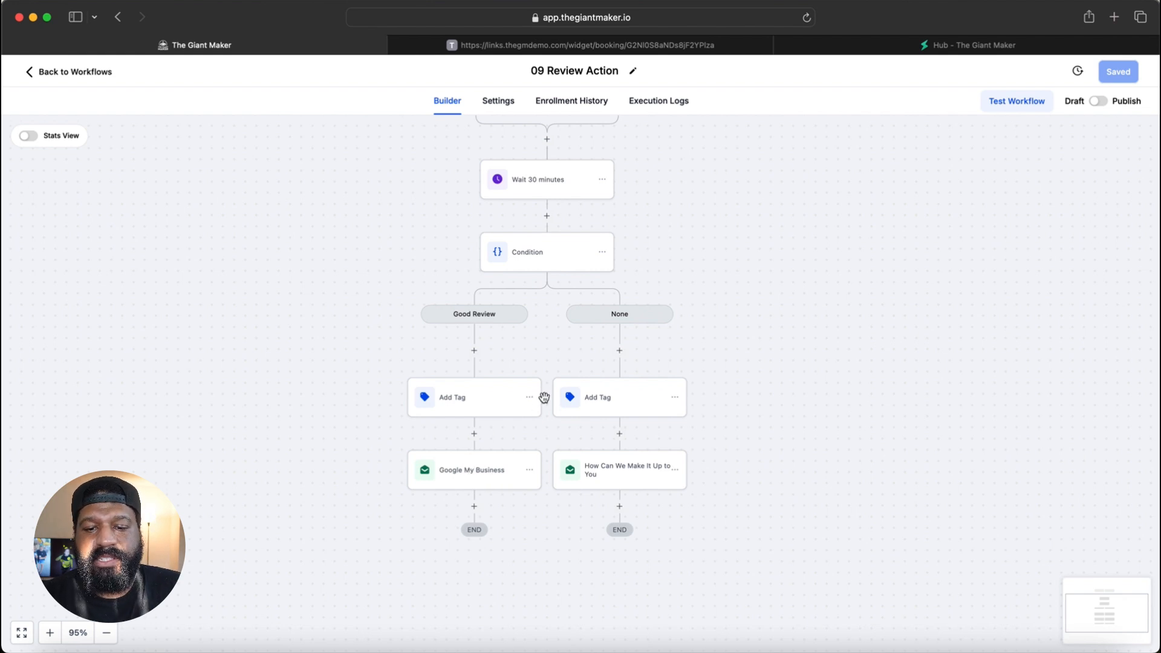
scroll(544, 397, "up", 3)
scroll(544, 398, "down", 2)
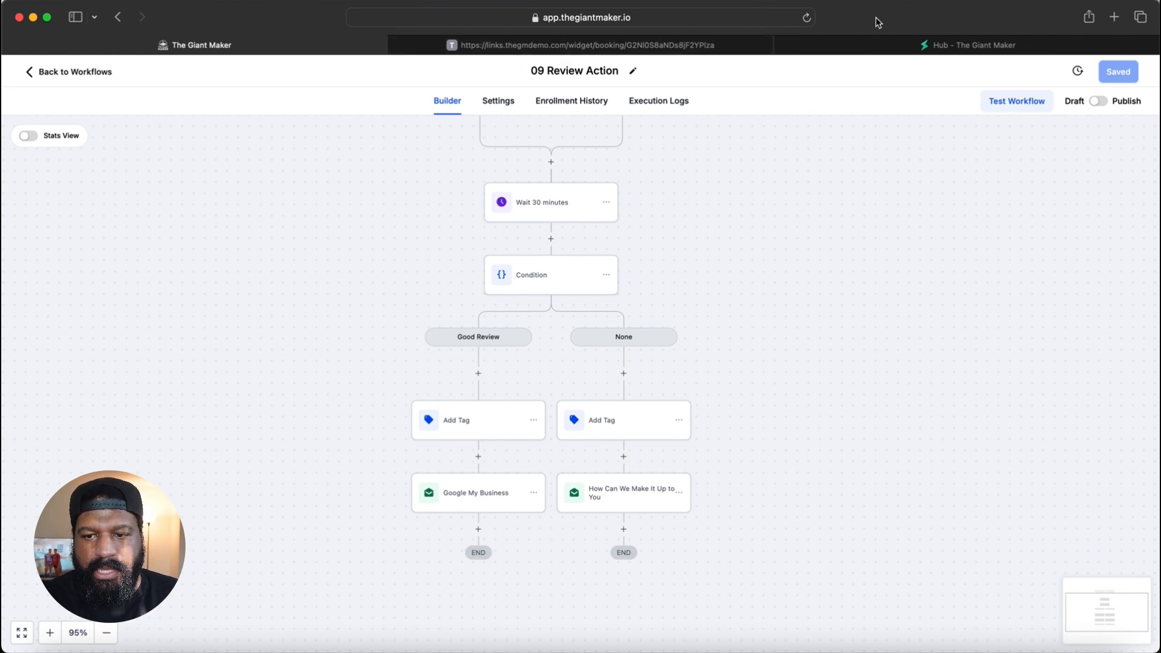
View the digital marketing system diagram on the Hub page, and return to the 09 Review Action workflow
left_click(858, 44)
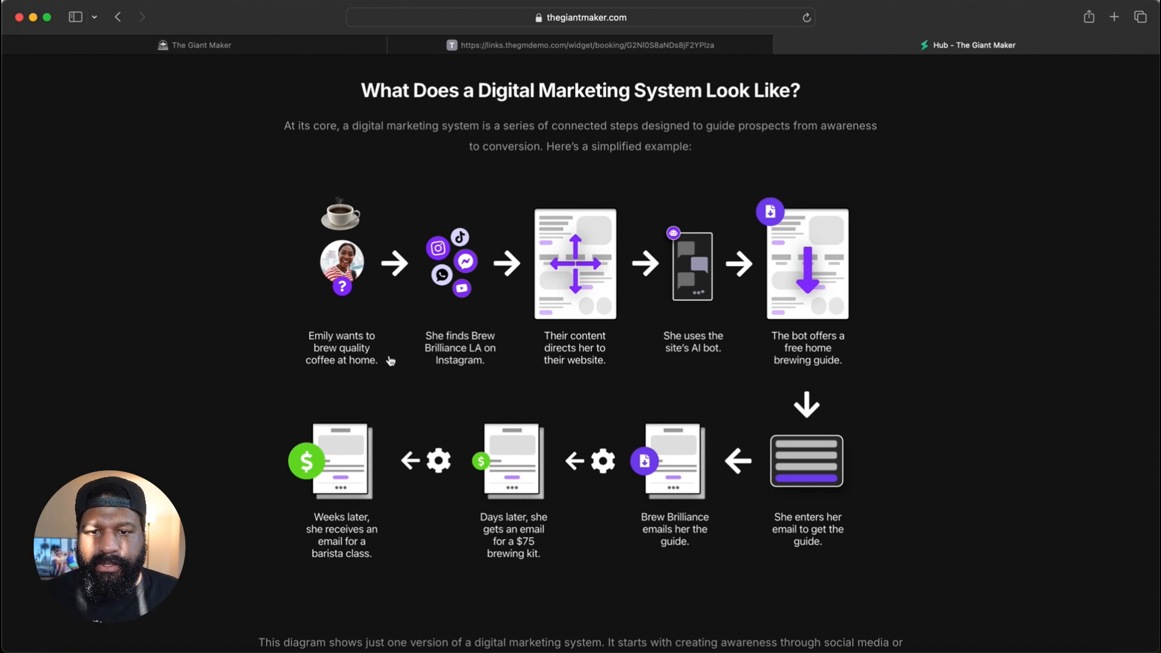
left_click(290, 46)
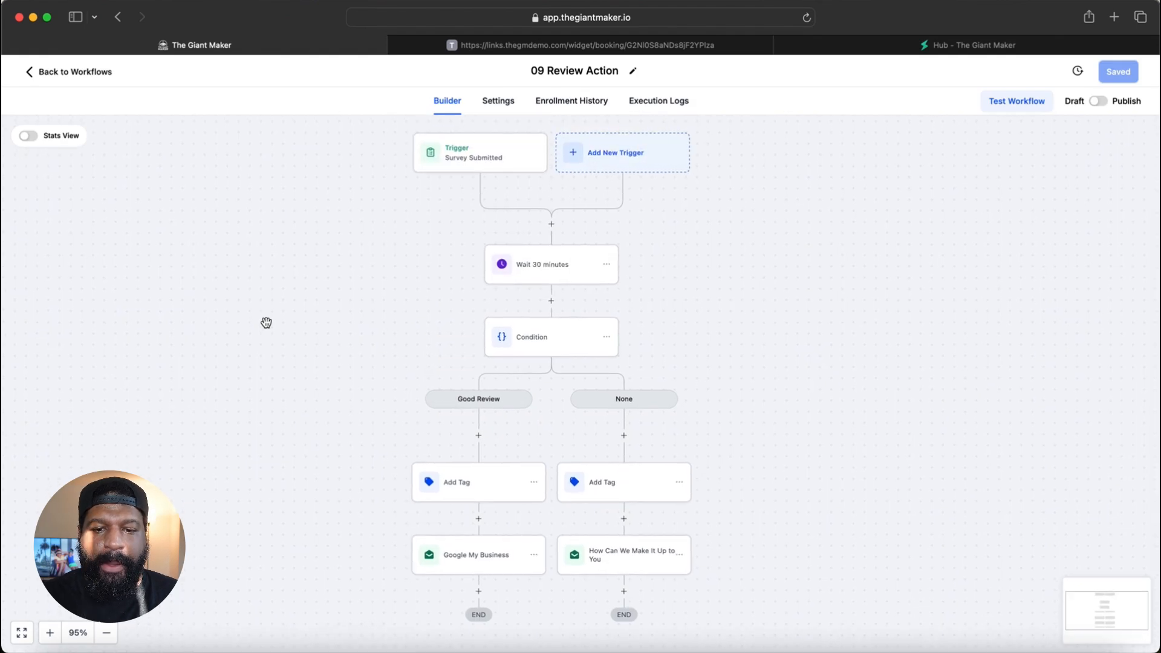